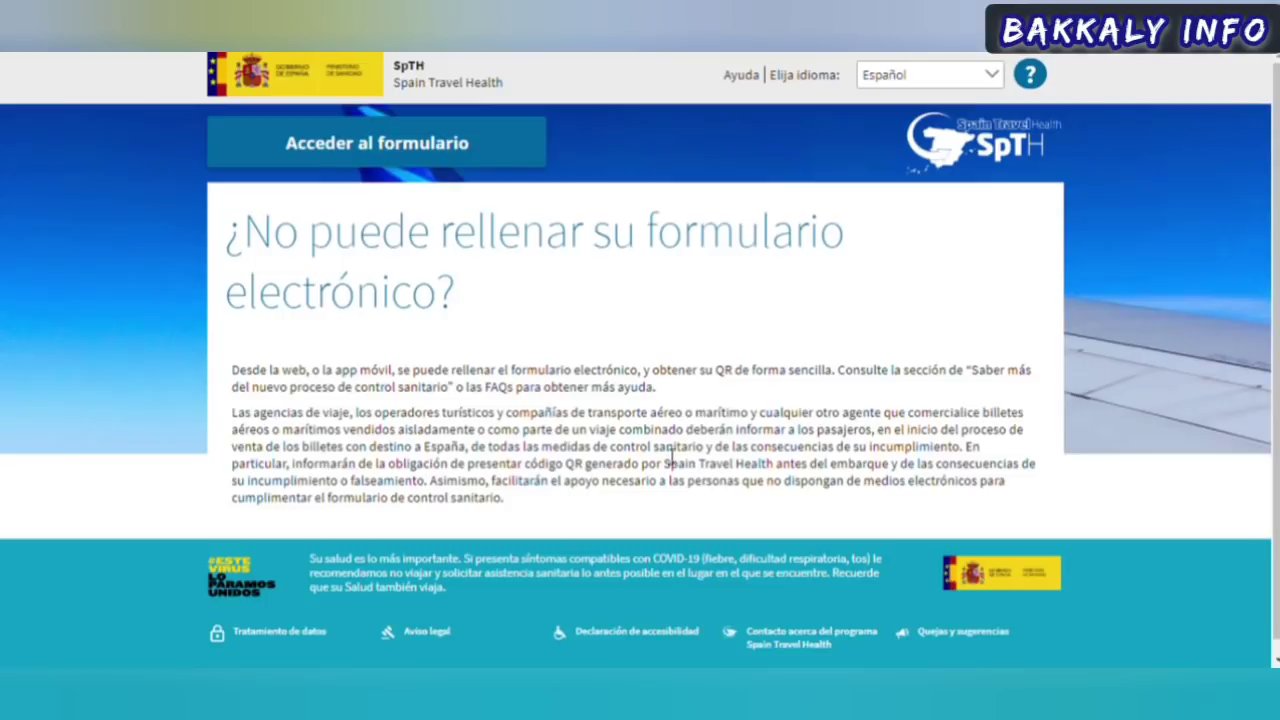
pyautogui.moveTo(965, 448)
pyautogui.mouseDown()
pyautogui.moveTo(948, 466)
pyautogui.moveTo(556, 466)
pyautogui.moveTo(425, 482)
pyautogui.moveTo(528, 467)
pyautogui.moveTo(836, 470)
pyautogui.mouseUp()
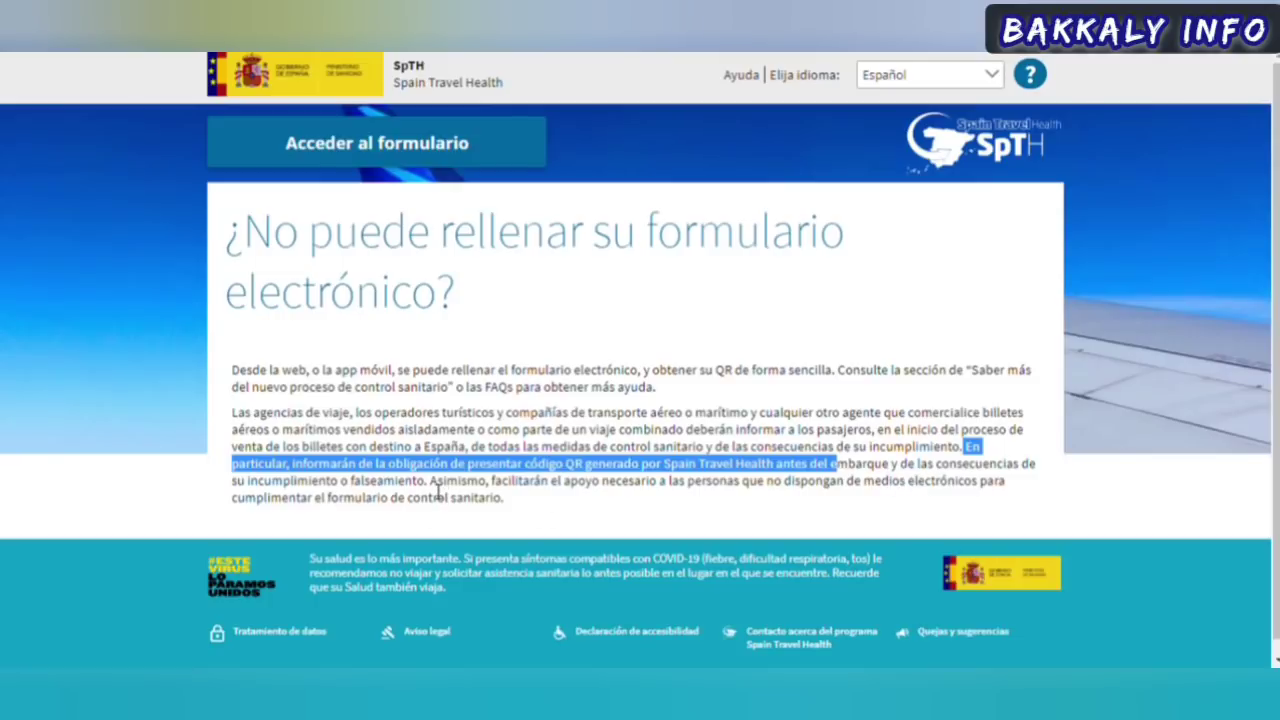
pyautogui.moveTo(432, 484); pyautogui.dragTo(256, 492)
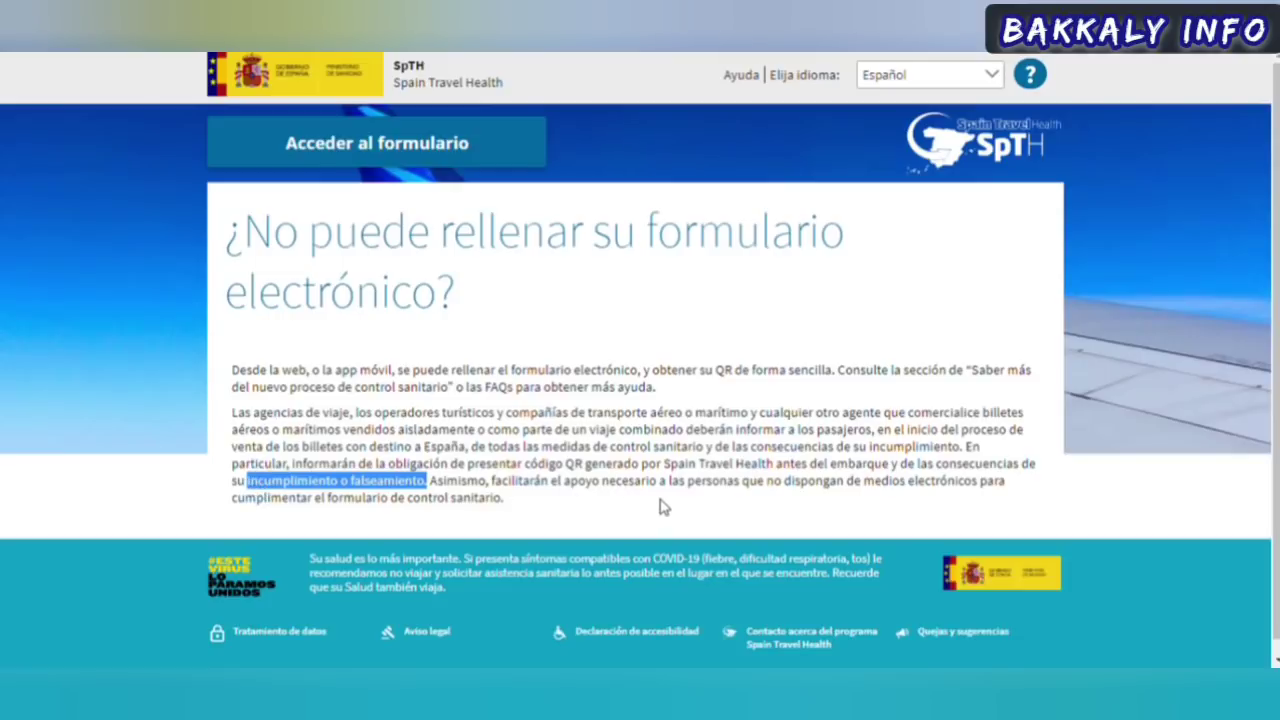
pyautogui.click(494, 499)
pyautogui.moveTo(430, 484); pyautogui.dragTo(540, 504)
pyautogui.moveTo(259, 253); pyautogui.dragTo(459, 300)
pyautogui.click(510, 318)
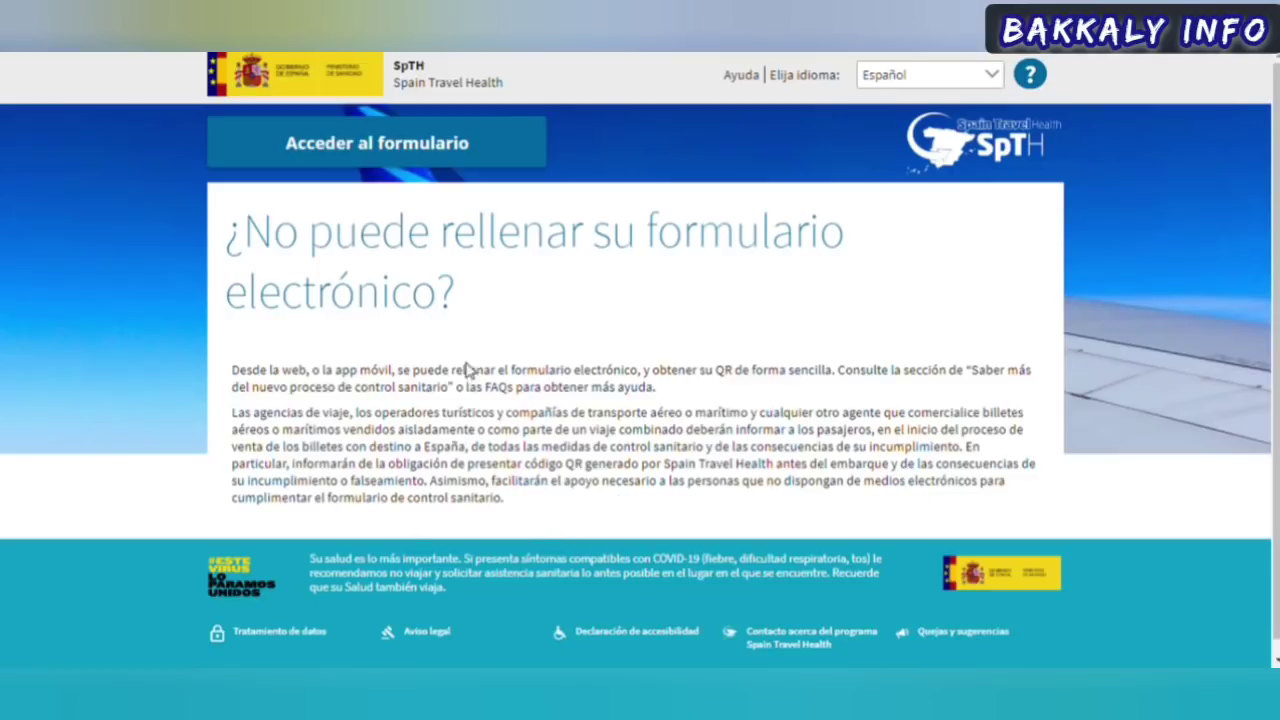
# Start a new 'Formulario FCS de Familia/Grupo' and place the cursor in the responsible passenger's Apellidos field
pyautogui.click(403, 158)
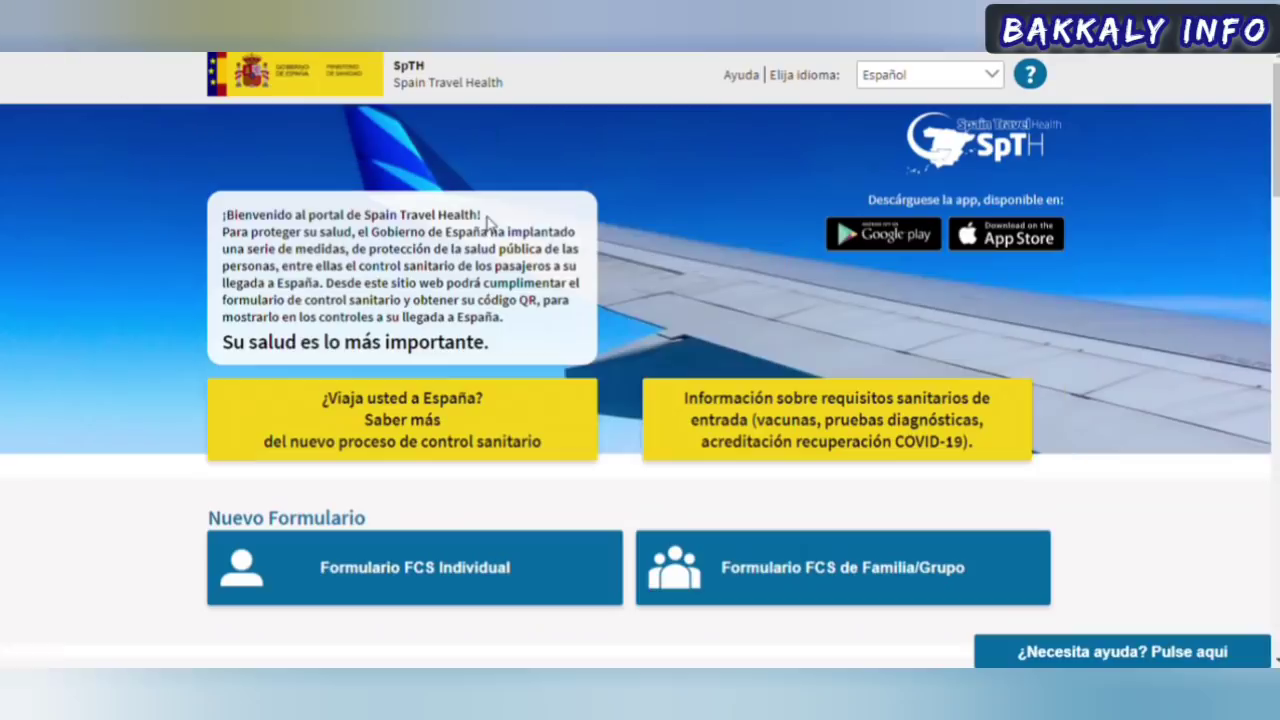
pyautogui.scroll(-3, 672, 413)
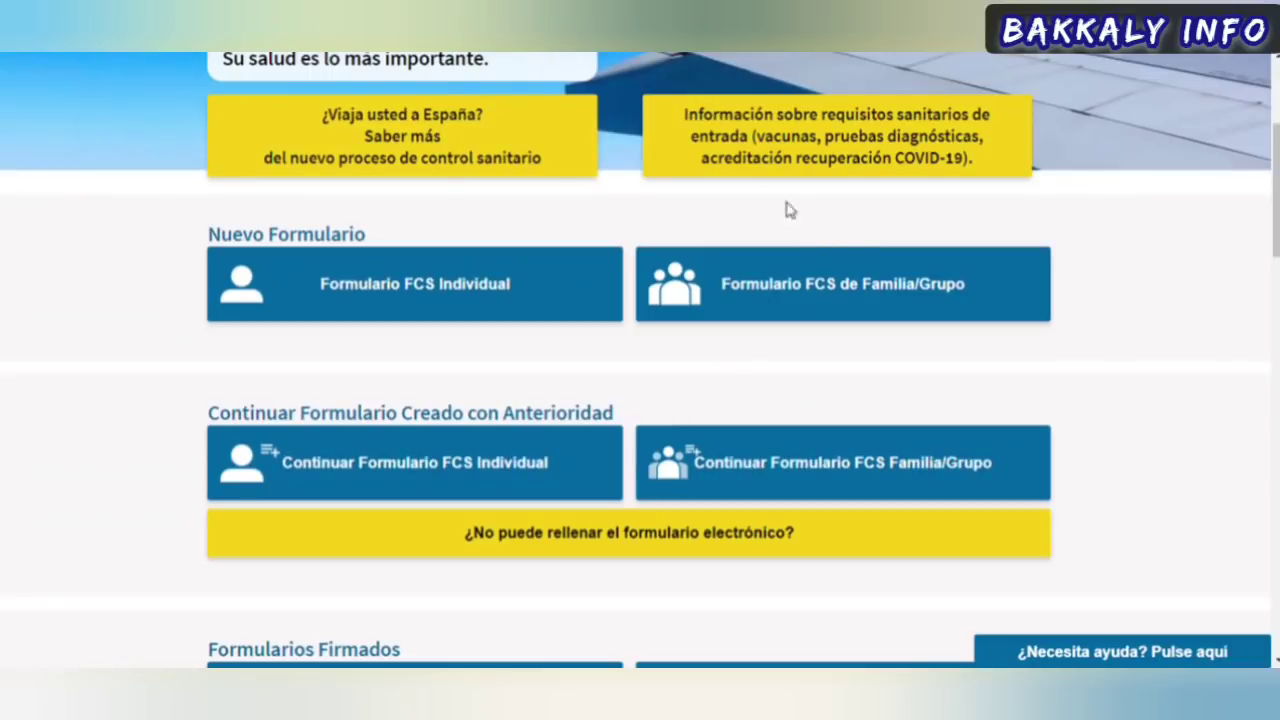
pyautogui.scroll(2, 676, 366)
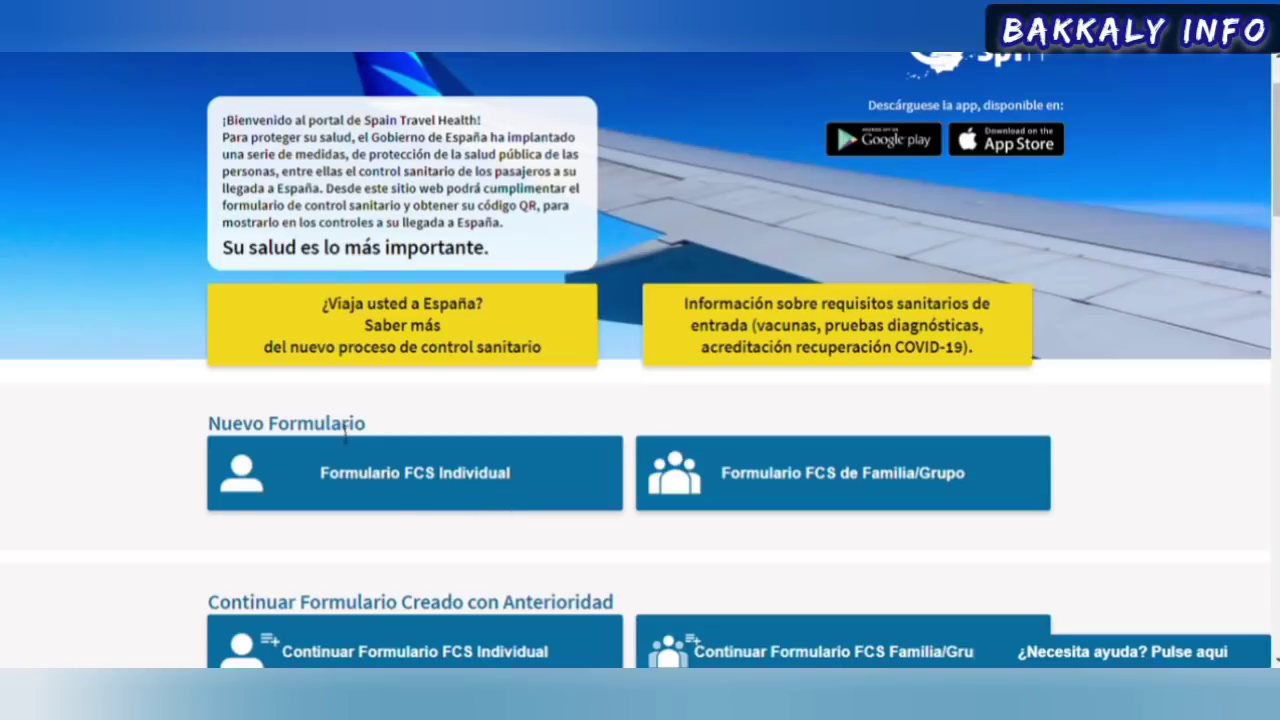
pyautogui.click(826, 478)
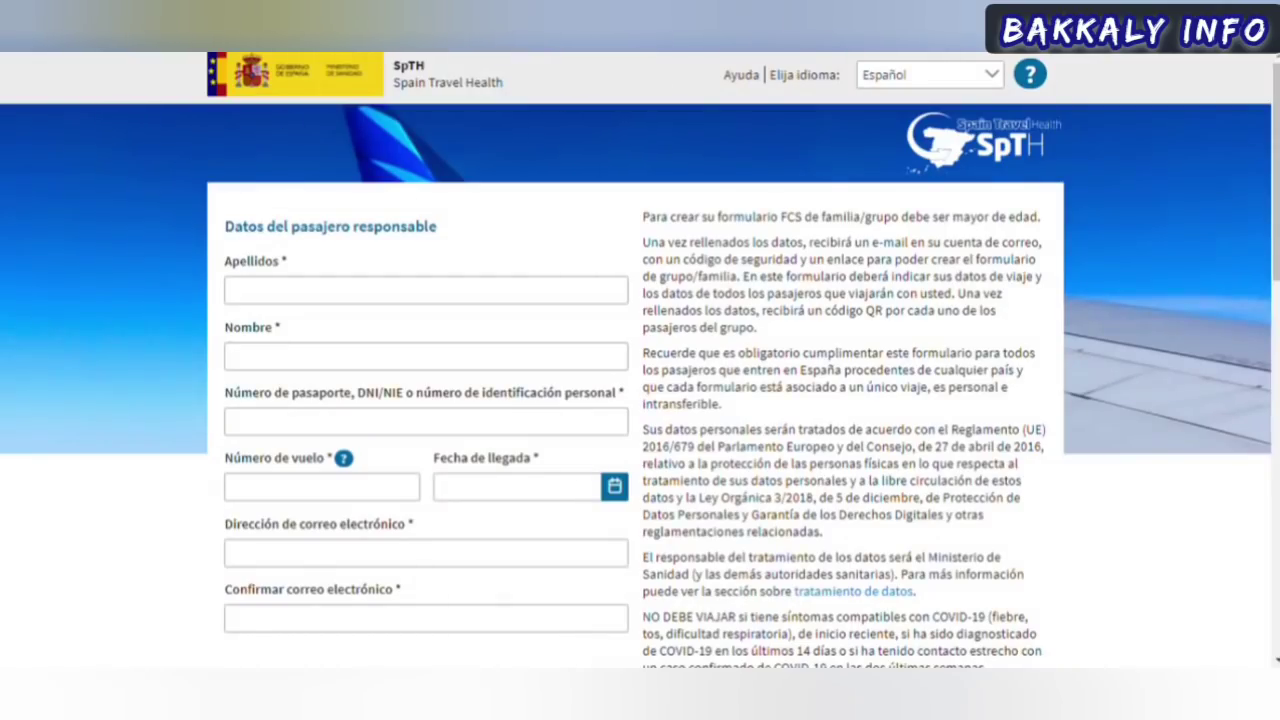
pyautogui.hotkey('alt', 'Left')
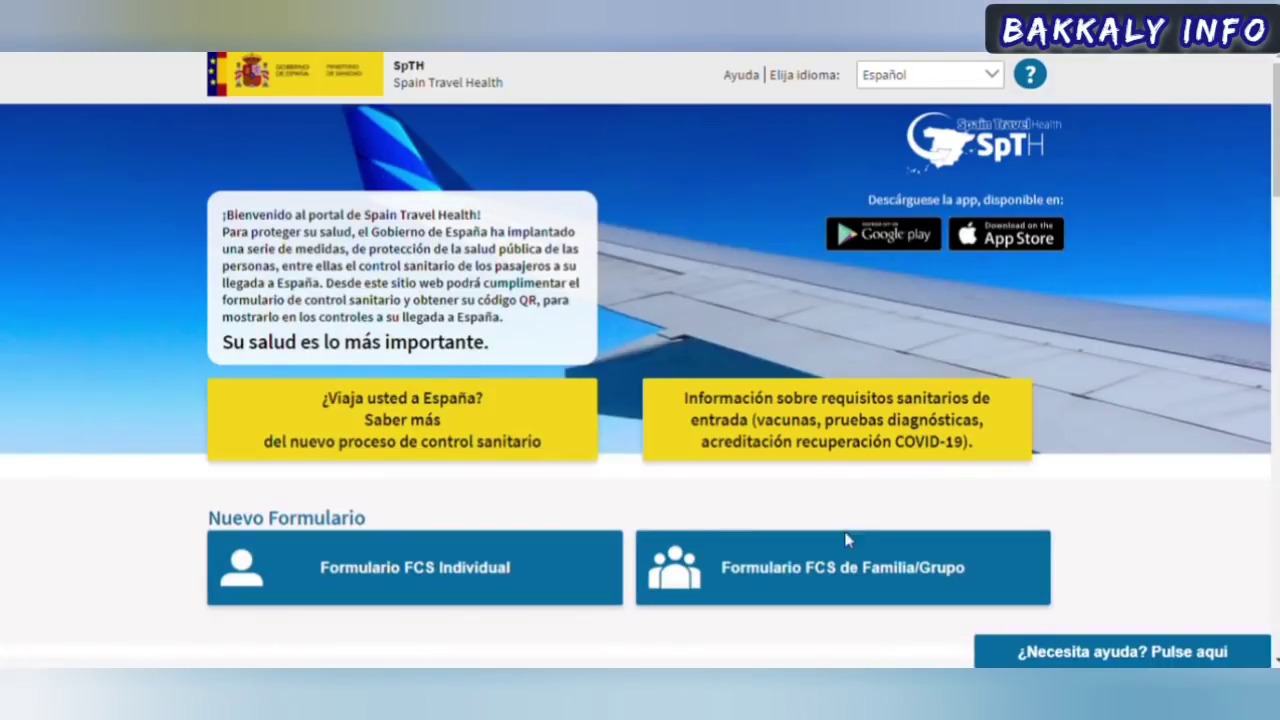
pyautogui.click(876, 580)
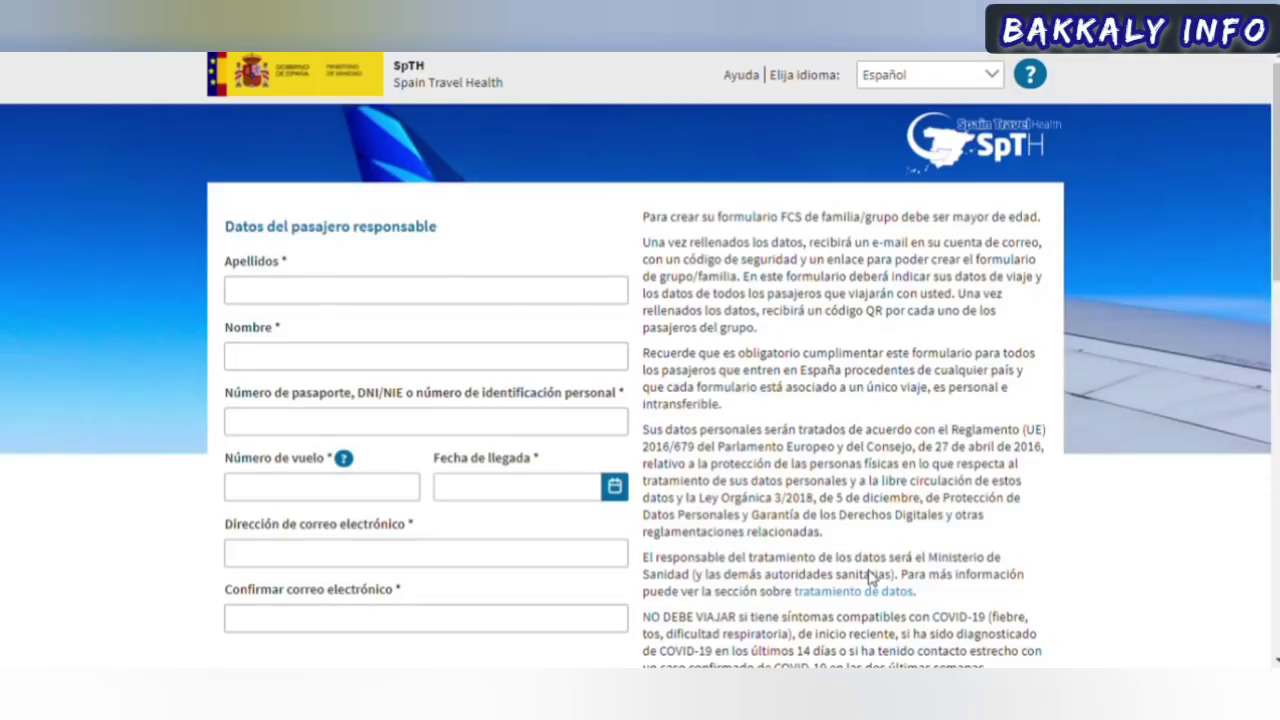
pyautogui.click(993, 79)
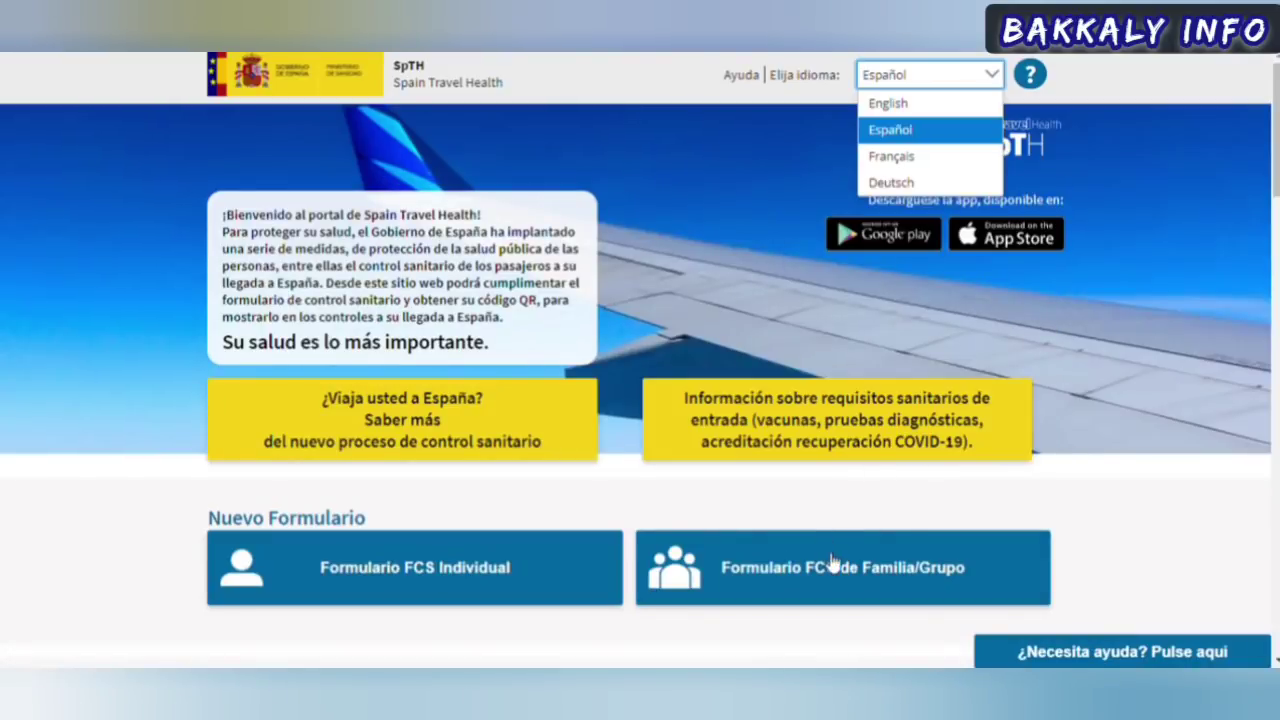
pyautogui.scroll(-2, 832, 563)
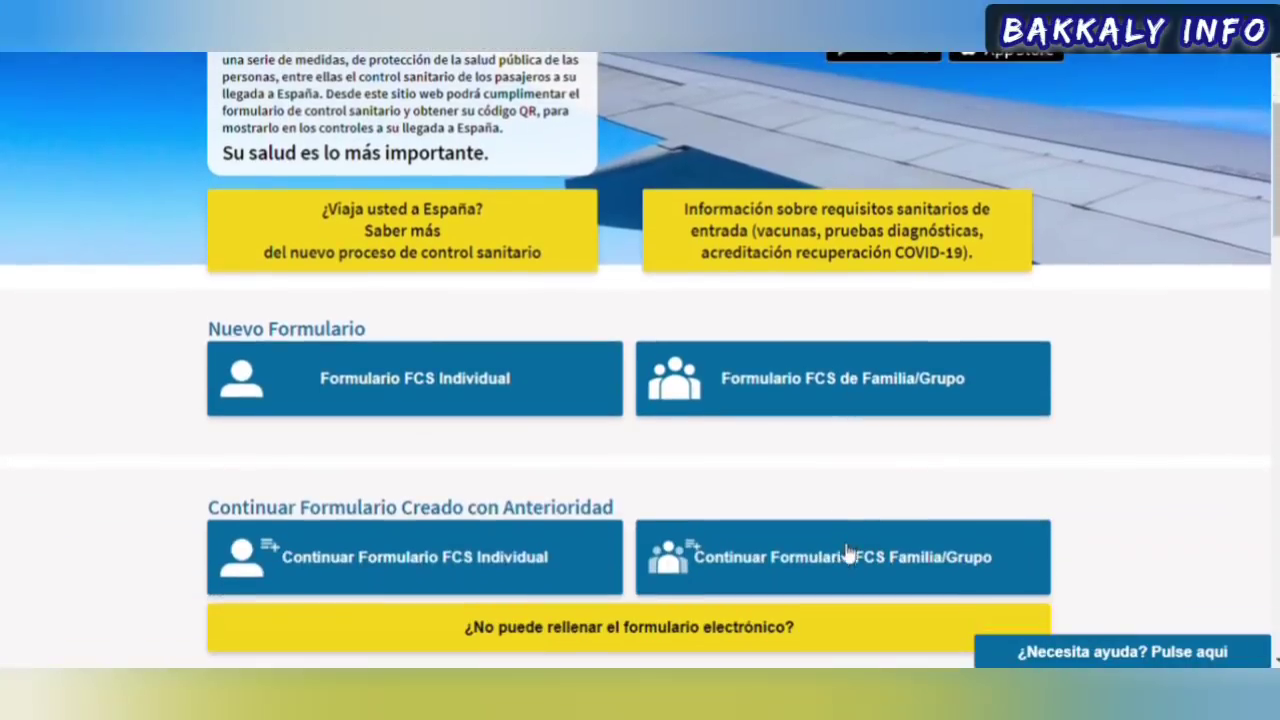
pyautogui.click(834, 378)
pyautogui.click(492, 289)
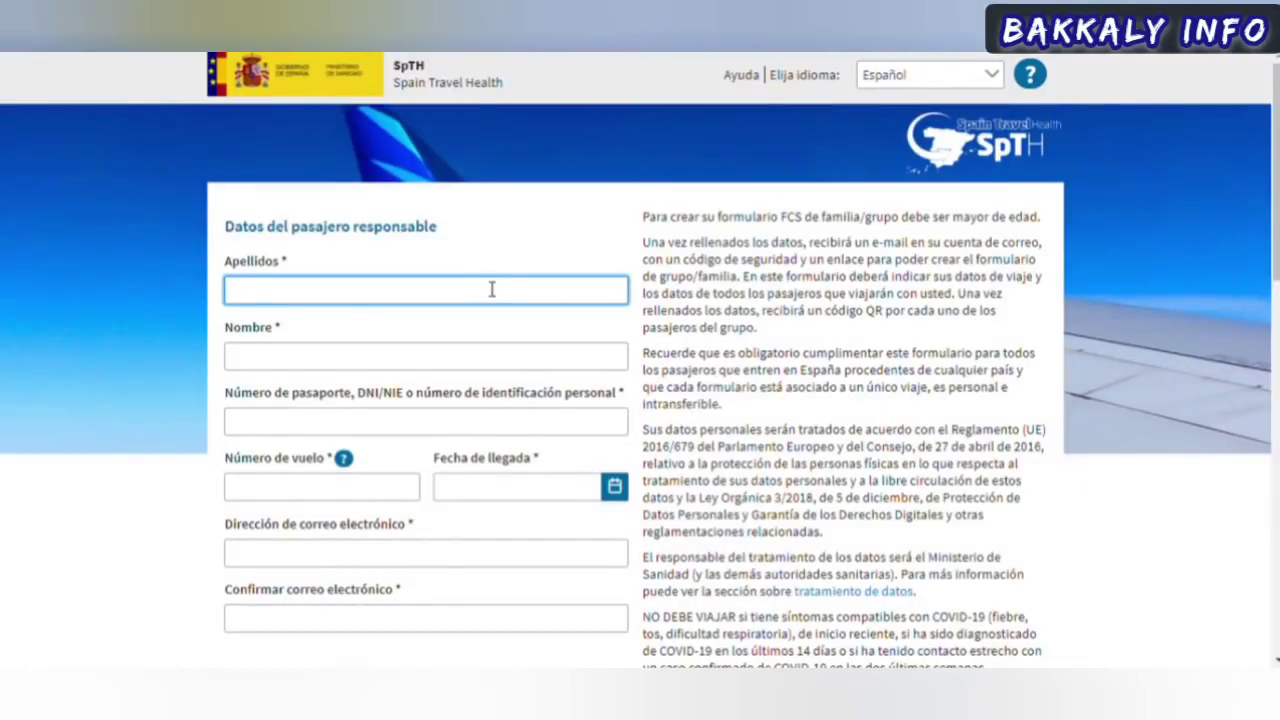
# Enter the passenger's surname, first name and passport number, flight FR7755, and arrival date 15 July 2021
pyautogui.press('Tab')
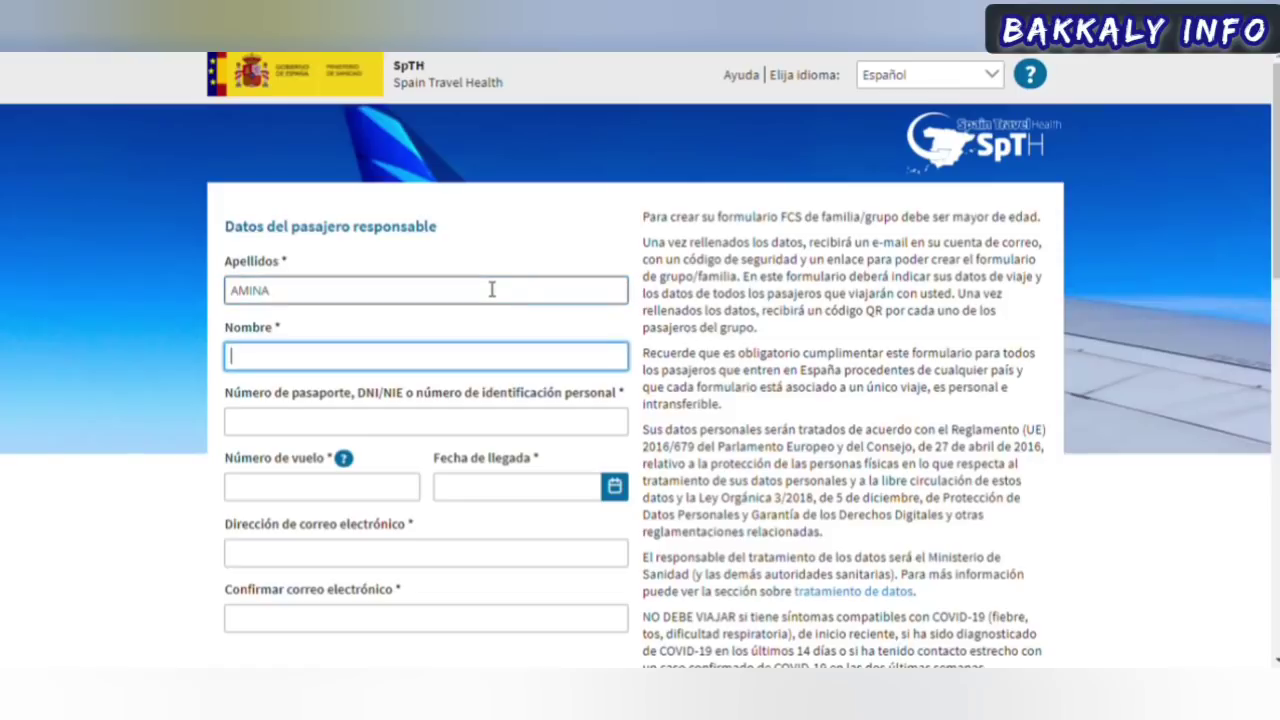
pyautogui.press('Tab')
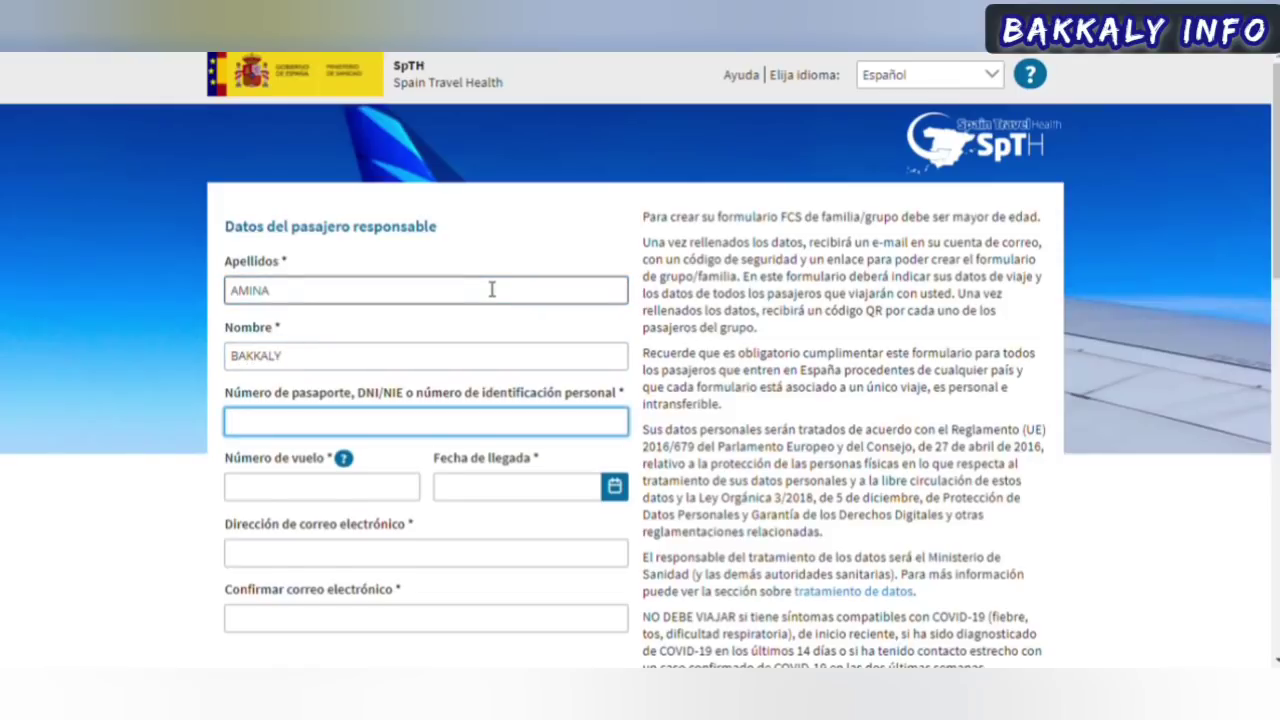
pyautogui.press('Tab')
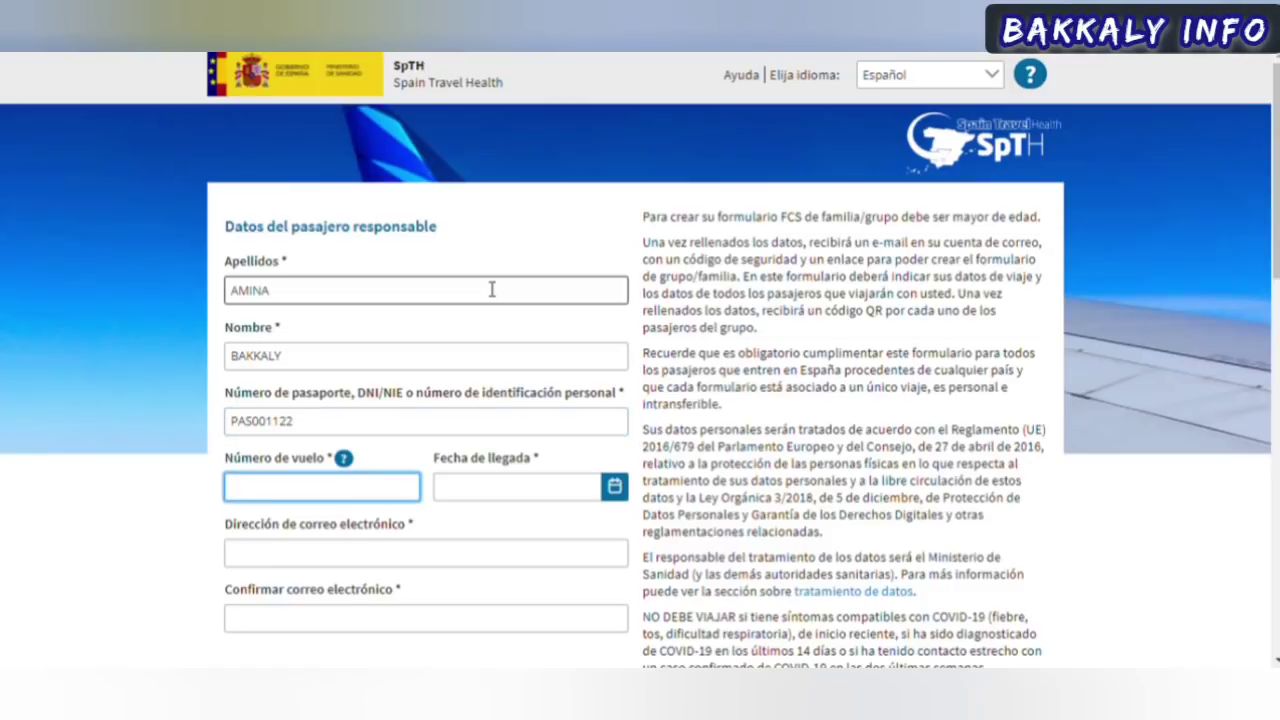
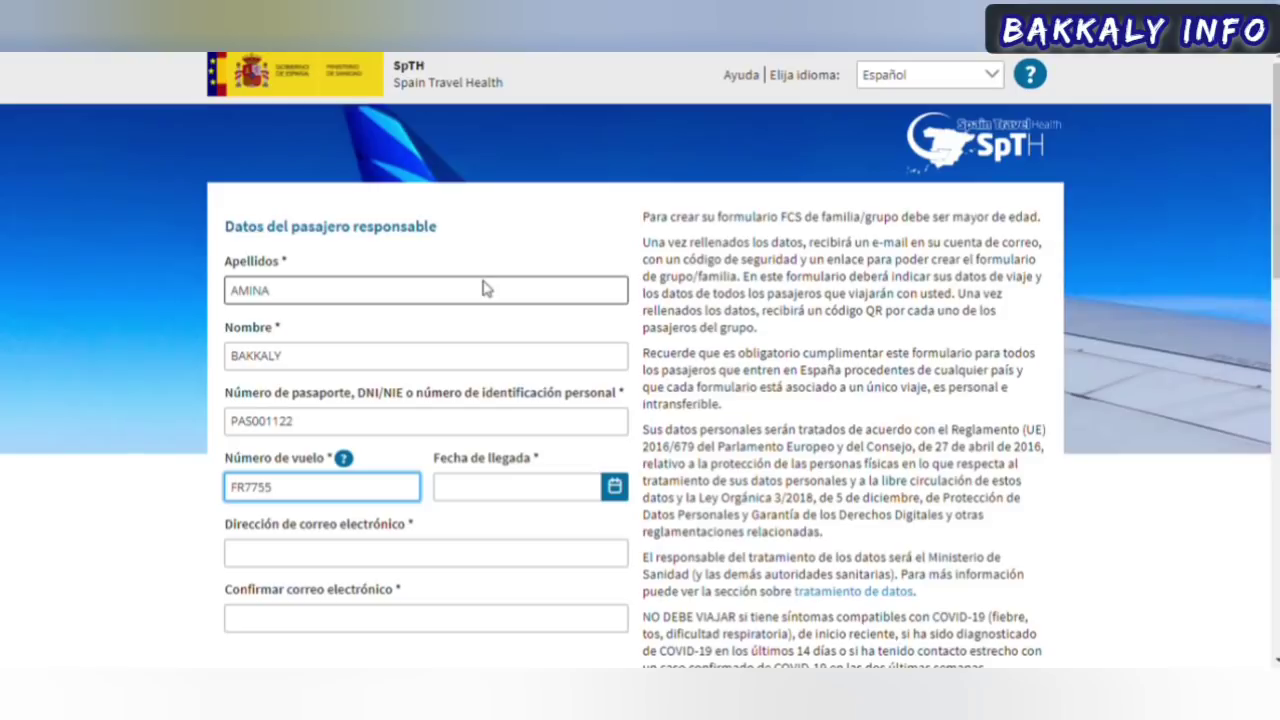
pyautogui.press('Tab')
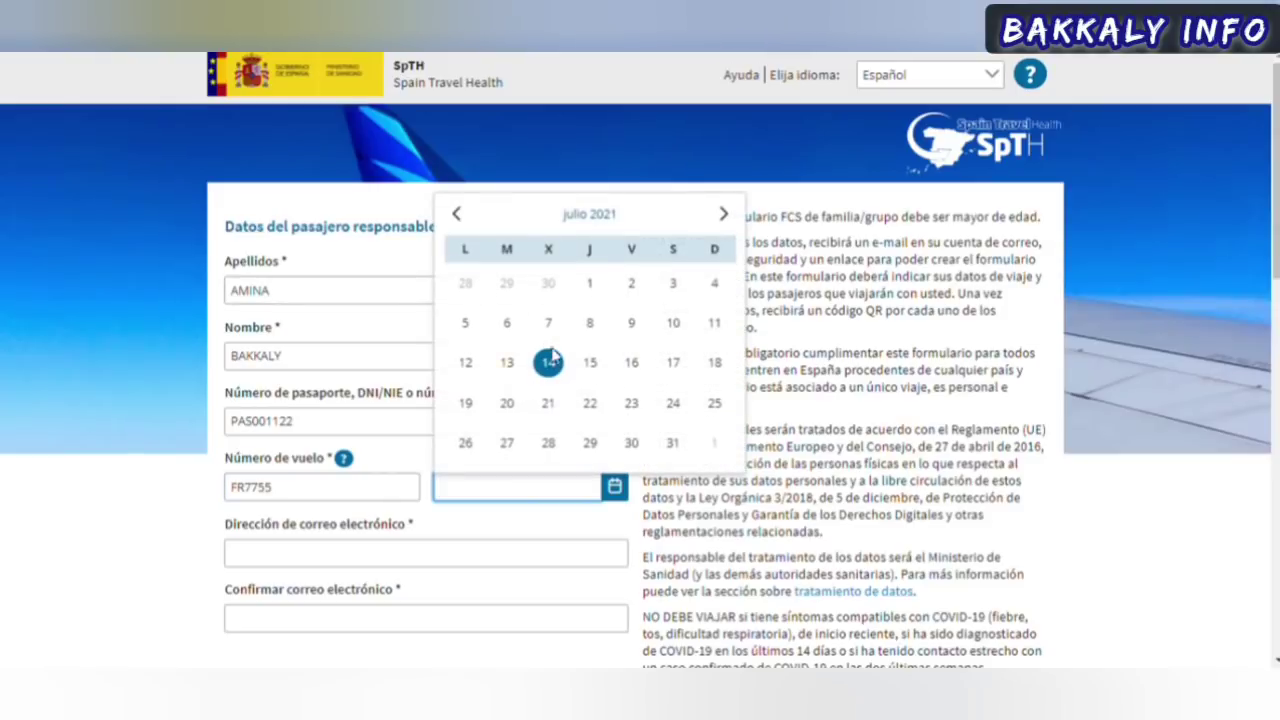
pyautogui.click(592, 366)
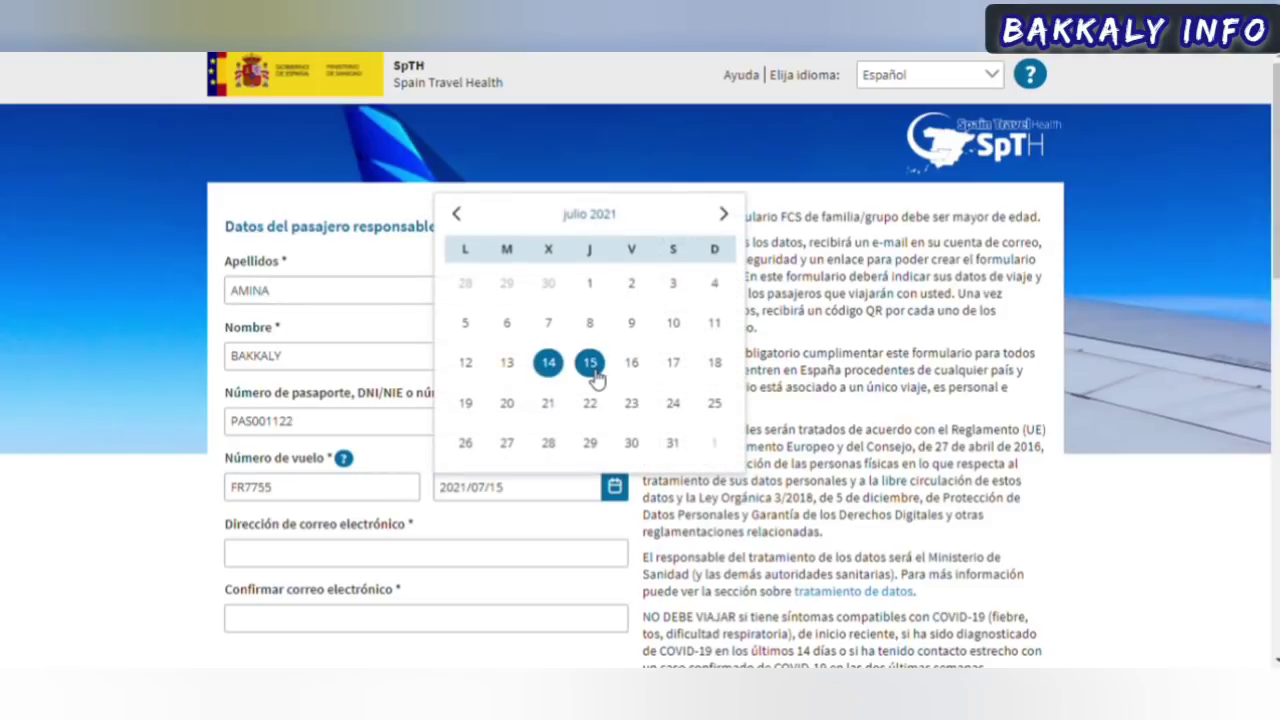
# Fill in the passenger's e-mail address and repeat it in the confirmation e-mail field
pyautogui.click(425, 555)
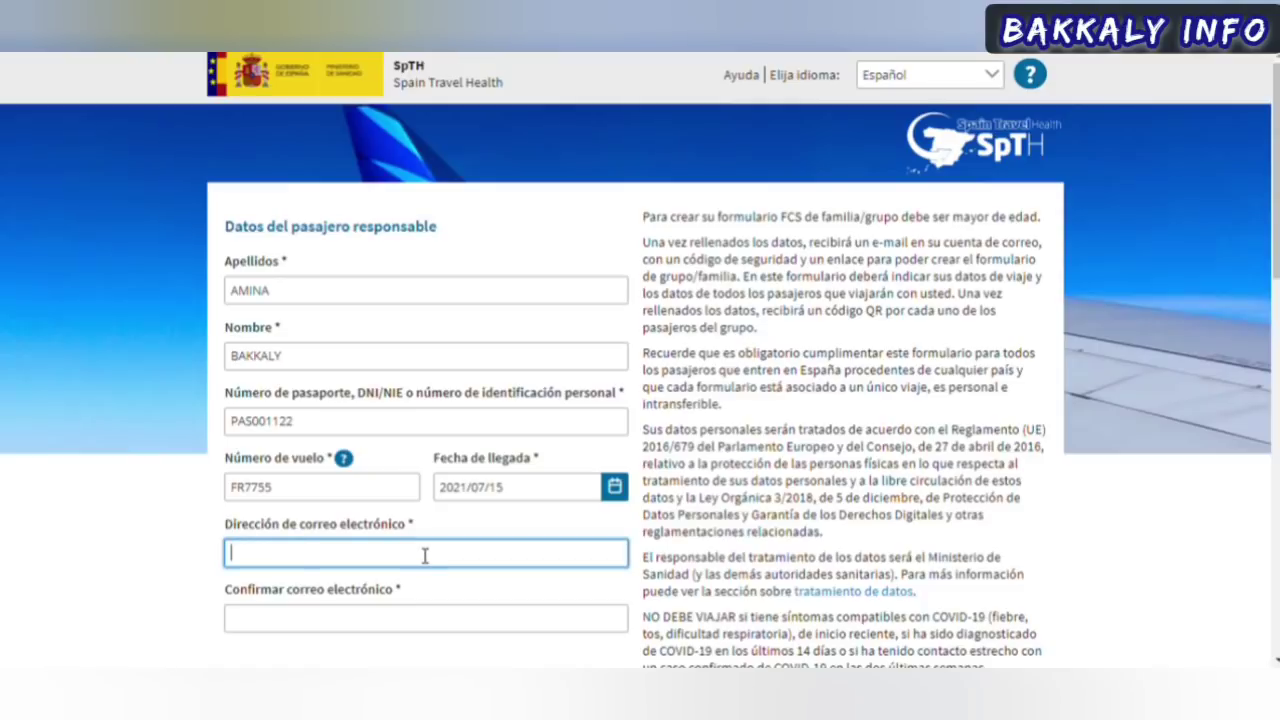
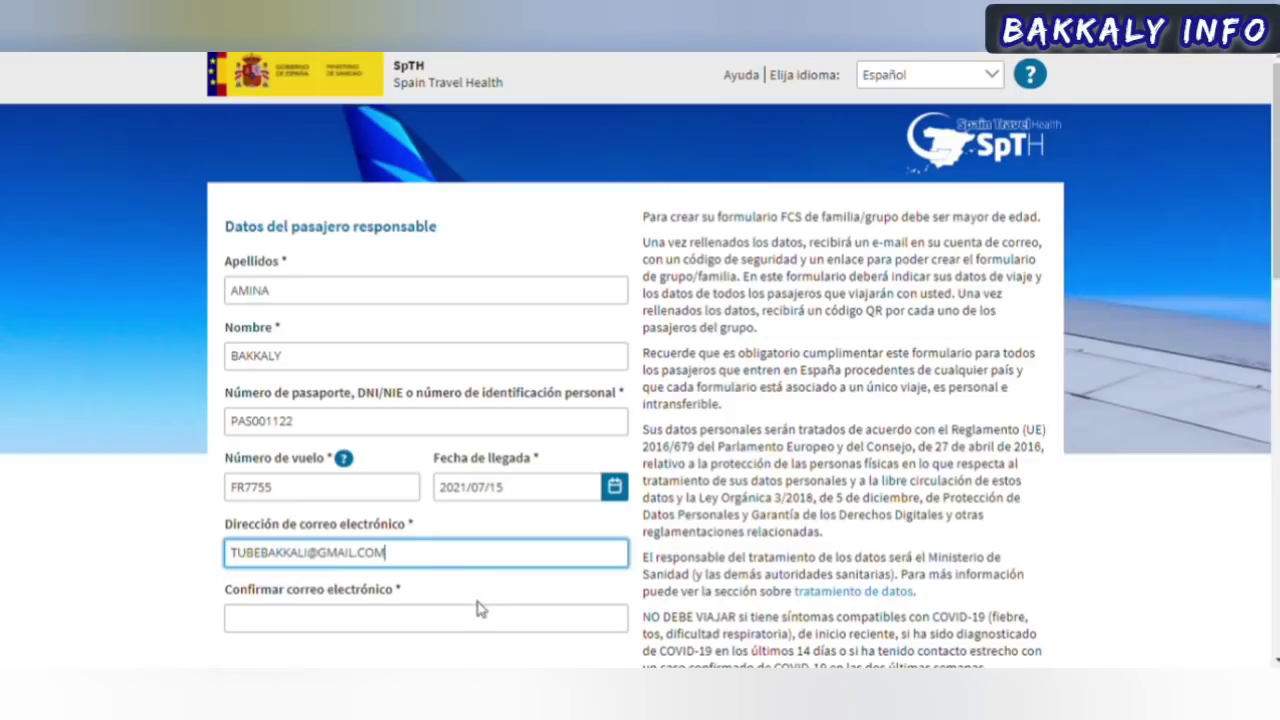
pyautogui.click(480, 619)
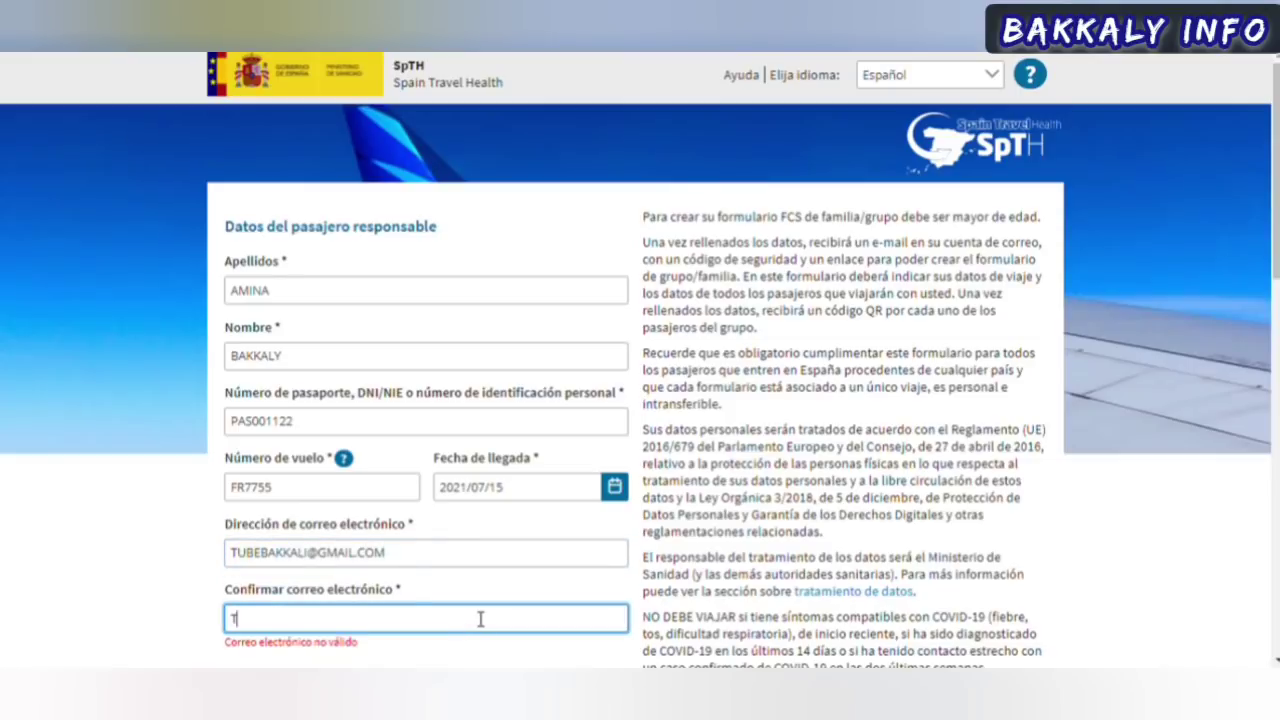
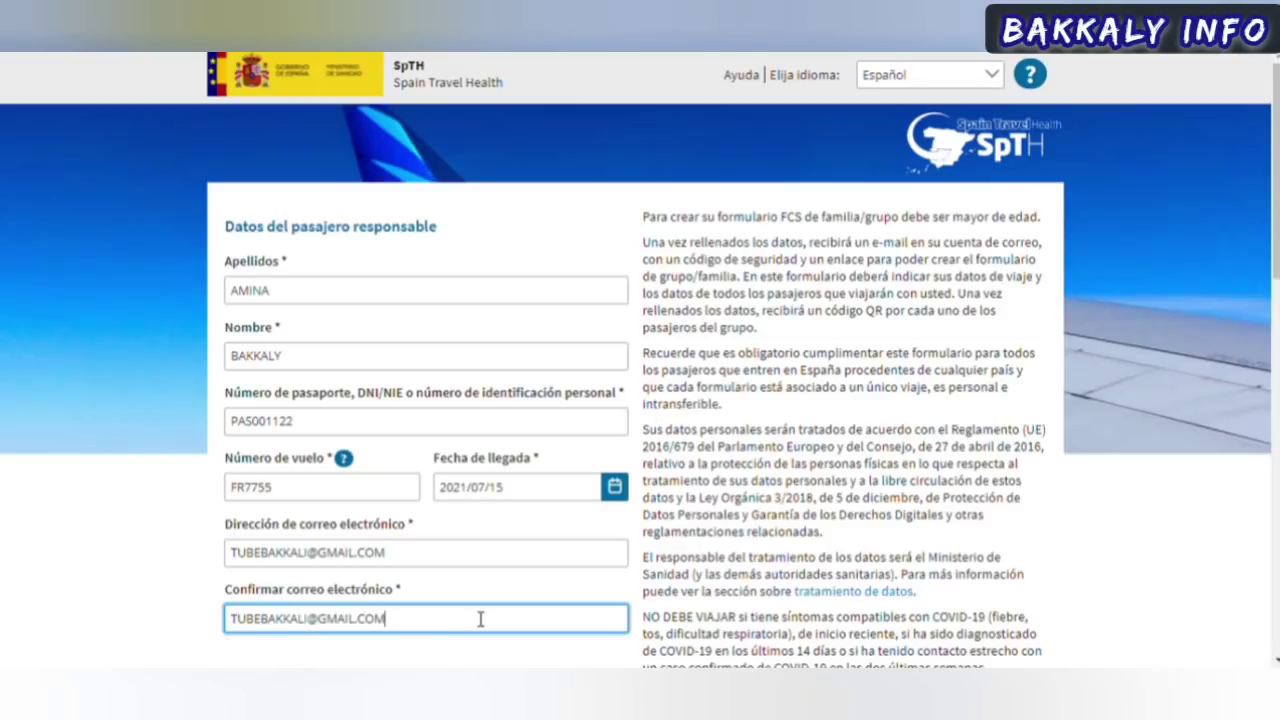
# Pass the reCAPTCHA check, accept the 'Sí, he leído…' terms and submit the form with Enviar
pyautogui.scroll(-4, 480, 624)
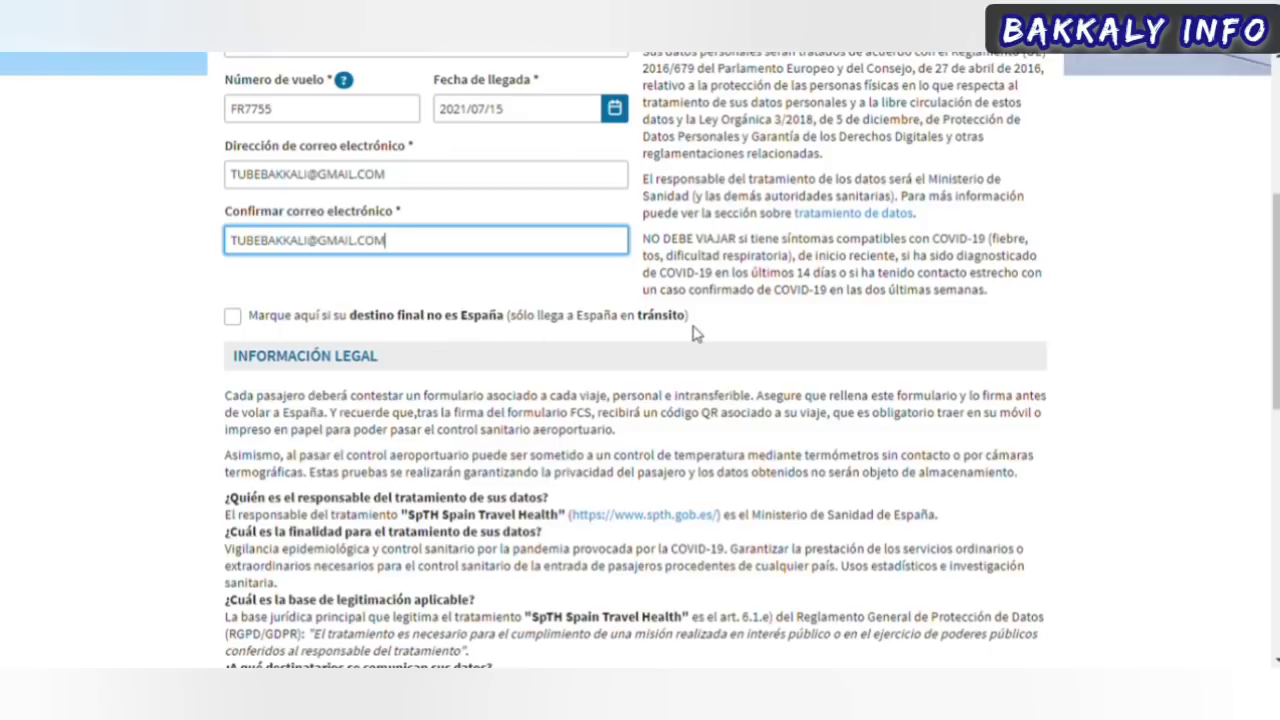
pyautogui.scroll(-3, 472, 392)
pyautogui.scroll(-3, 476, 393)
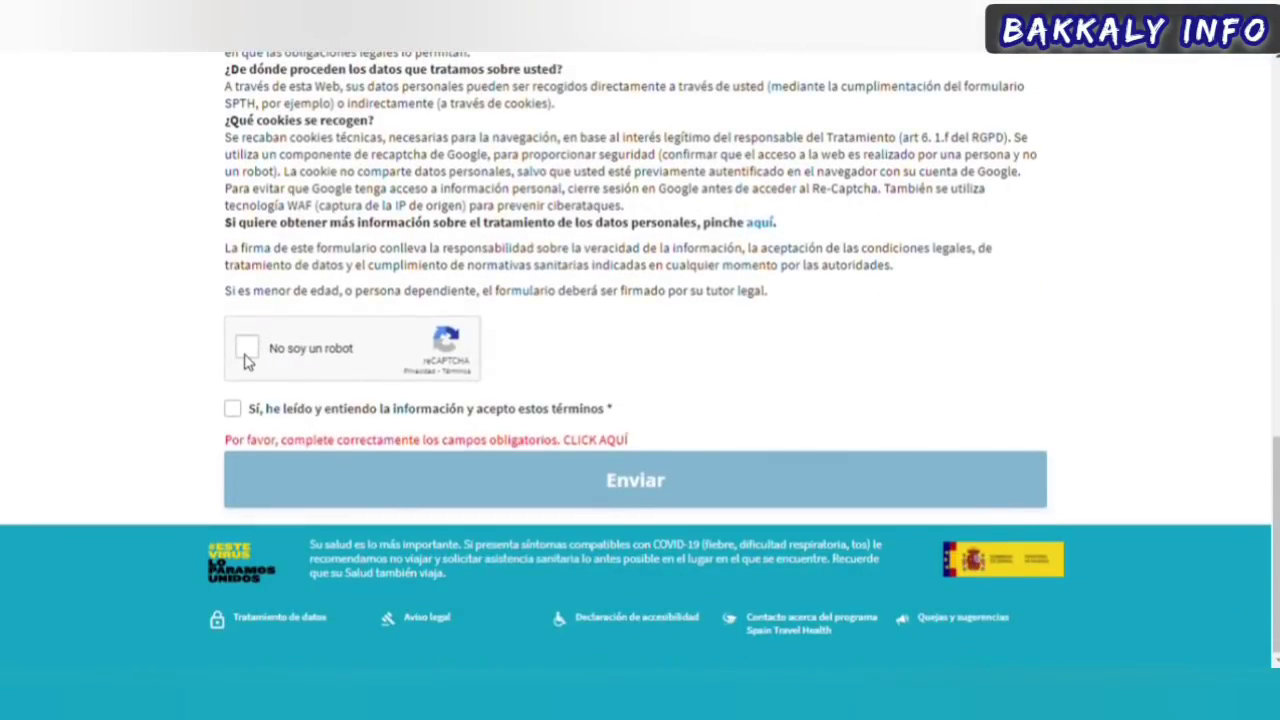
pyautogui.click(245, 350)
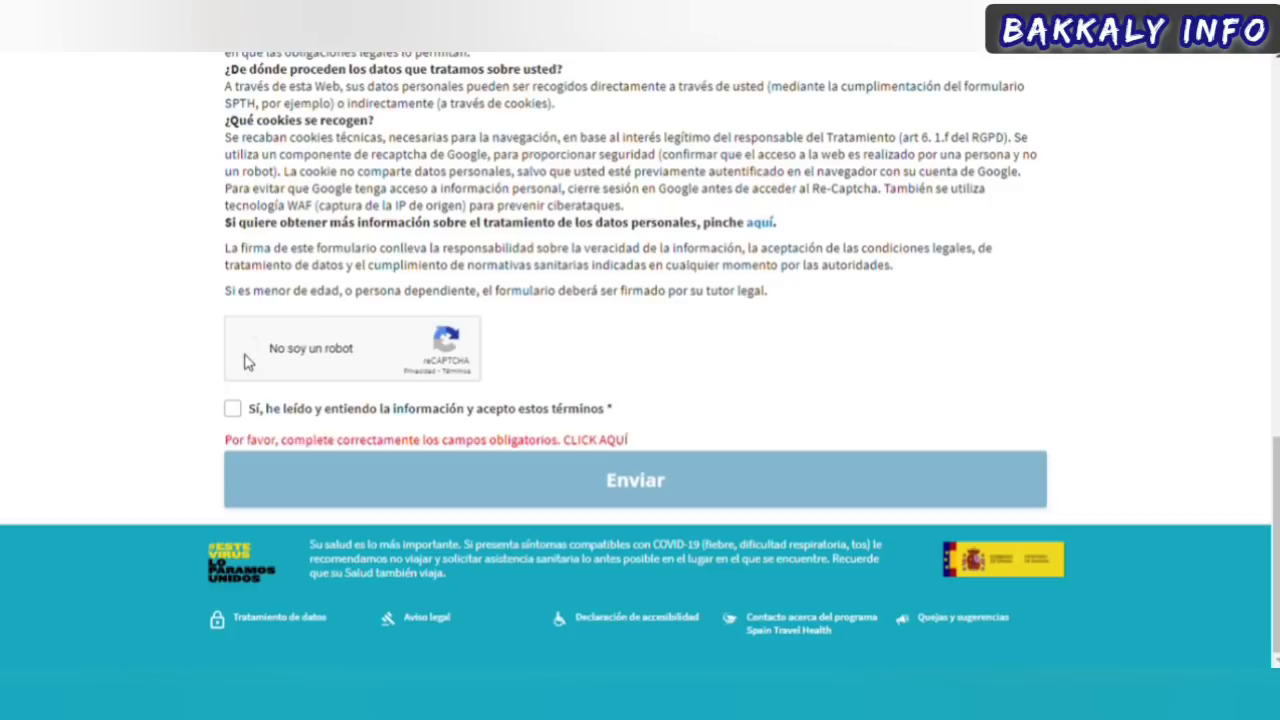
pyautogui.click(235, 411)
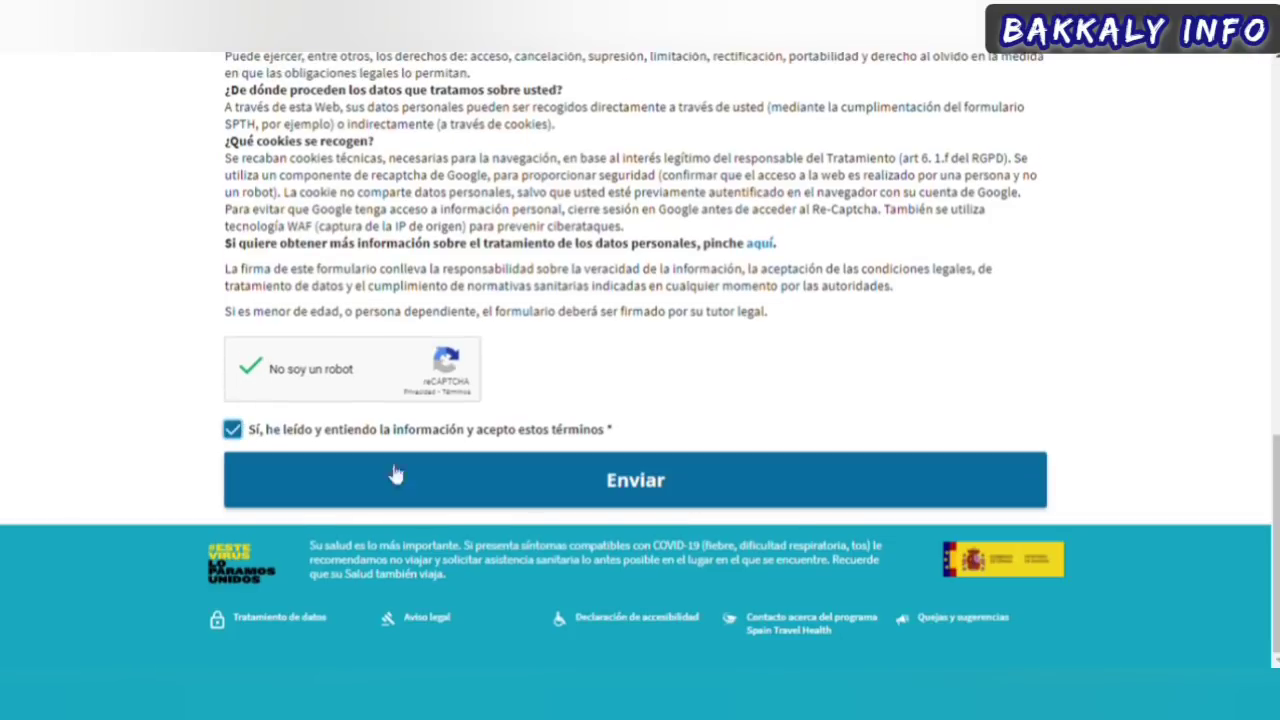
pyautogui.click(596, 502)
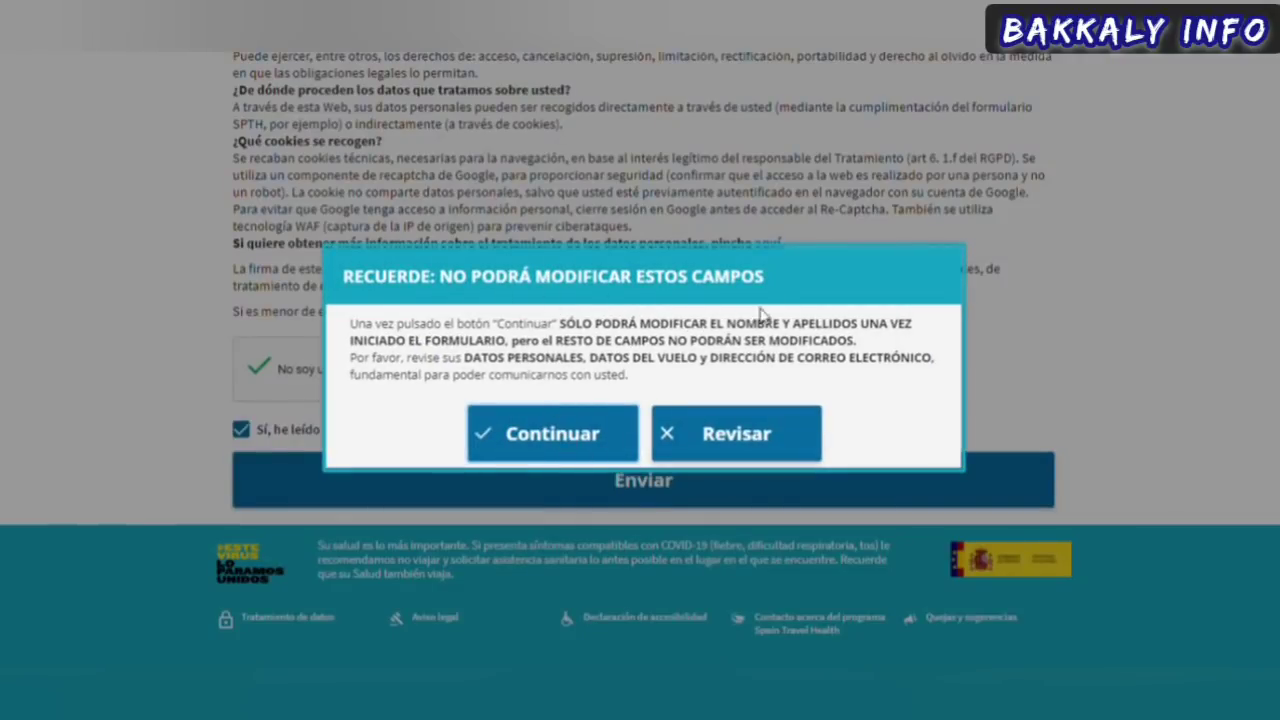
# Confirm form creation with Continuar and begin entering the passport number on the access page
pyautogui.click(551, 443)
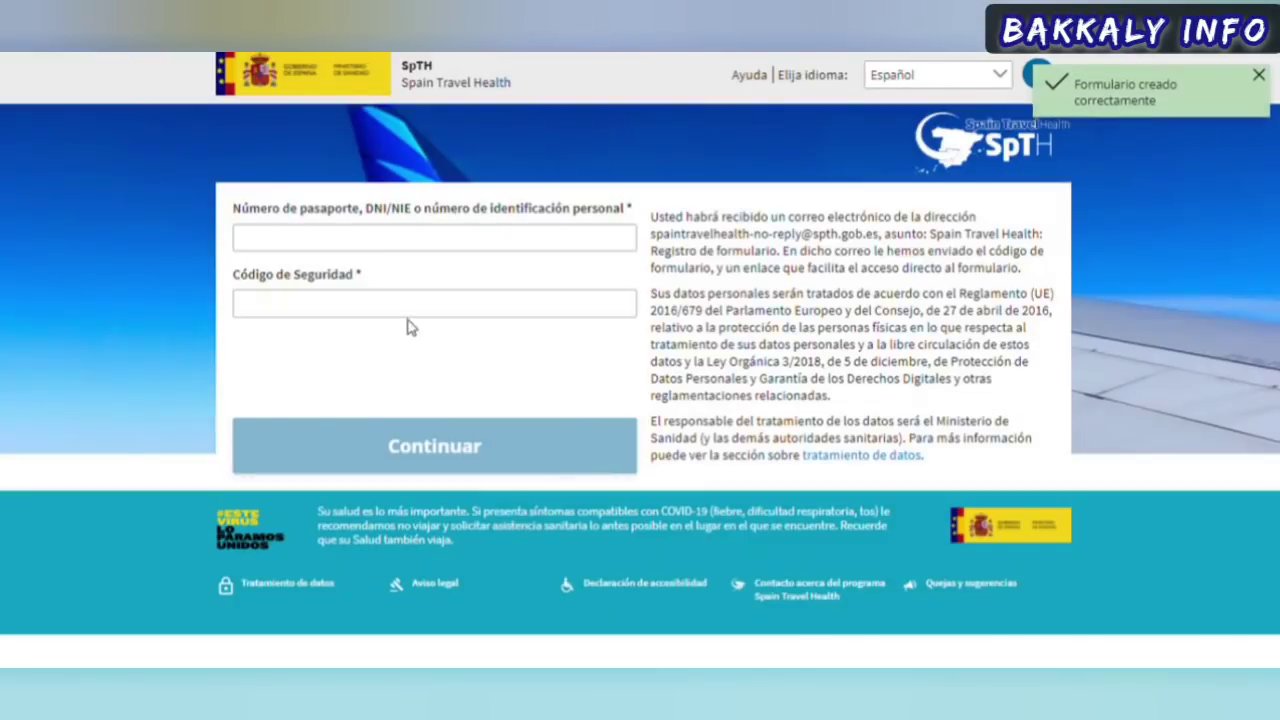
pyautogui.click(408, 243)
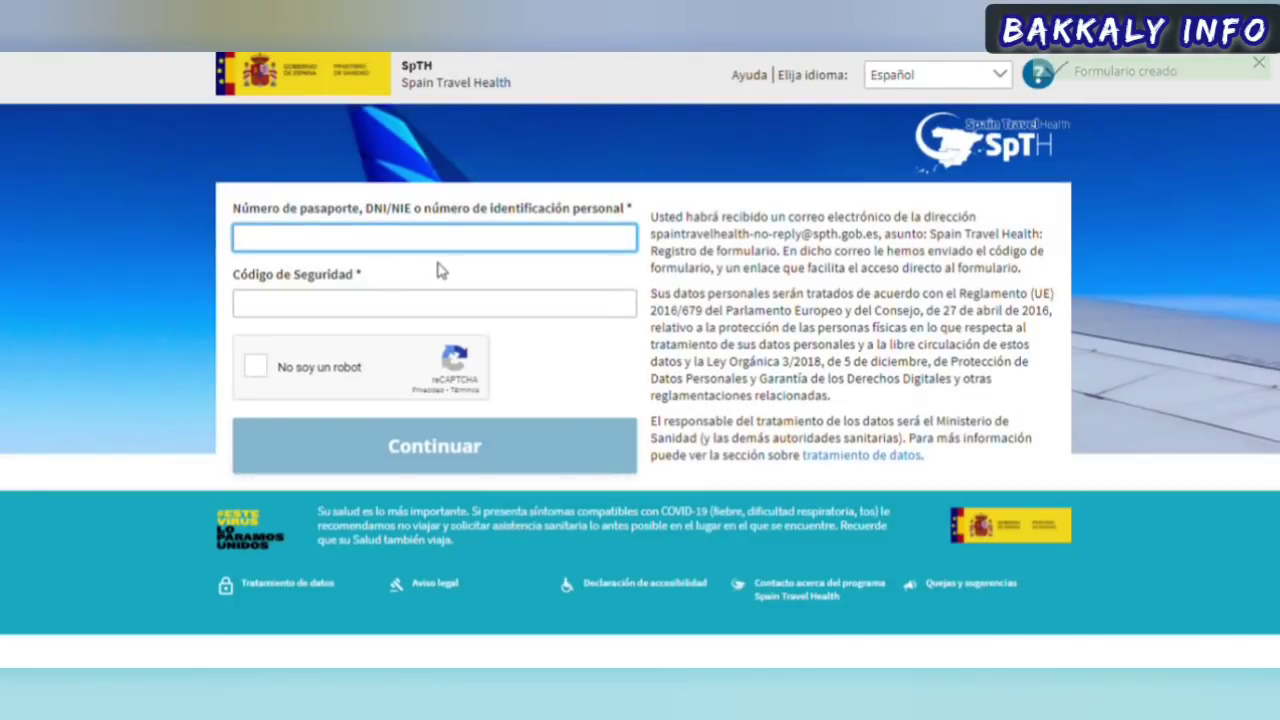
pyautogui.write('PASS')
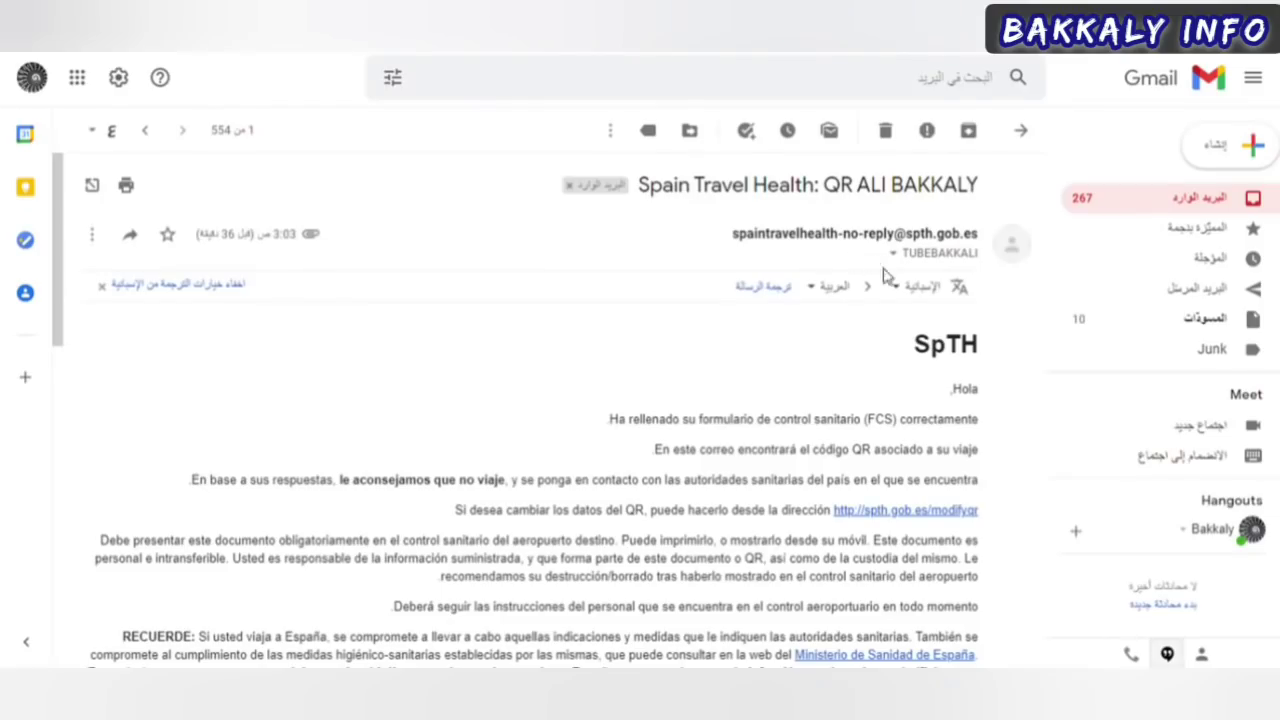
# Refresh the Gmail inbox, open the 'Registro de formulario' email and select its security code
pyautogui.click(1215, 200)
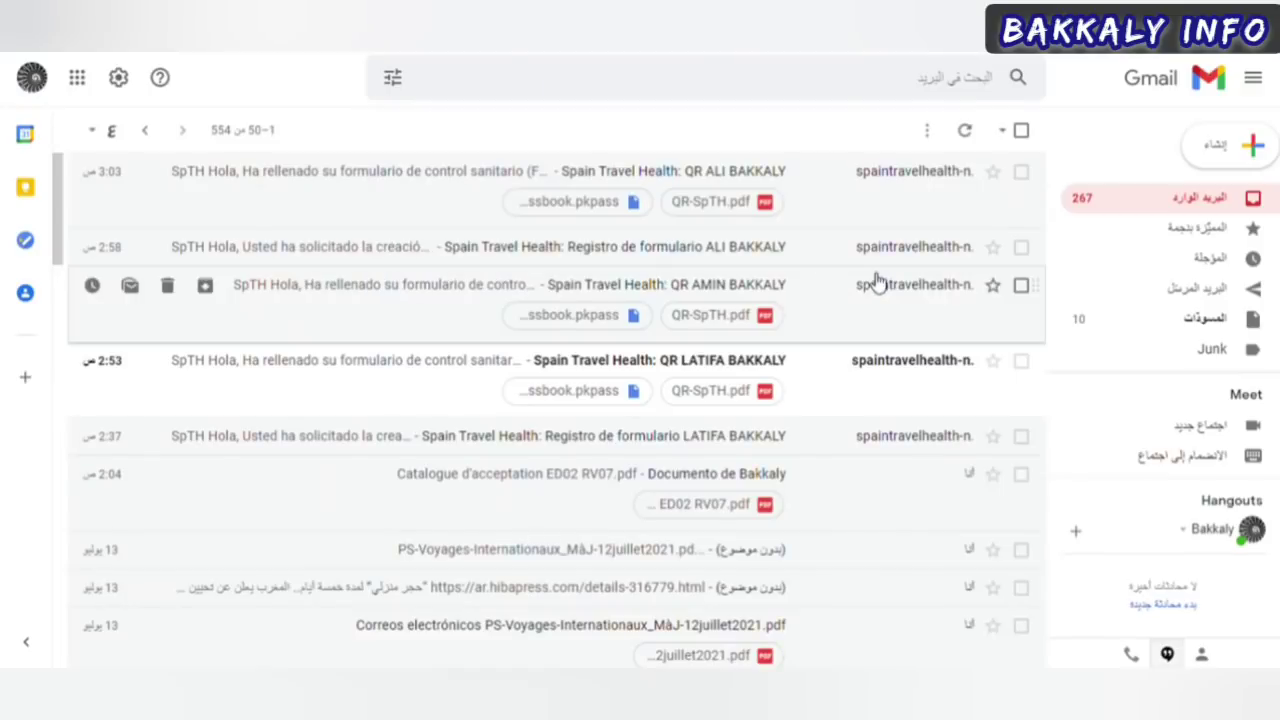
pyautogui.click(964, 130)
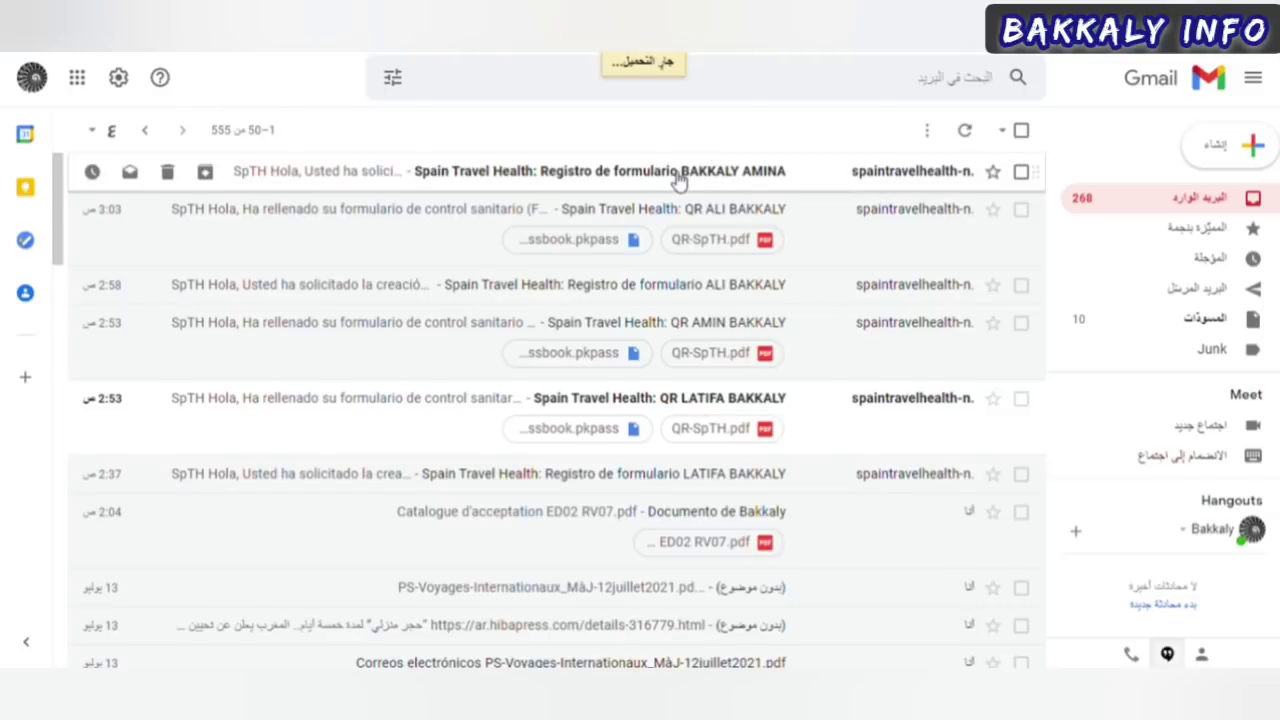
pyautogui.click(680, 180)
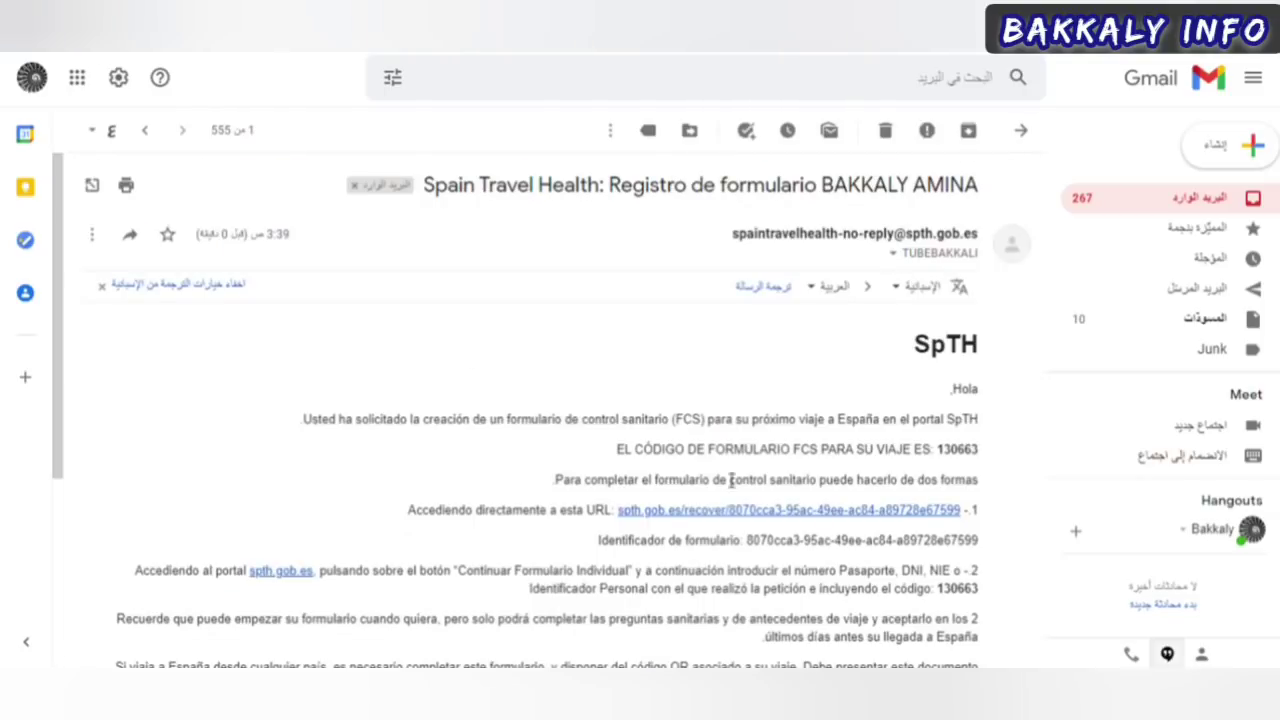
pyautogui.scroll(-5, 860, 500)
pyautogui.scroll(5, 870, 539)
pyautogui.moveTo(615, 450); pyautogui.dragTo(950, 453)
pyautogui.click(958, 455)
pyautogui.doubleClick(958, 455)
pyautogui.hotkey('ctrl', 'c')
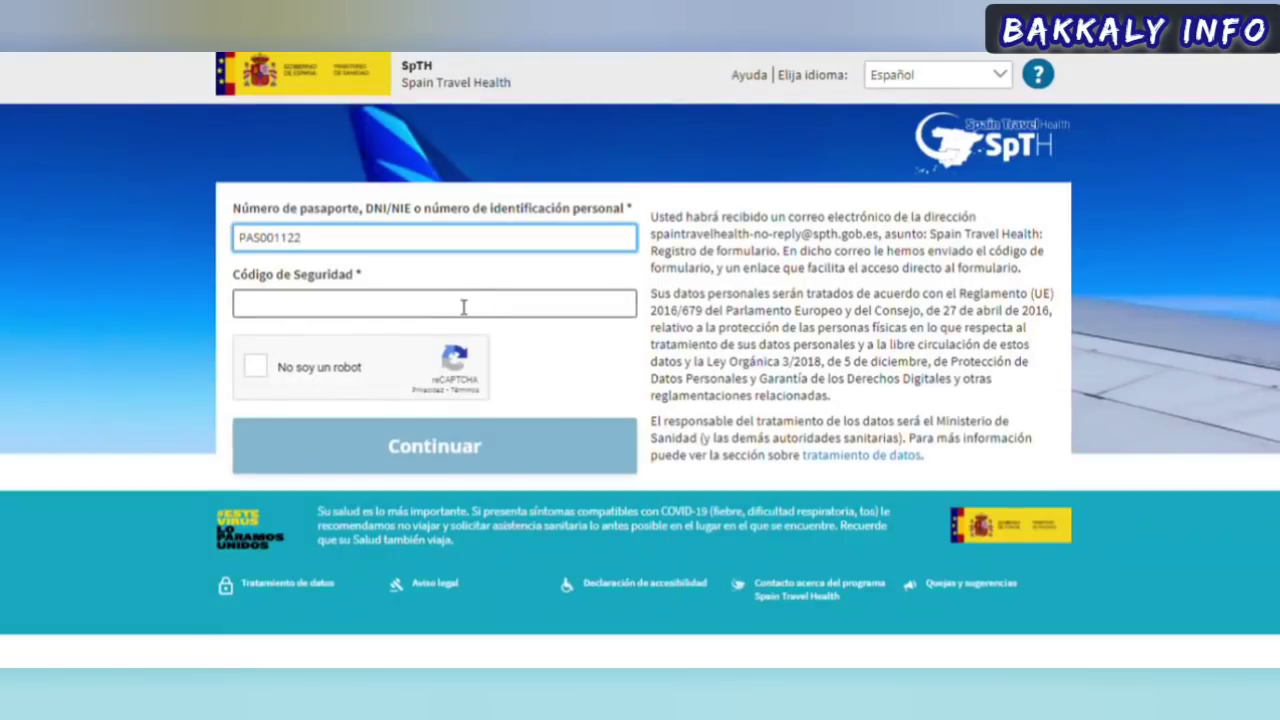
# Paste the security code into Código de Seguridad, complete the reCAPTCHA and continue into the form
pyautogui.click(463, 306)
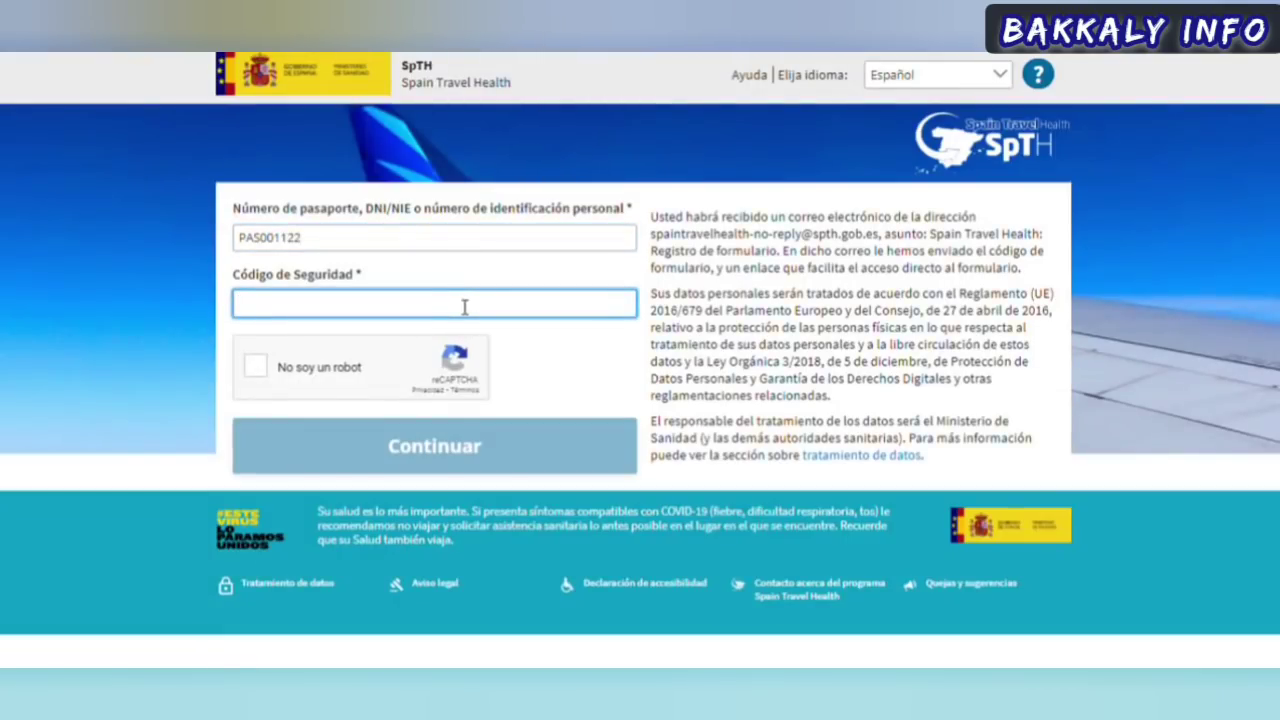
pyautogui.hotkey('ctrl', 'v')
pyautogui.click(256, 367)
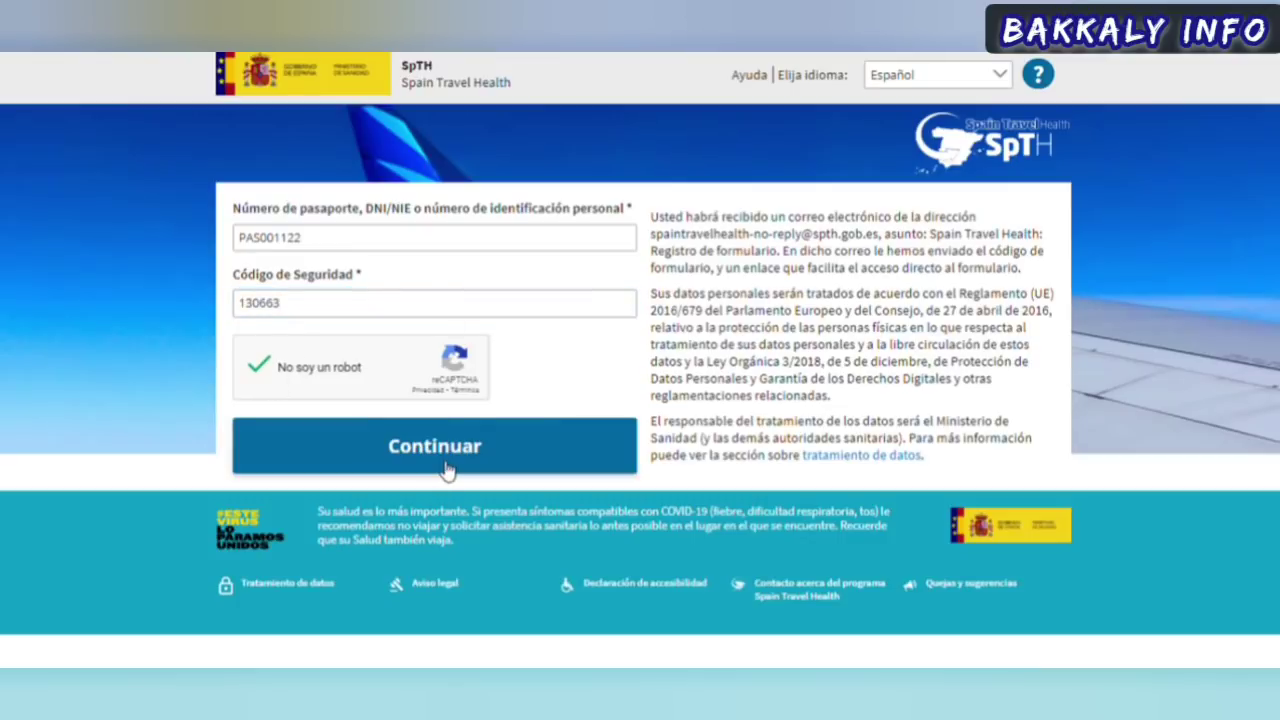
pyautogui.click(440, 447)
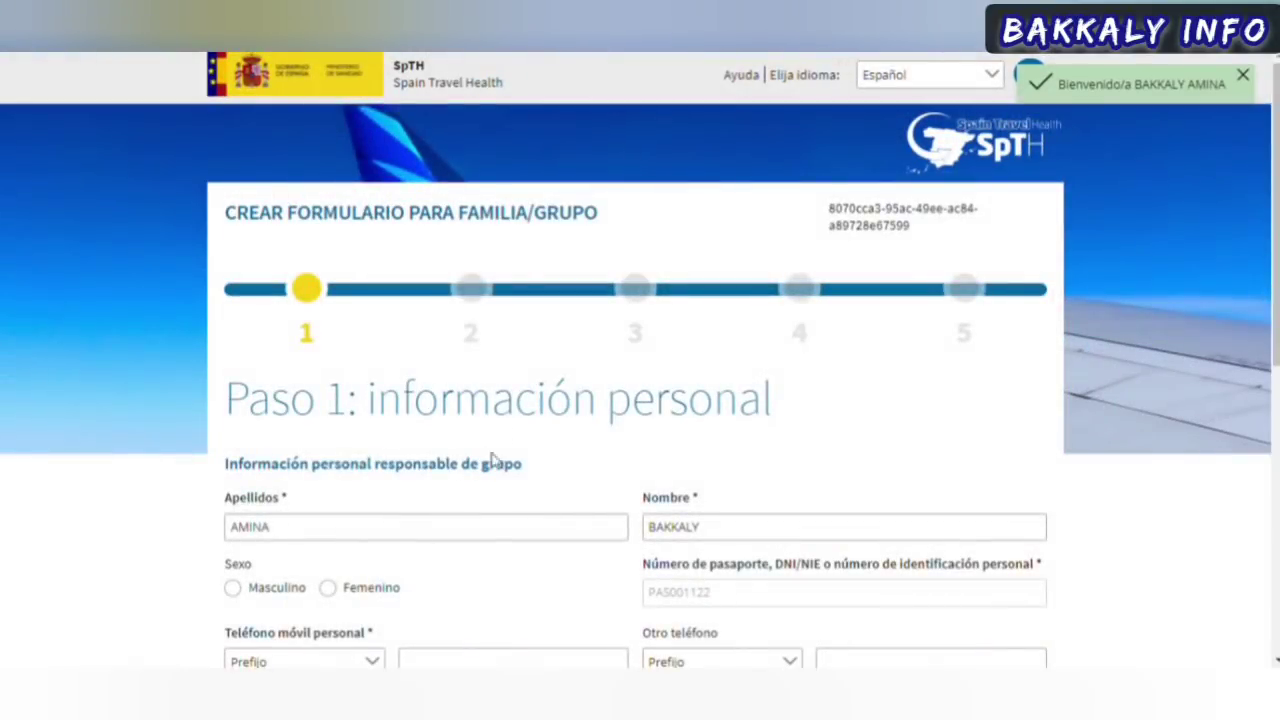
# Set the leader's sex to Femenino and enter the mobile number with the ES +34 prefix
pyautogui.scroll(-2, 514, 595)
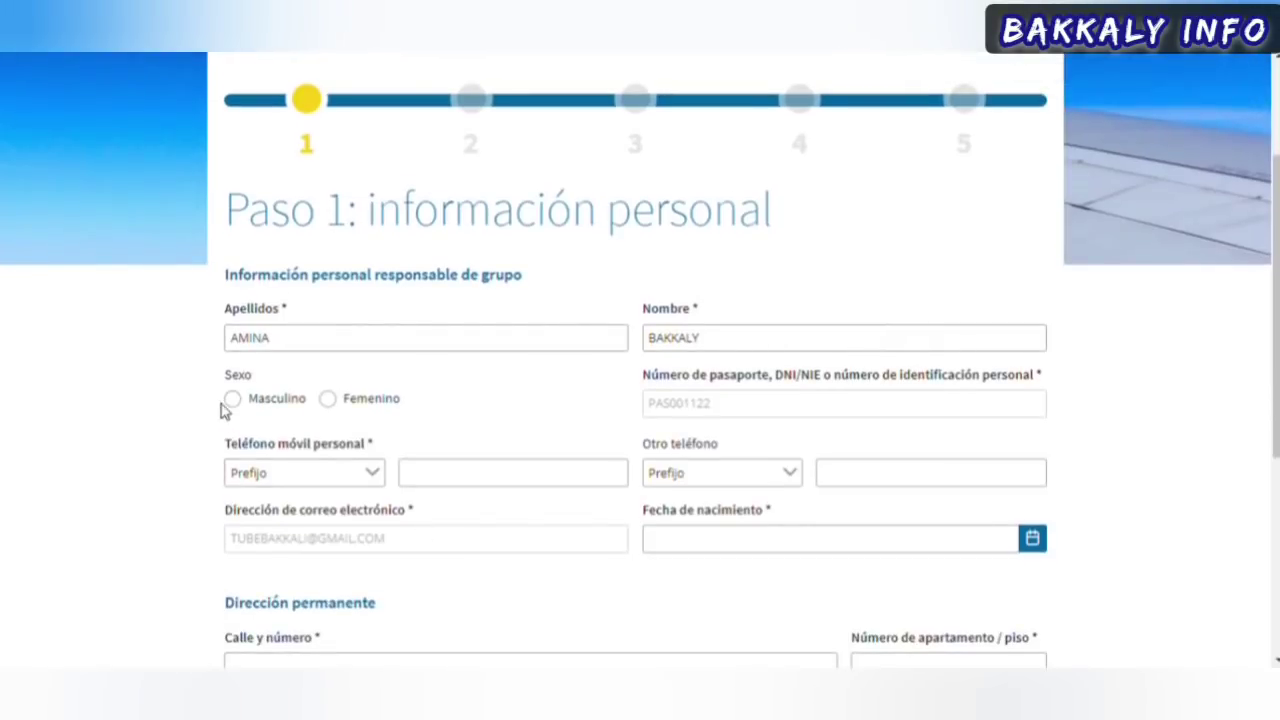
pyautogui.click(329, 401)
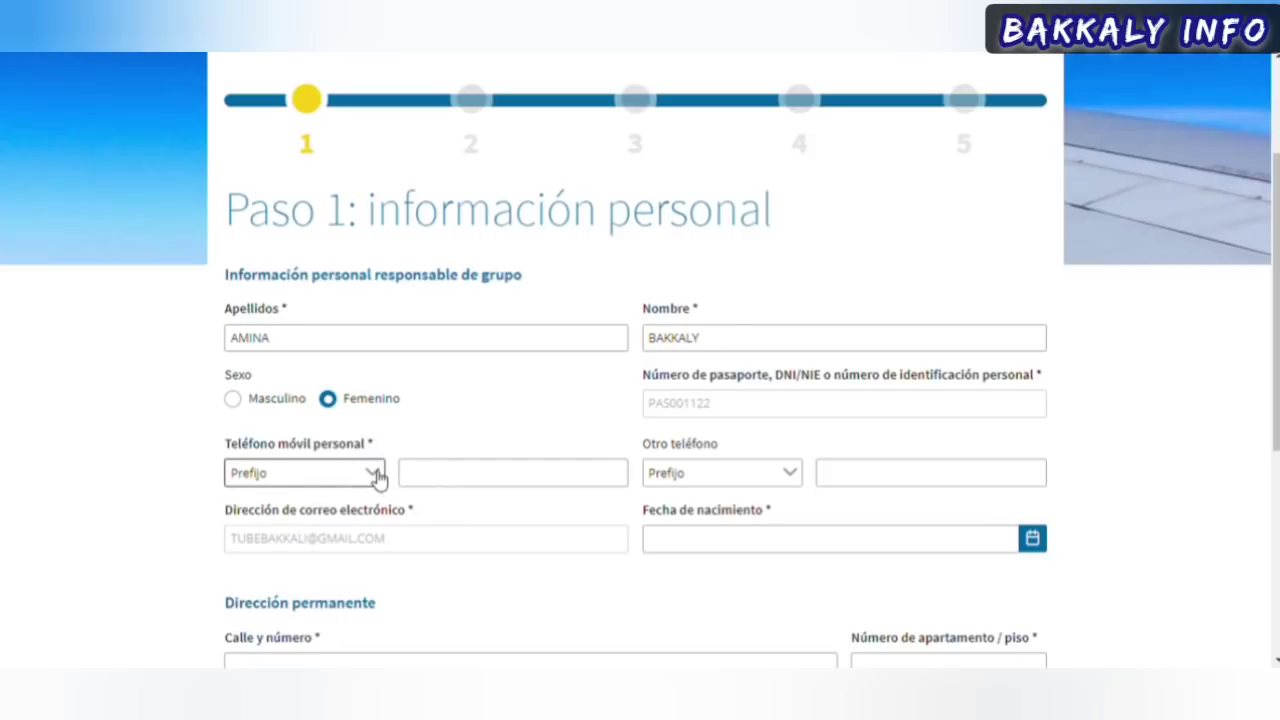
pyautogui.click(376, 477)
pyautogui.write('ES')
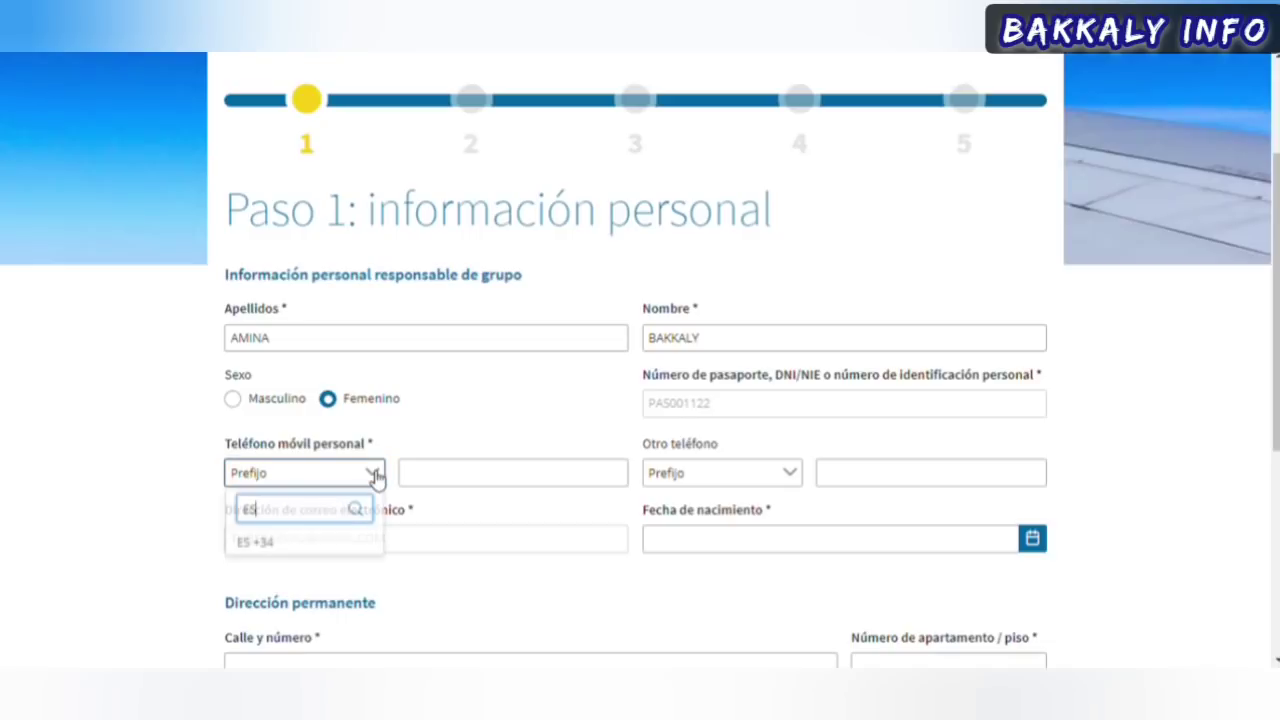
pyautogui.write('E')
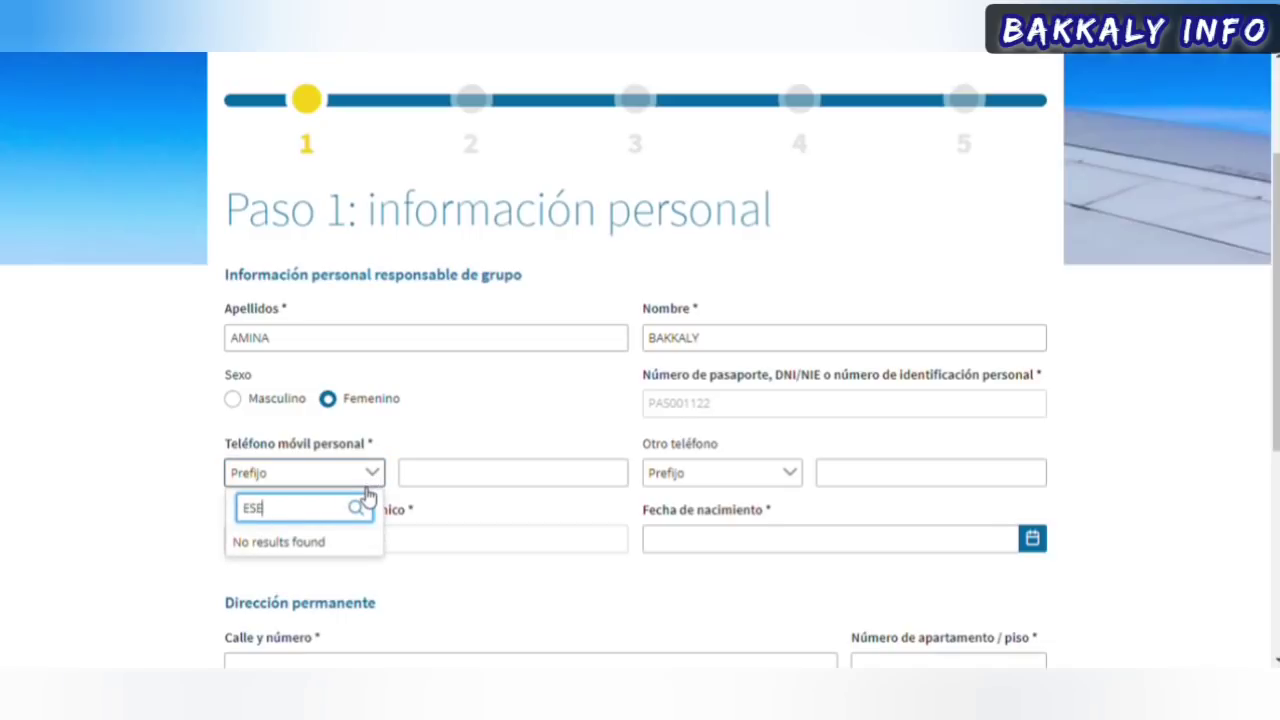
pyautogui.press('BackSpace')
pyautogui.click(275, 543)
pyautogui.click(463, 484)
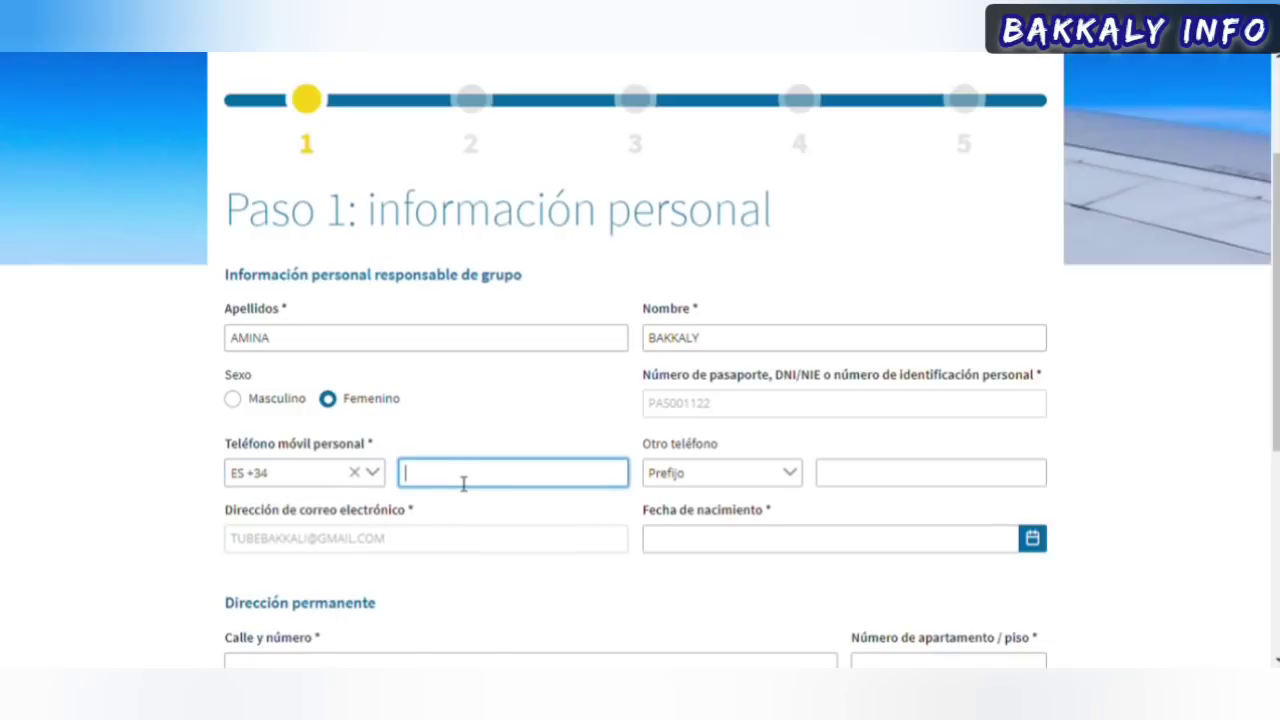
pyautogui.write('666666666')
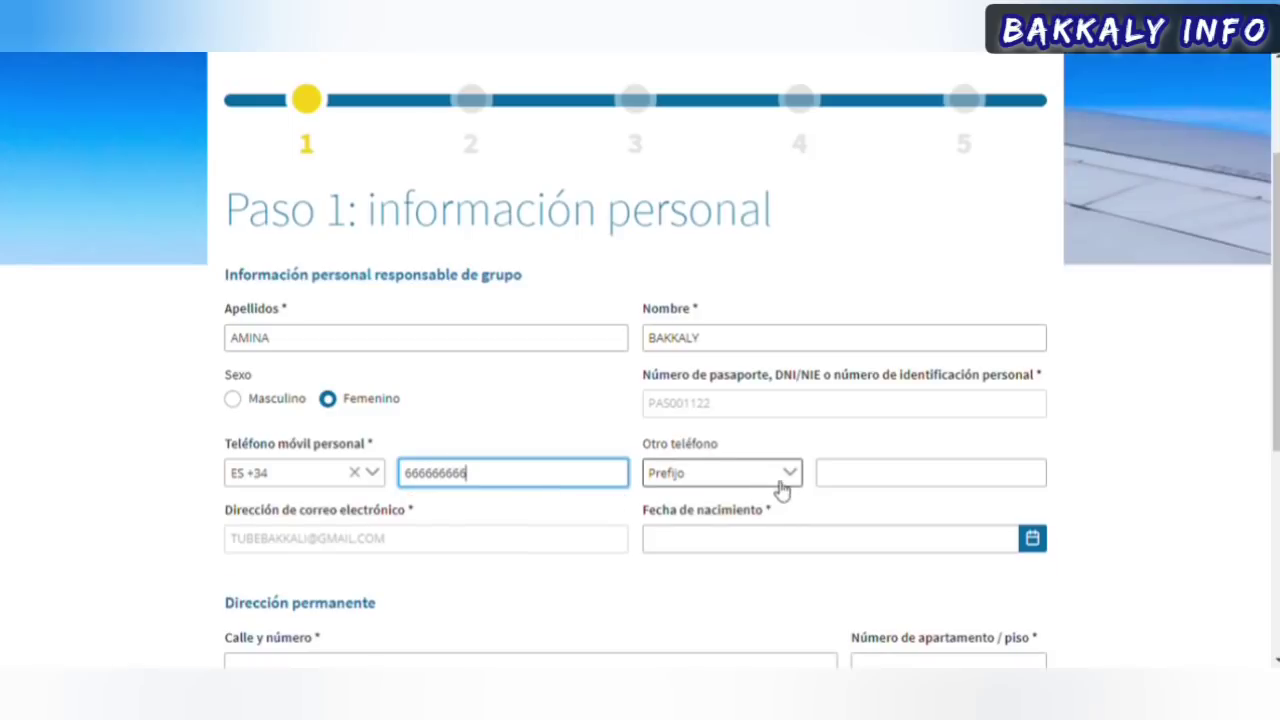
# Choose 1 enero 1980 as the birth date in the calendar
pyautogui.click(1031, 550)
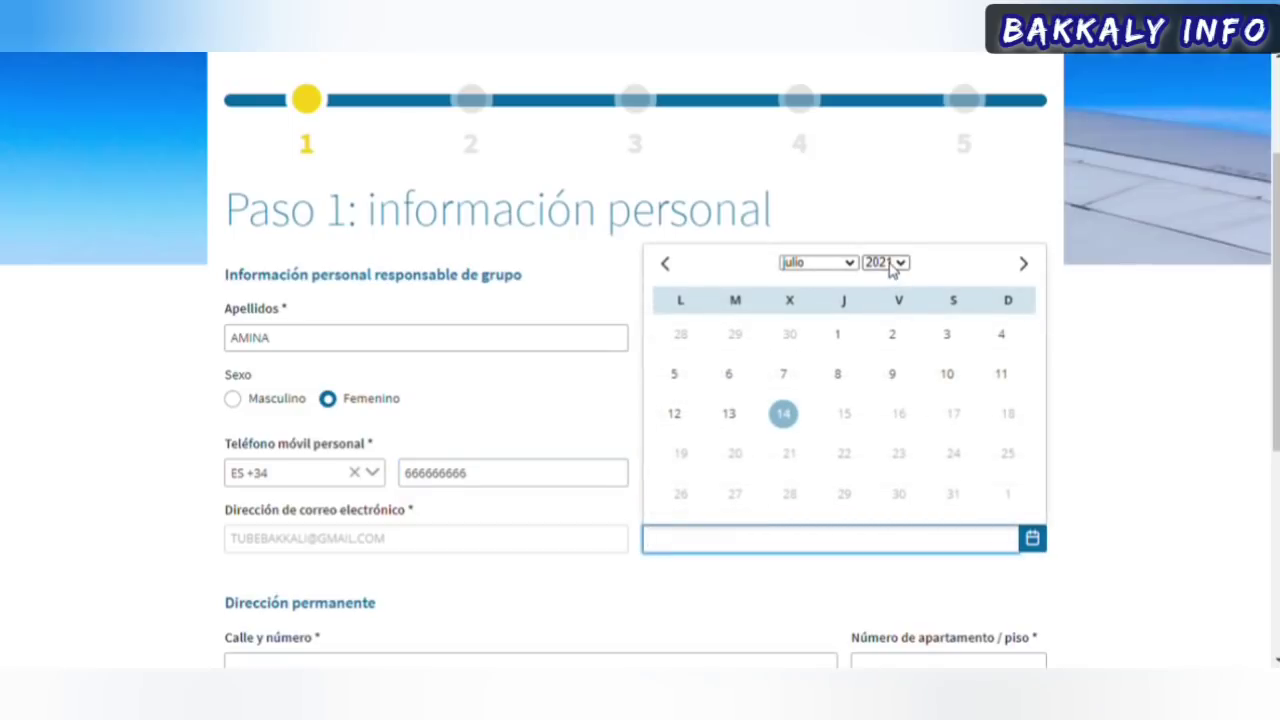
pyautogui.click(889, 266)
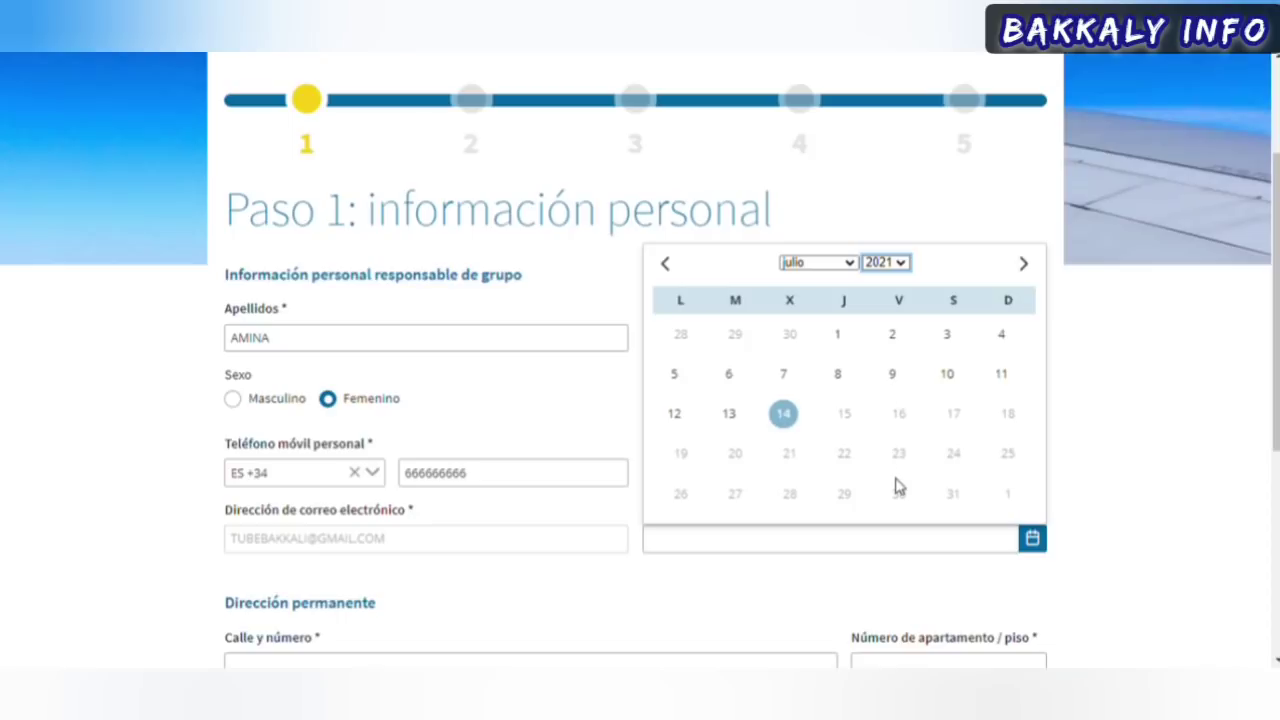
pyautogui.click(872, 335)
pyautogui.click(840, 264)
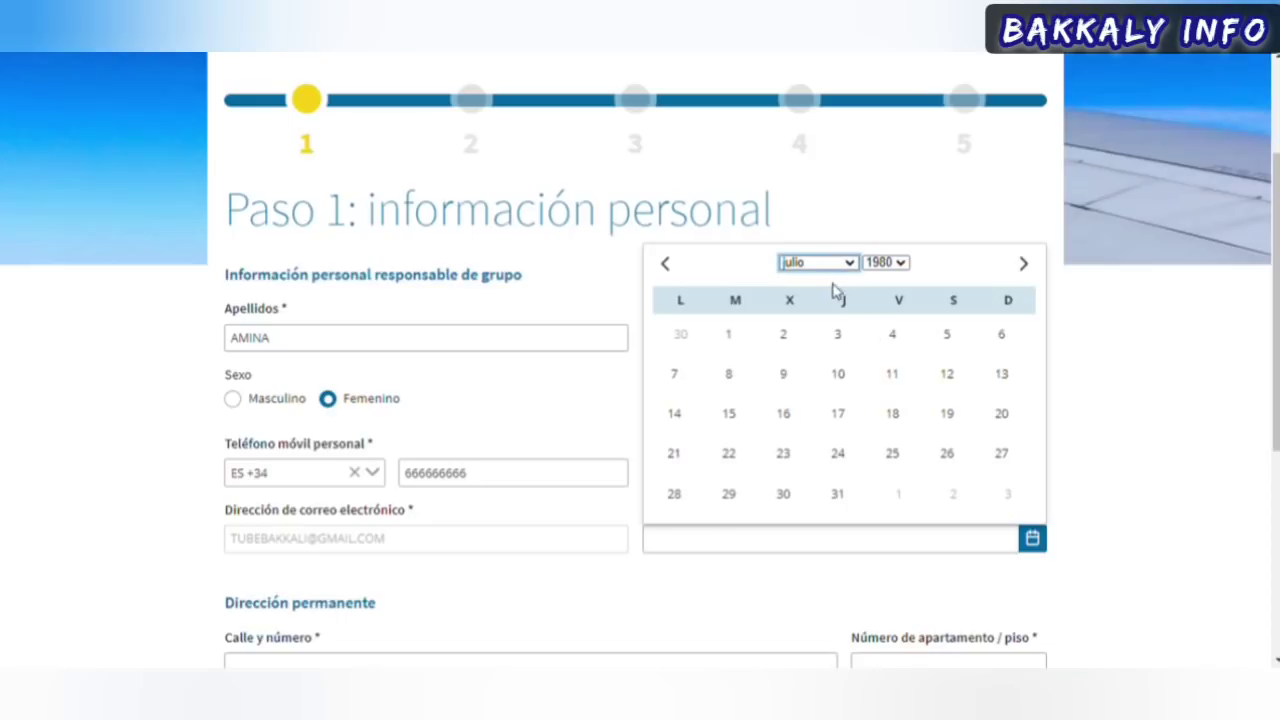
pyautogui.click(806, 292)
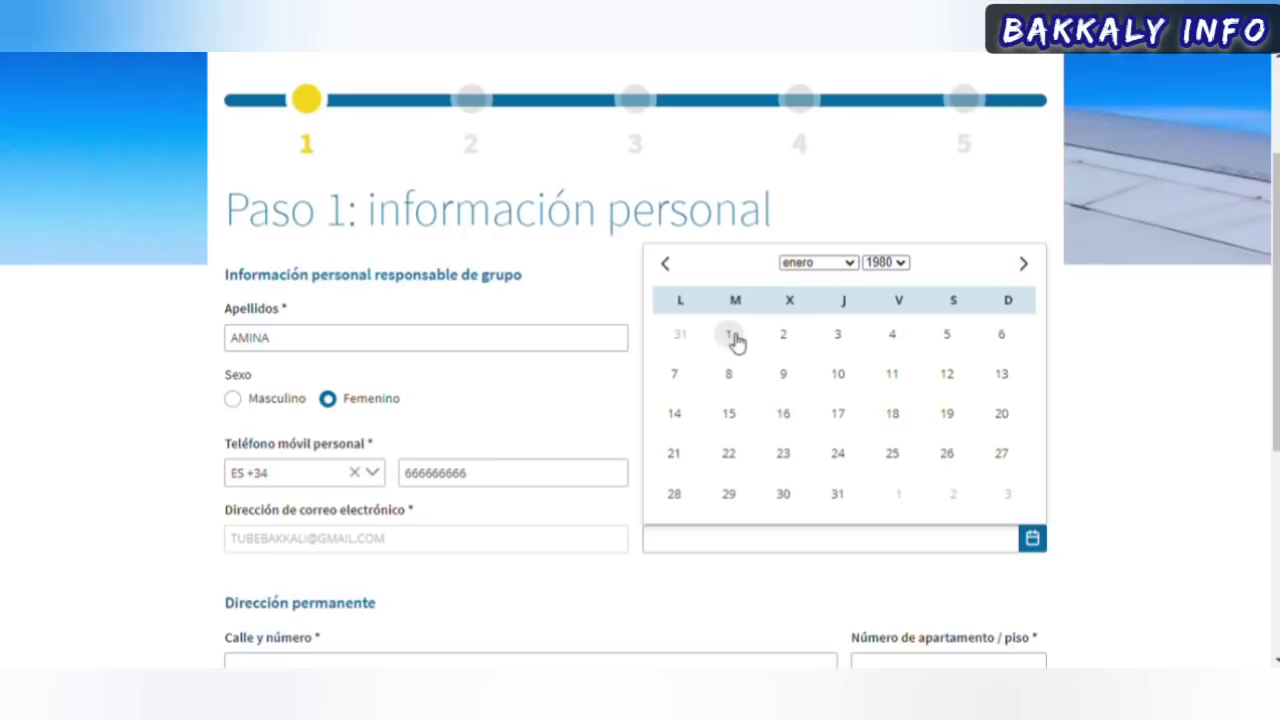
pyautogui.click(728, 336)
# Enter the street address, and set country España and province Madrid for the permanent address
pyautogui.scroll(-3, 806, 600)
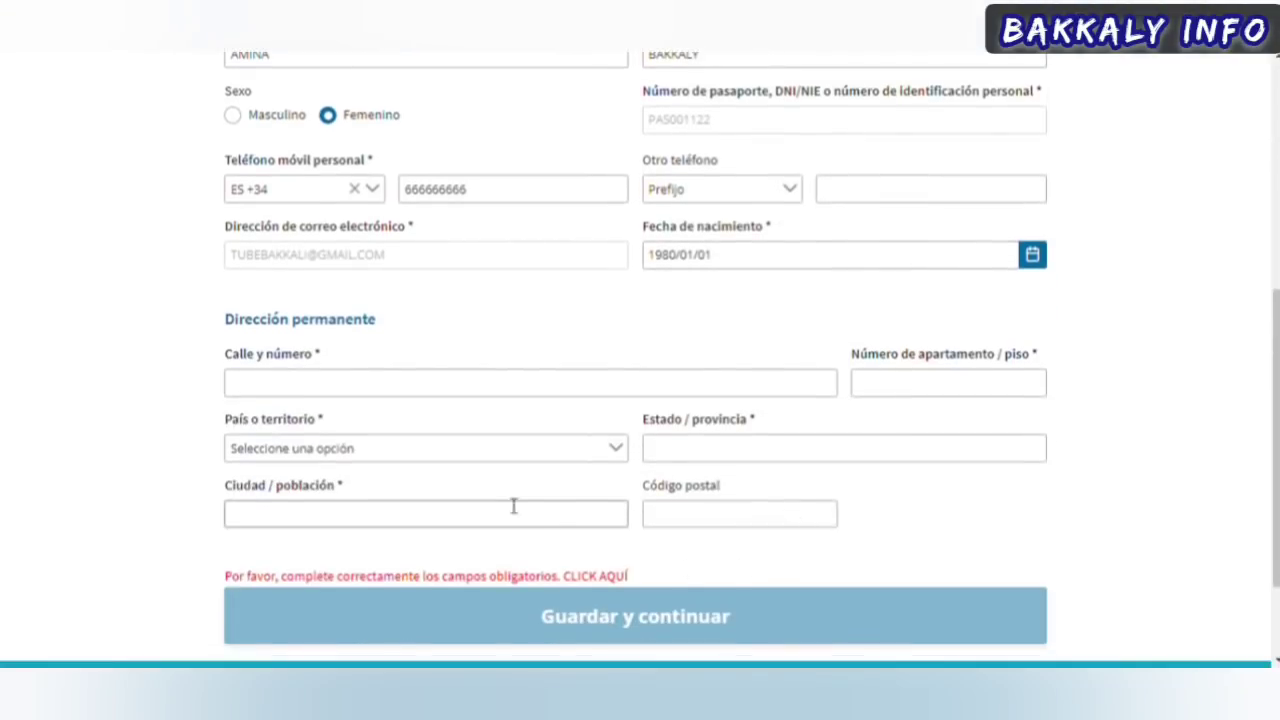
pyautogui.click(429, 390)
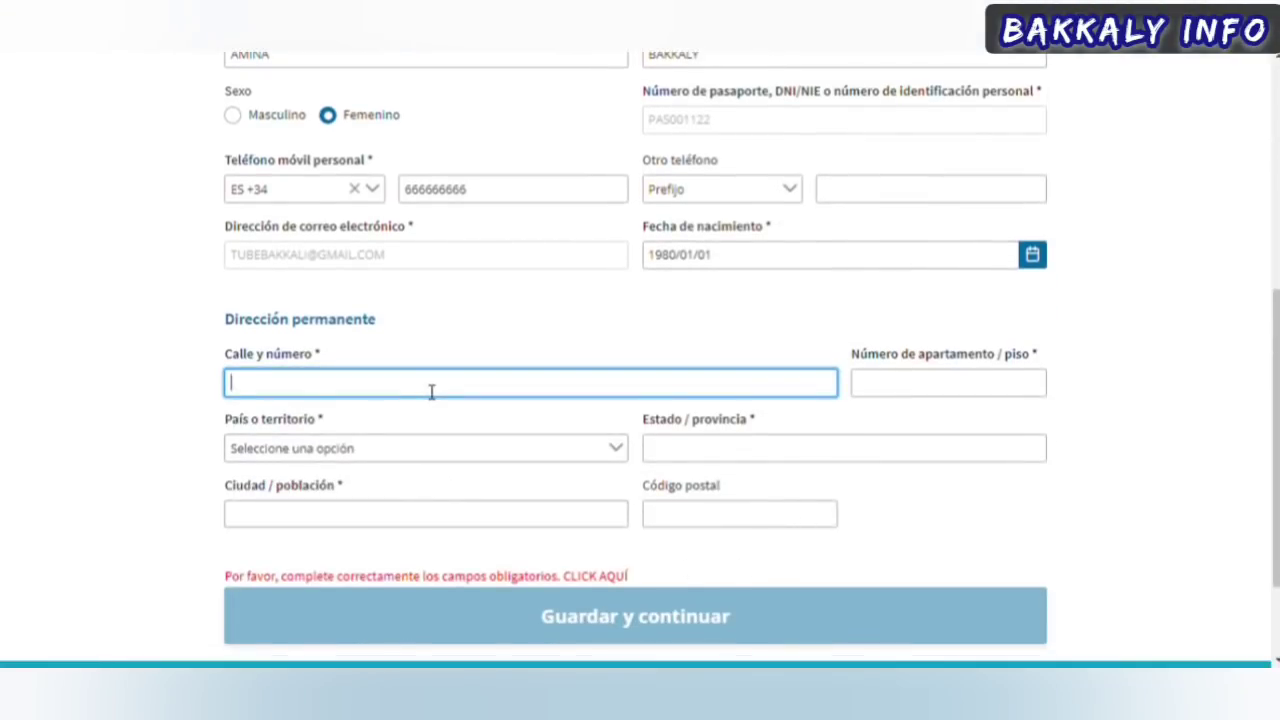
pyautogui.write('AVND MADRID')
pyautogui.click(1001, 393)
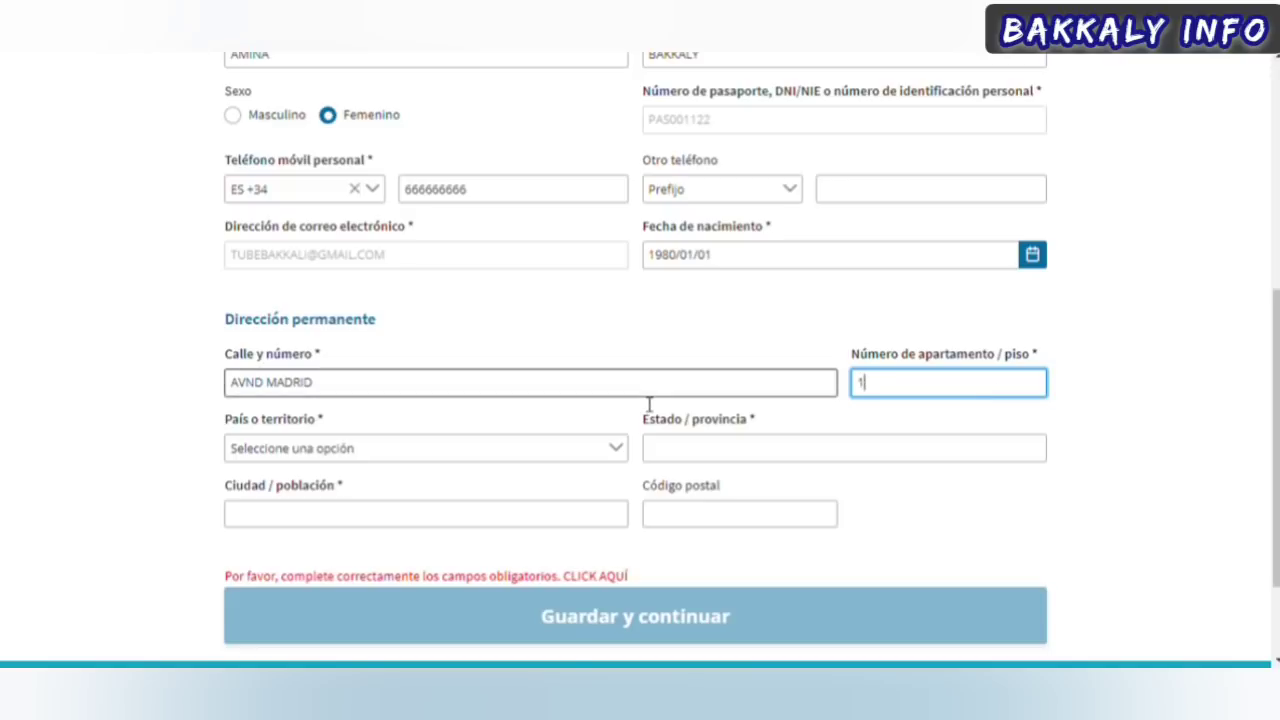
pyautogui.click(615, 452)
pyautogui.write('ES')
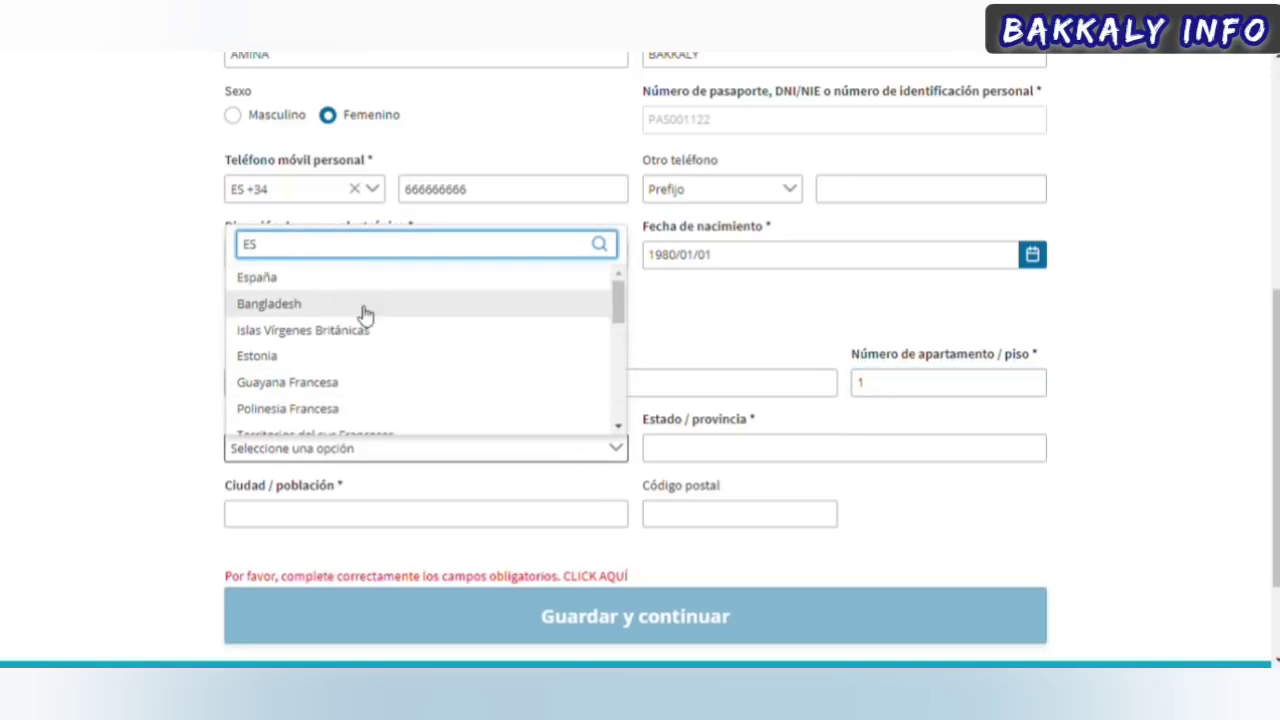
pyautogui.click(295, 281)
pyautogui.click(770, 452)
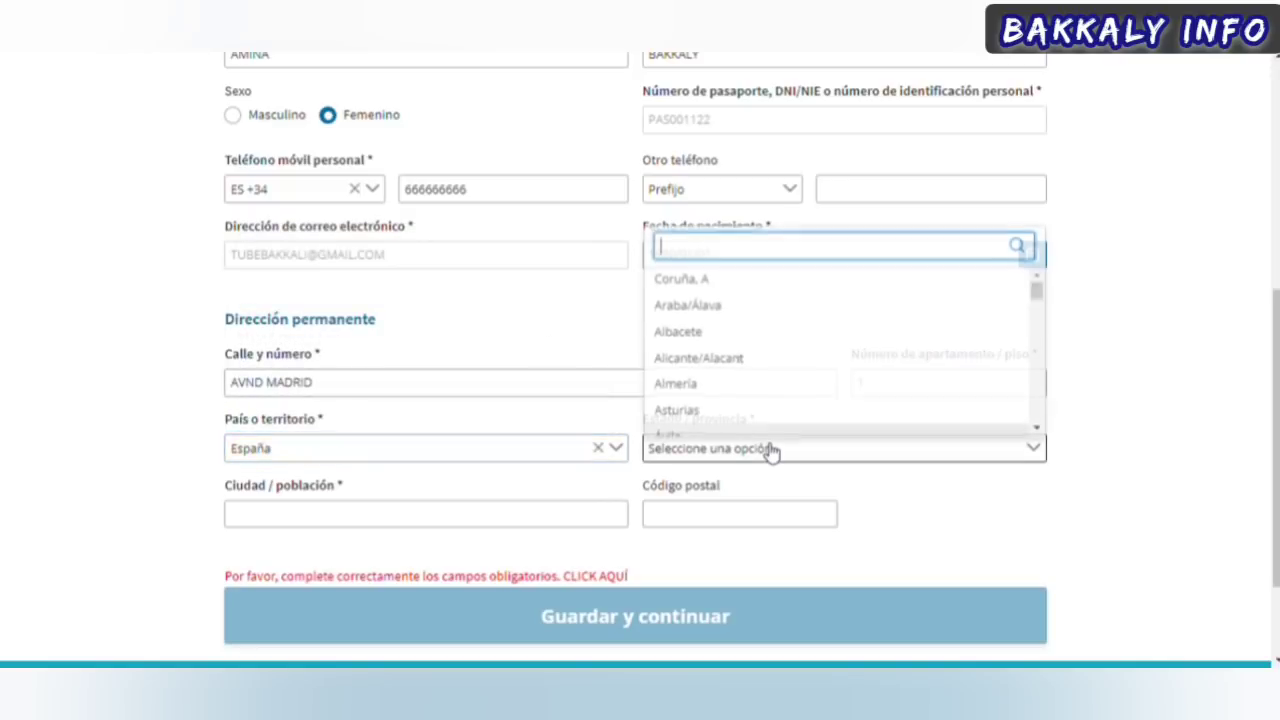
pyautogui.write('MADR')
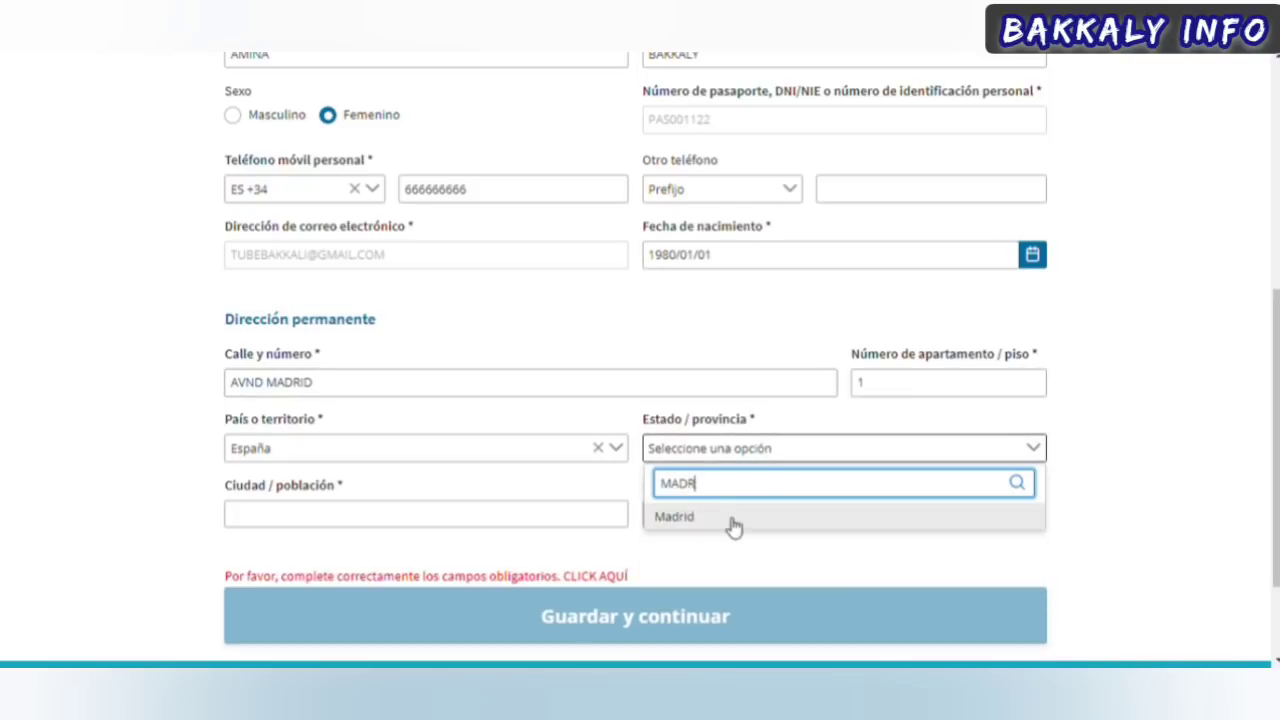
pyautogui.click(729, 518)
# Fill in city MADRID and postal code 28900, then try saving the personal information step
pyautogui.click(540, 529)
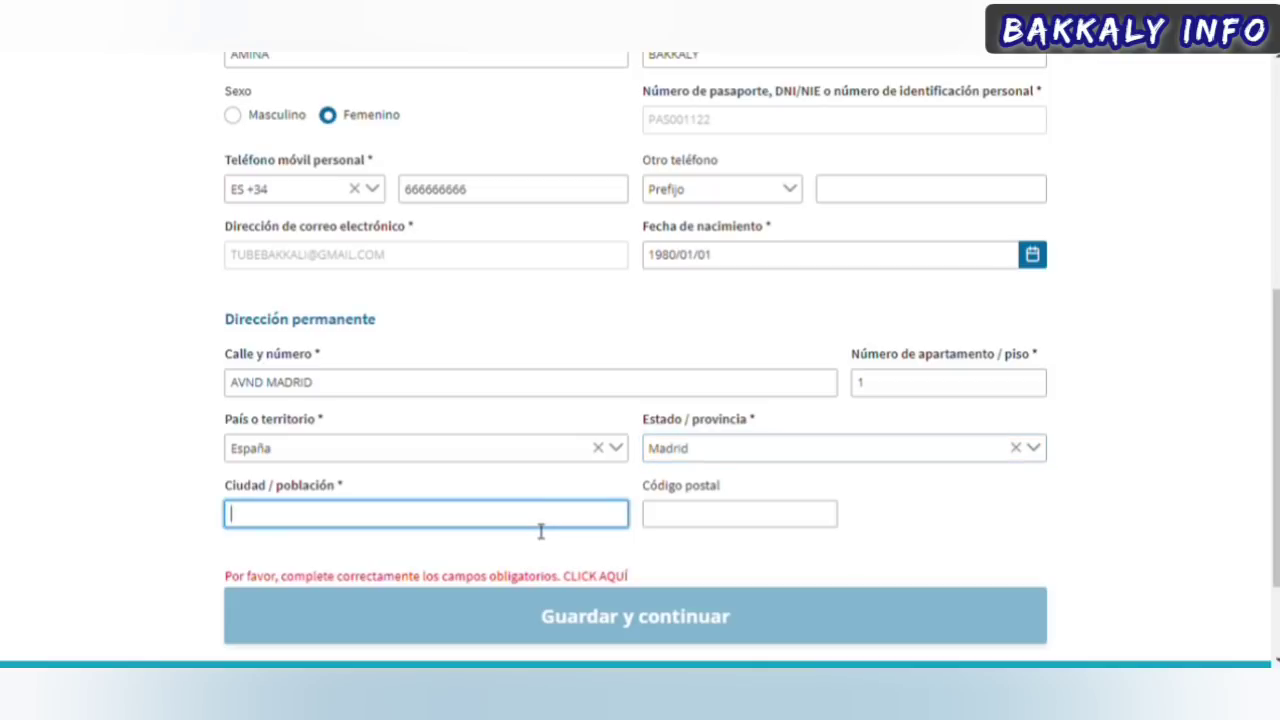
pyautogui.write('MADR')
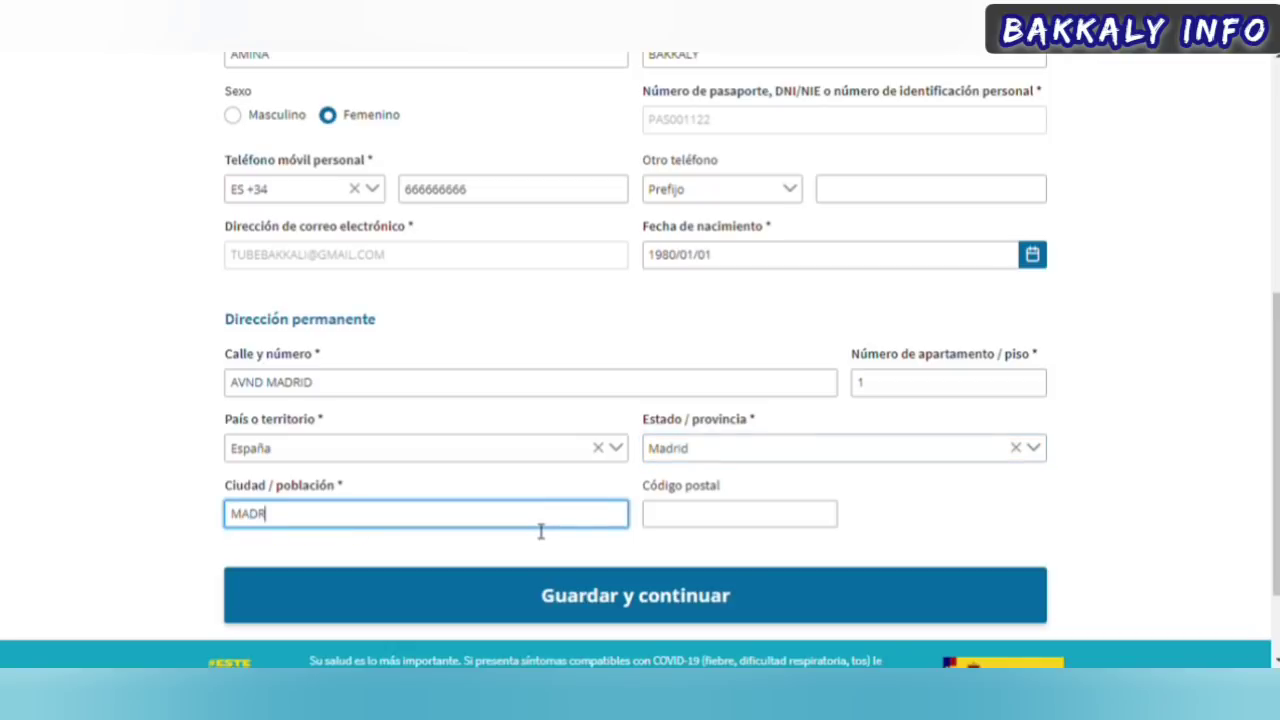
pyautogui.write('ID')
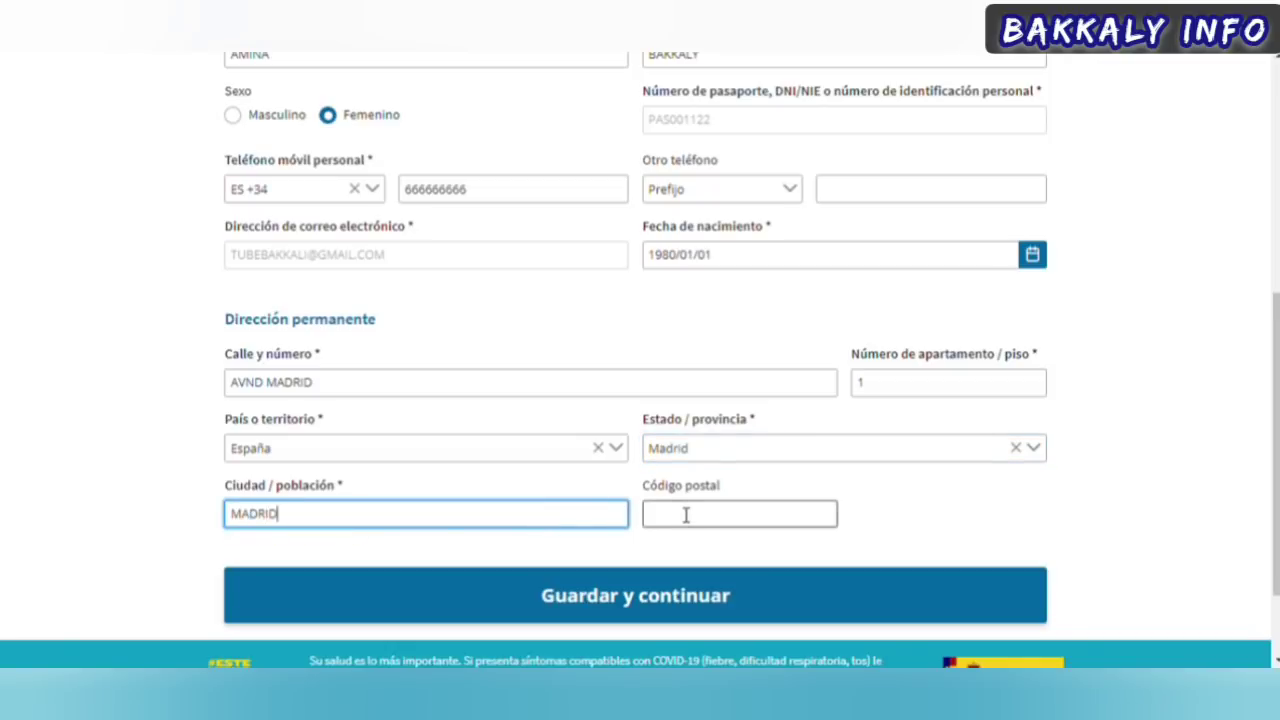
pyautogui.click(687, 514)
pyautogui.write('2')
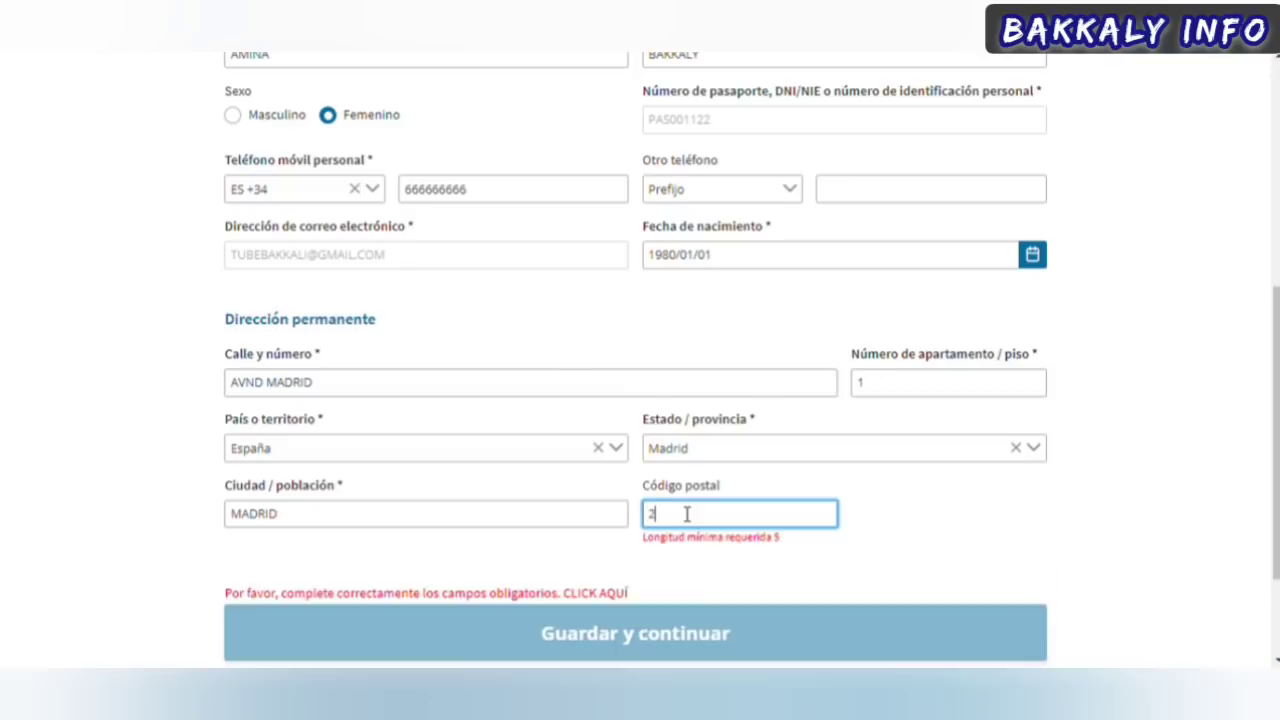
pyautogui.write('8900')
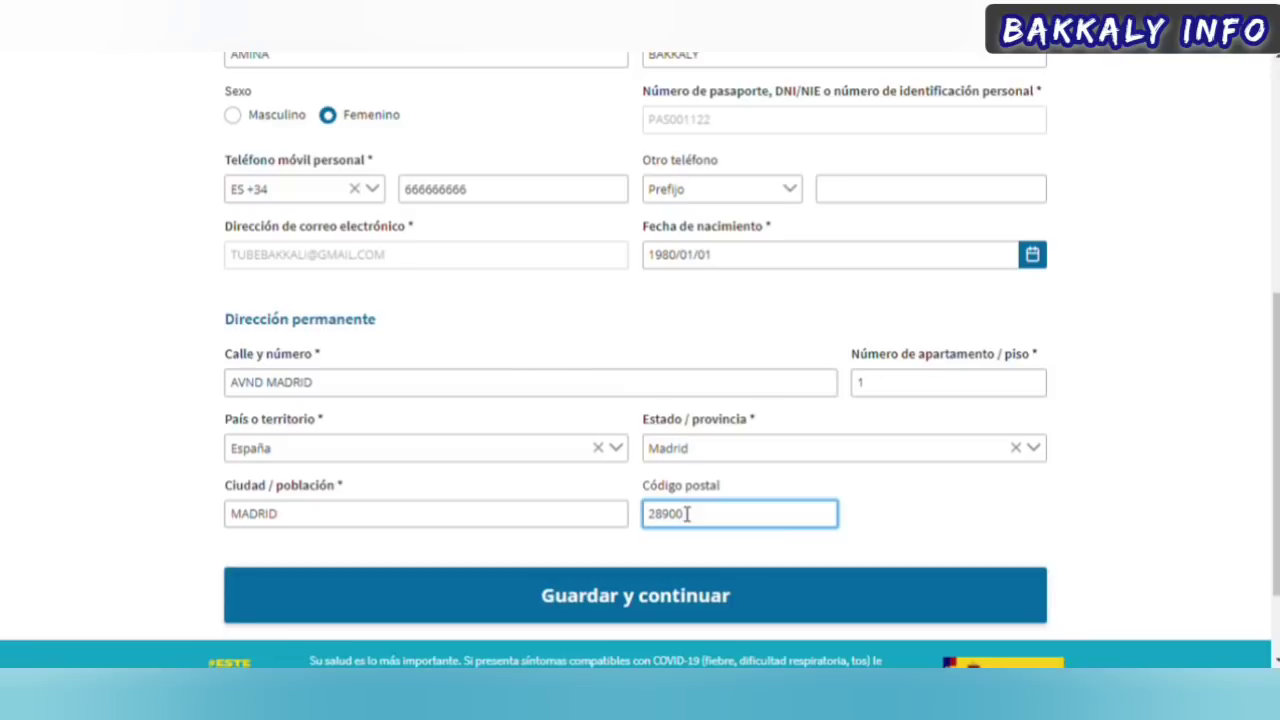
pyautogui.scroll(-2, 843, 503)
pyautogui.click(843, 500)
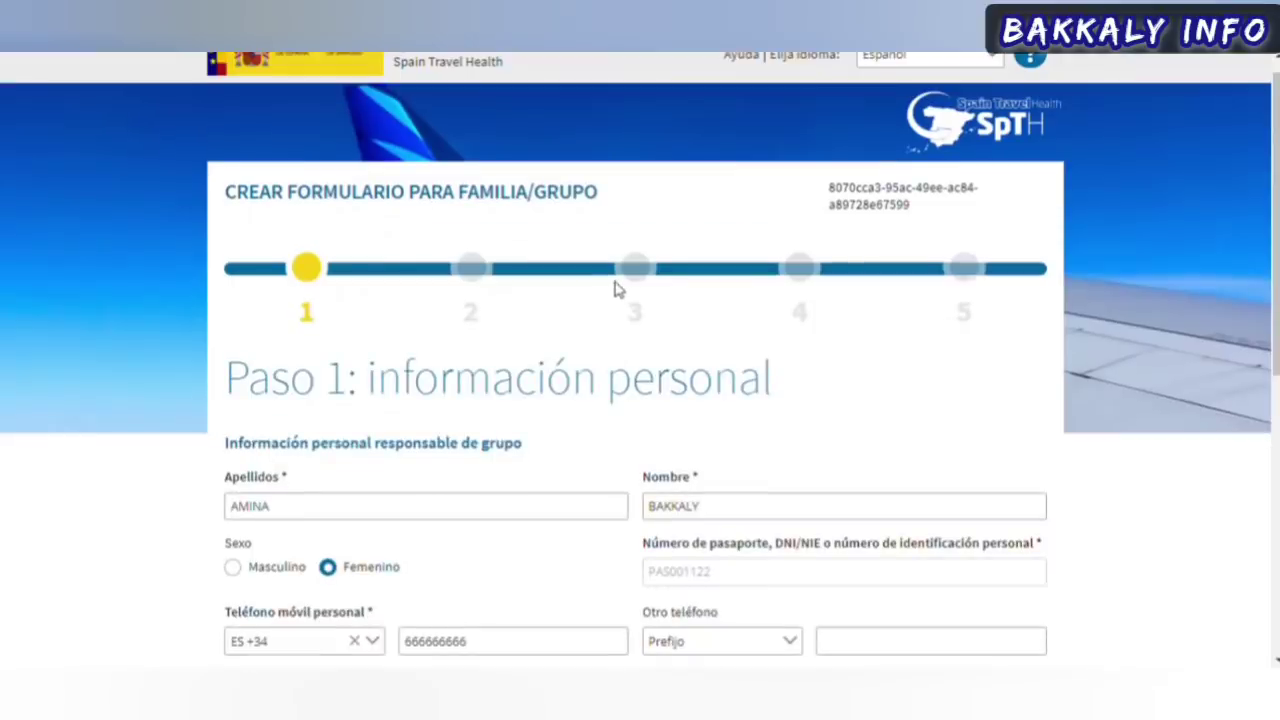
pyautogui.scroll(-5, 720, 500)
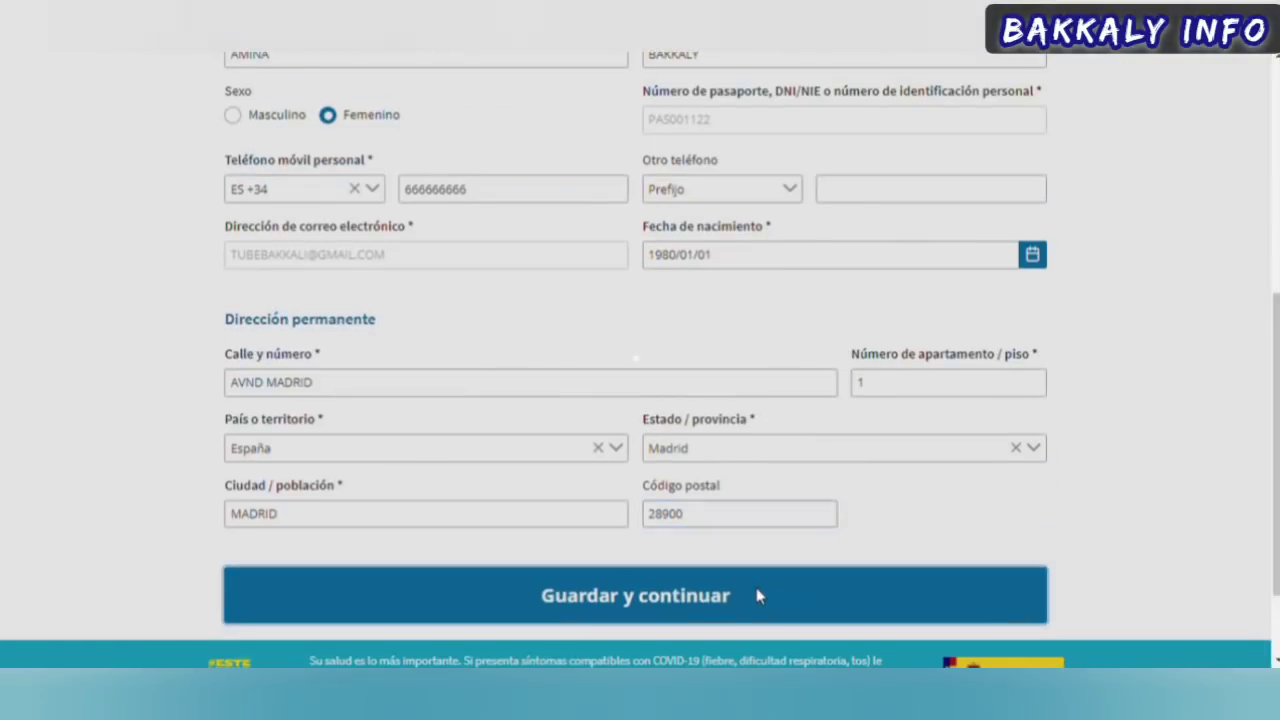
# Save the personal information and enter seat number 12A in Step 2 travel information
pyautogui.click(757, 596)
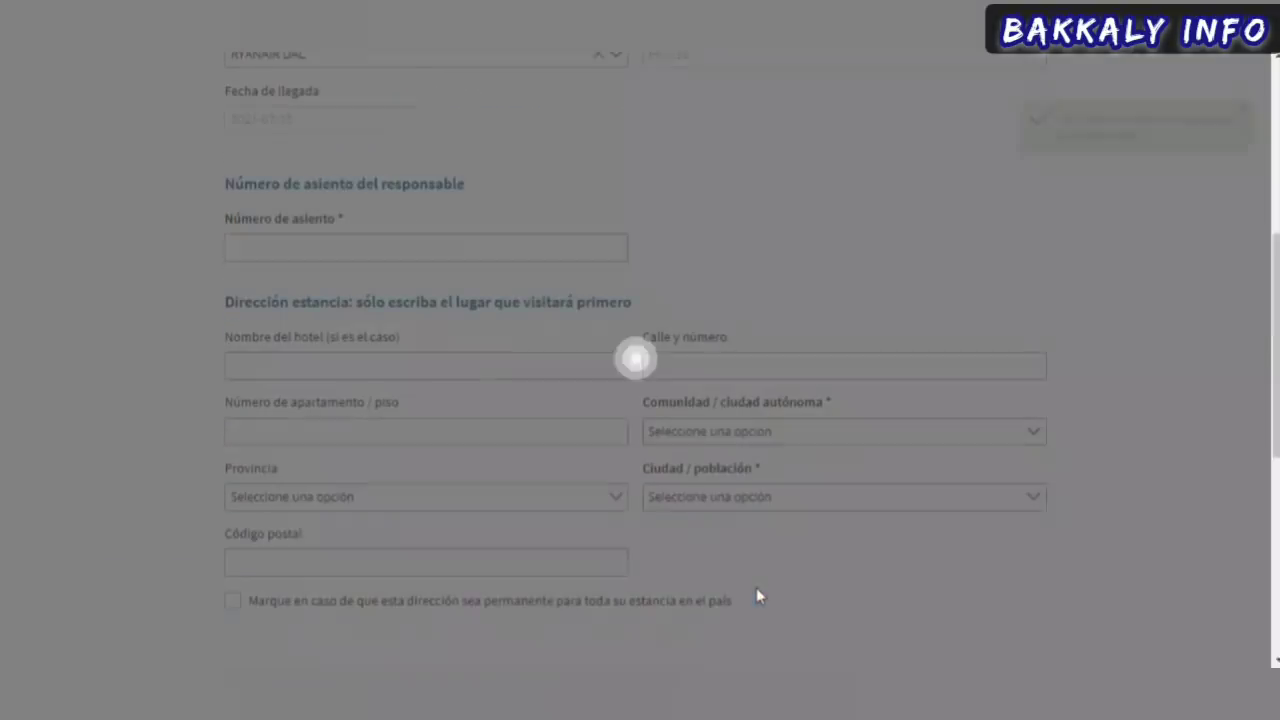
pyautogui.scroll(3, 545, 302)
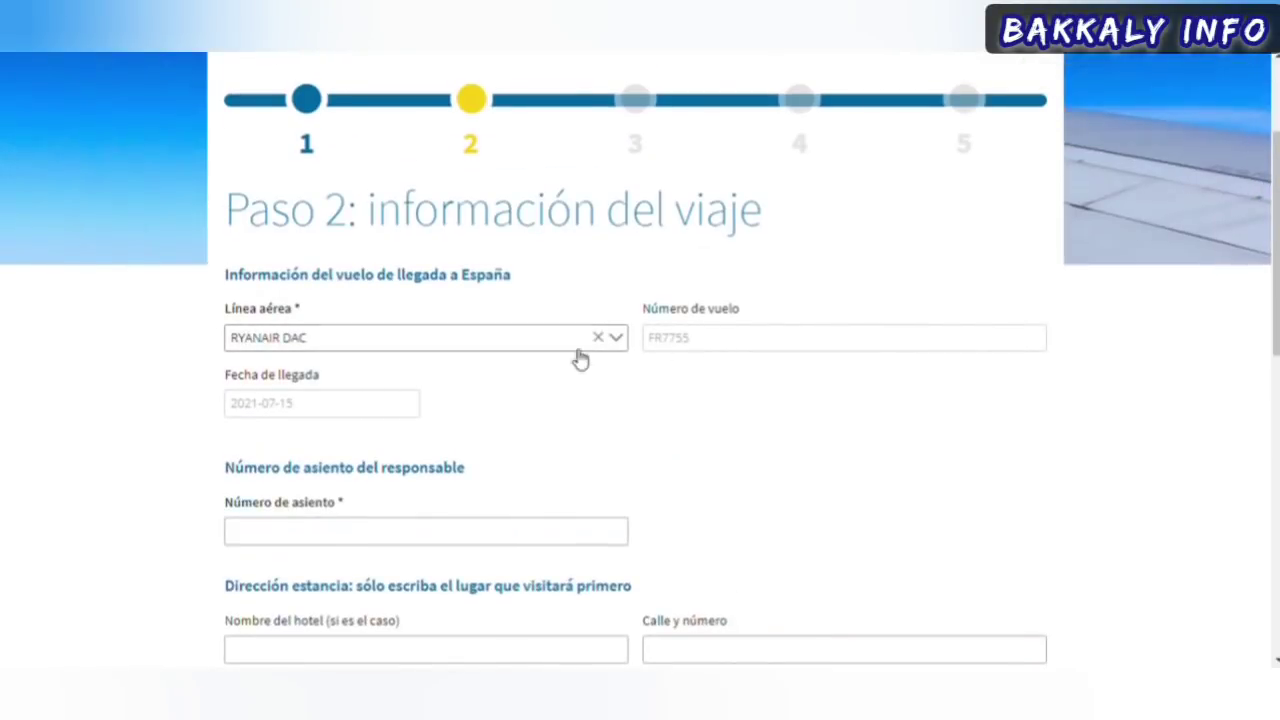
pyautogui.click(434, 535)
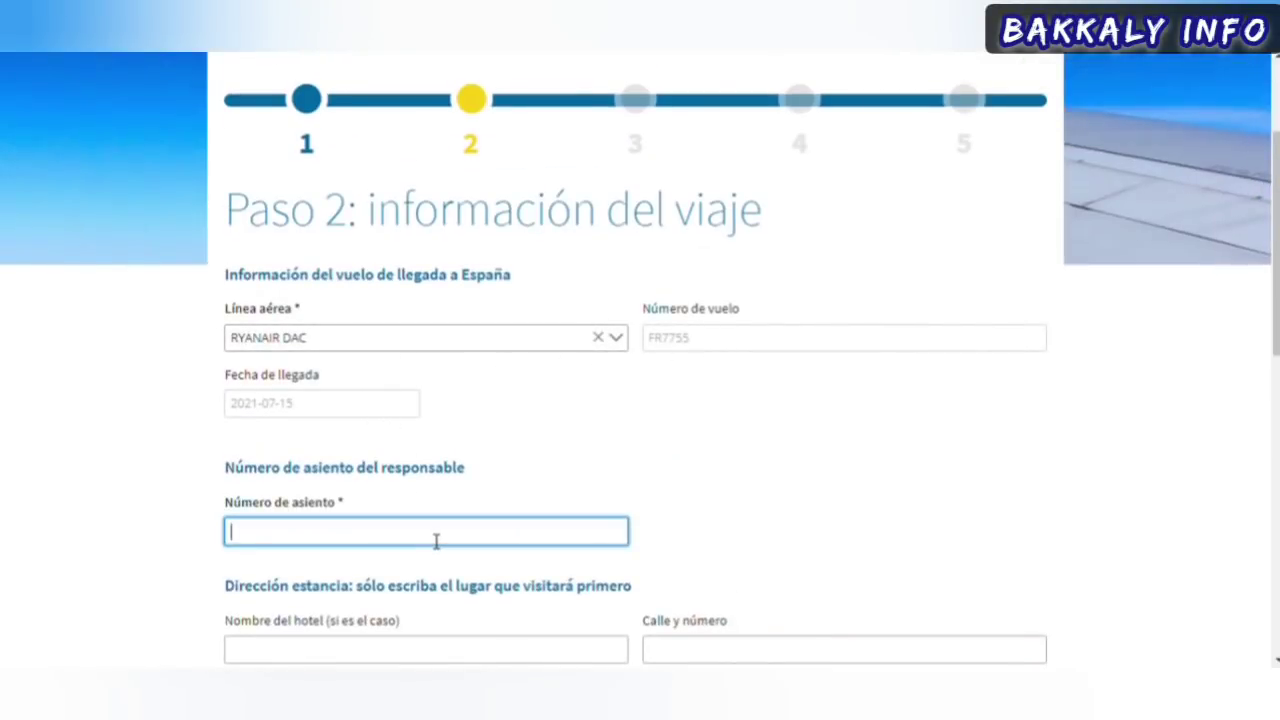
pyautogui.write('12')
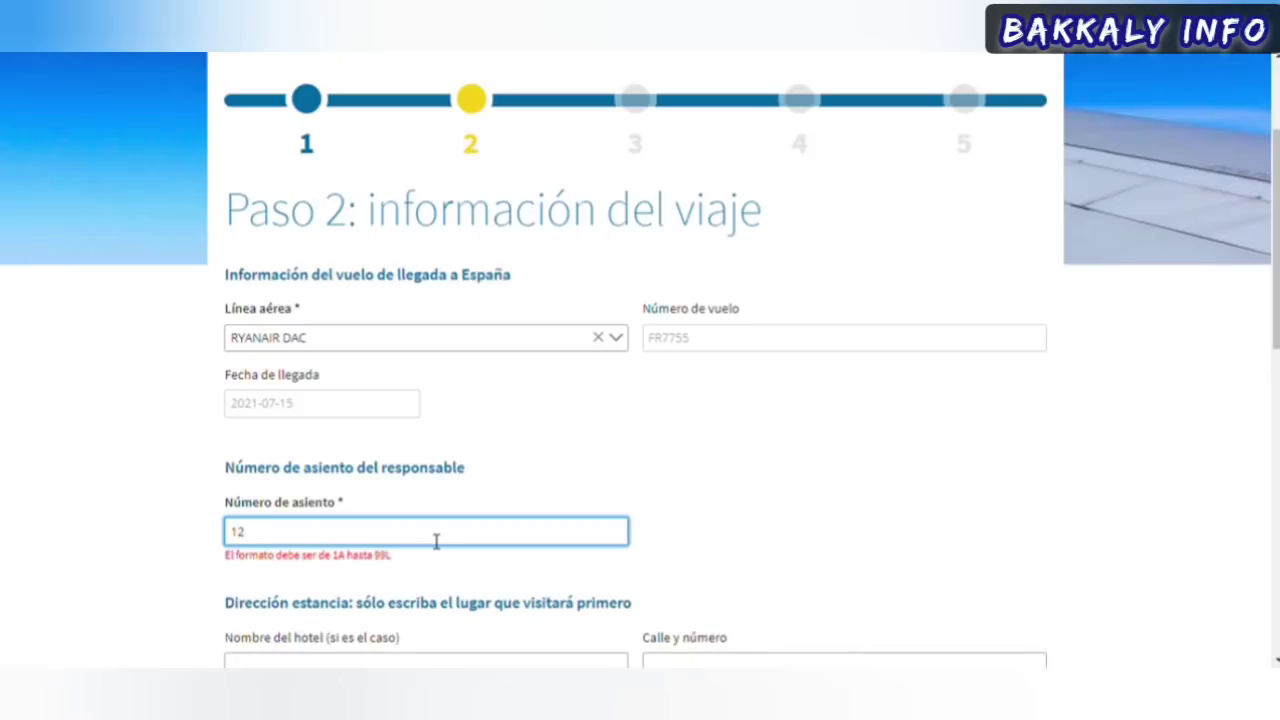
pyautogui.write('A')
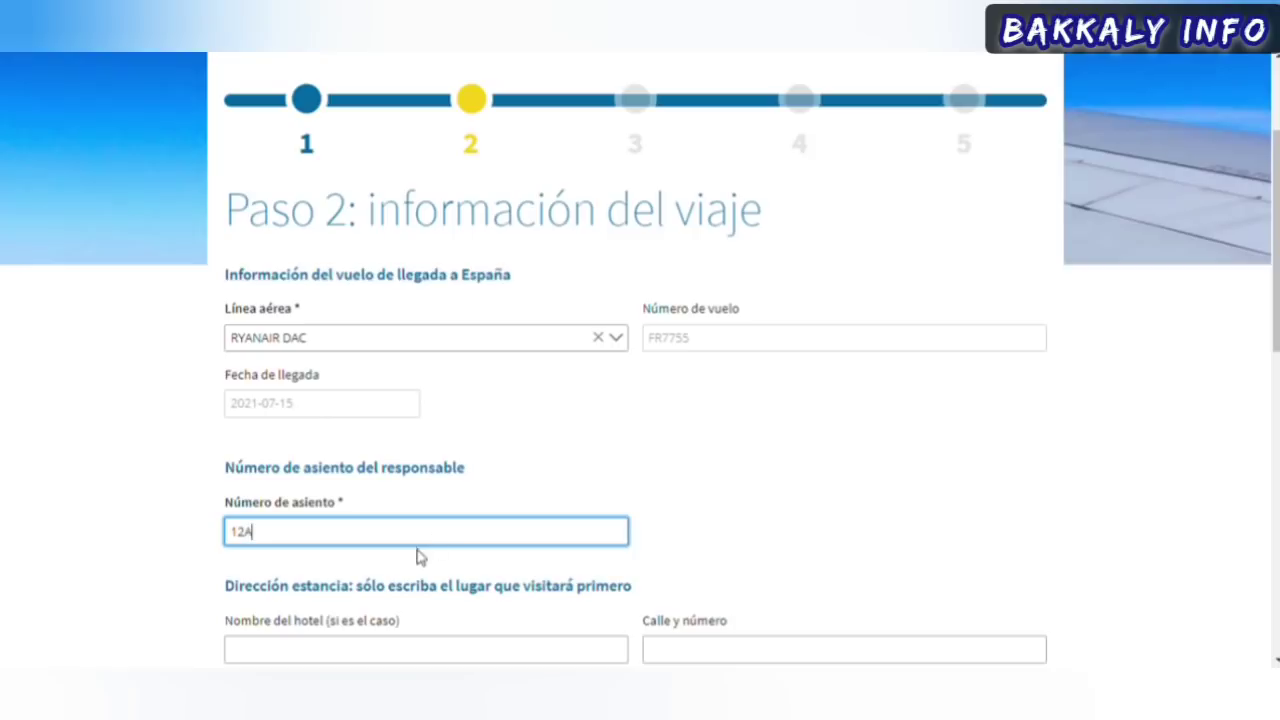
pyautogui.scroll(-3, 420, 555)
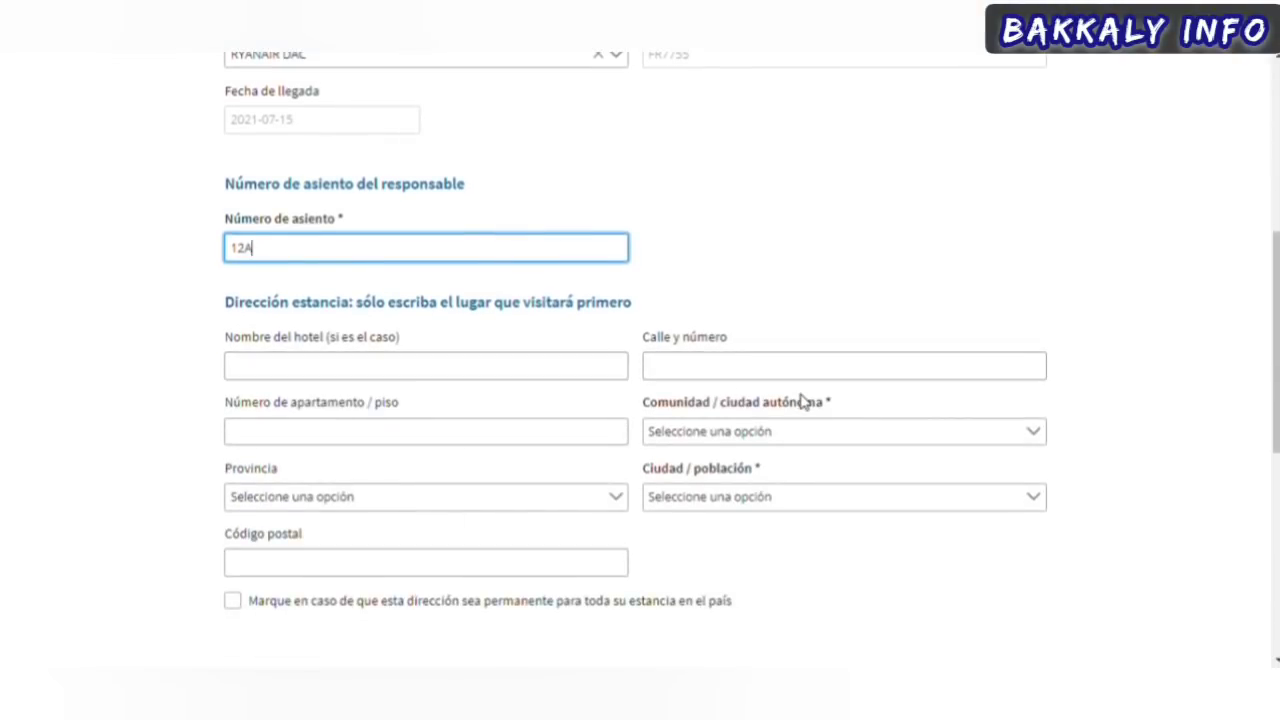
# Set the stay address to 'Madrid, Comunidad de' and city Madrid, valid for the whole stay
pyautogui.click(1036, 436)
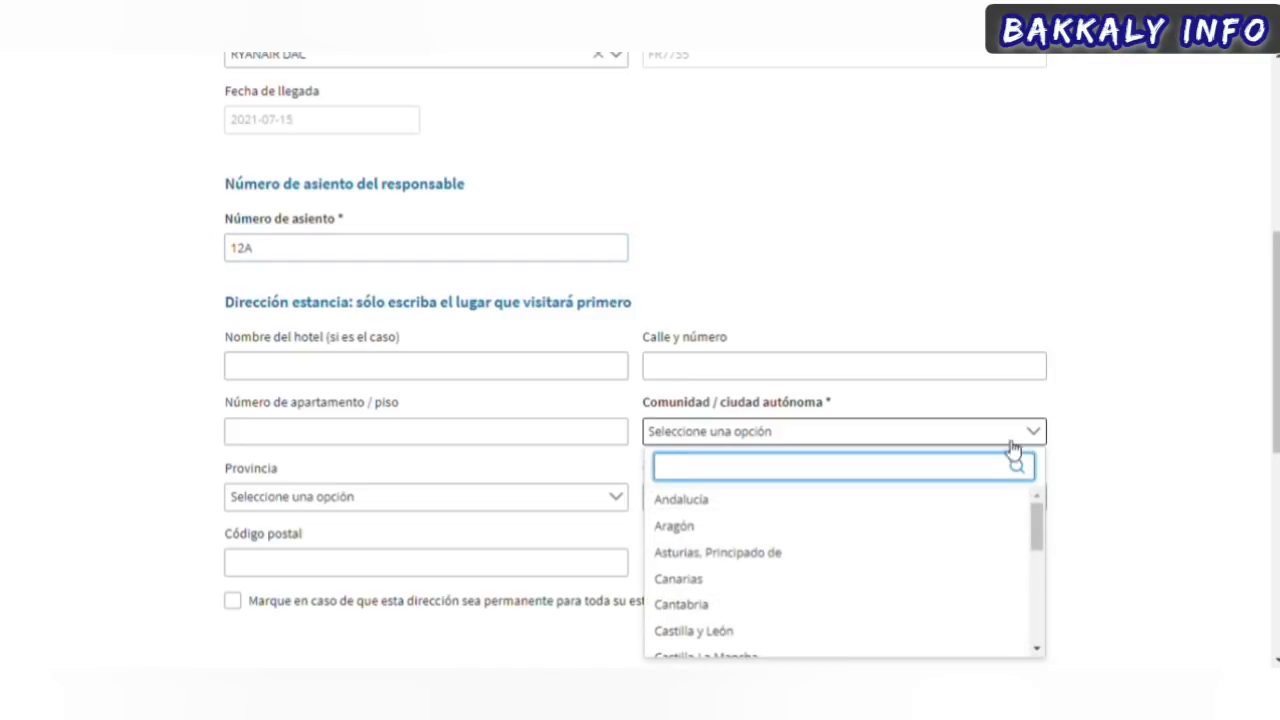
pyautogui.write('MADRID')
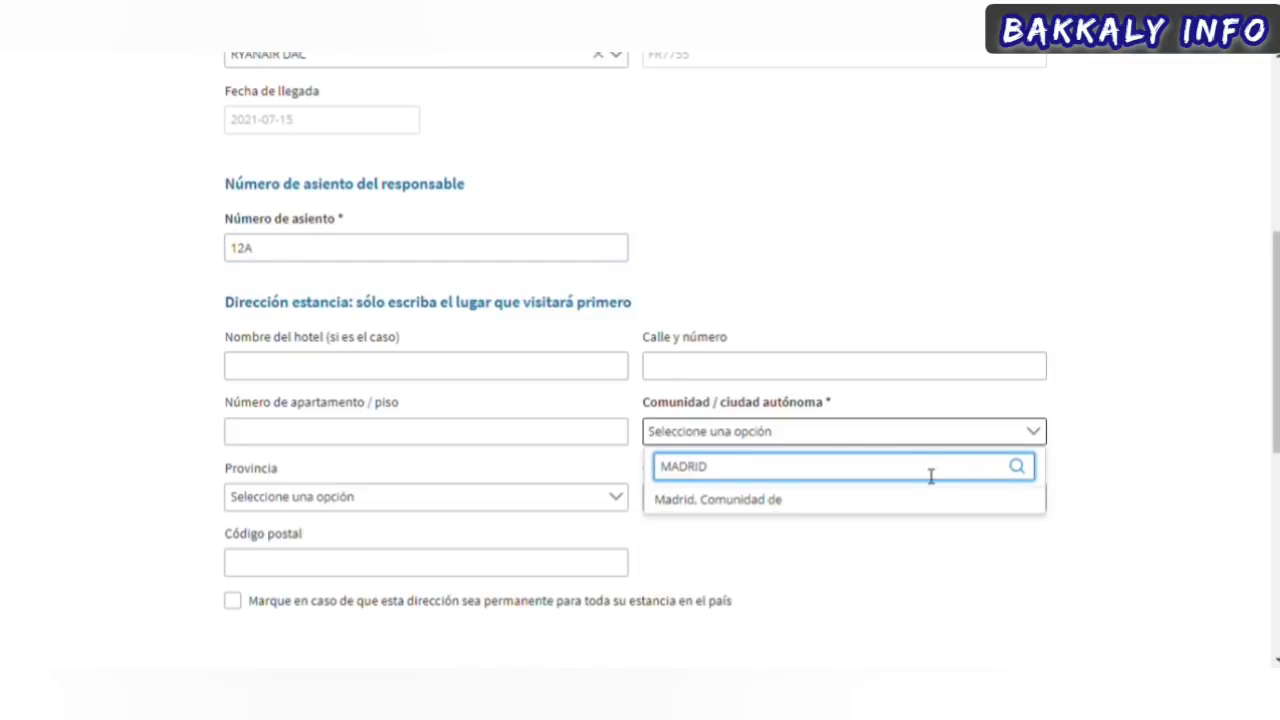
pyautogui.click(817, 503)
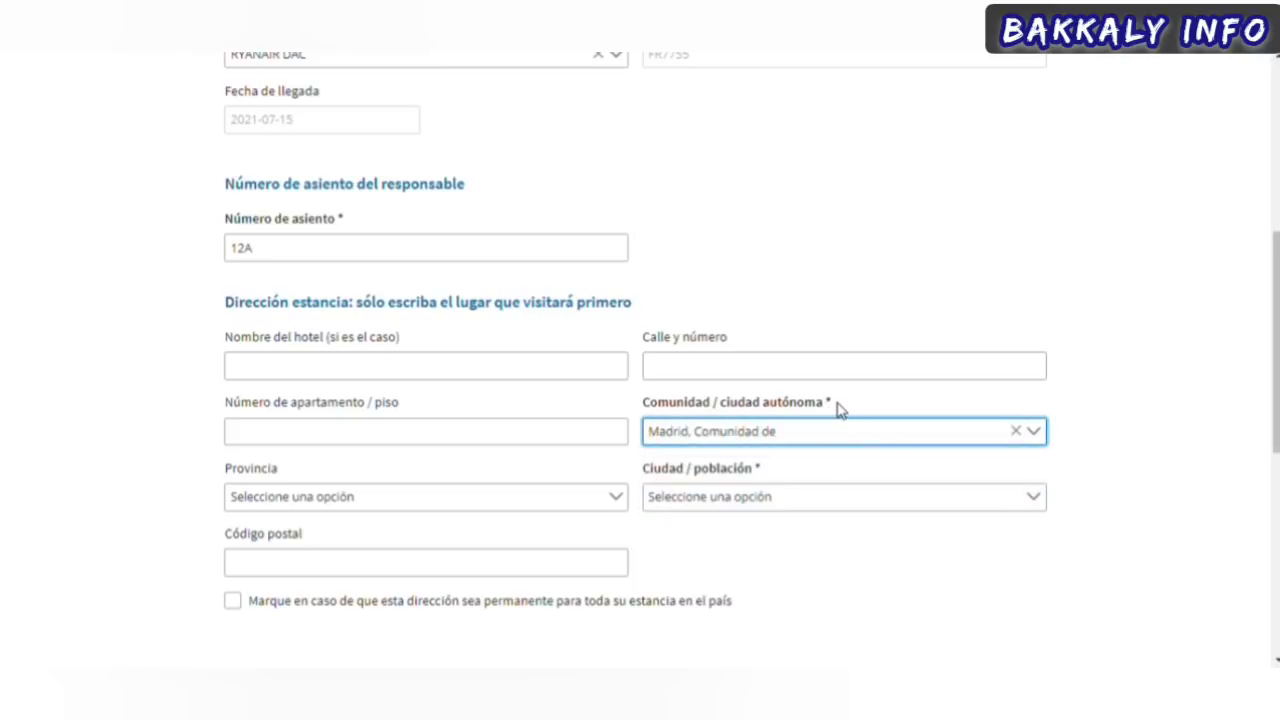
pyautogui.click(960, 505)
pyautogui.write('MA')
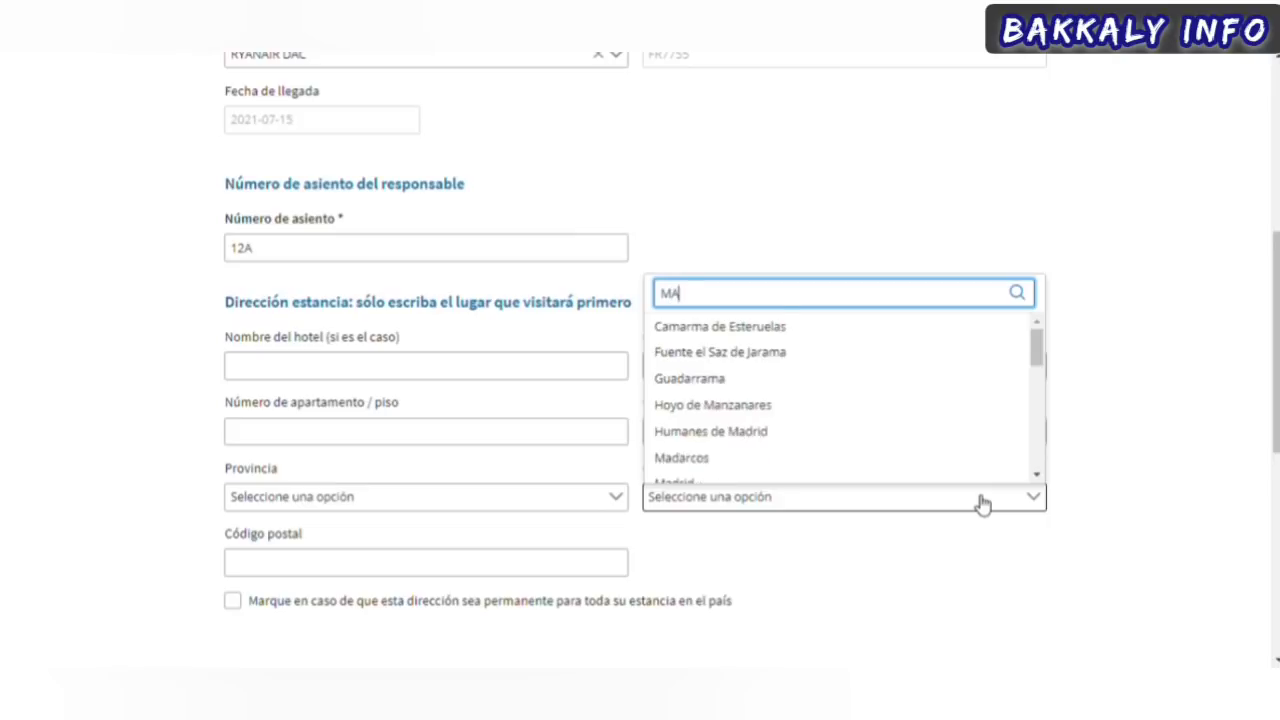
pyautogui.write('DRID')
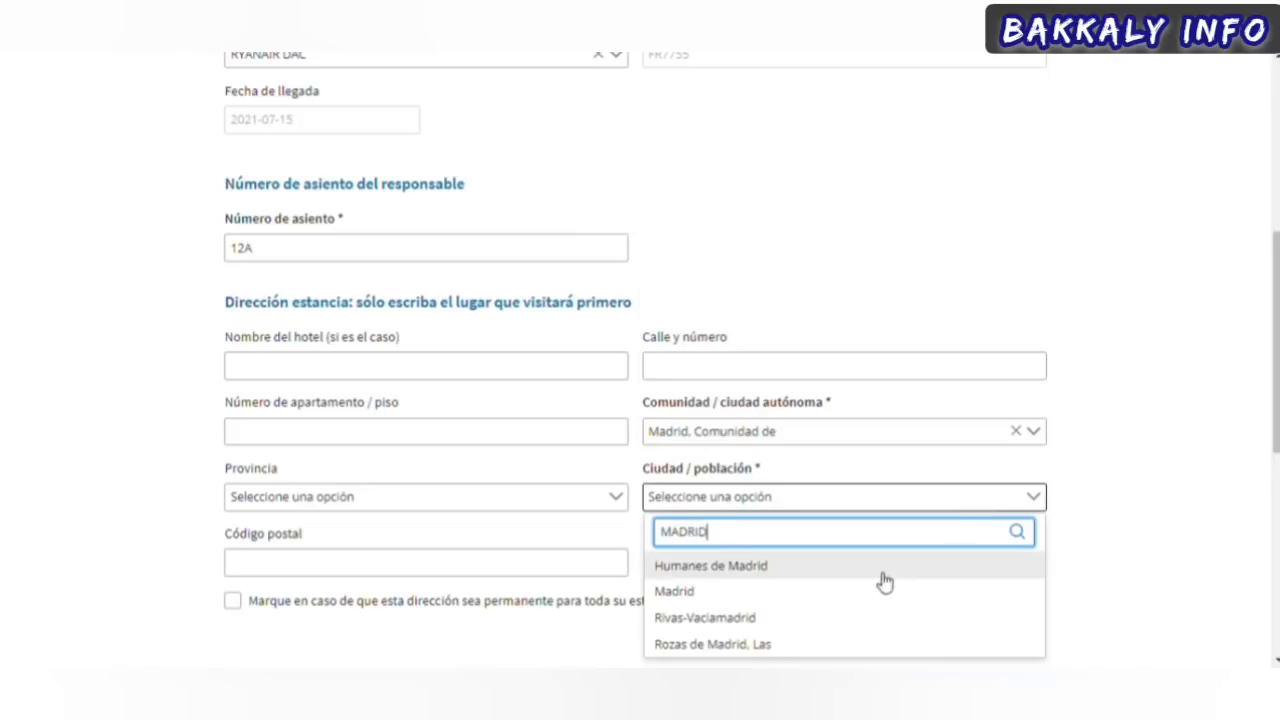
pyautogui.click(785, 593)
pyautogui.scroll(-2, 690, 527)
pyautogui.scroll(-2, 690, 527)
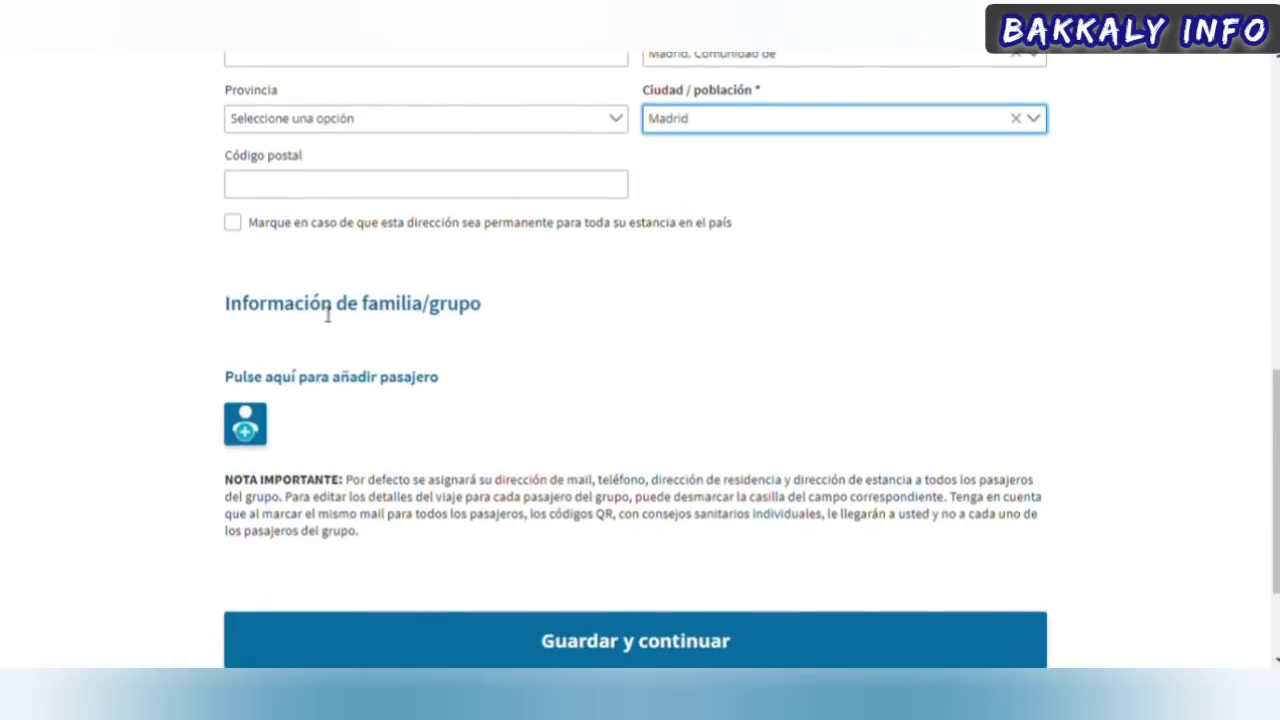
pyautogui.click(233, 223)
pyautogui.scroll(-2, 425, 378)
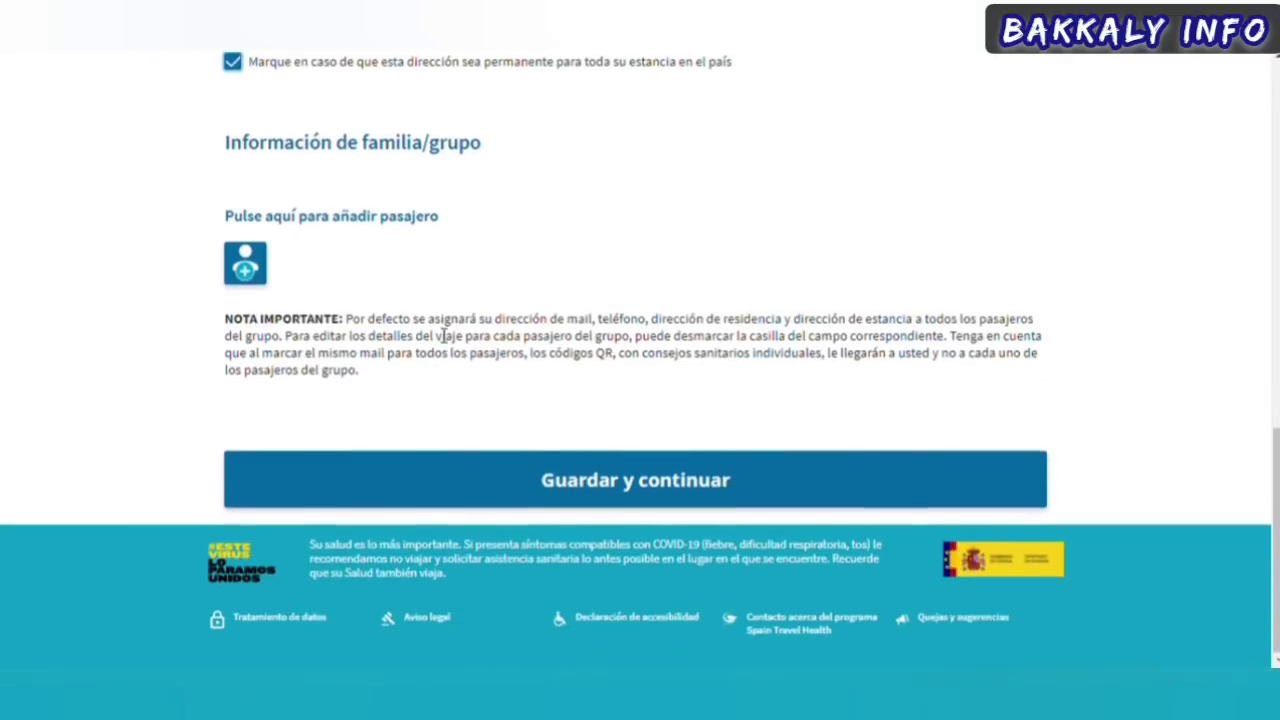
pyautogui.scroll(3, 441, 335)
pyautogui.scroll(-1, 469, 331)
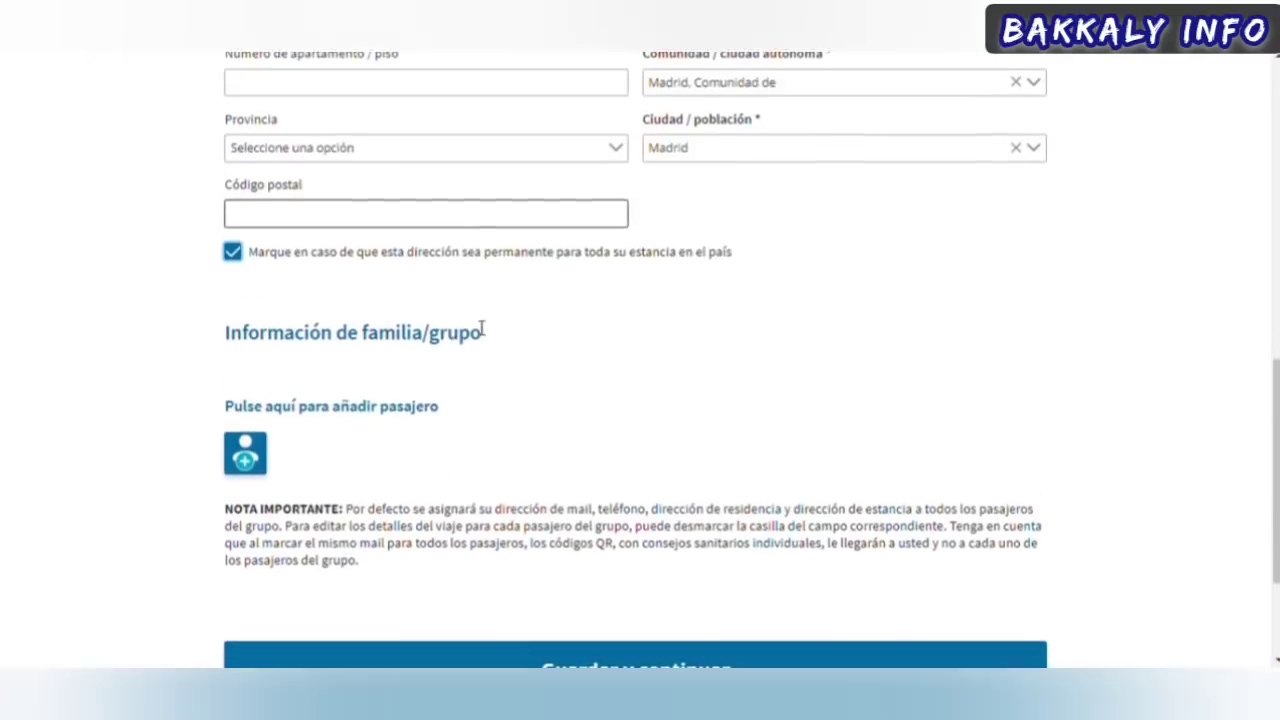
# Add a passenger to the family group and enter the passport number and seat 12B
pyautogui.click(250, 455)
pyautogui.scroll(-4, 430, 465)
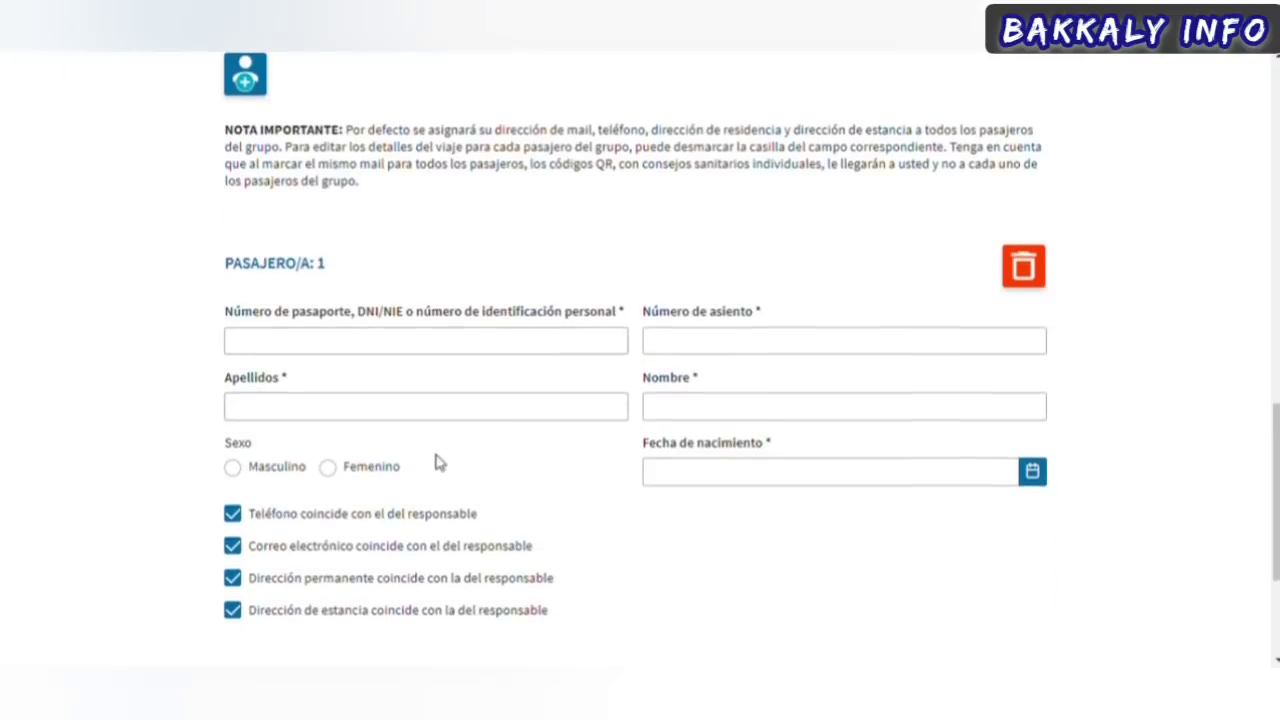
pyautogui.click(366, 348)
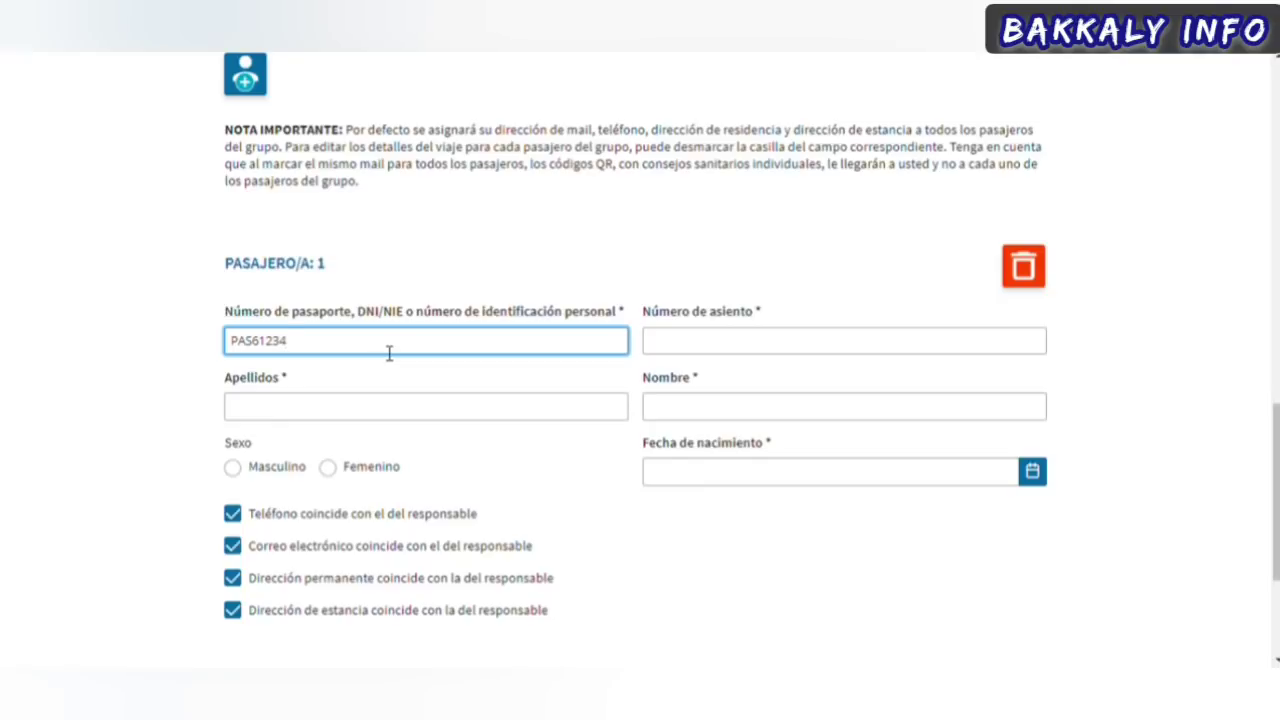
pyautogui.click(726, 343)
pyautogui.write('12')
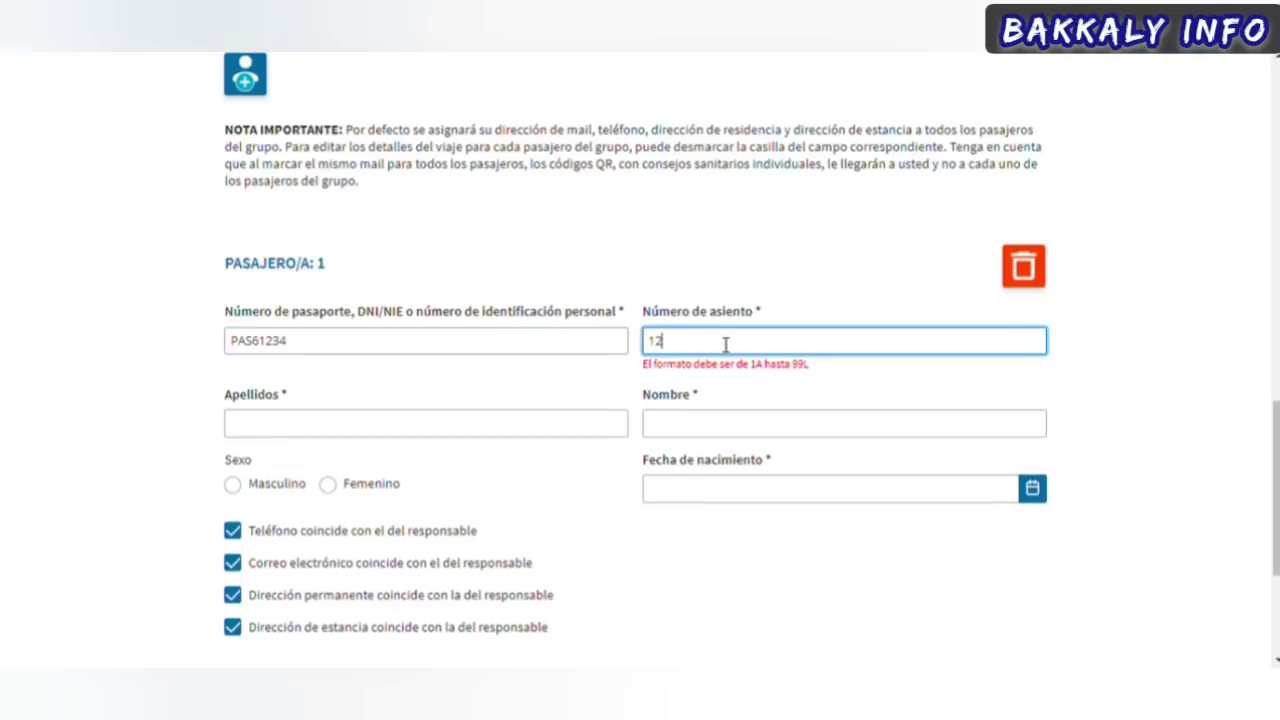
pyautogui.write('8')
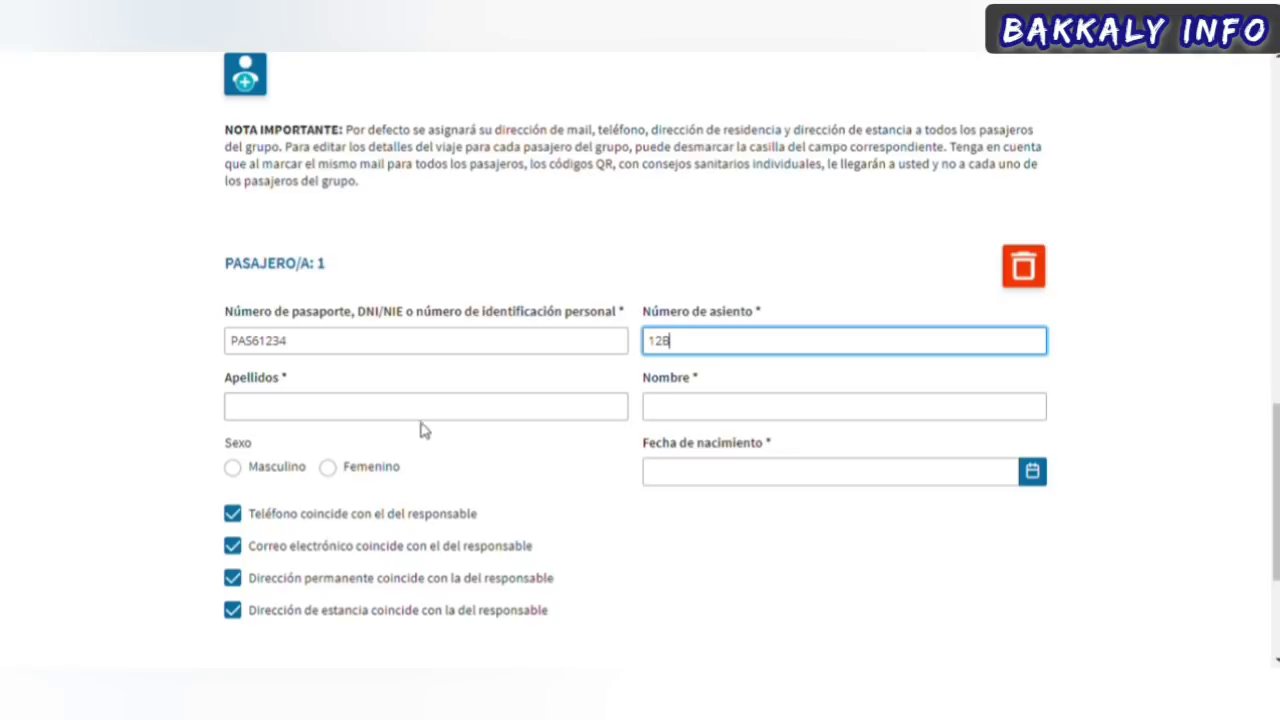
# Fill in the passenger's surname and first name, set sex to Masculino, and open the birth-date calendar
pyautogui.click(438, 419)
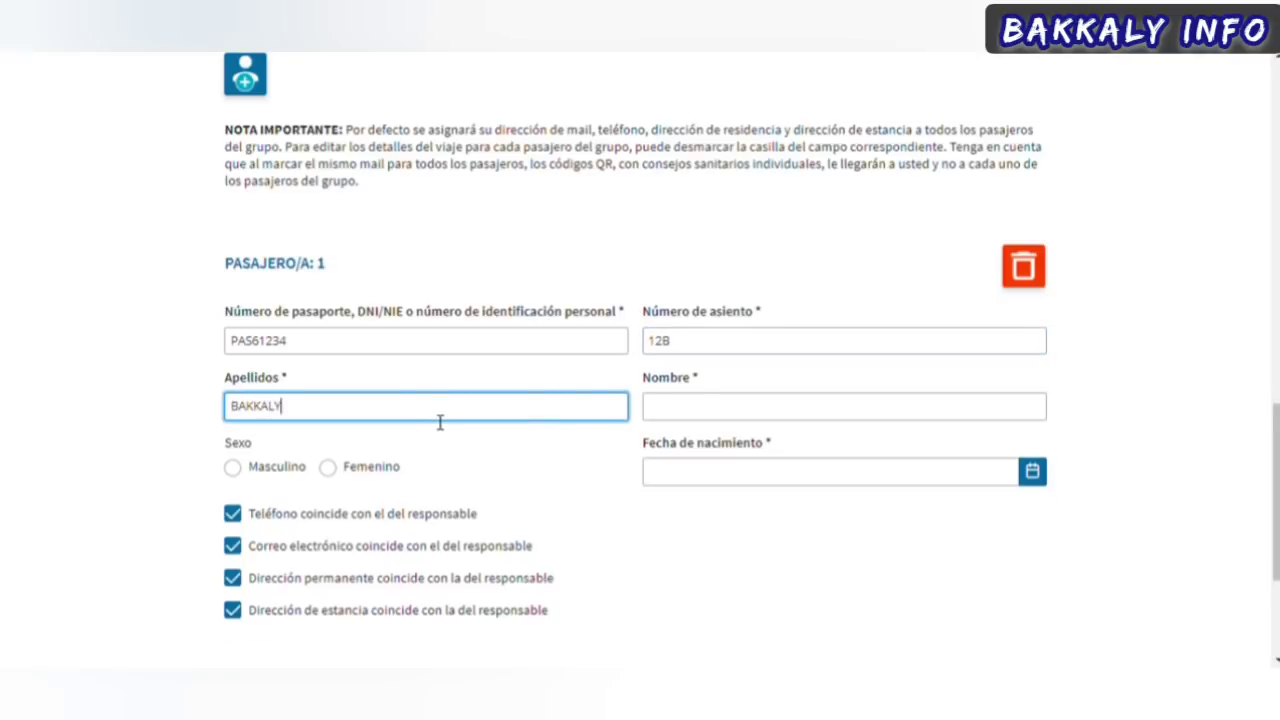
pyautogui.press('Tab')
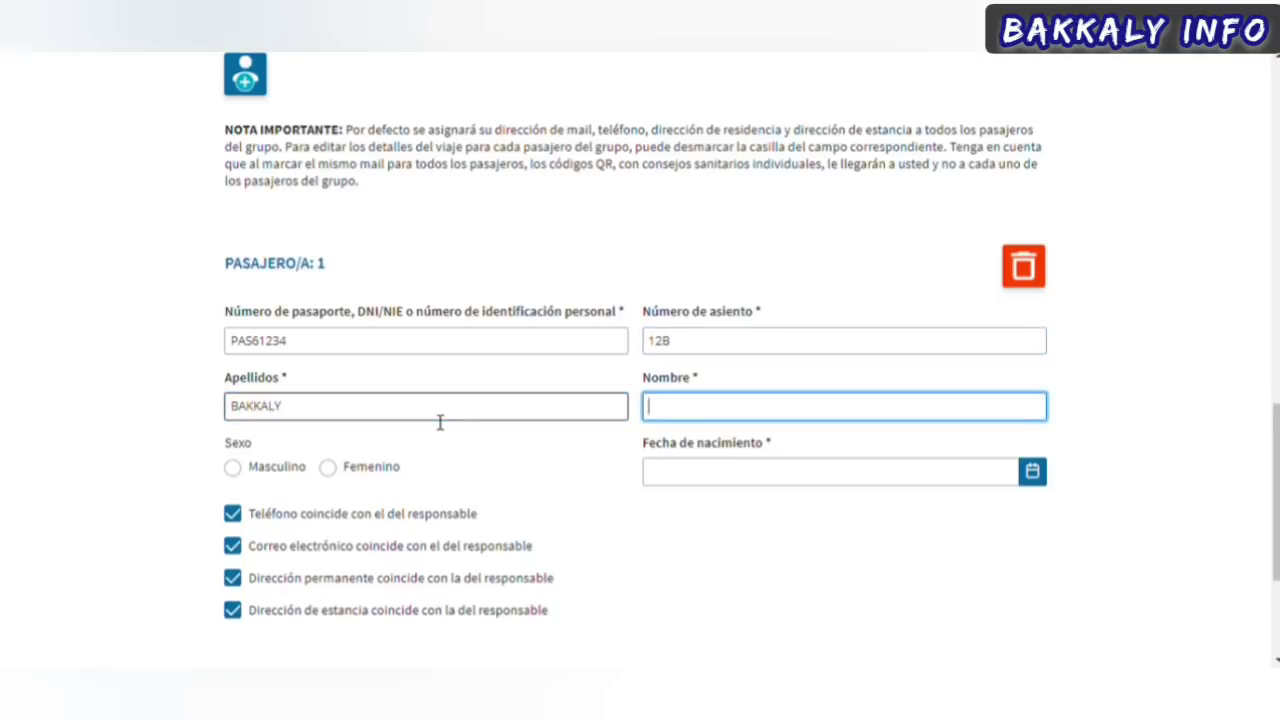
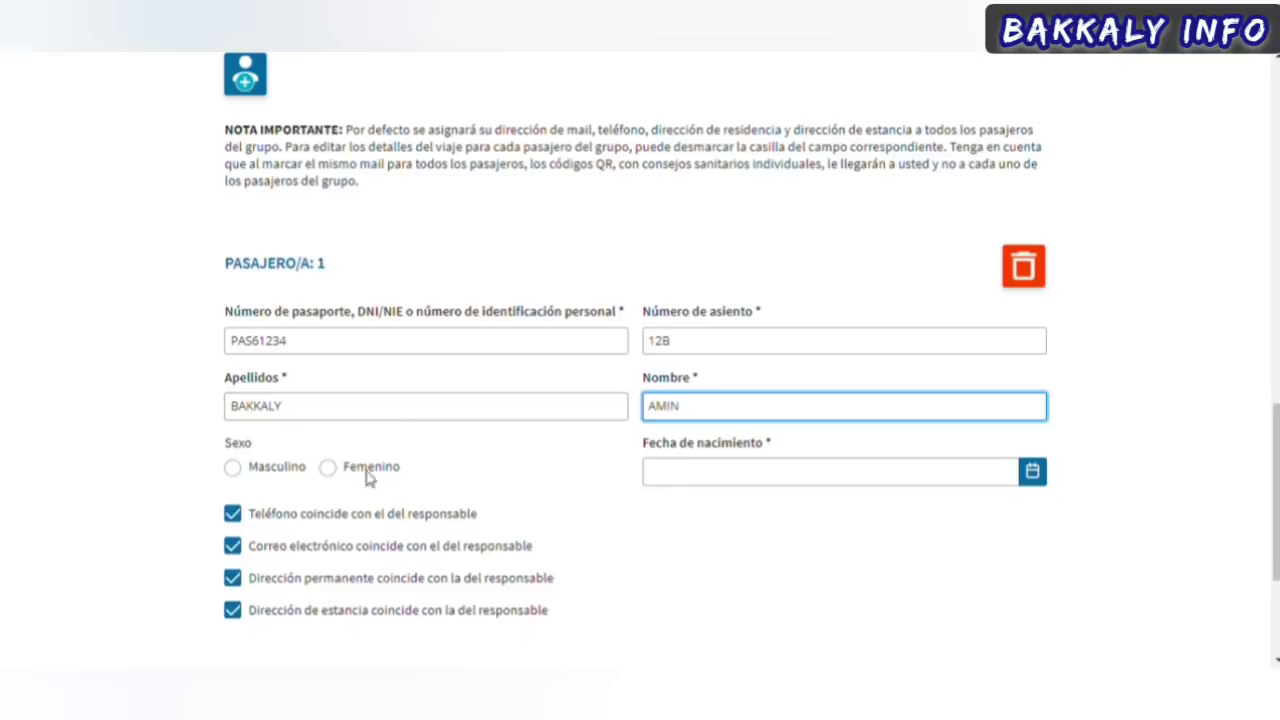
pyautogui.click(246, 476)
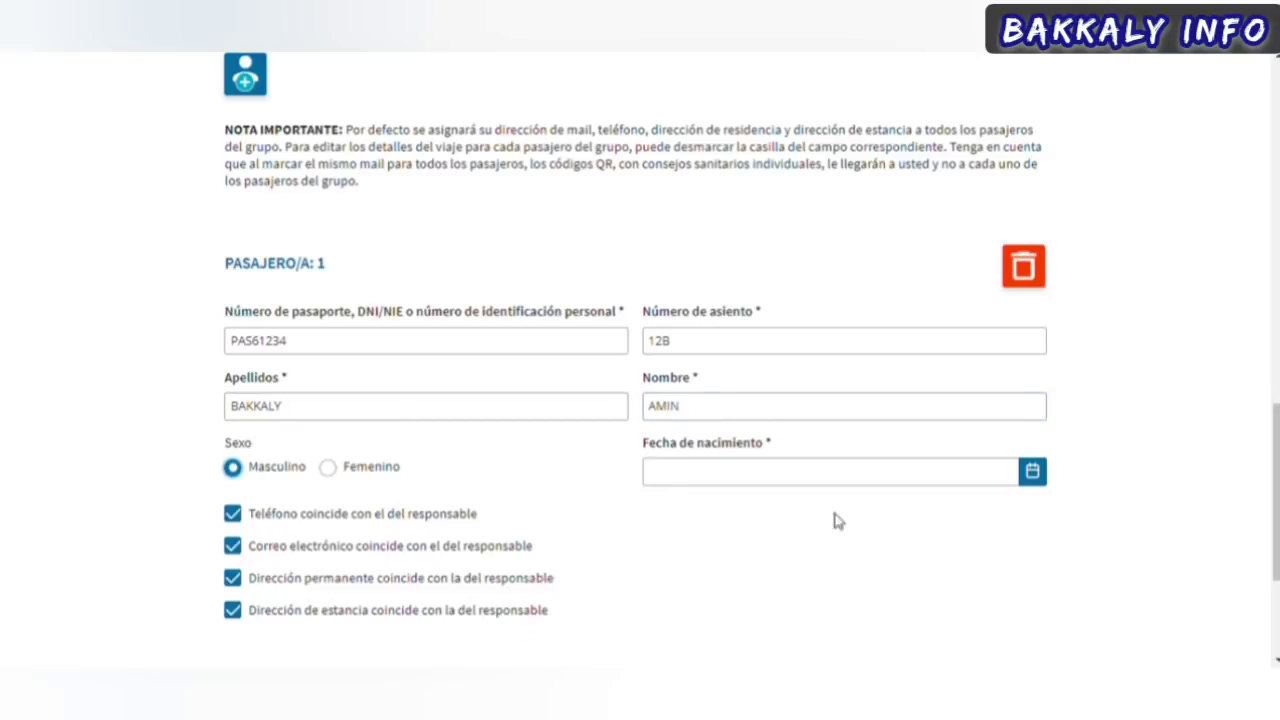
pyautogui.click(1032, 474)
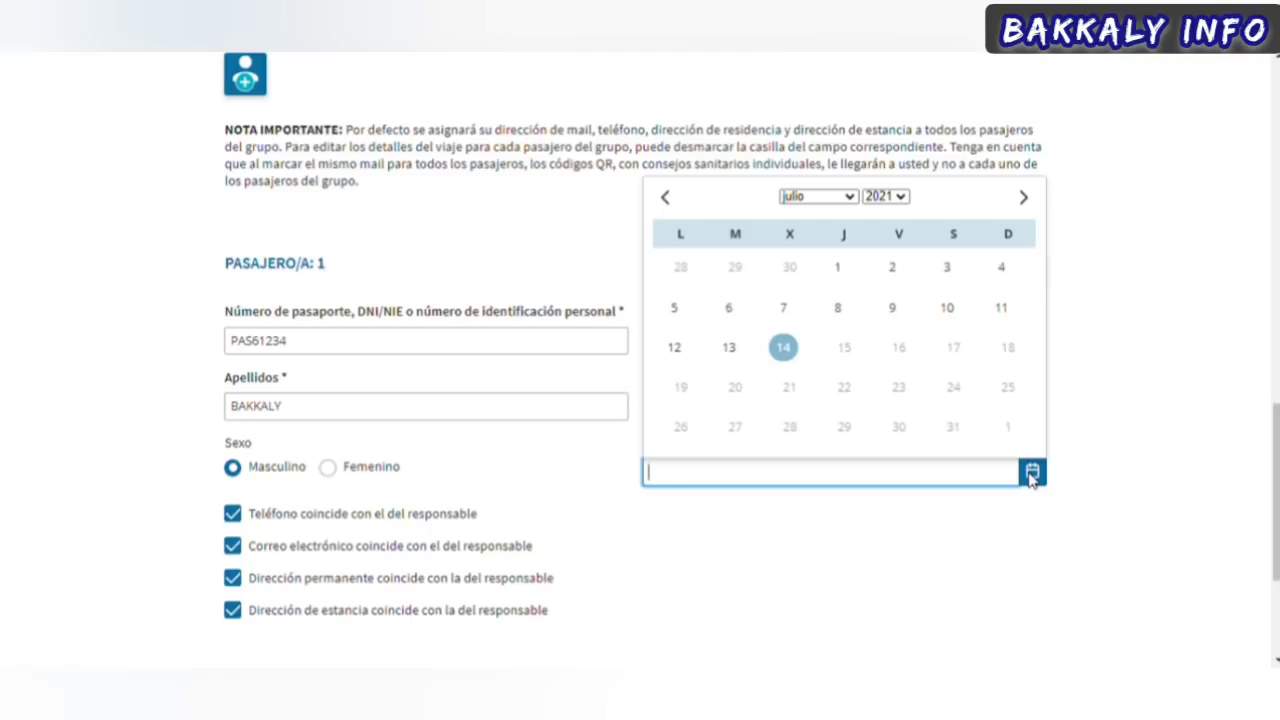
# Pick 2008, agosto and day 1 in the date picker for the first passenger's birth date
pyautogui.click(898, 196)
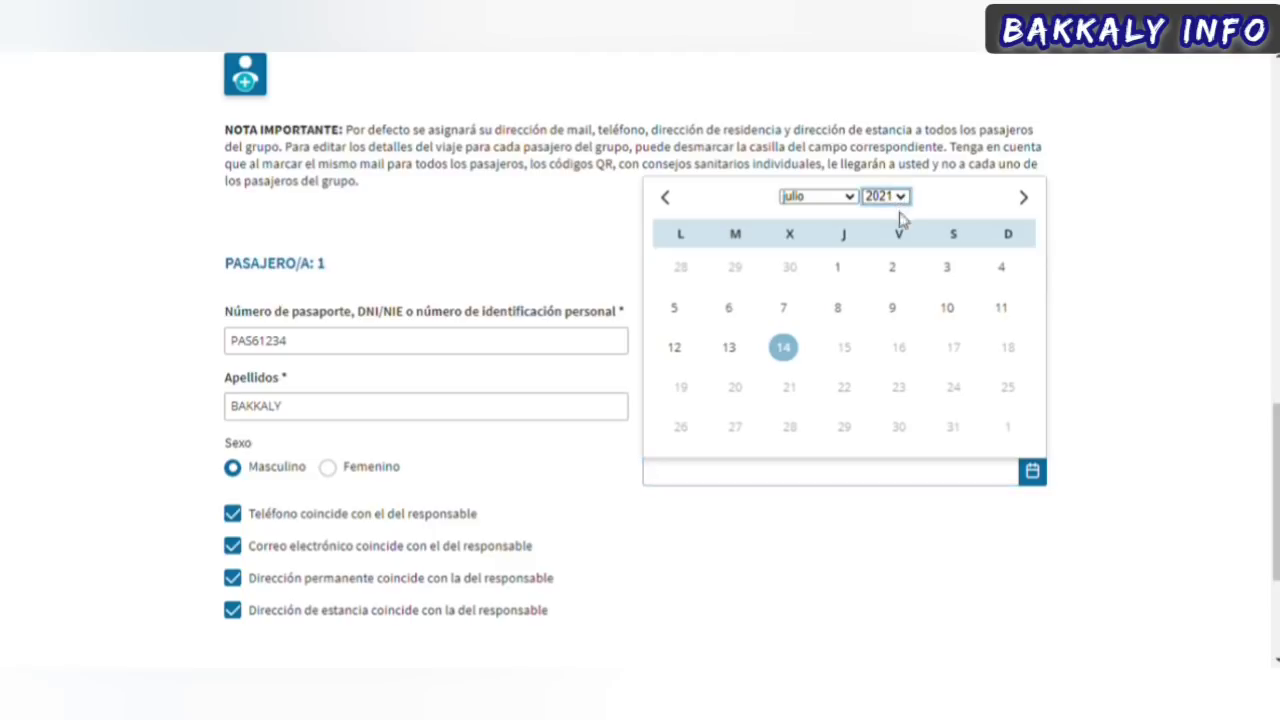
pyautogui.click(892, 310)
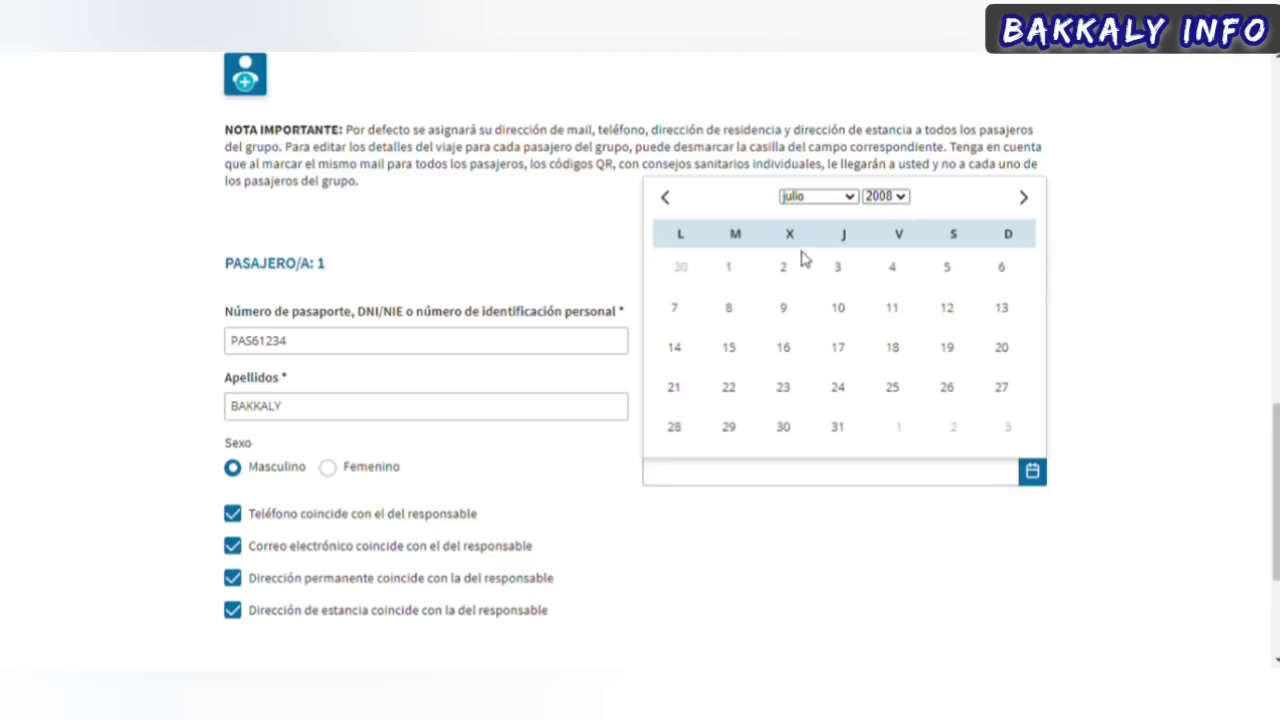
pyautogui.click(842, 199)
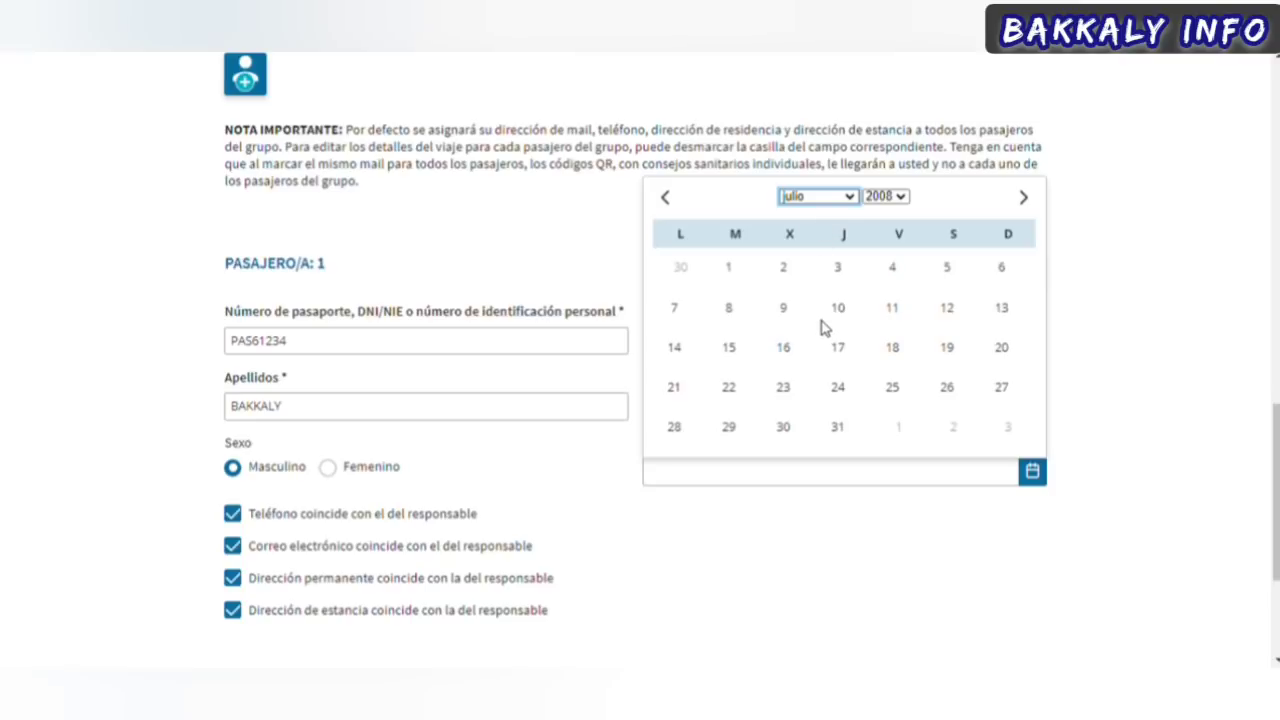
pyautogui.press('Down')
pyautogui.click(894, 268)
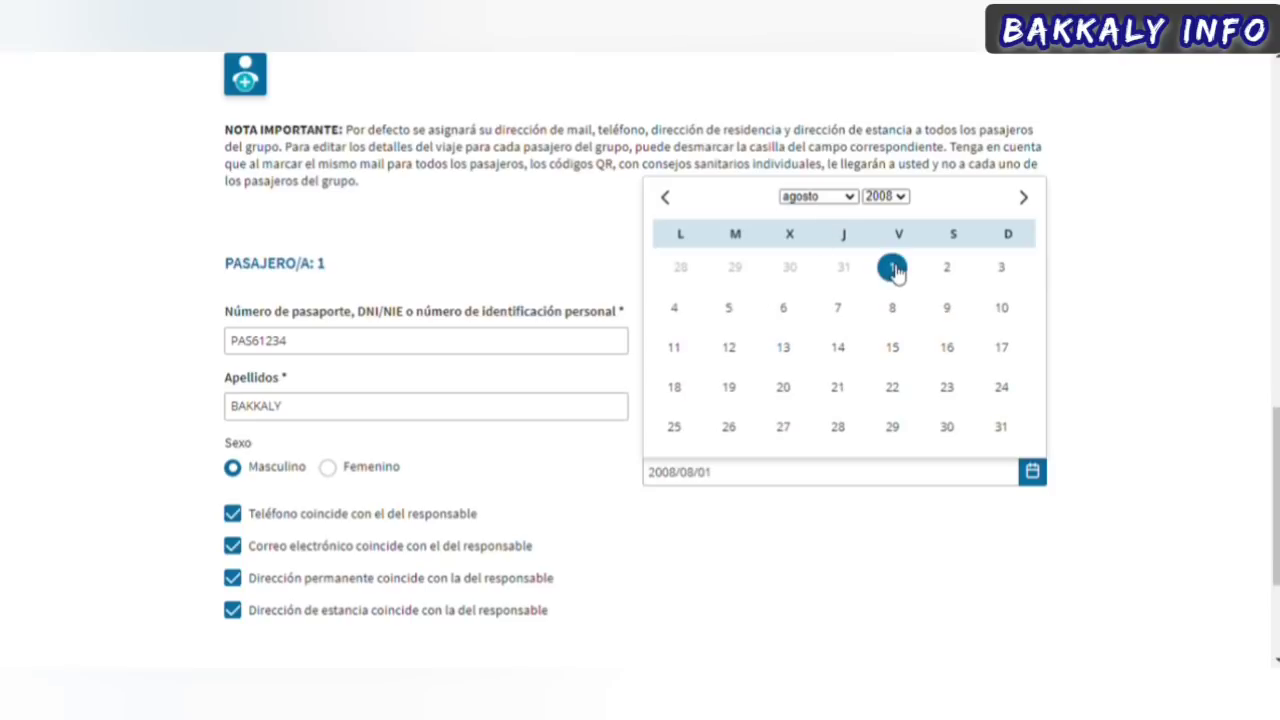
pyautogui.scroll(-2, 786, 543)
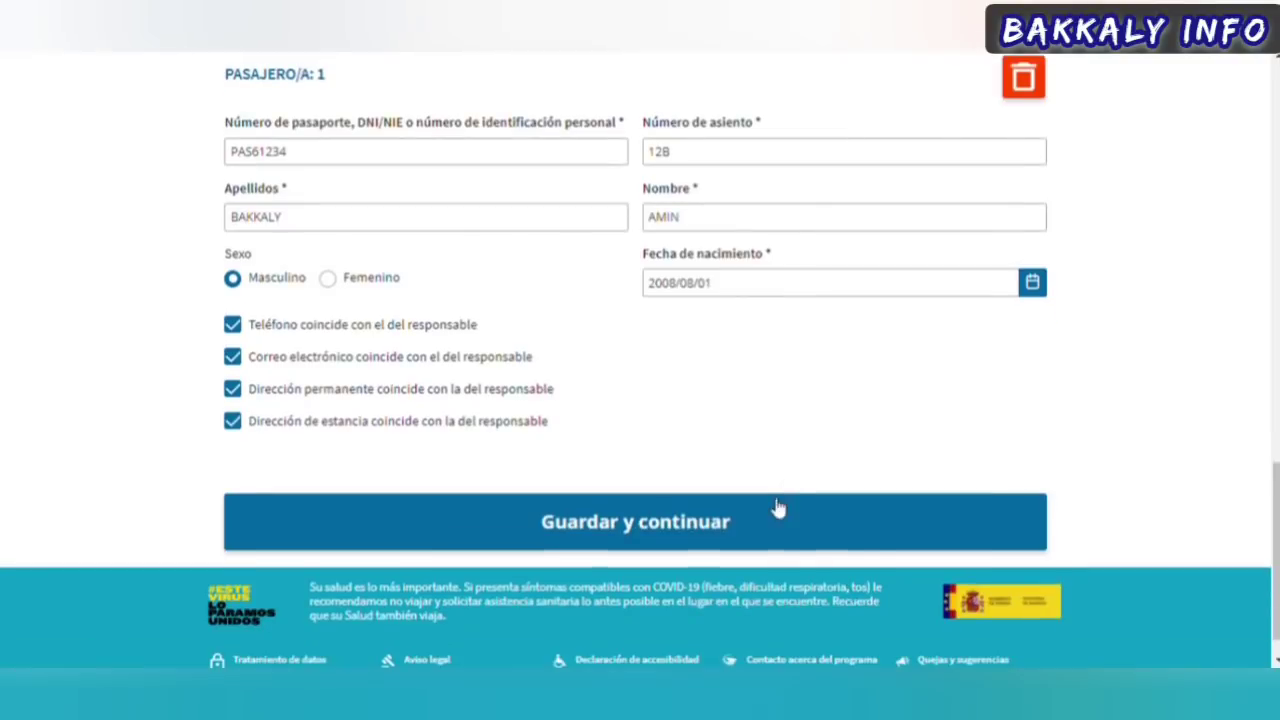
# Save the family group details with 'Guardar y continuar' to reach the travel background page
pyautogui.scroll(4, 563, 197)
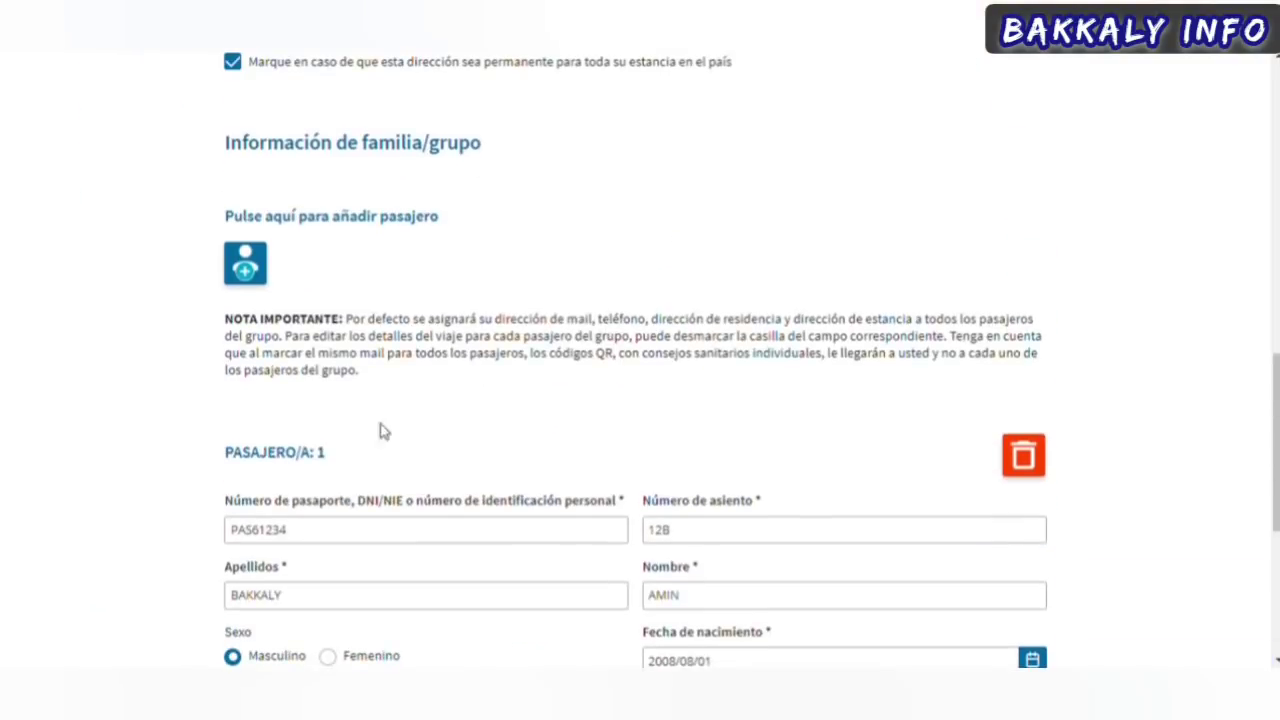
pyautogui.scroll(-3, 445, 485)
pyautogui.scroll(3, 290, 392)
pyautogui.scroll(-4, 742, 556)
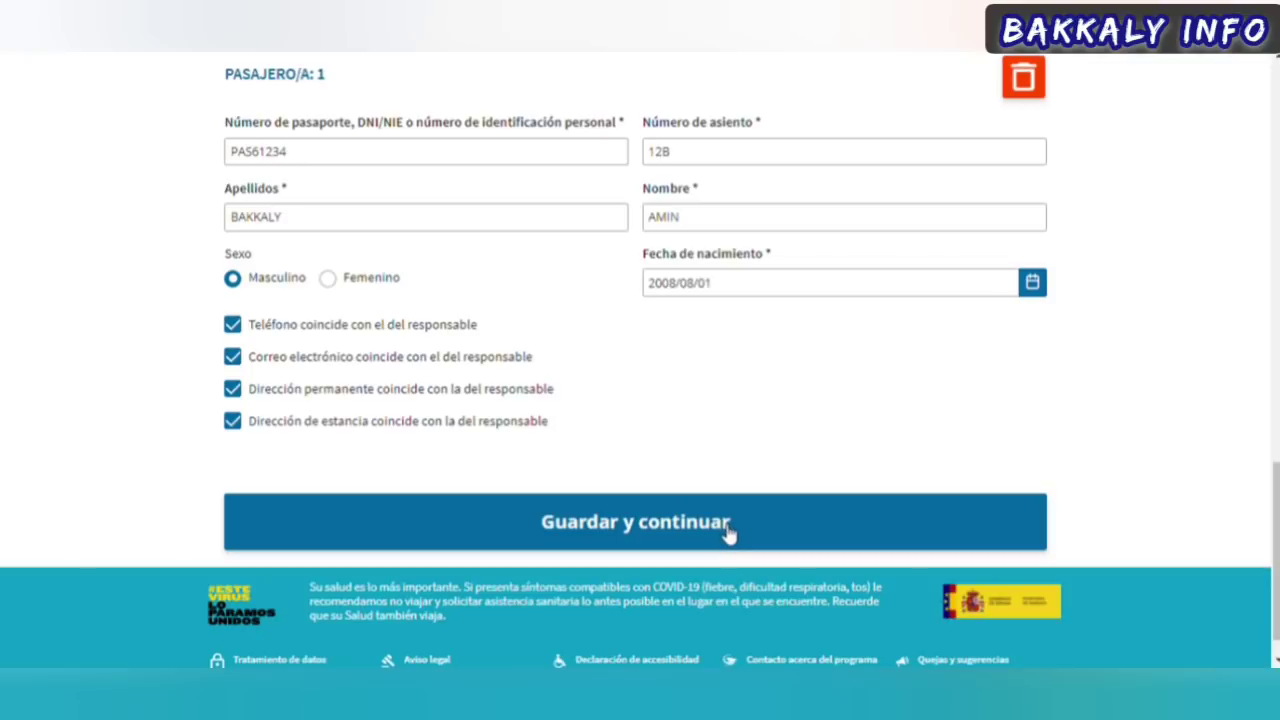
pyautogui.click(728, 533)
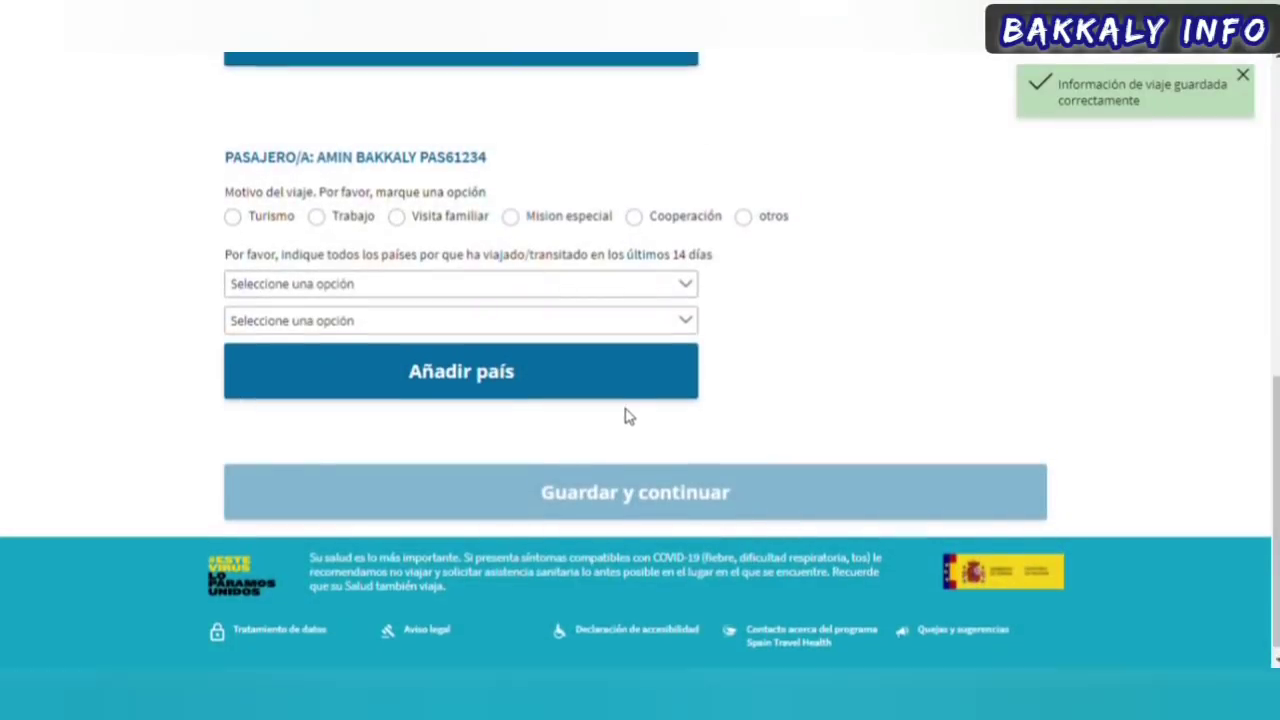
pyautogui.scroll(3, 626, 417)
pyautogui.scroll(3, 626, 415)
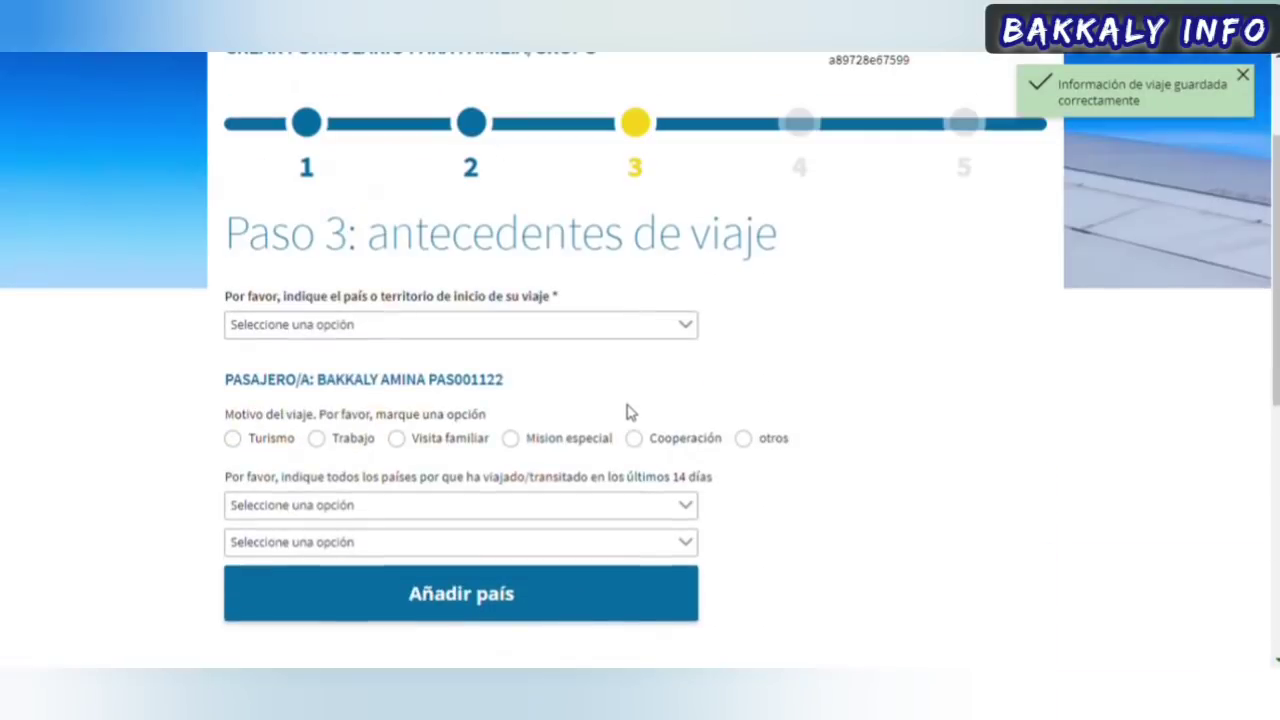
# Set the trip origin to Marruecos and the first passenger's travel reason to otros
pyautogui.click(580, 333)
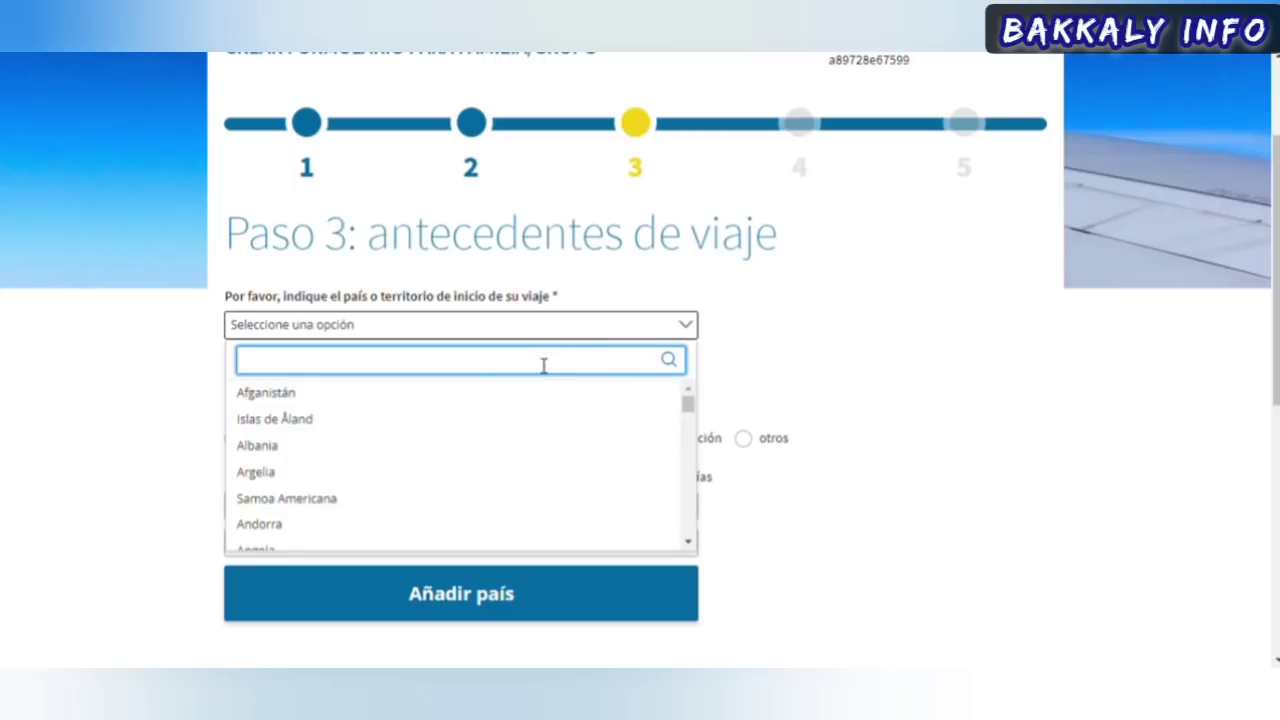
pyautogui.write('MARRU')
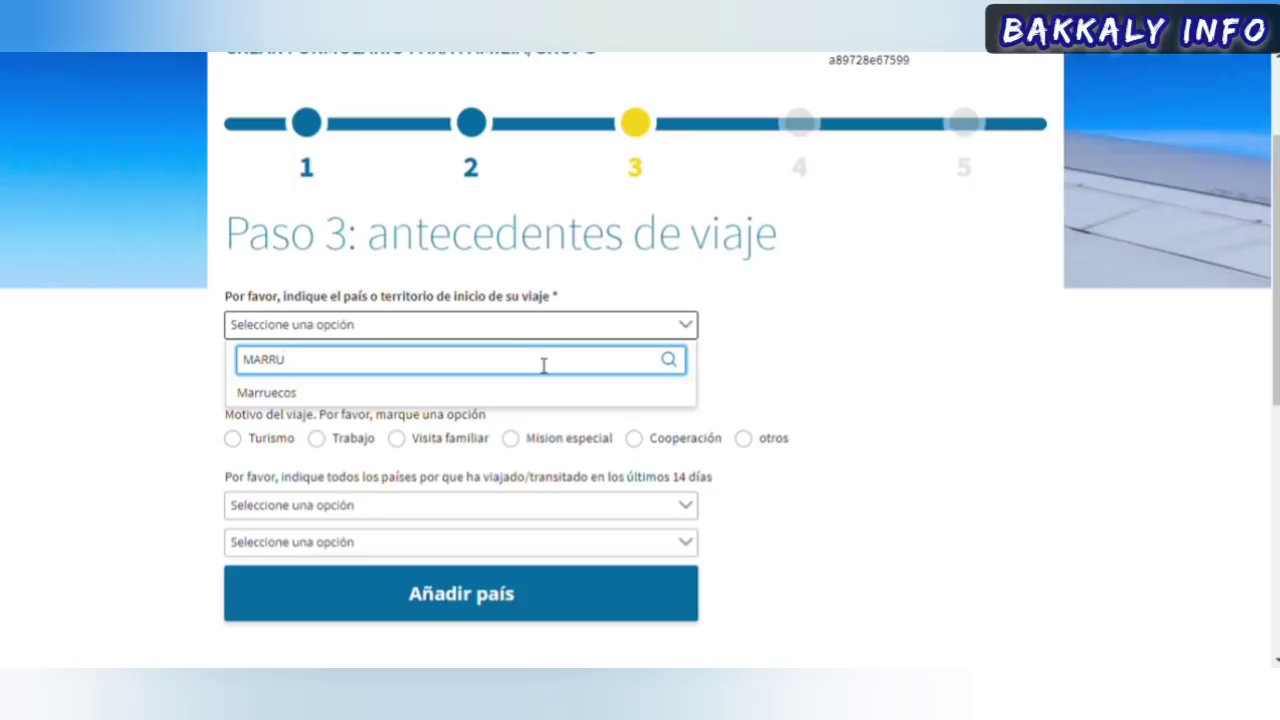
pyautogui.click(518, 400)
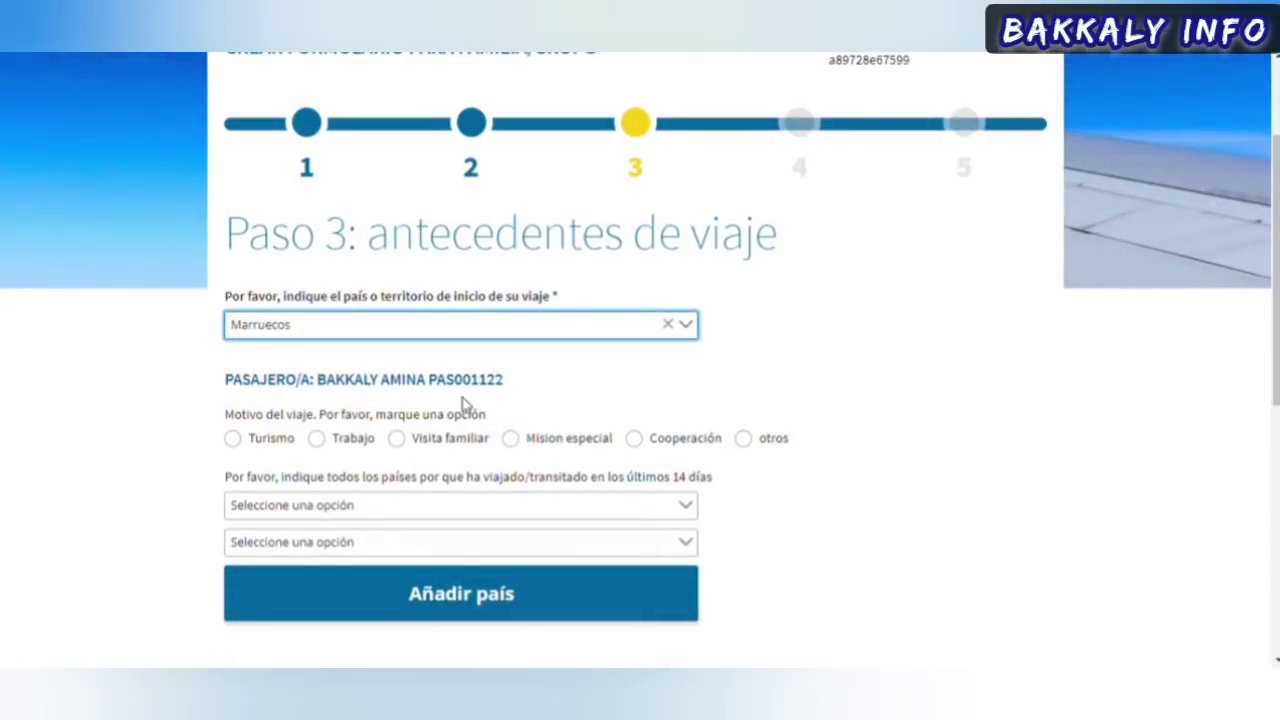
pyautogui.click(745, 440)
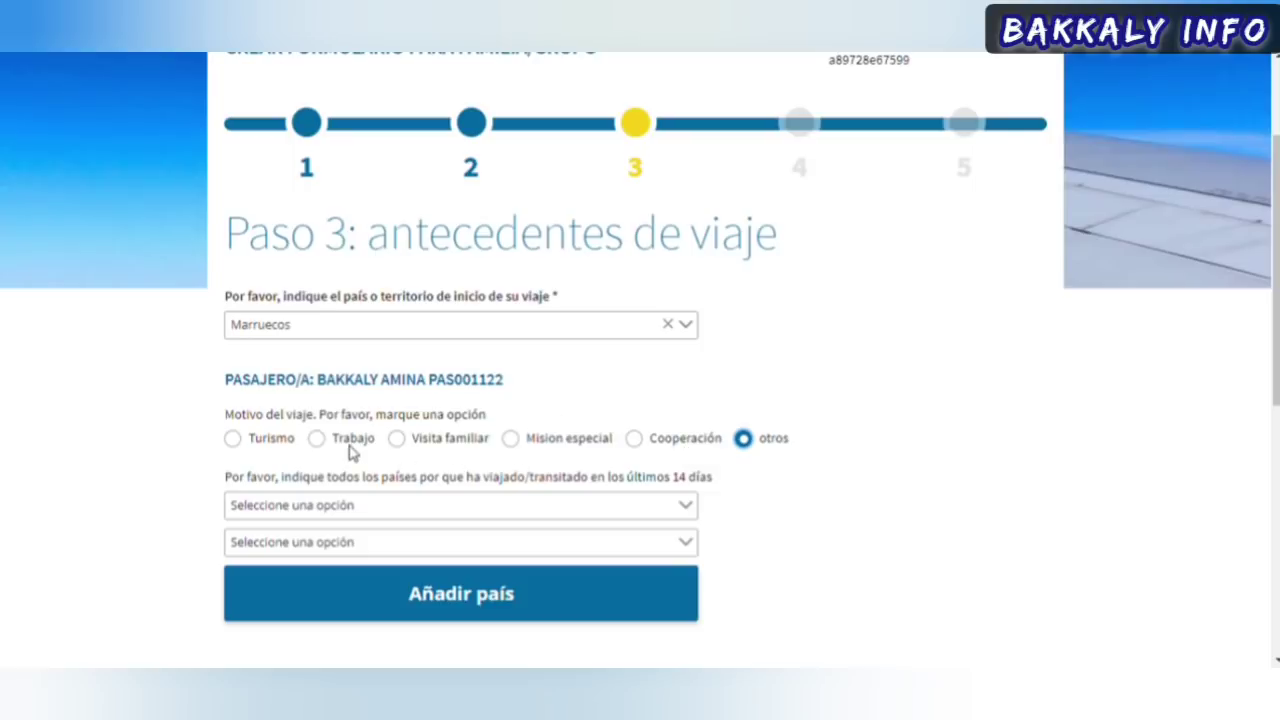
# Mark the second passenger's travel reason as otros and save the travel background
pyautogui.scroll(-1, 755, 457)
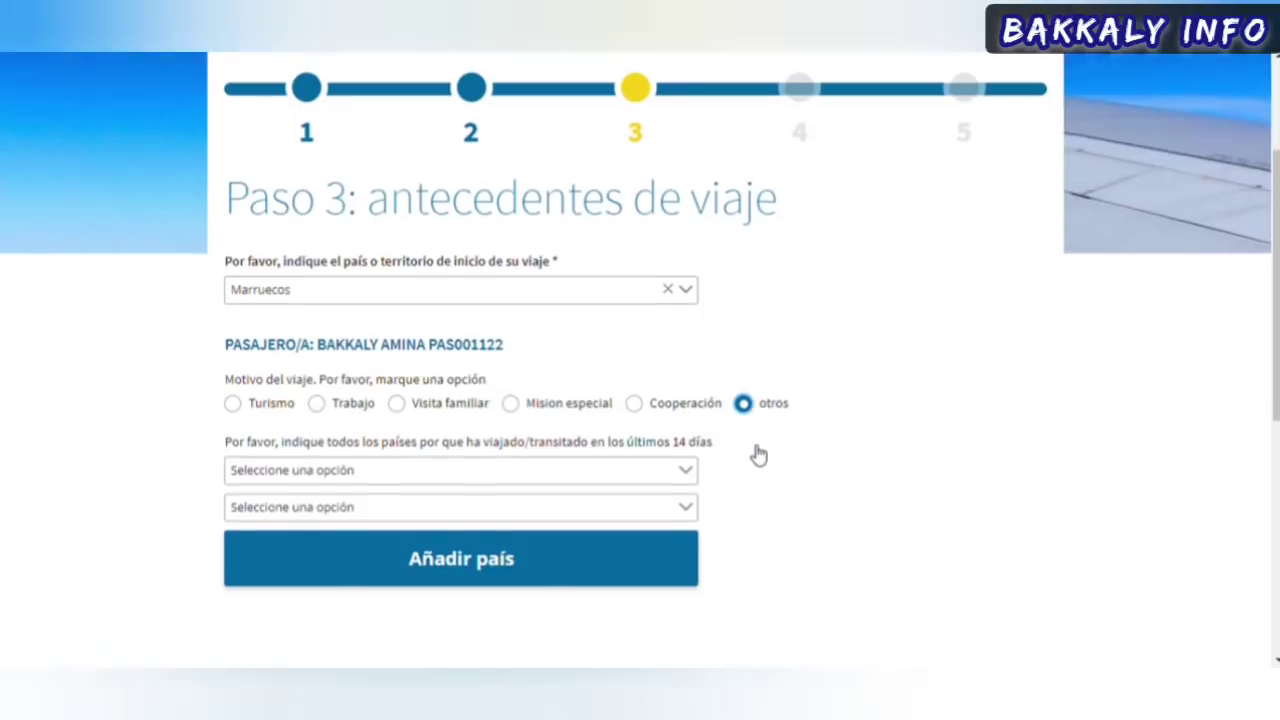
pyautogui.scroll(-2, 755, 457)
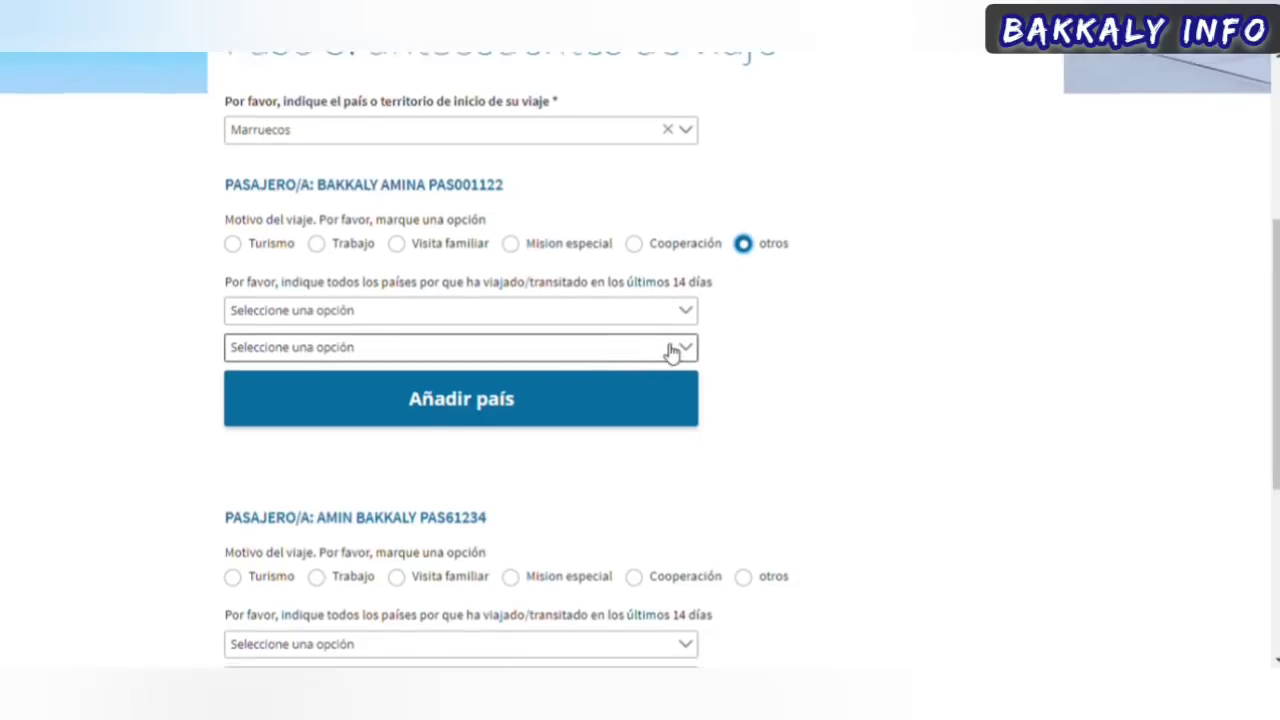
pyautogui.scroll(-3, 660, 343)
pyautogui.scroll(-1, 585, 320)
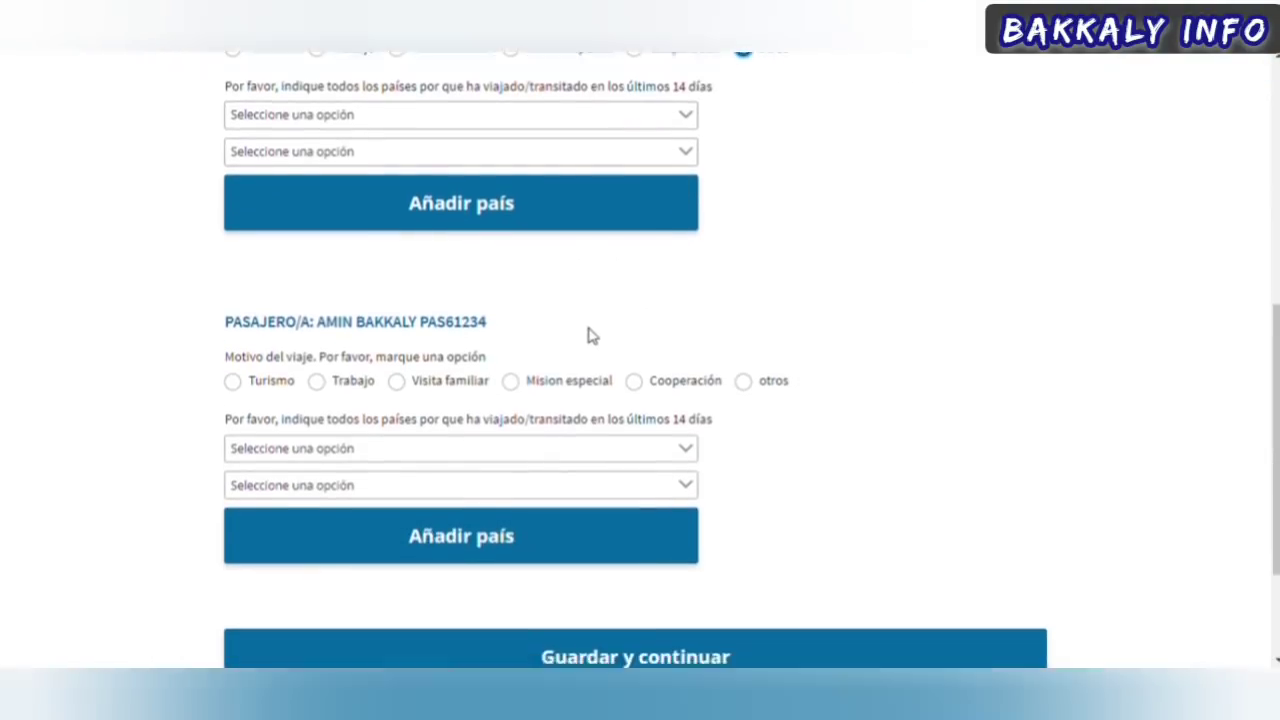
pyautogui.scroll(-1, 588, 336)
pyautogui.click(744, 299)
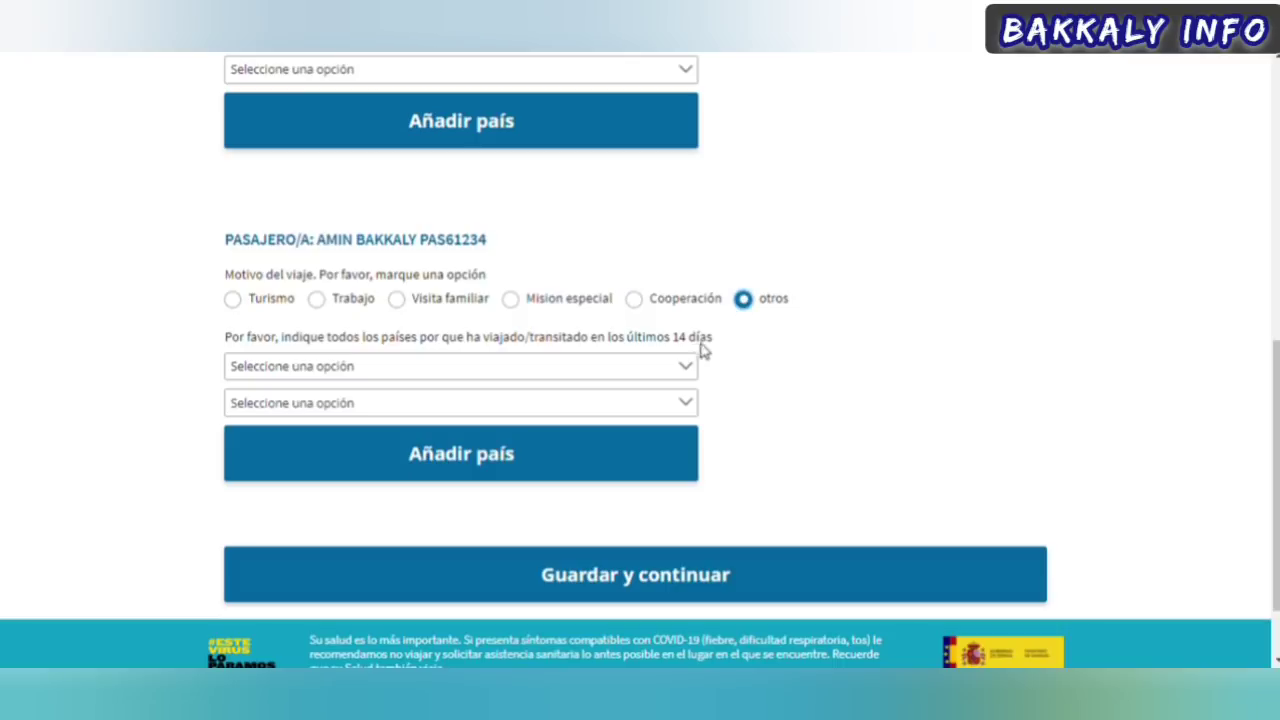
pyautogui.scroll(4, 506, 394)
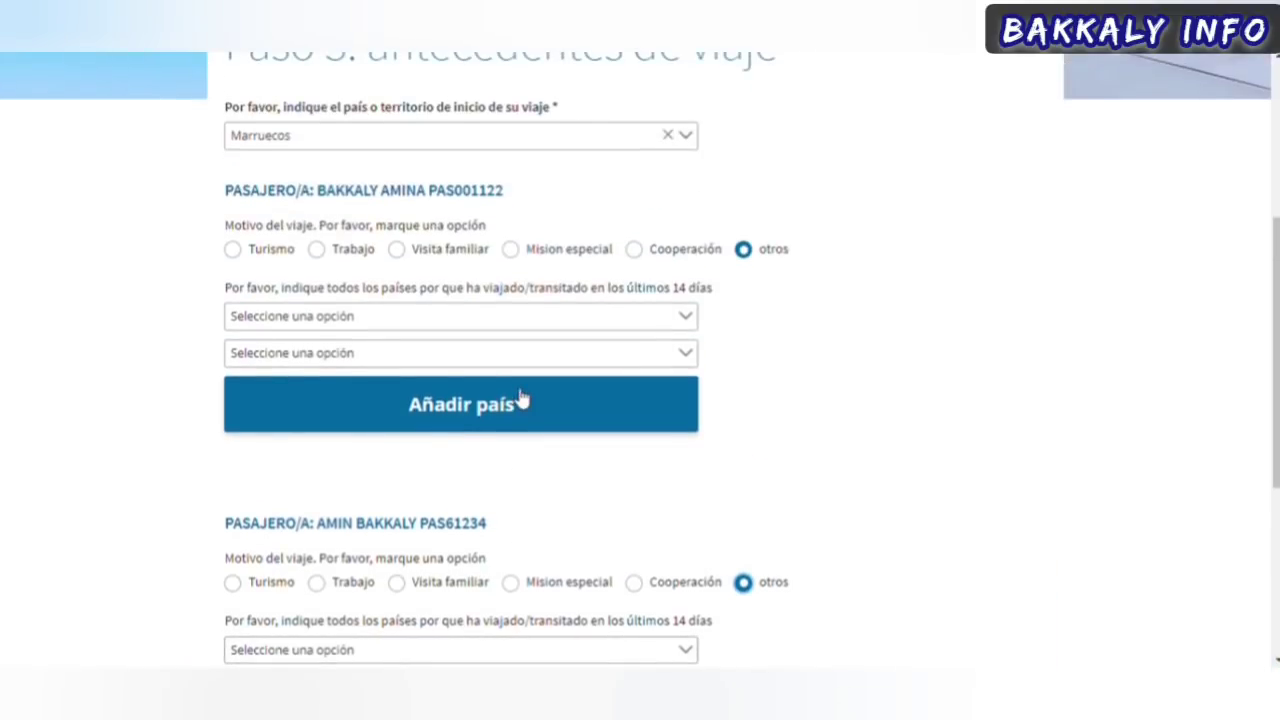
pyautogui.scroll(4, 522, 396)
pyautogui.scroll(-8, 523, 400)
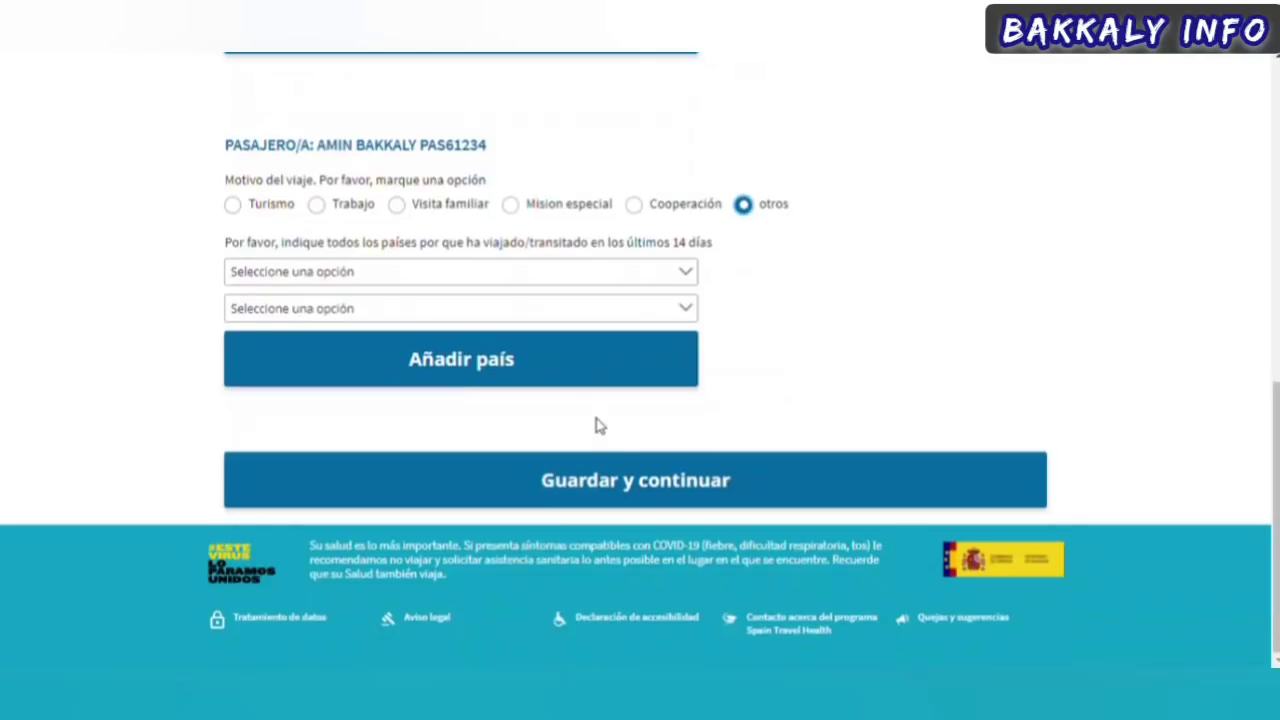
pyautogui.click(678, 482)
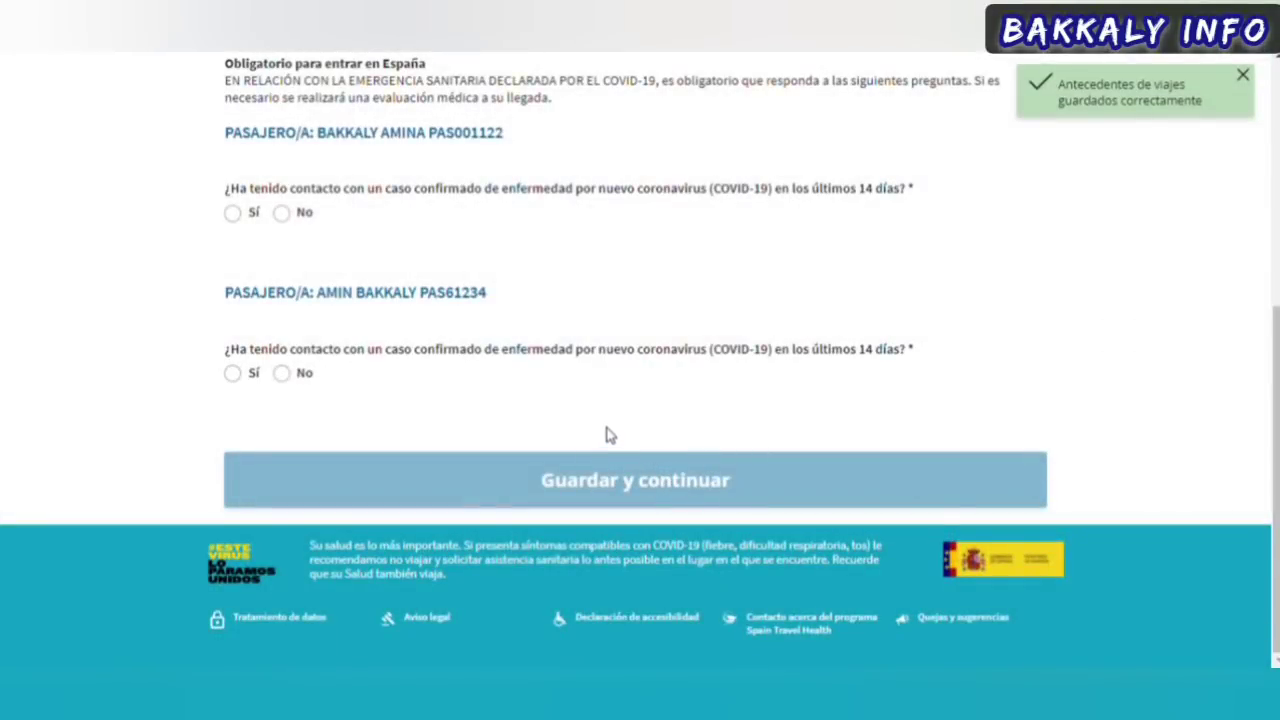
# For the first passenger, answer No to COVID contact and select Certificado COVID Digital de la UE
pyautogui.scroll(3, 606, 430)
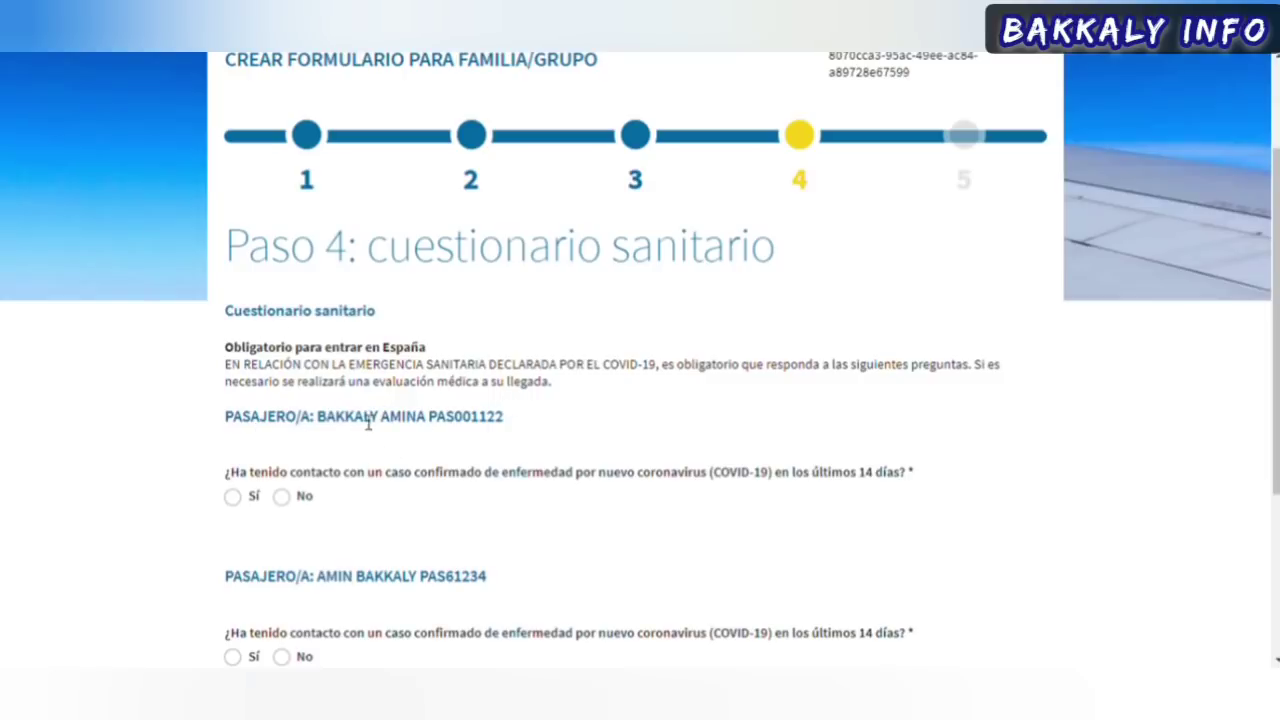
pyautogui.moveTo(335, 425); pyautogui.dragTo(445, 427)
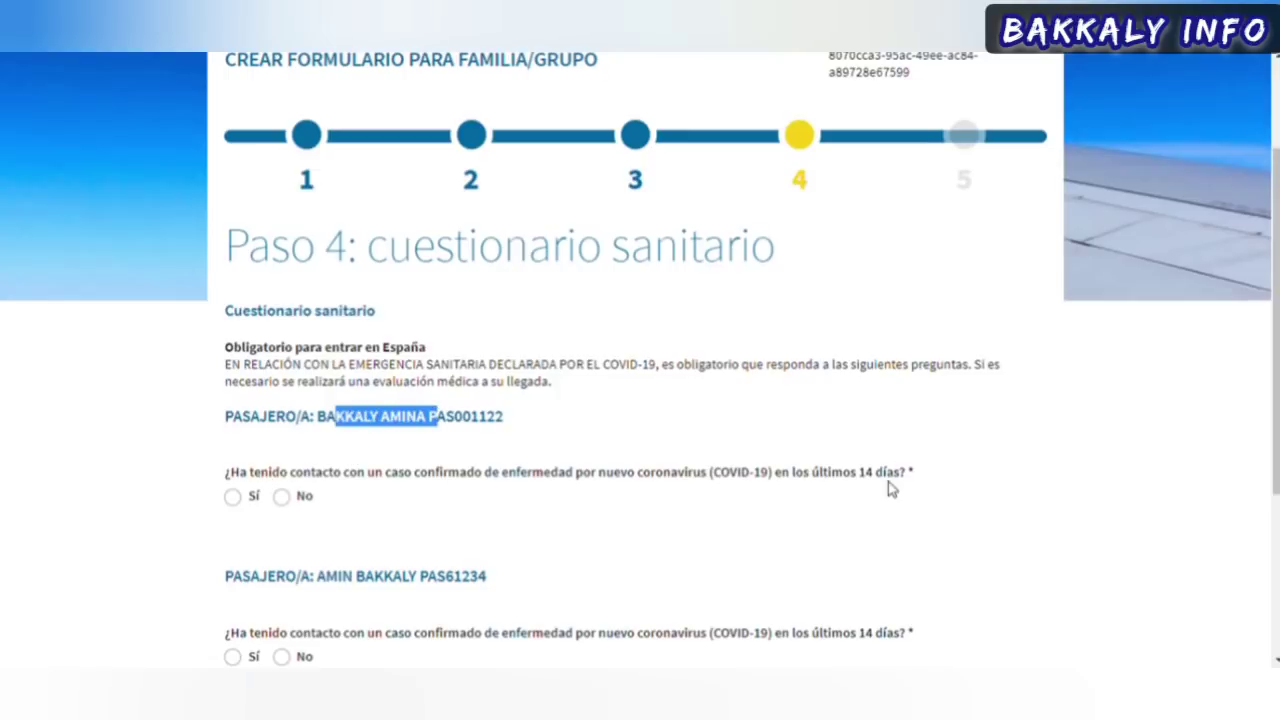
pyautogui.click(282, 497)
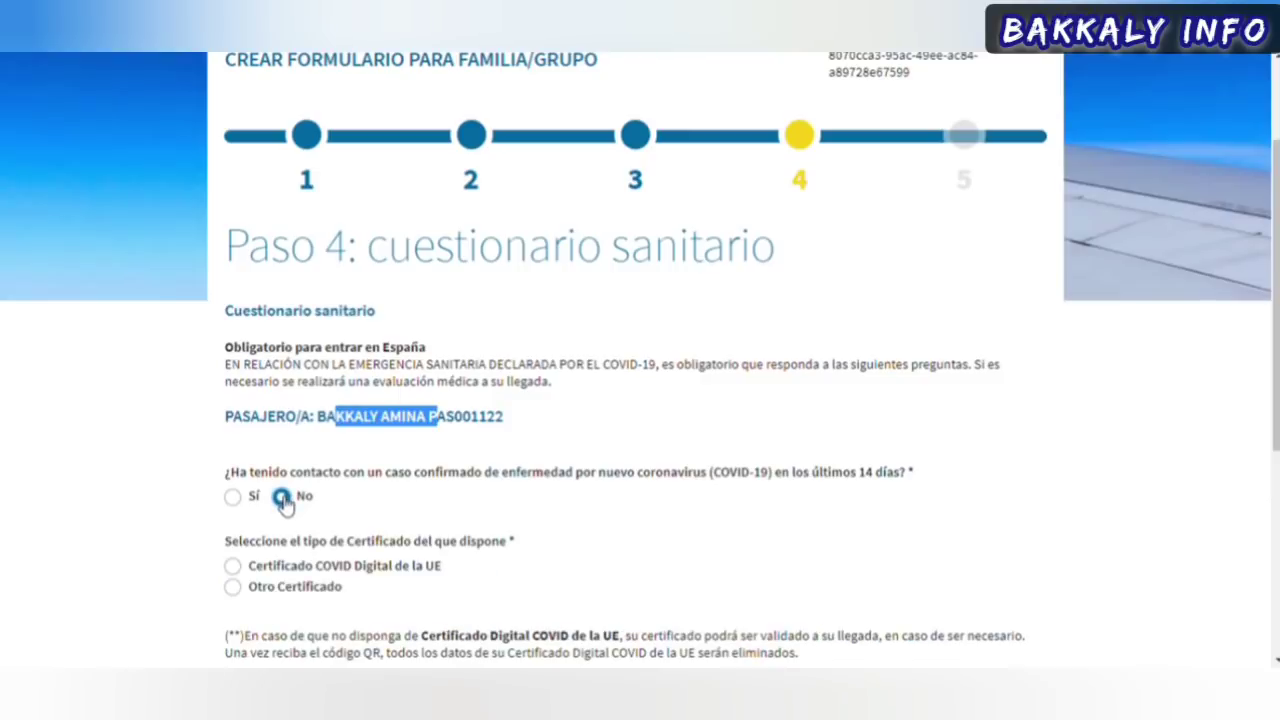
pyautogui.scroll(-2, 240, 440)
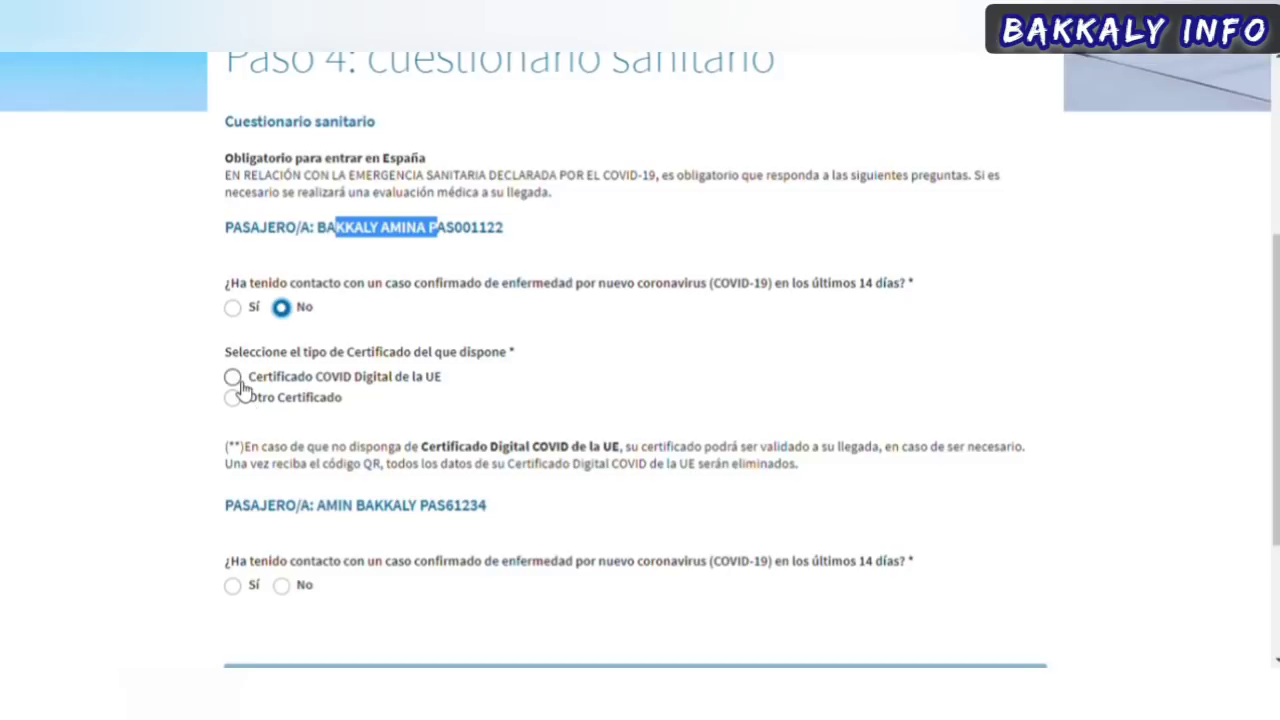
pyautogui.click(234, 379)
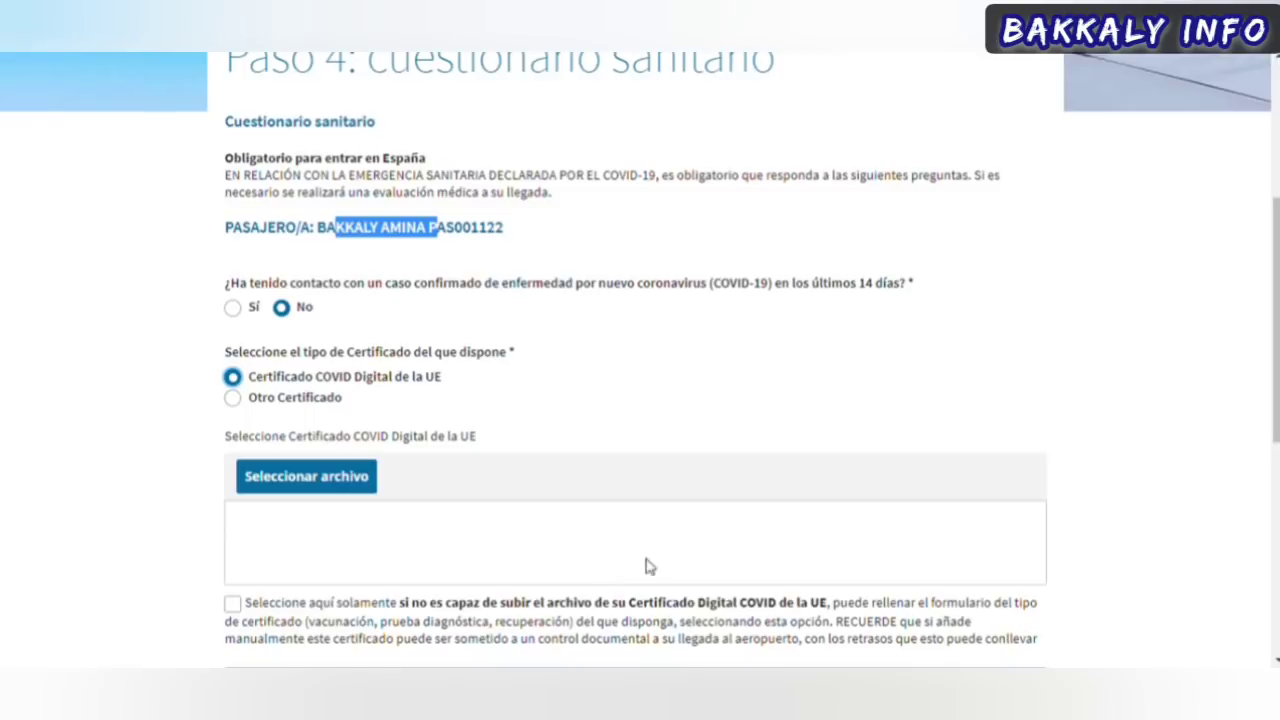
# Try the Prueba Diagnóstica and Recuperación options, then return to Certificado COVID Digital de la UE
pyautogui.click(234, 399)
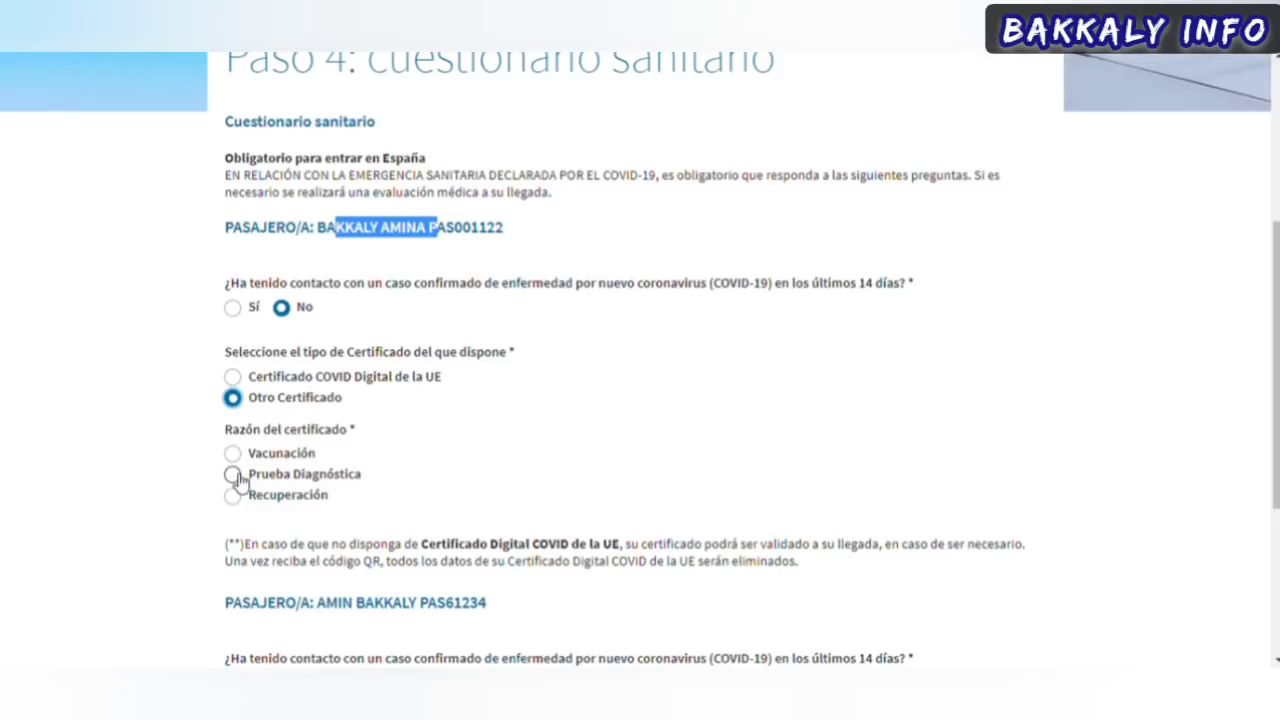
pyautogui.click(236, 478)
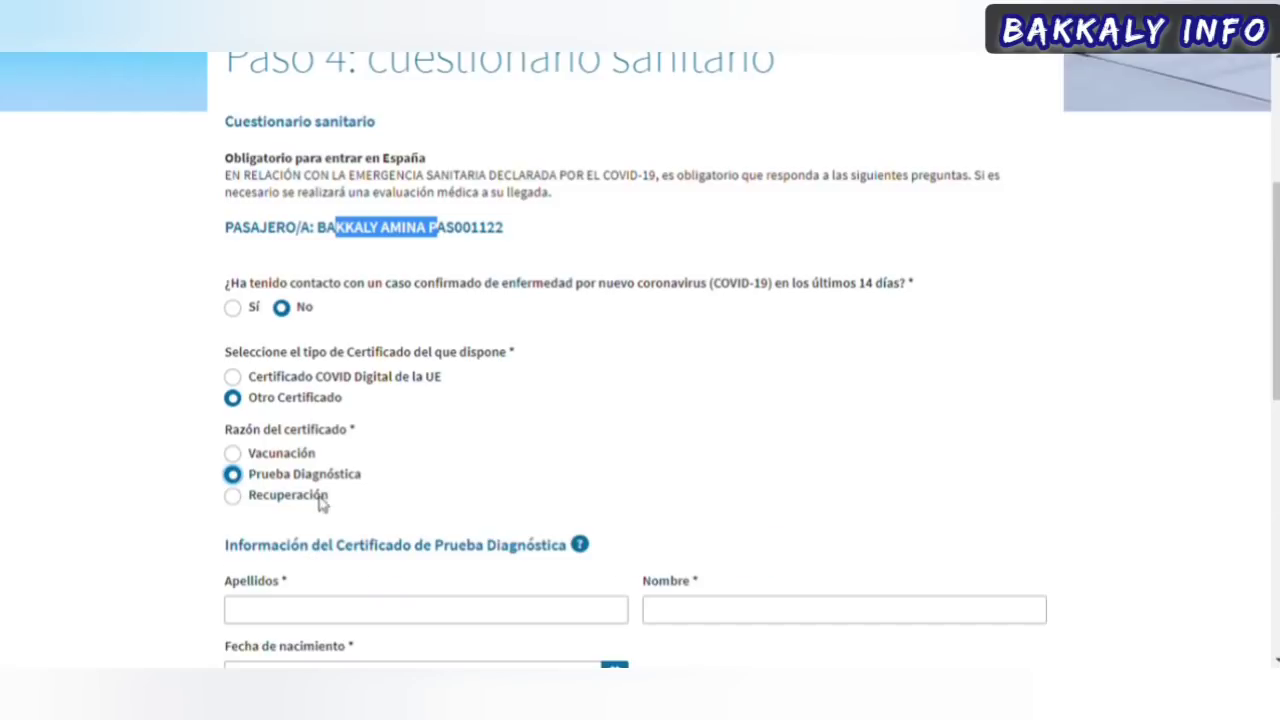
pyautogui.click(237, 500)
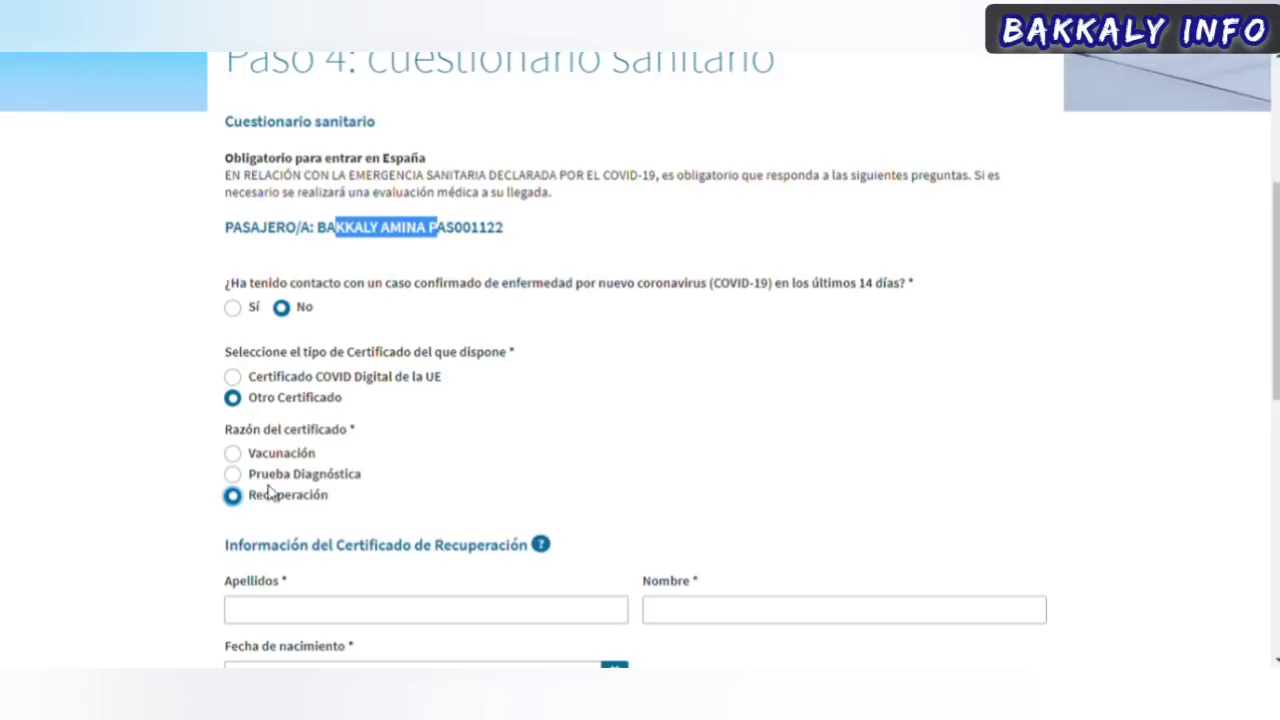
pyautogui.click(234, 377)
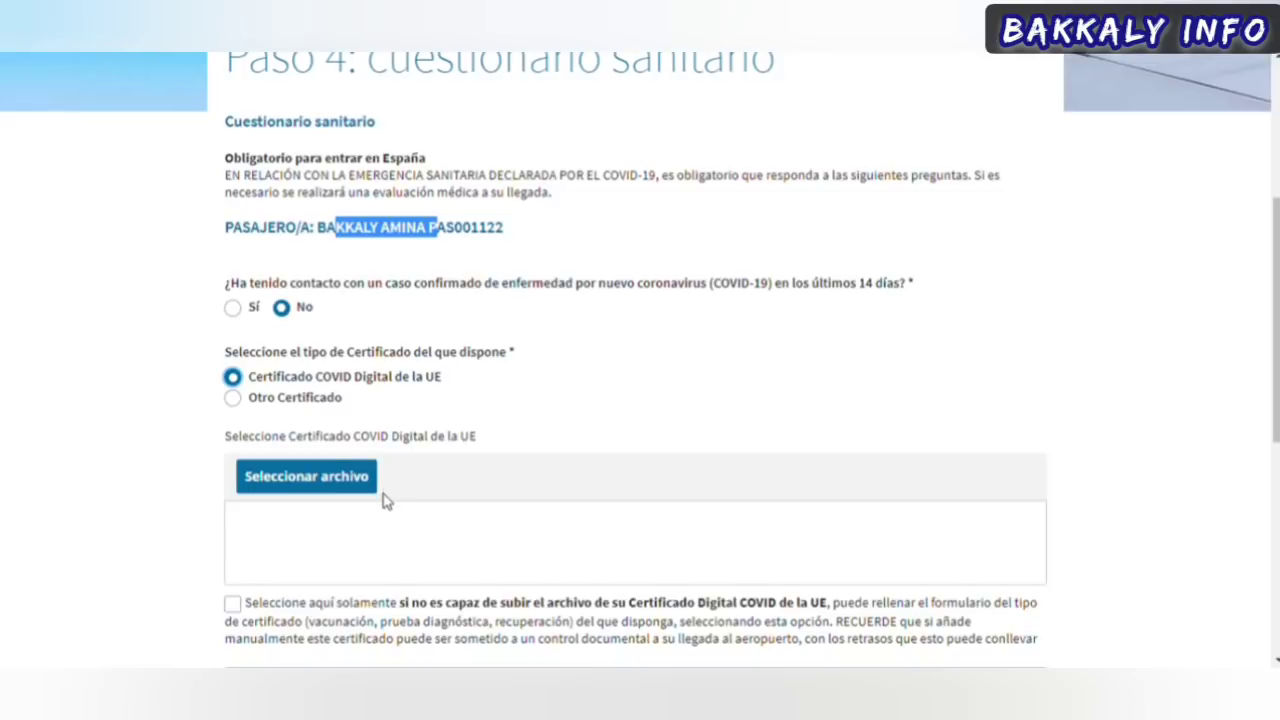
pyautogui.scroll(-2, 385, 500)
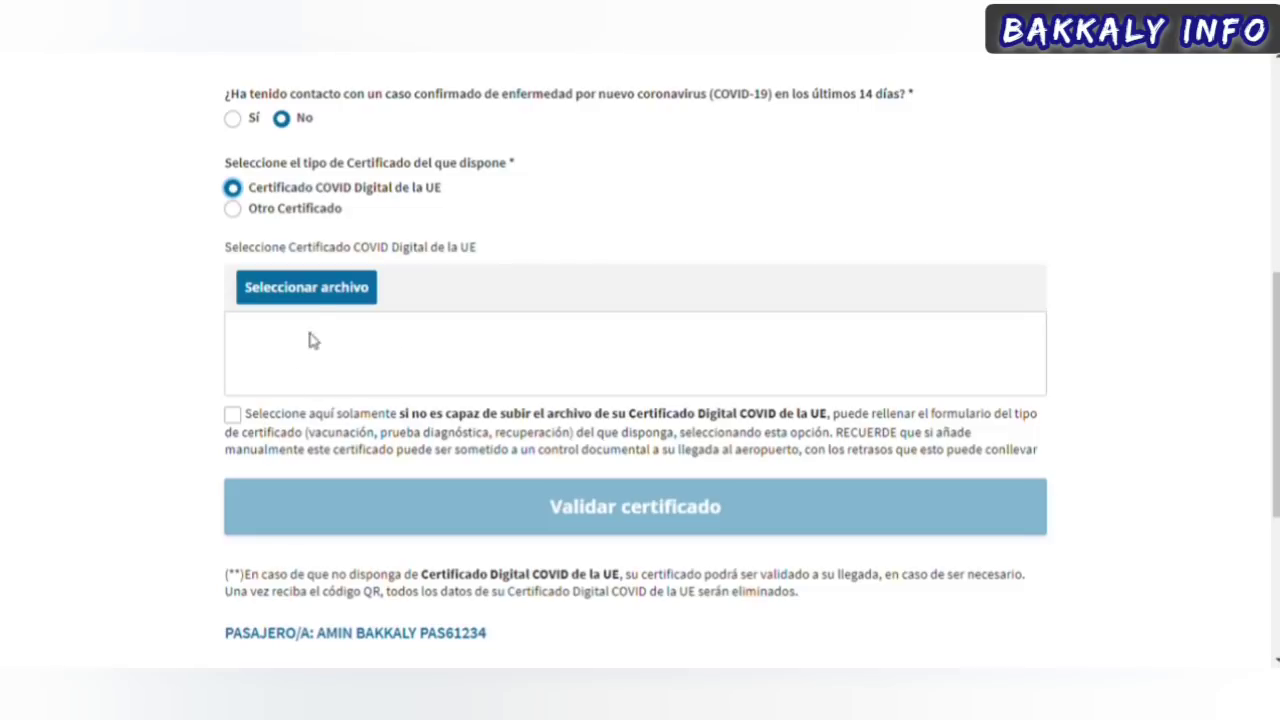
# Tick the manual certificate entry option and choose Vacunación as the certificate reason
pyautogui.moveTo(310, 422); pyautogui.dragTo(1018, 422)
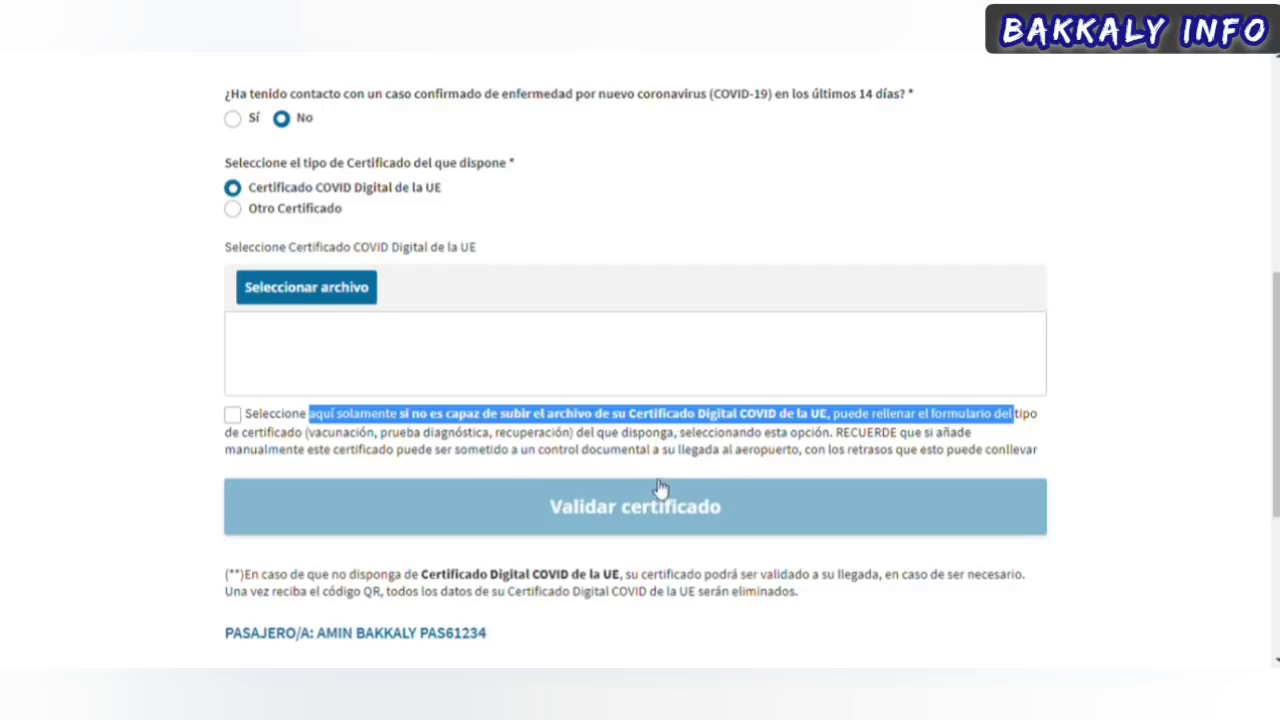
pyautogui.click(240, 414)
pyautogui.scroll(-3, 366, 457)
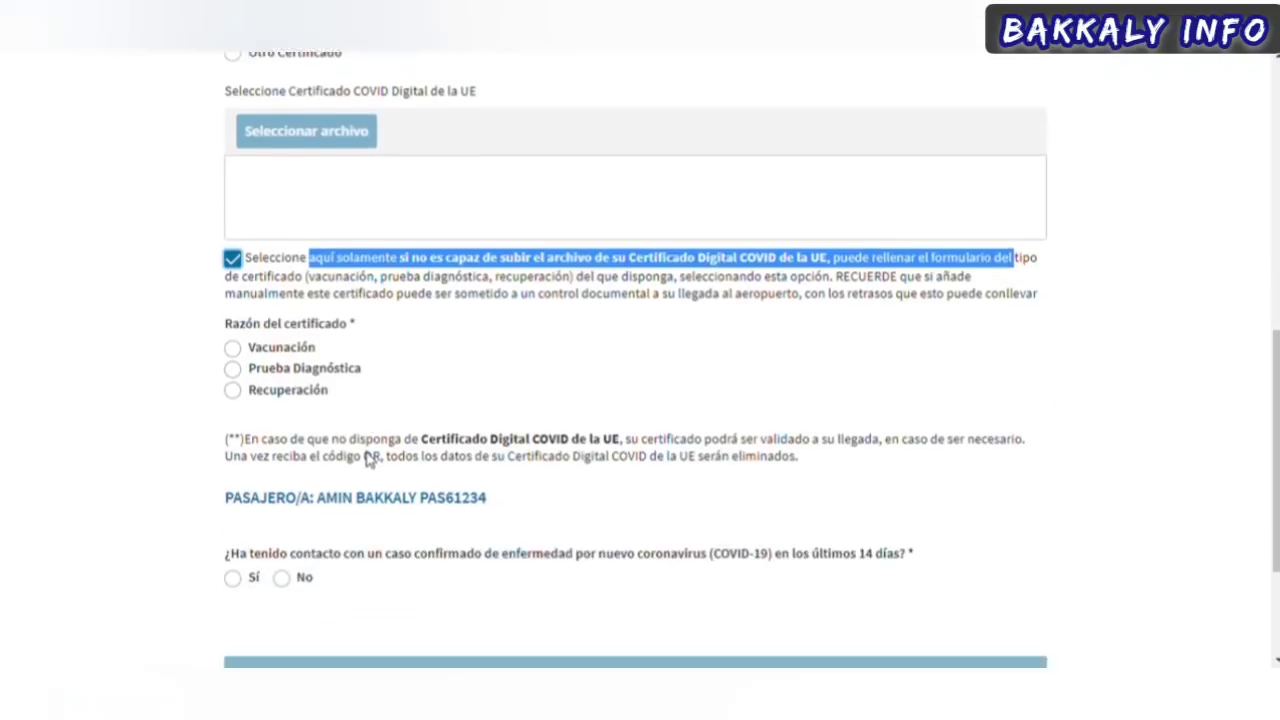
pyautogui.click(233, 316)
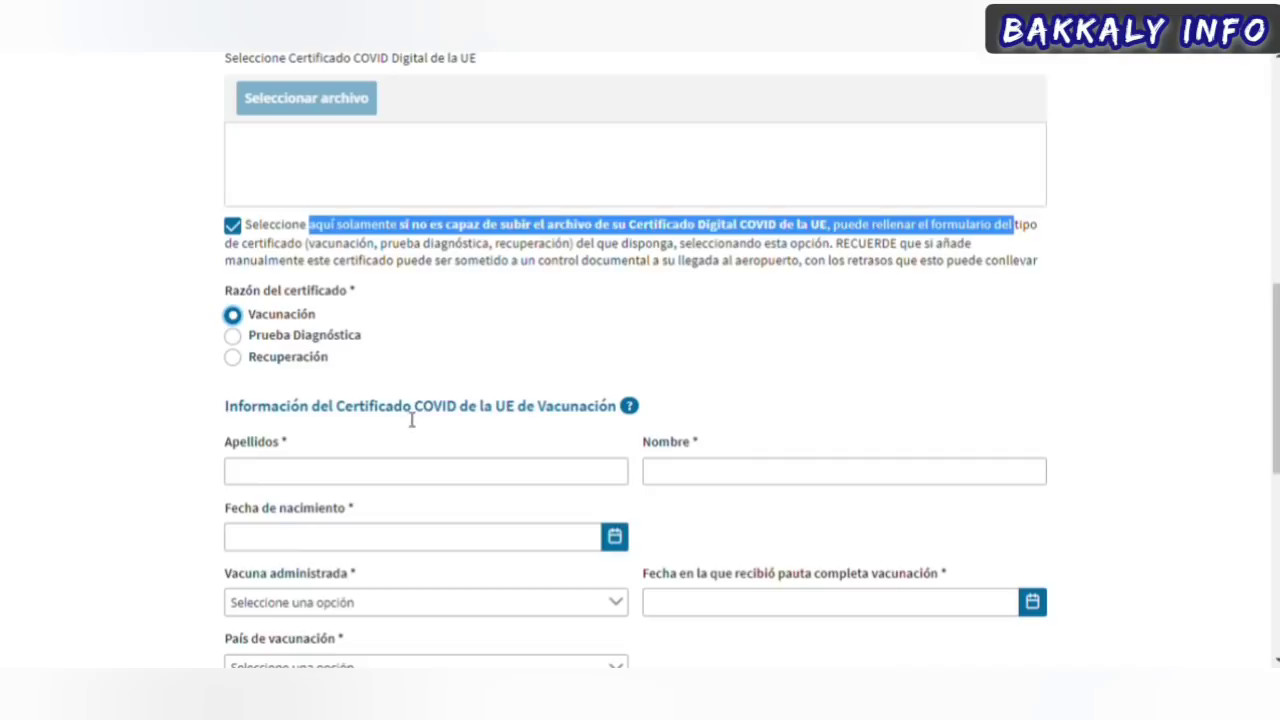
# Enter the certificate holder's surname and first name and birth date 1980/01/01
pyautogui.click(563, 473)
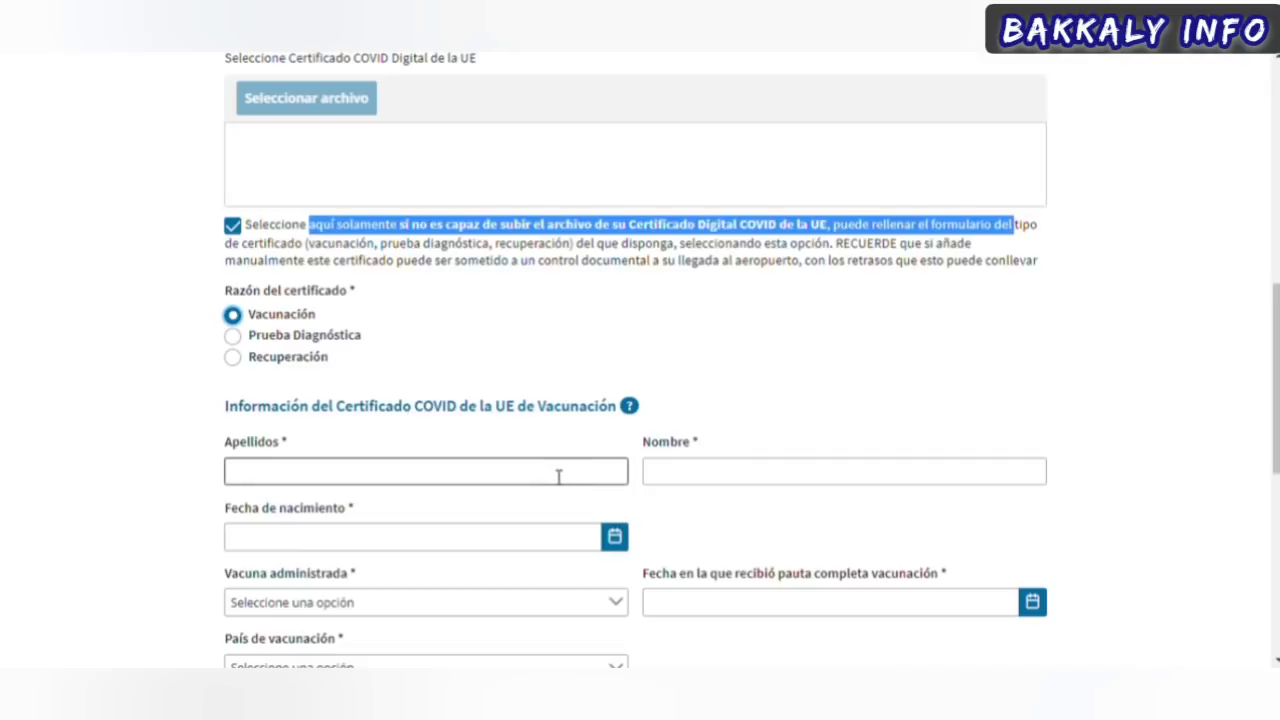
pyautogui.click(559, 473)
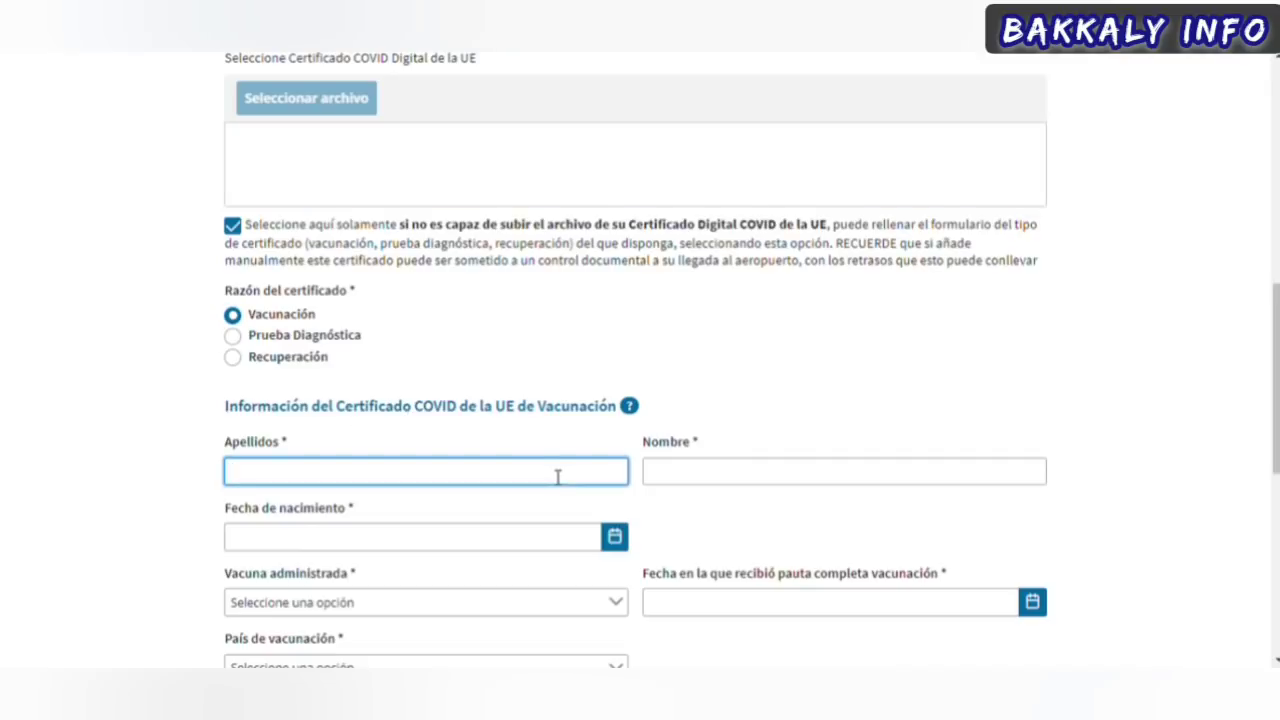
pyautogui.press('Tab')
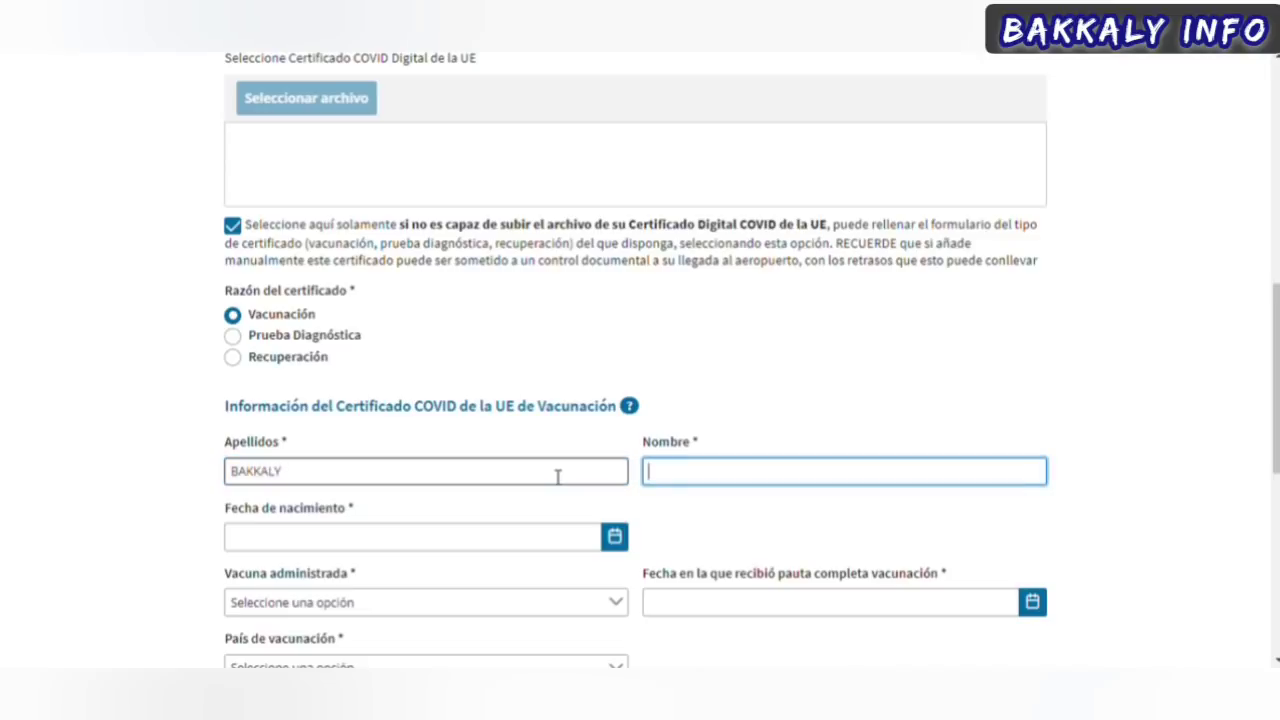
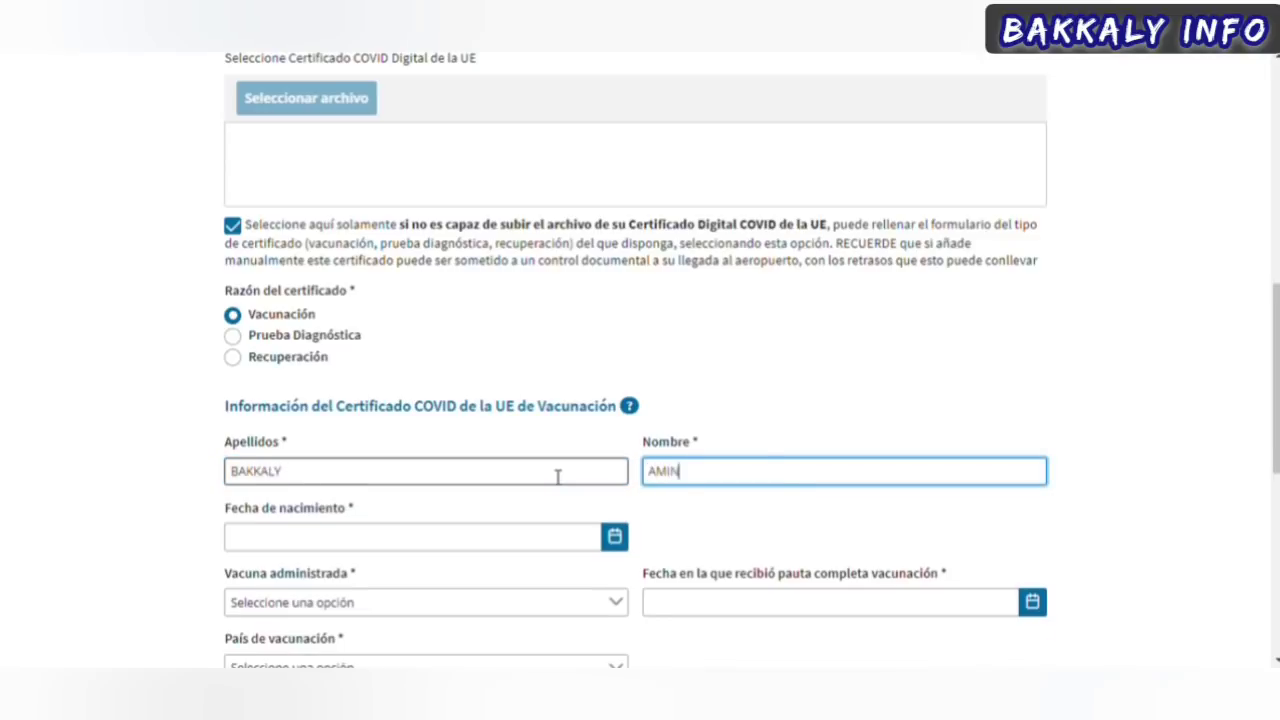
pyautogui.click(620, 546)
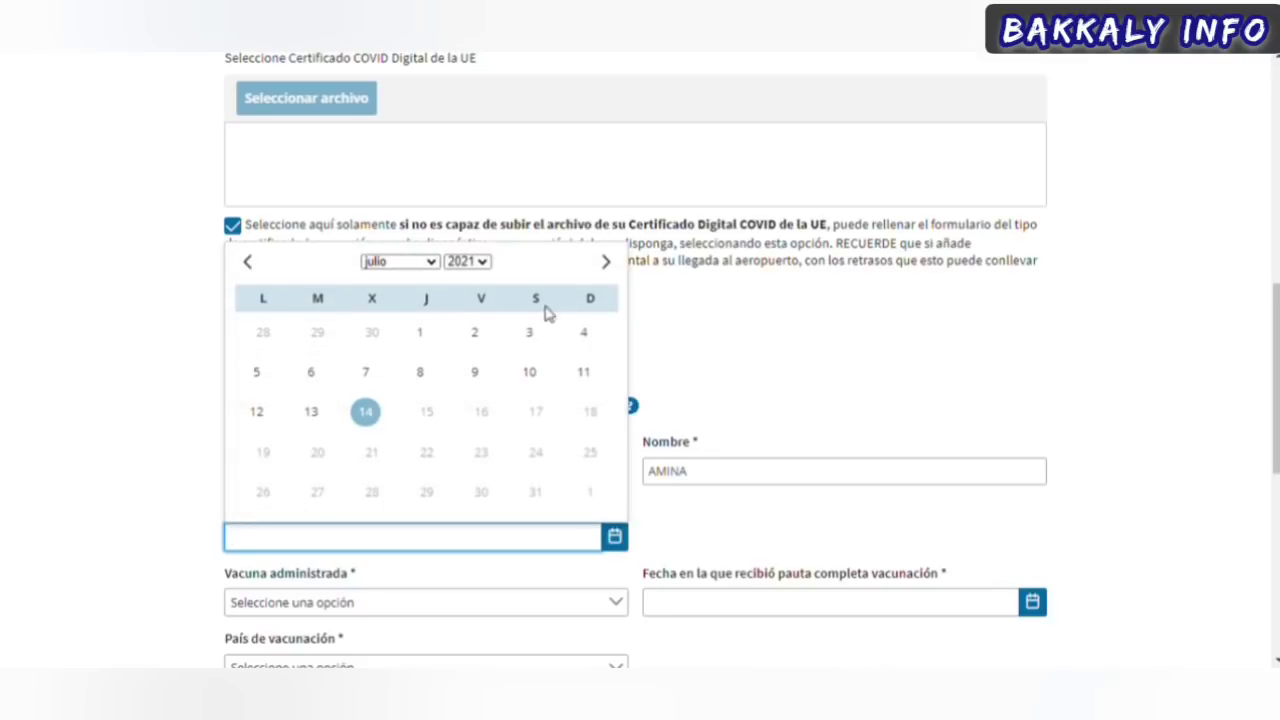
pyautogui.click(486, 262)
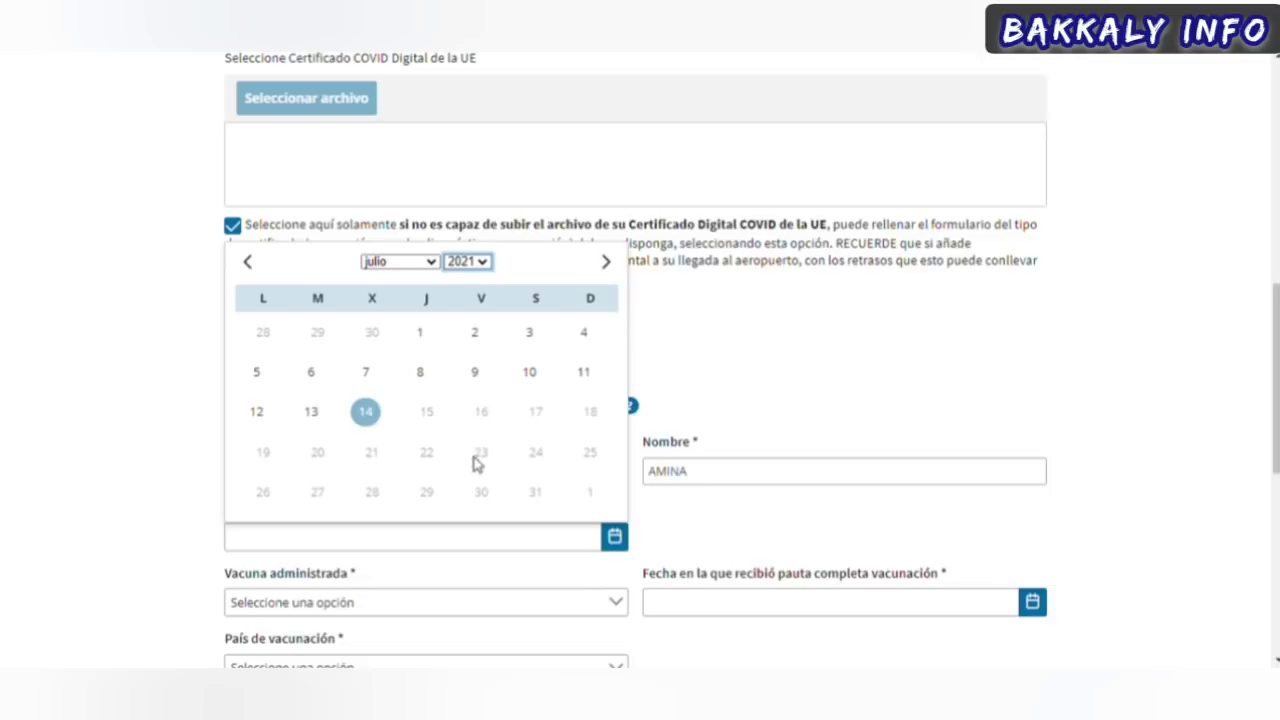
pyautogui.write('1980')
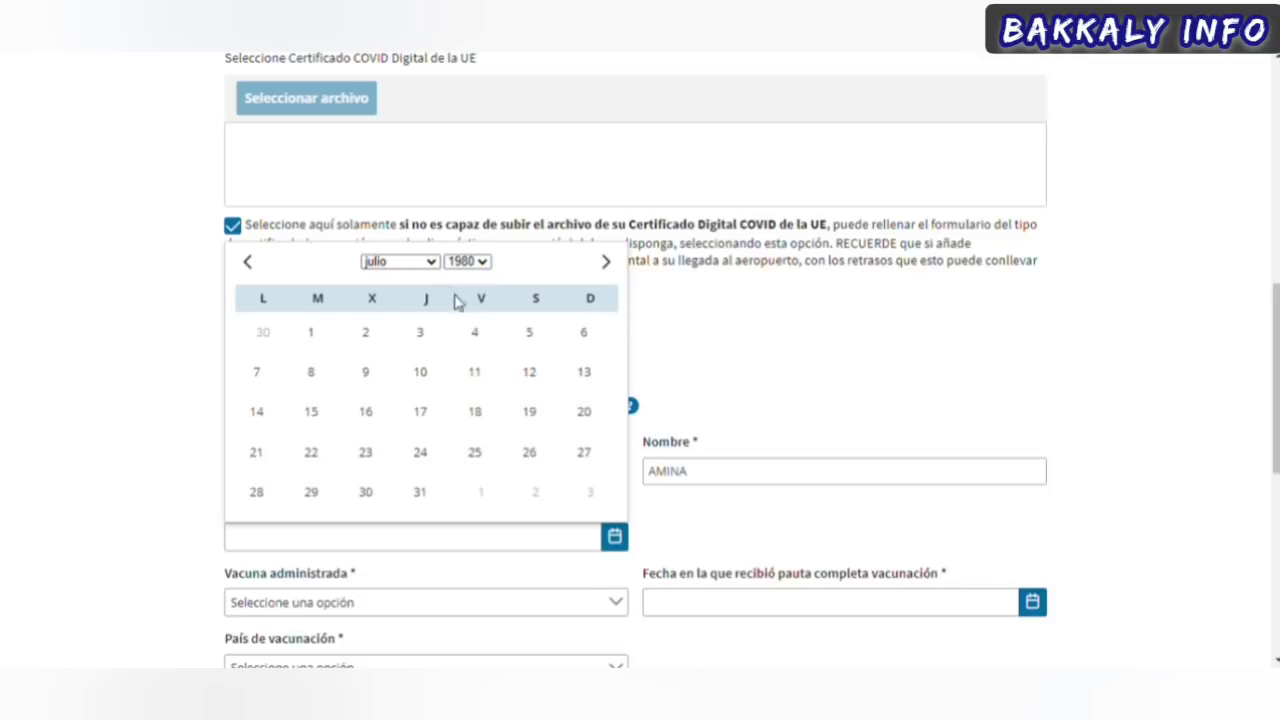
pyautogui.hotkey('shift', 'Tab')
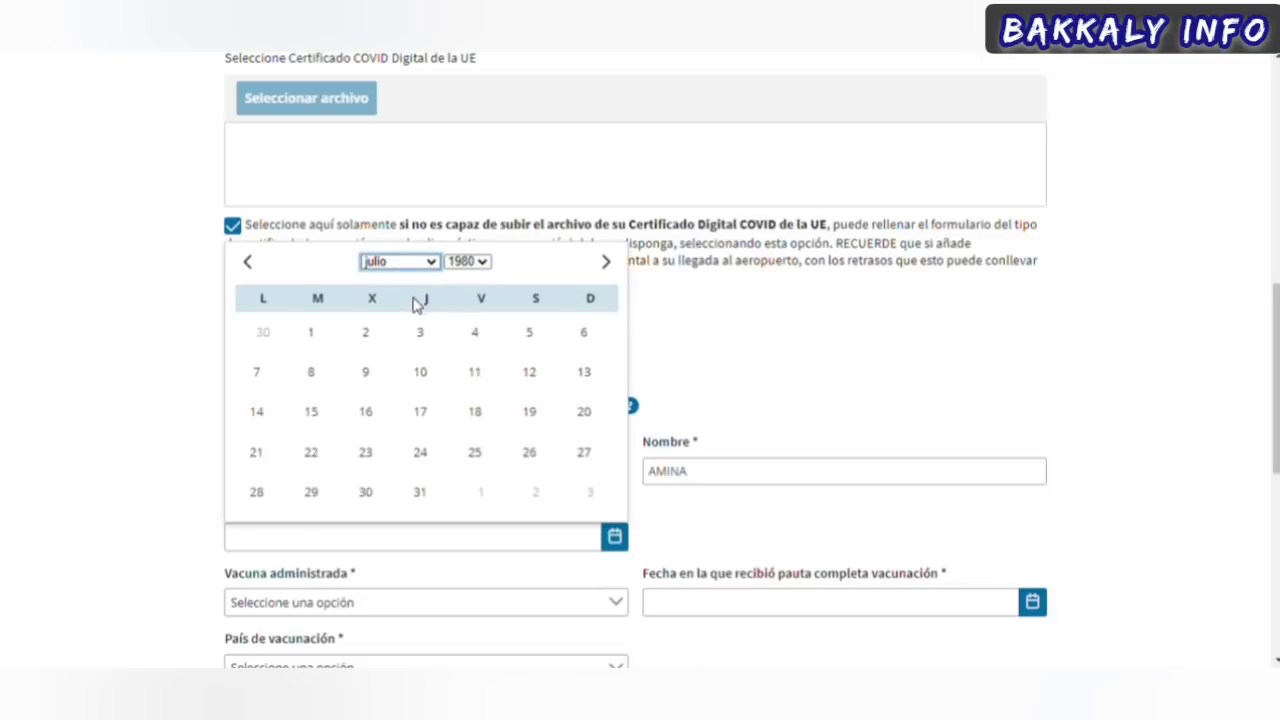
pyautogui.write('enero')
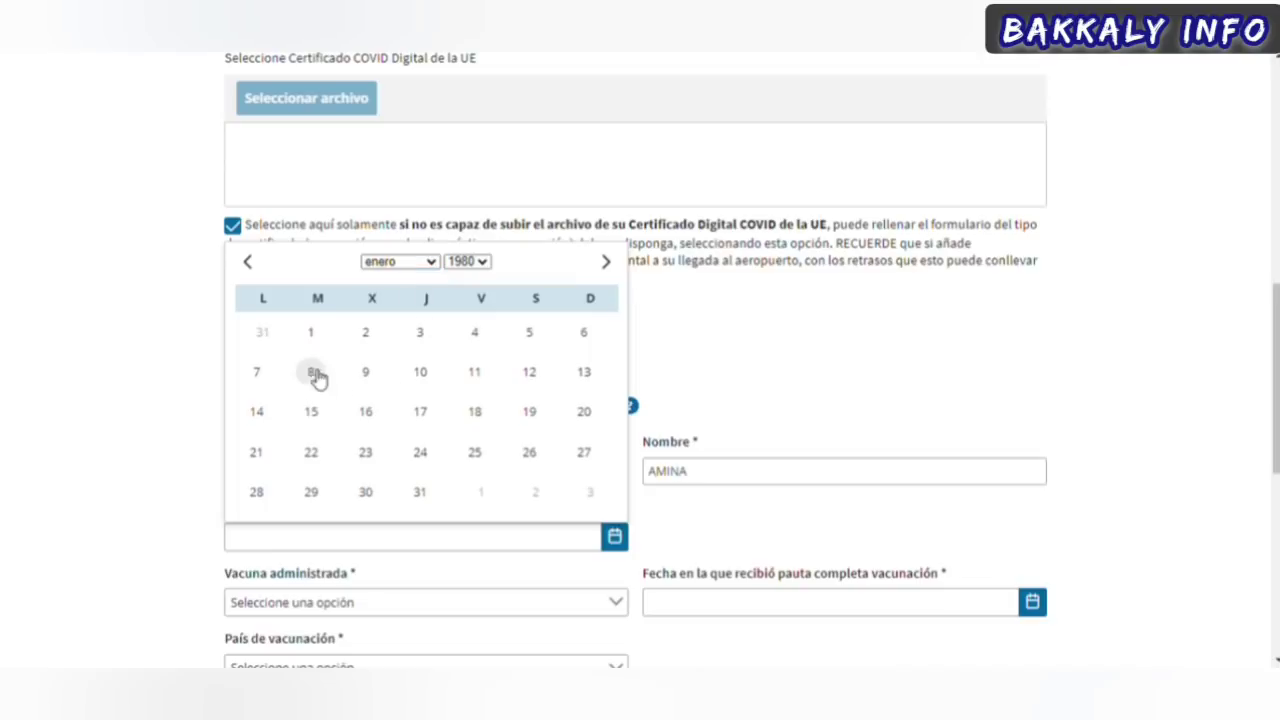
pyautogui.click(311, 336)
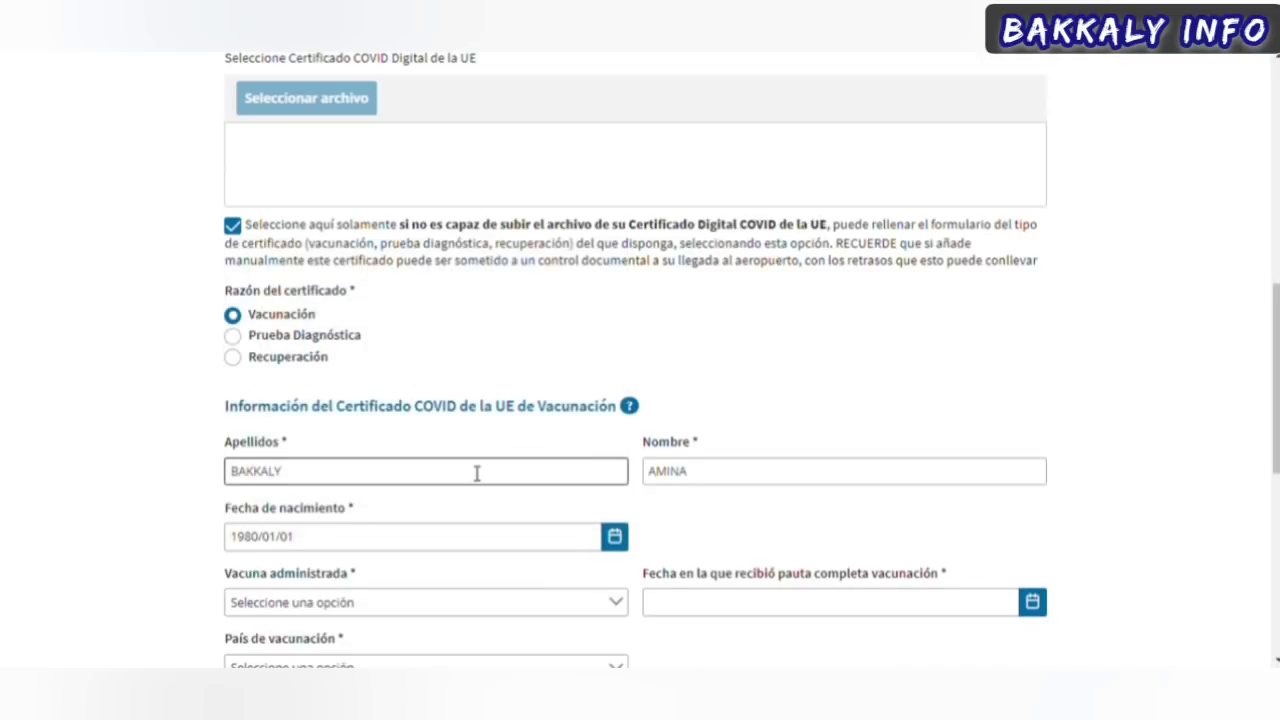
# Choose the Pfizer/BioNTech Comirnaty vaccine, completion date 2021/07/01, and España as vaccination country
pyautogui.scroll(-1, 477, 471)
pyautogui.scroll(-2, 617, 466)
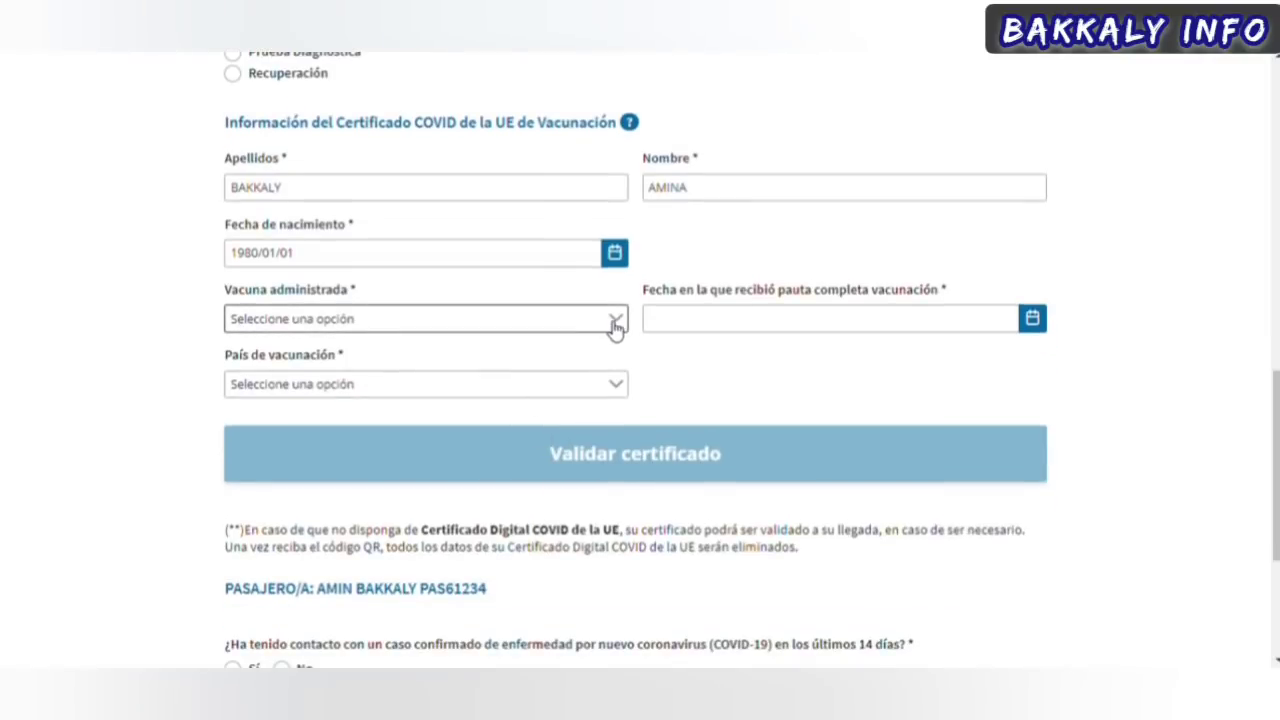
pyautogui.click(615, 322)
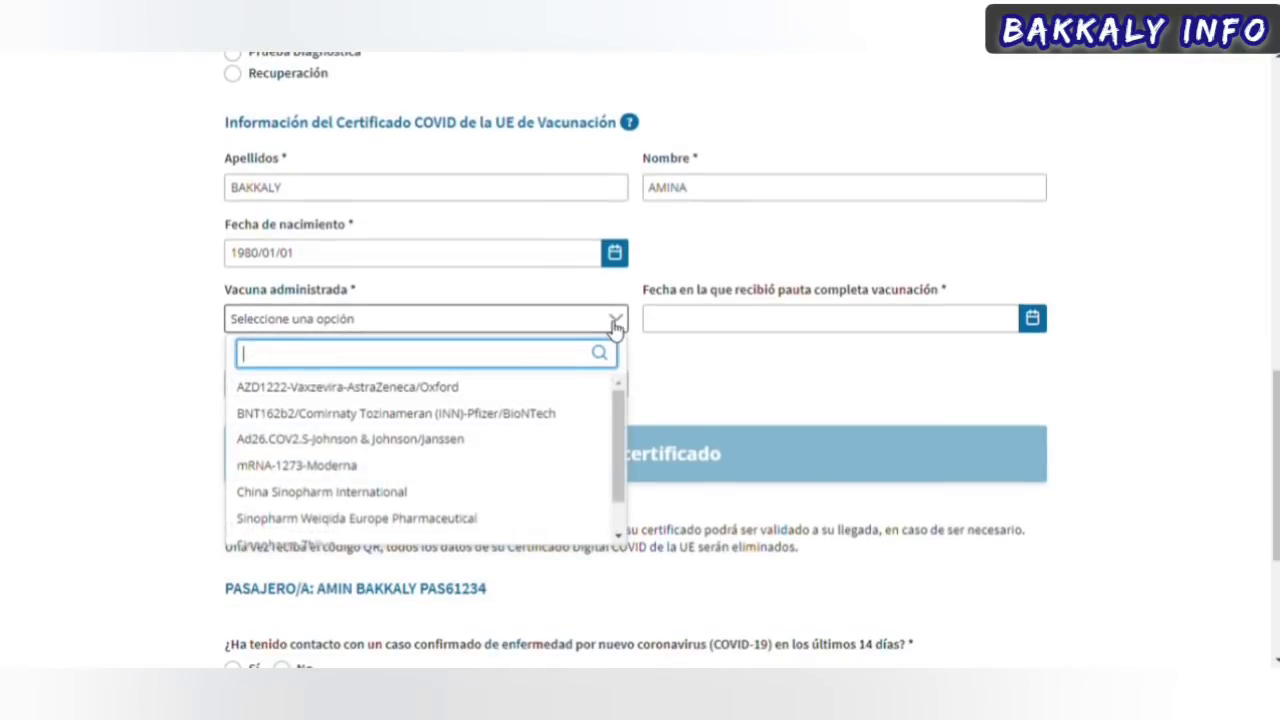
pyautogui.click(405, 414)
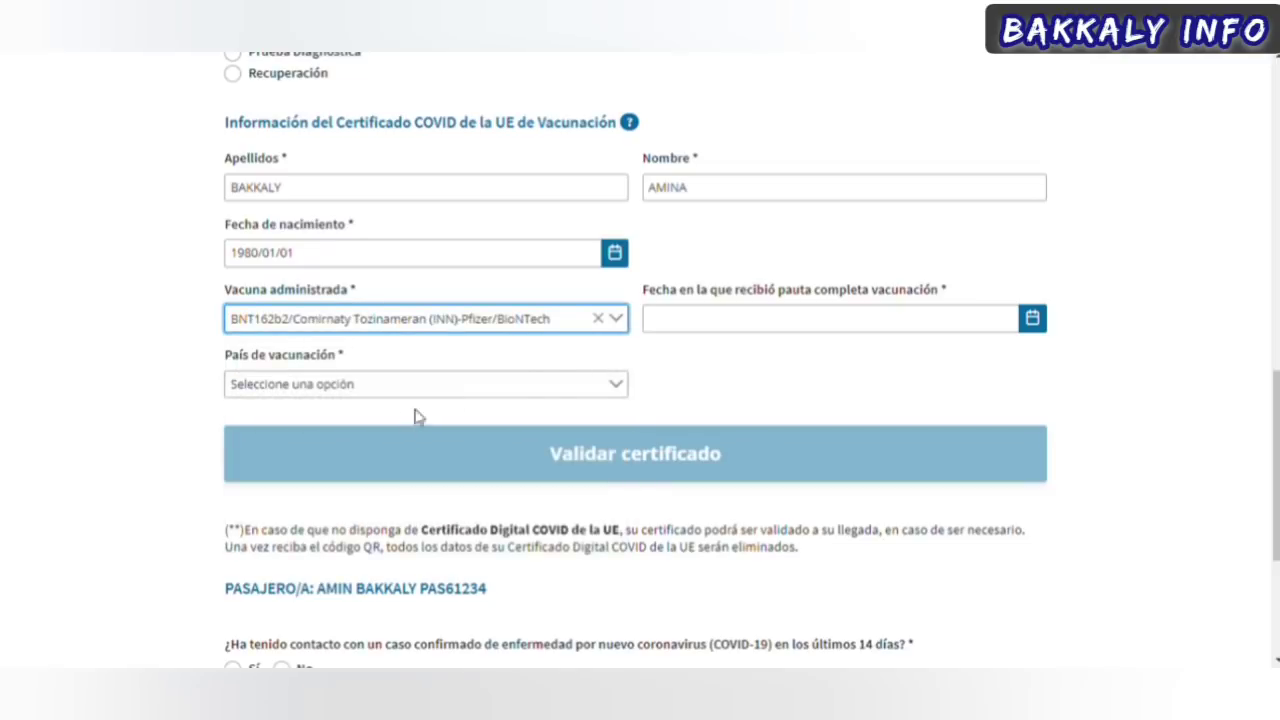
pyautogui.click(1035, 322)
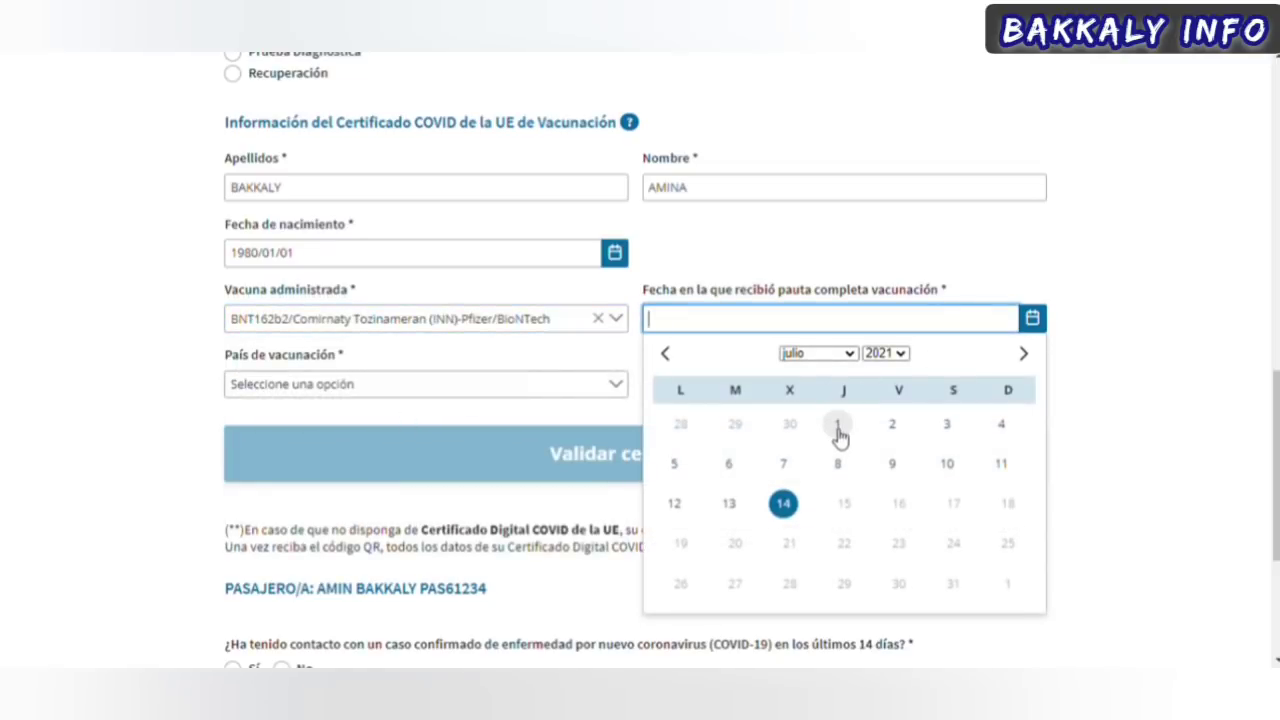
pyautogui.click(836, 424)
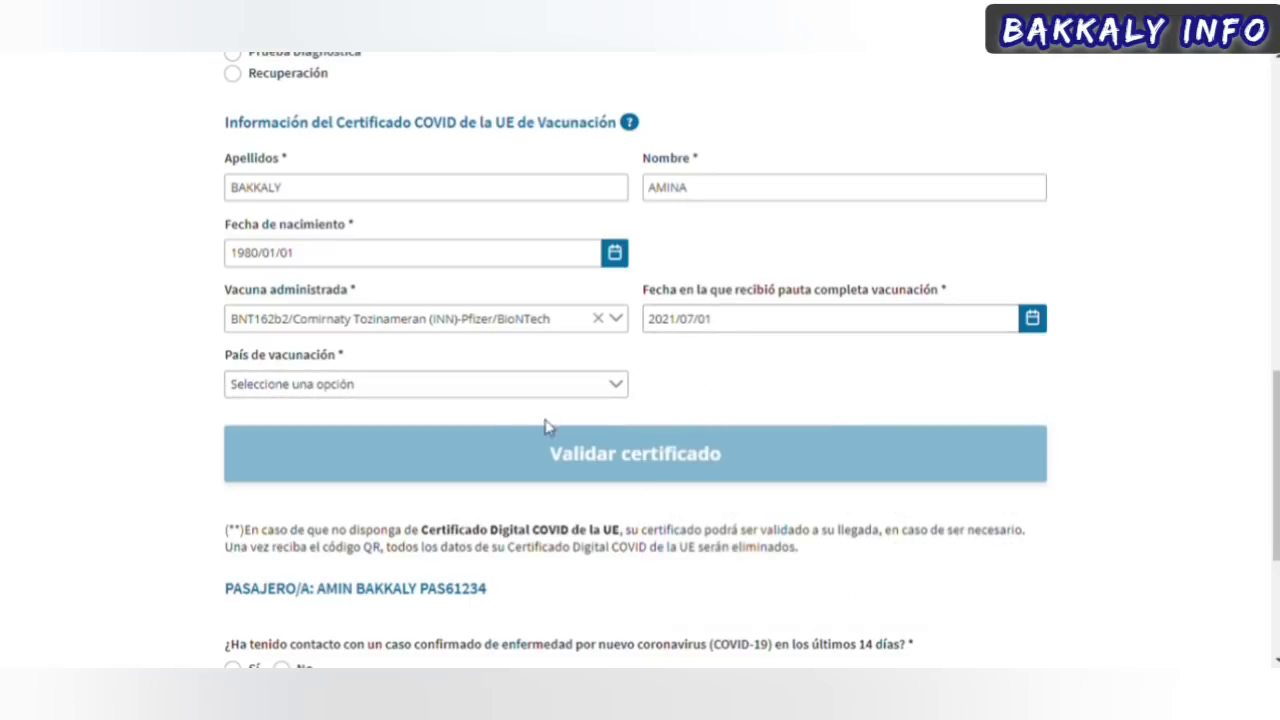
pyautogui.click(594, 397)
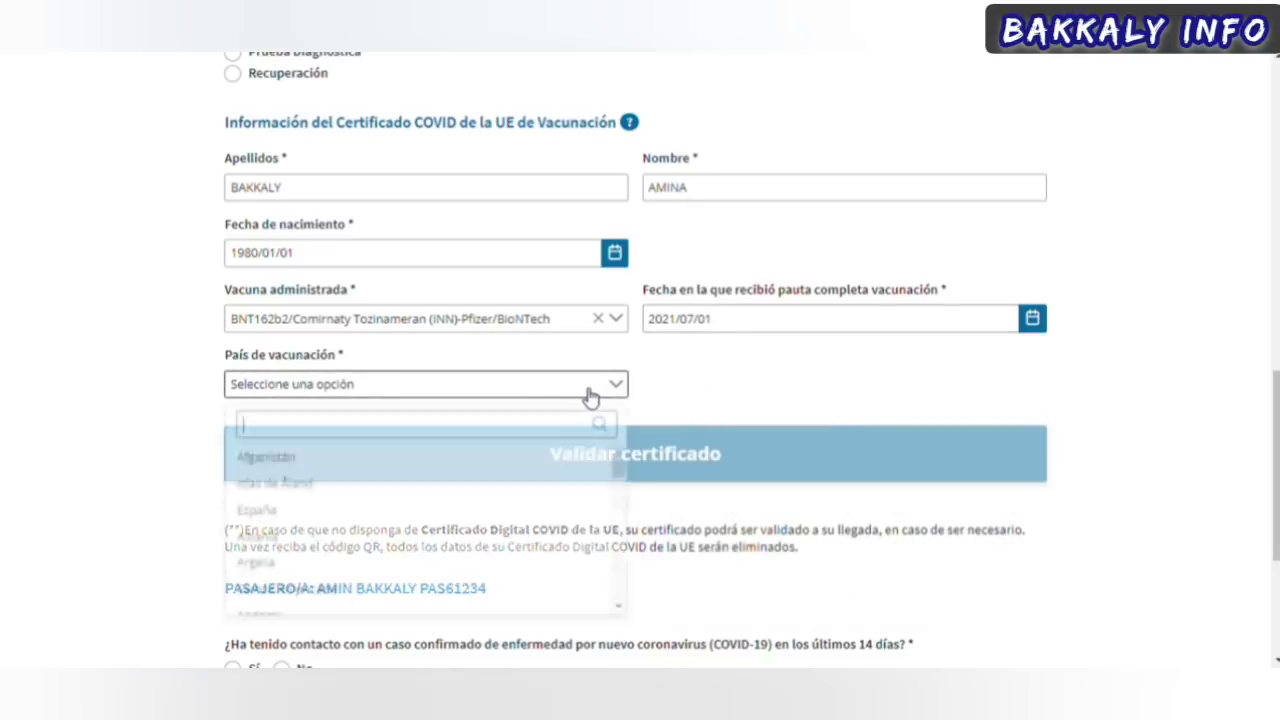
pyautogui.write('ES')
pyautogui.click(300, 454)
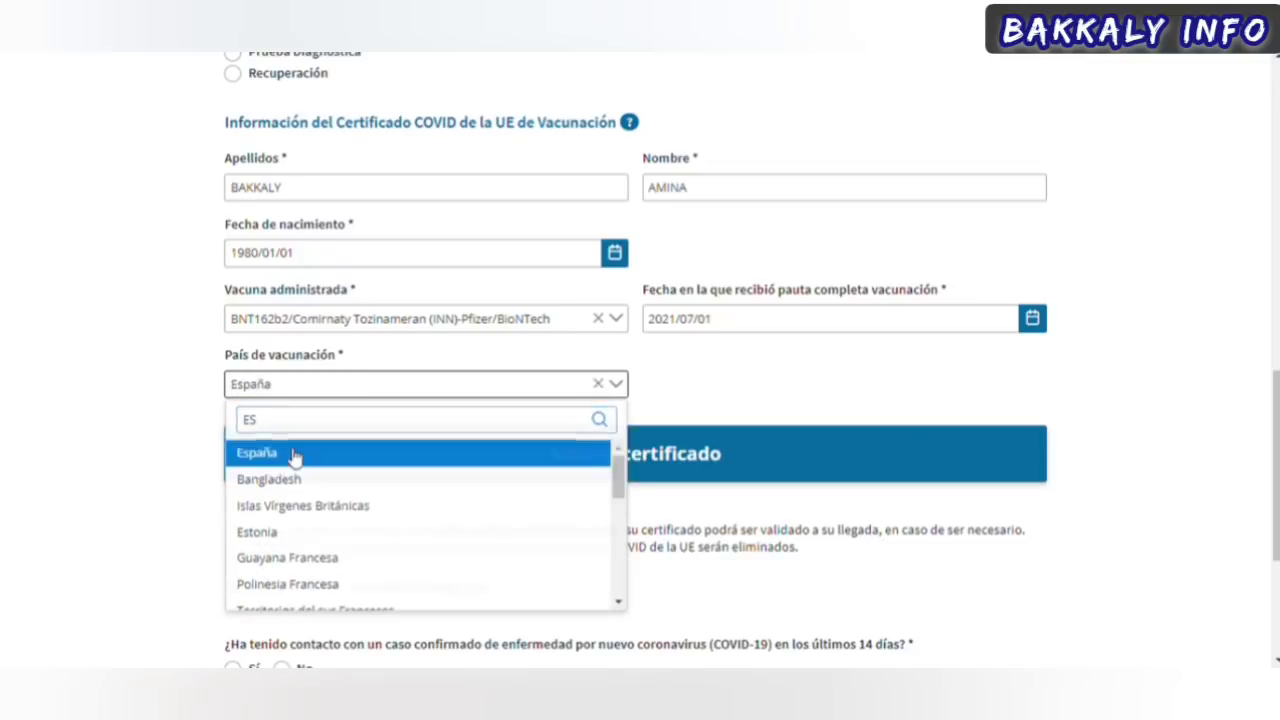
pyautogui.scroll(-3, 510, 460)
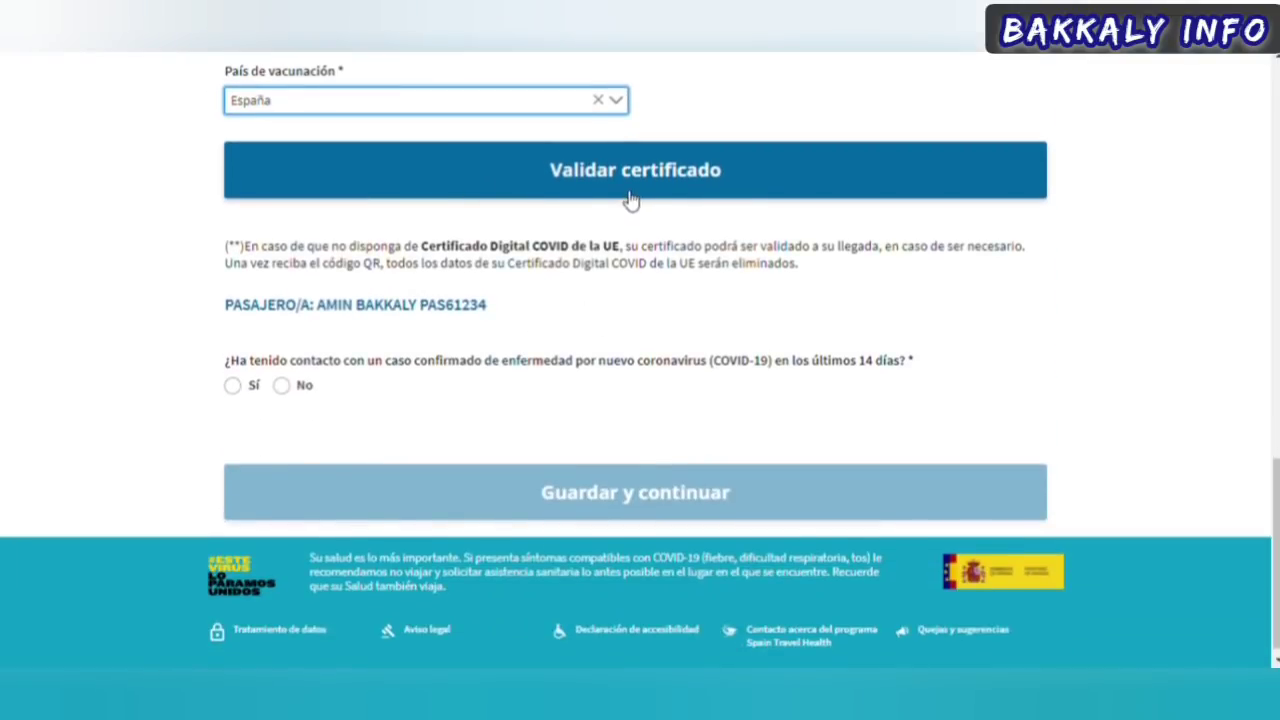
# Attempt to validate the certificate, accepting the Marruecos origin warning
pyautogui.click(631, 200)
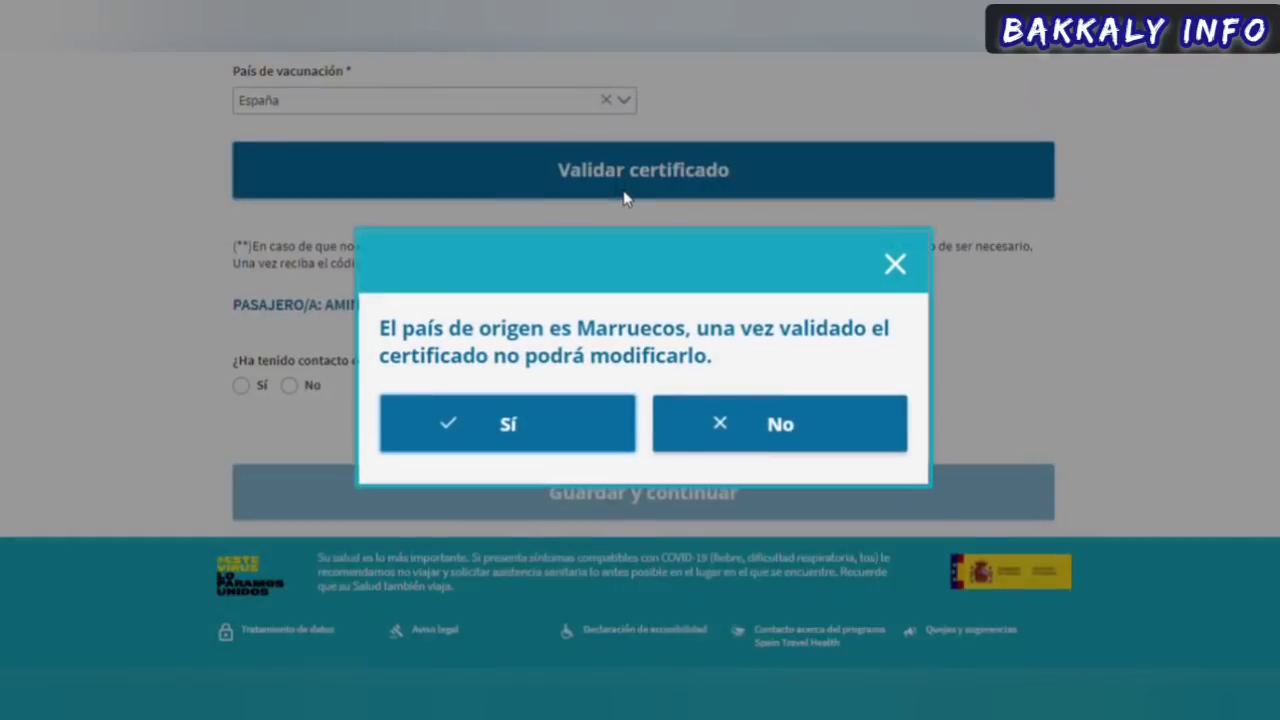
pyautogui.click(508, 428)
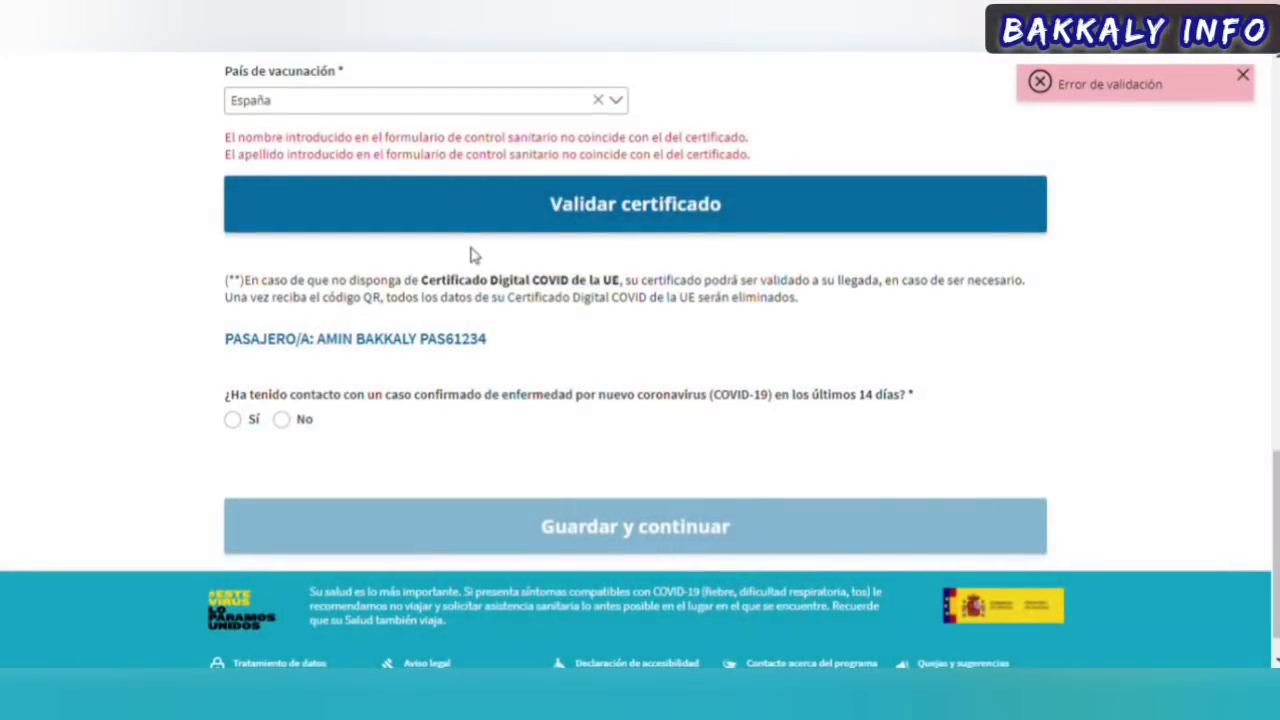
pyautogui.scroll(1, 391, 285)
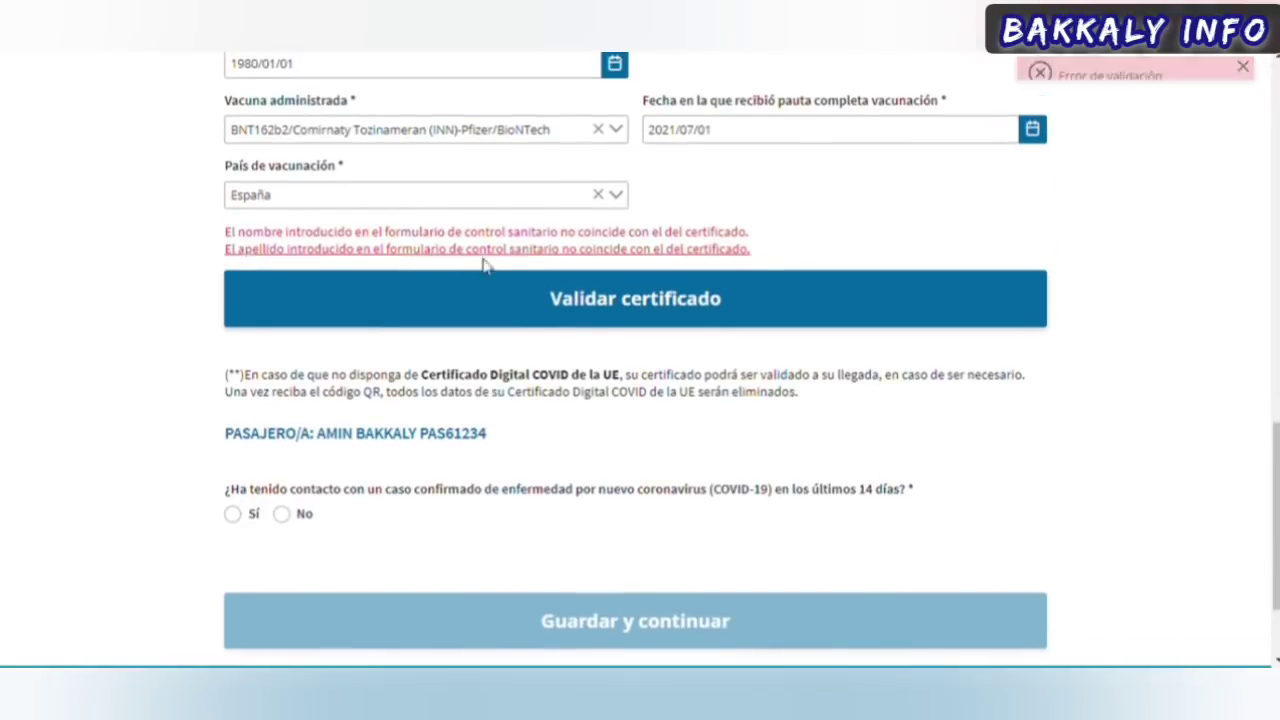
pyautogui.scroll(2, 549, 314)
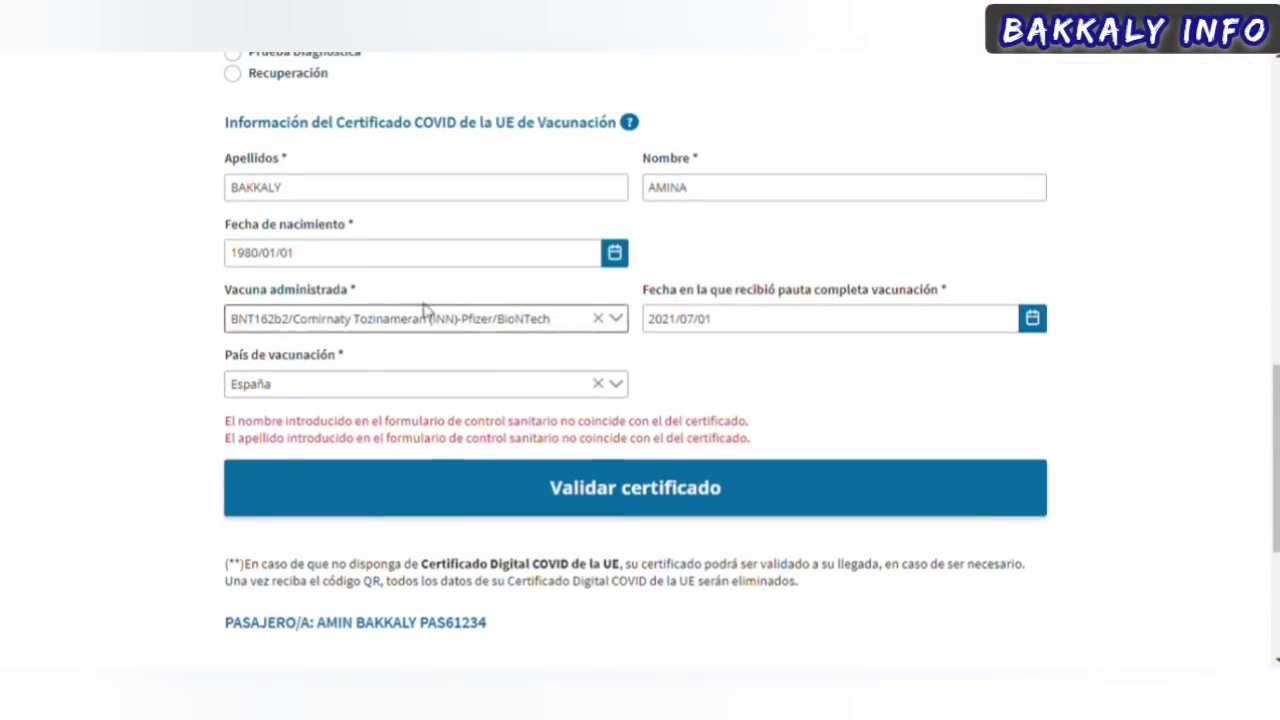
# Swap the holder's surname and first name, then validate the certificate and confirm the warning
pyautogui.moveTo(310, 192); pyautogui.dragTo(113, 190)
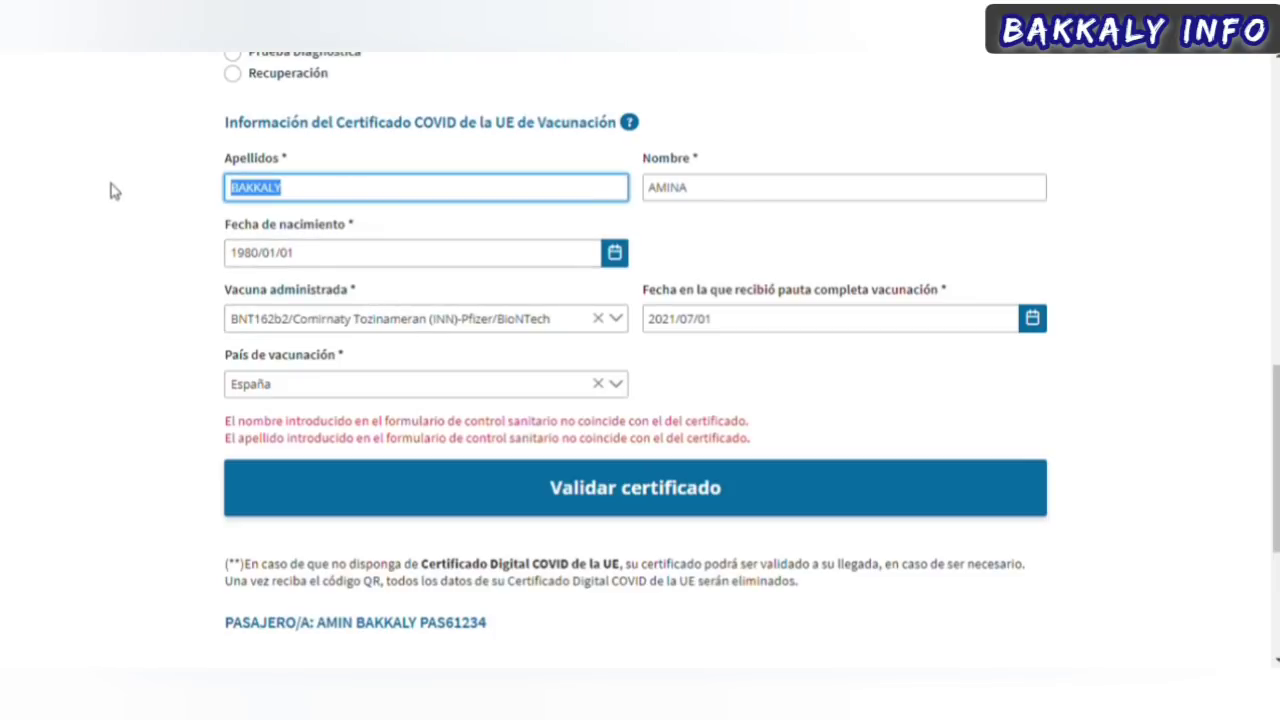
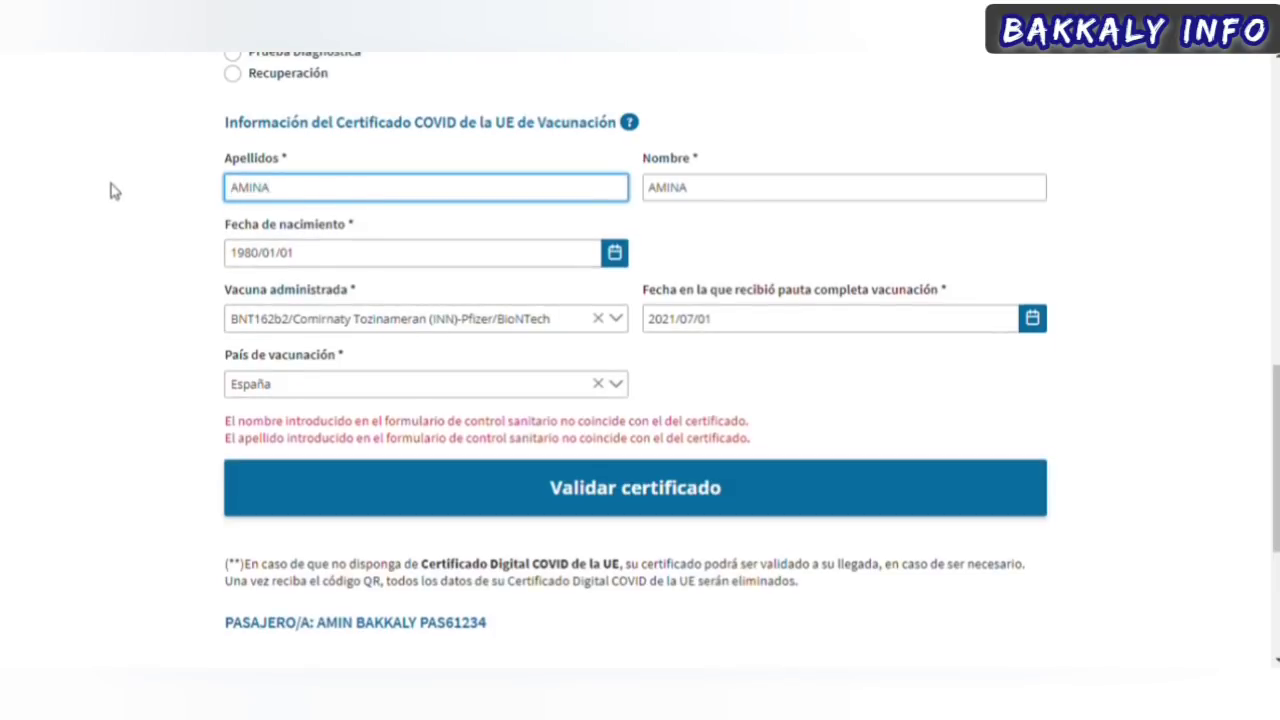
pyautogui.press('Tab')
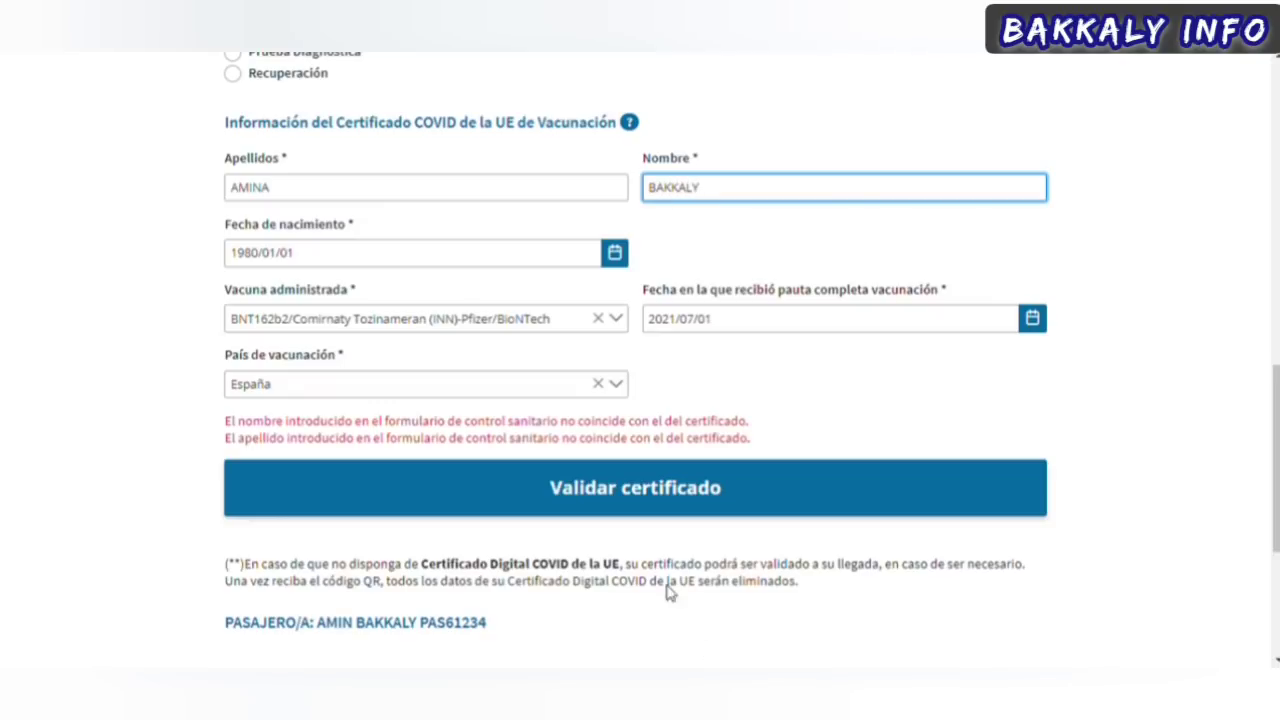
pyautogui.click(595, 495)
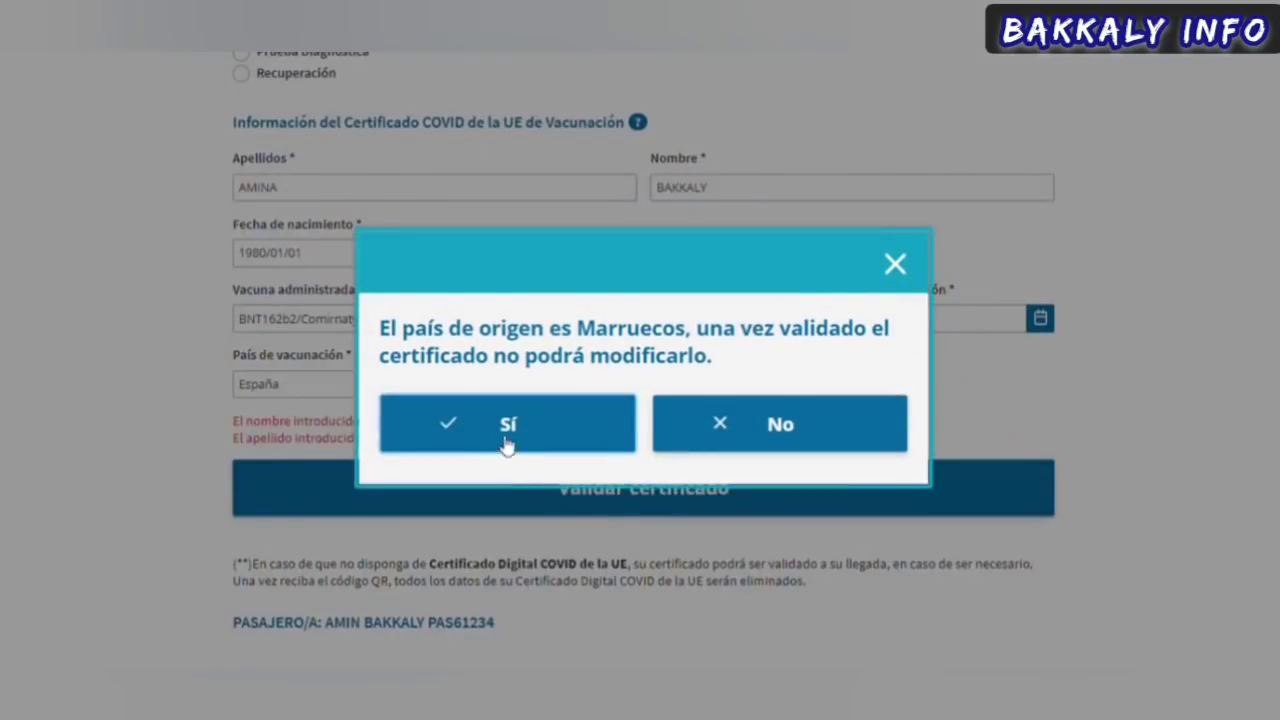
pyautogui.click(507, 430)
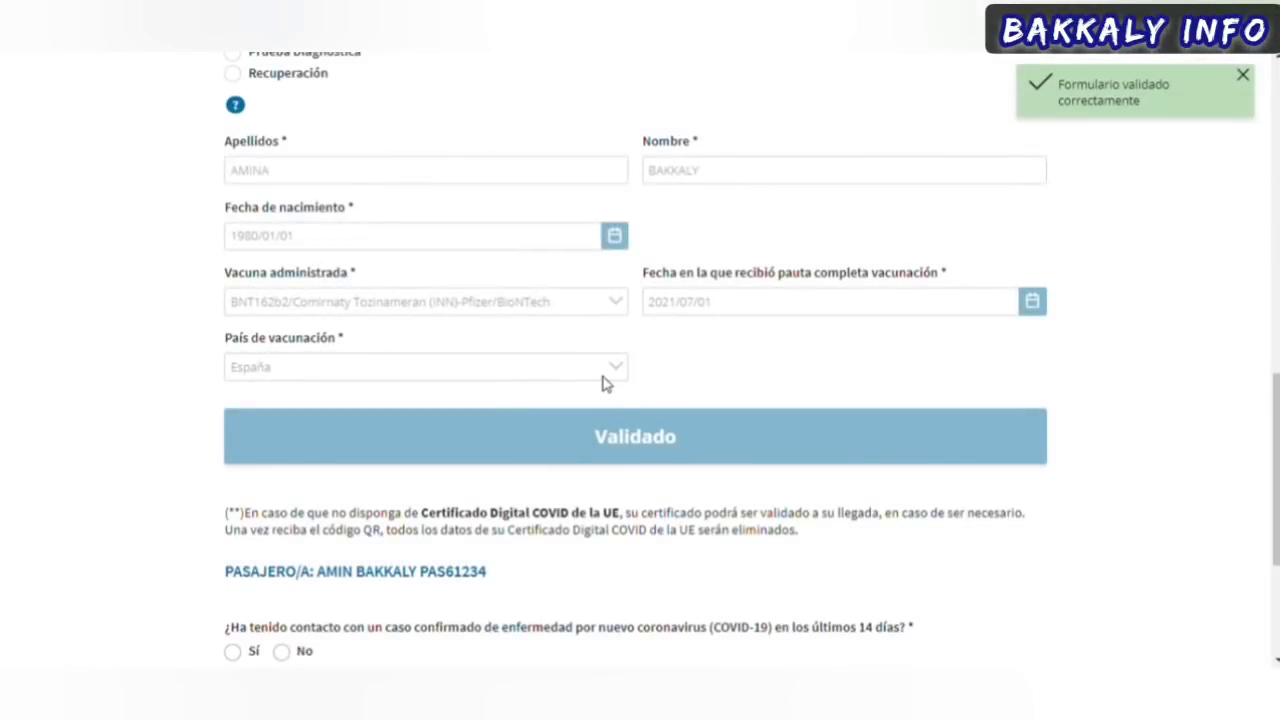
# For the second passenger, answer No to contact and choose Otro Certificado with Prueba Diagnóstica
pyautogui.scroll(-2, 622, 388)
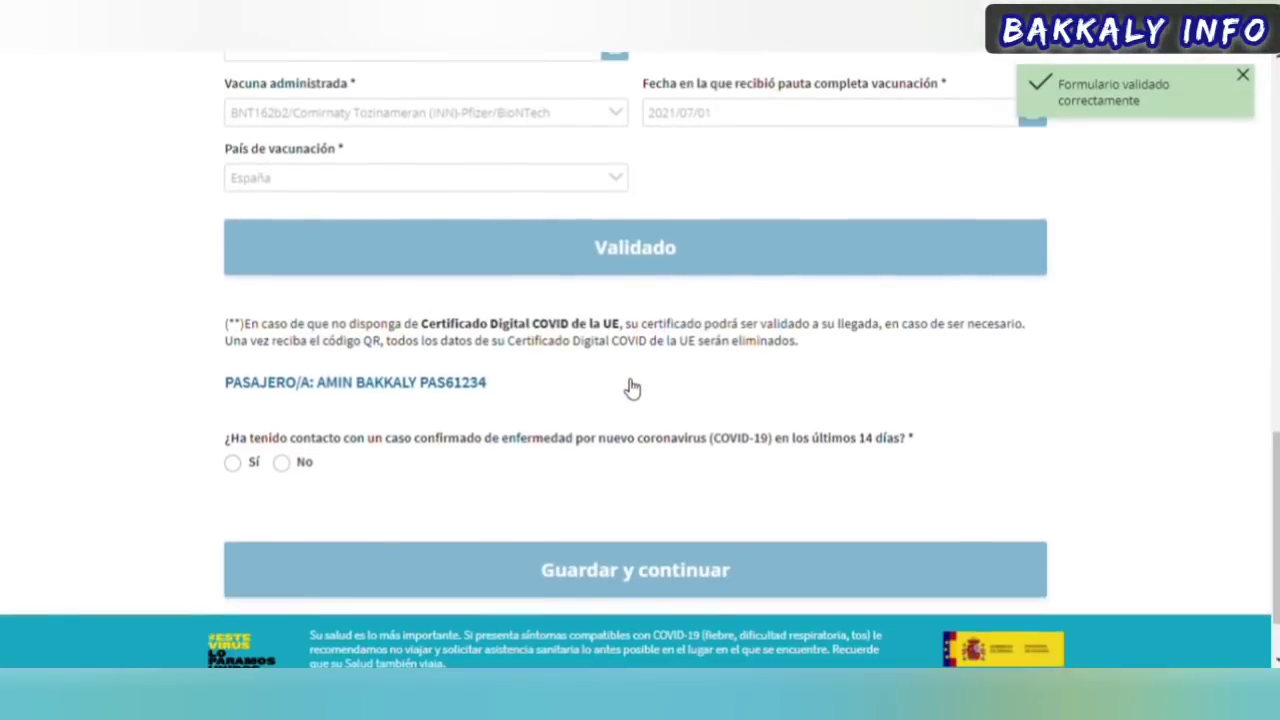
pyautogui.click(284, 465)
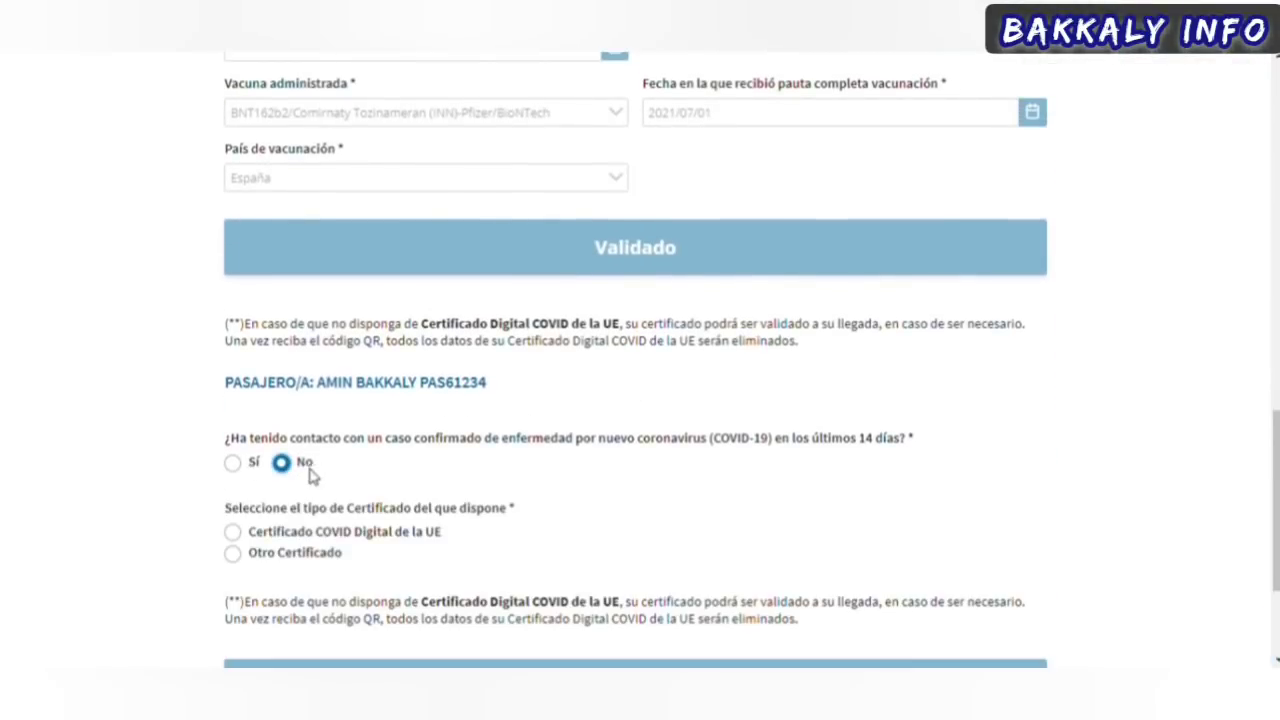
pyautogui.scroll(-2, 329, 471)
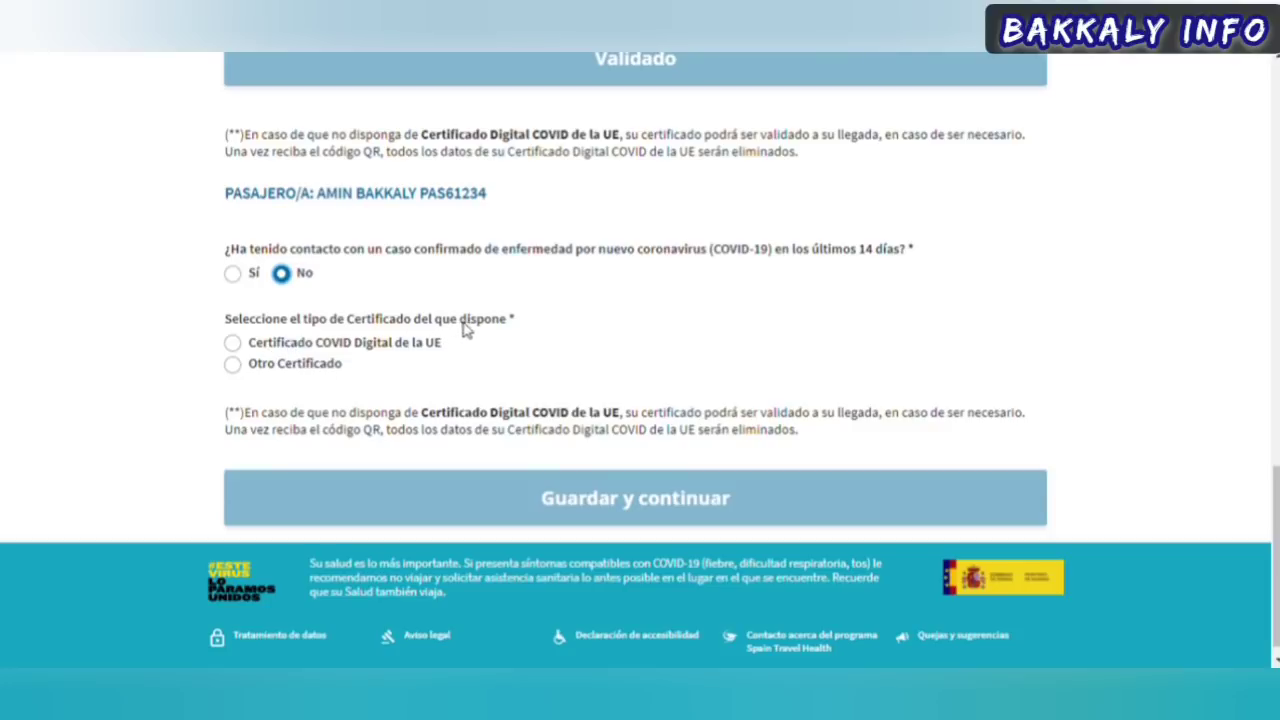
pyautogui.click(237, 375)
pyautogui.scroll(-1, 256, 390)
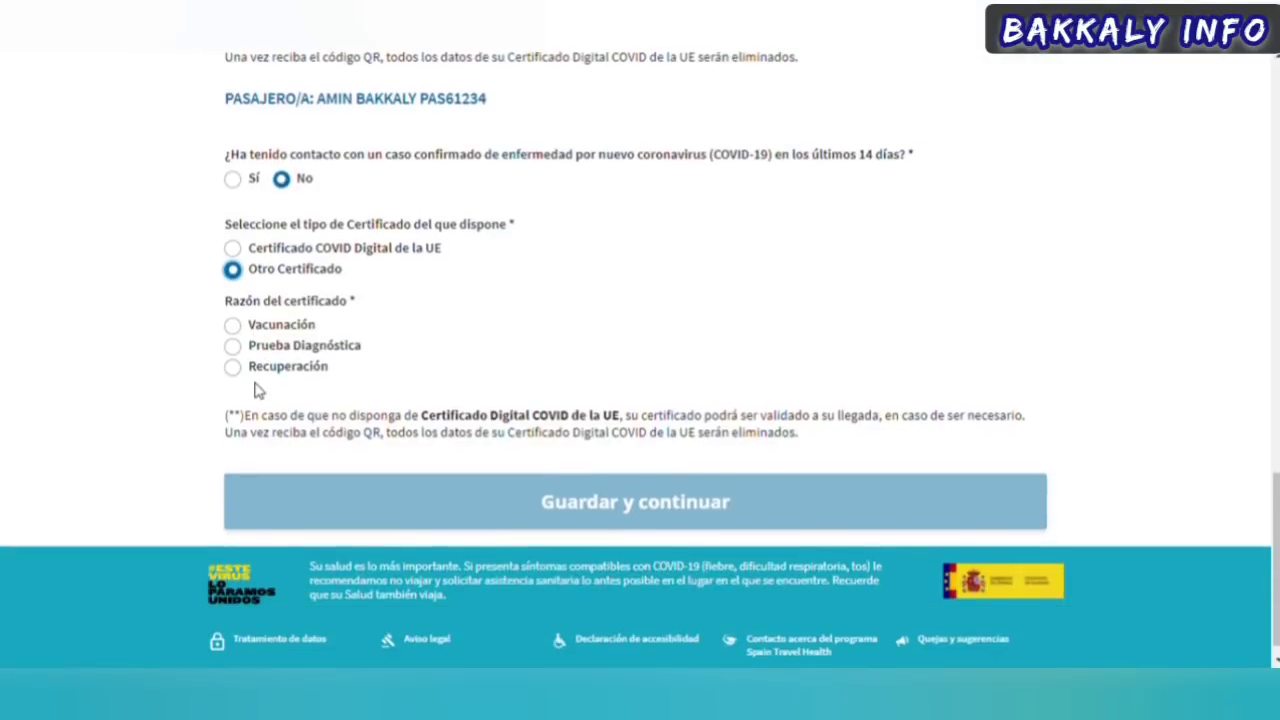
pyautogui.click(233, 347)
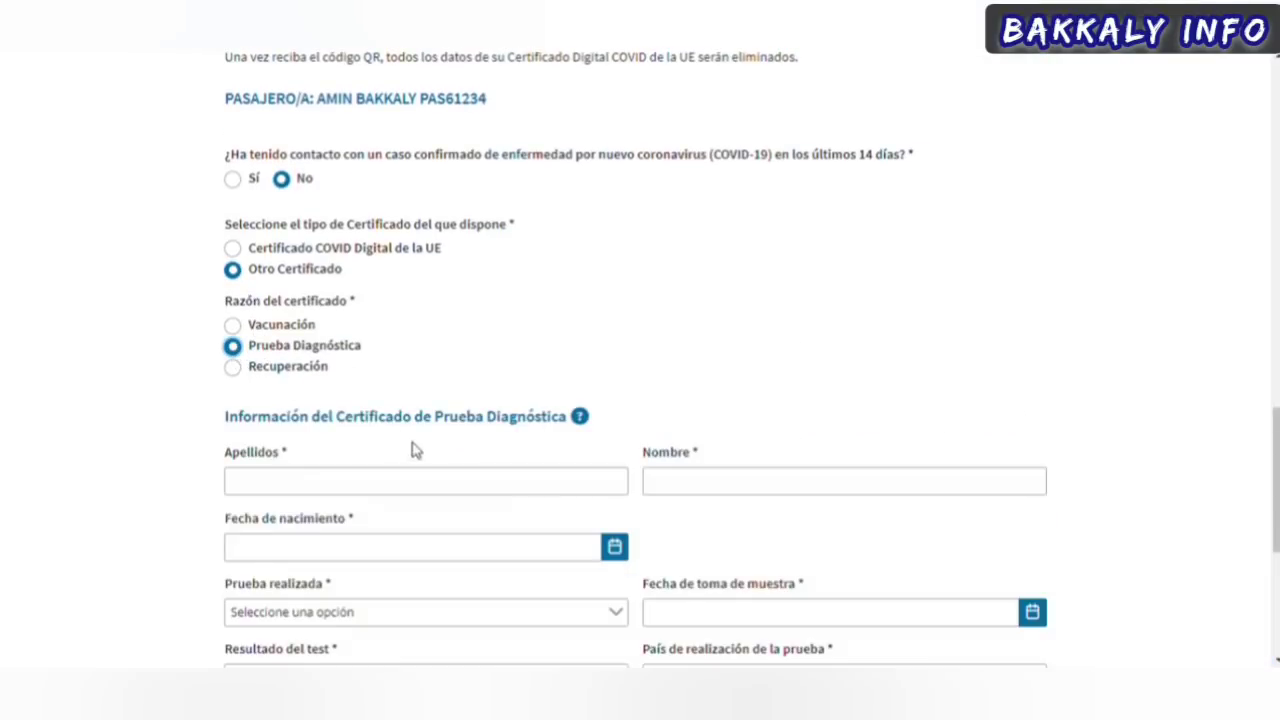
pyautogui.scroll(-1, 416, 450)
# Enter the passenger's surname and name and set the birth date to 2008/01/01
pyautogui.click(452, 393)
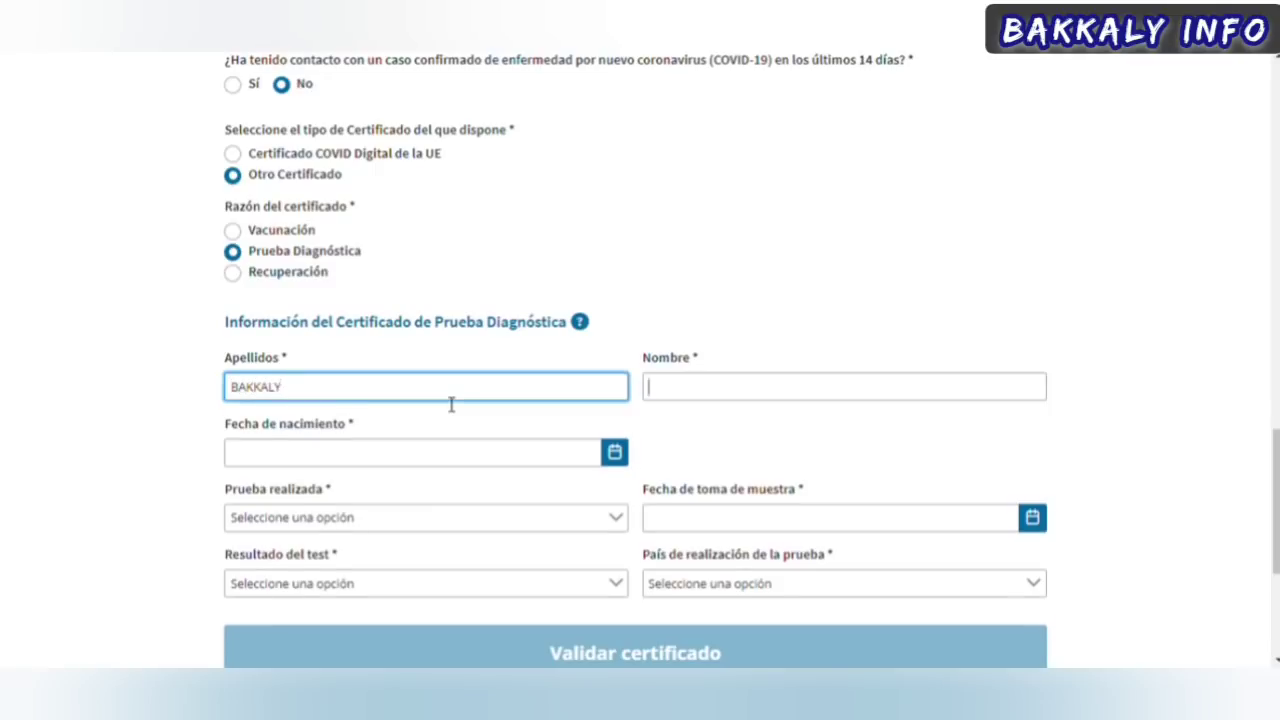
pyautogui.write('AM')
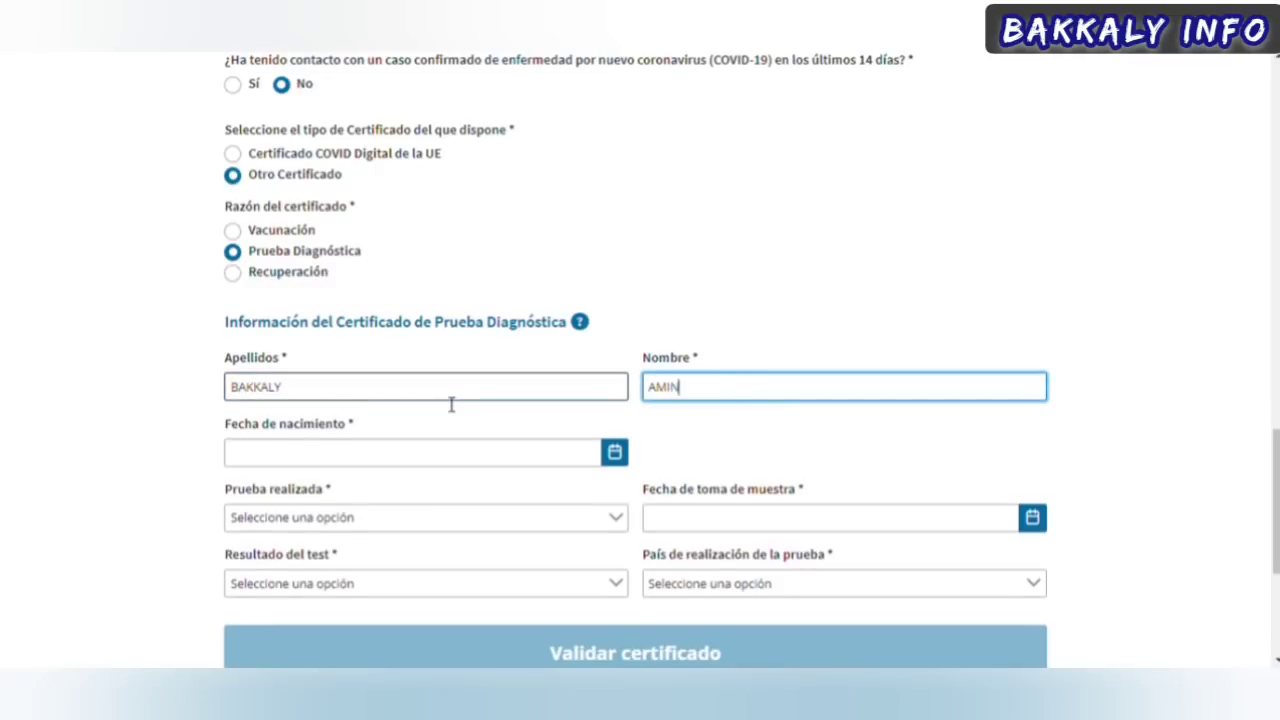
pyautogui.write('IN')
pyautogui.click(615, 454)
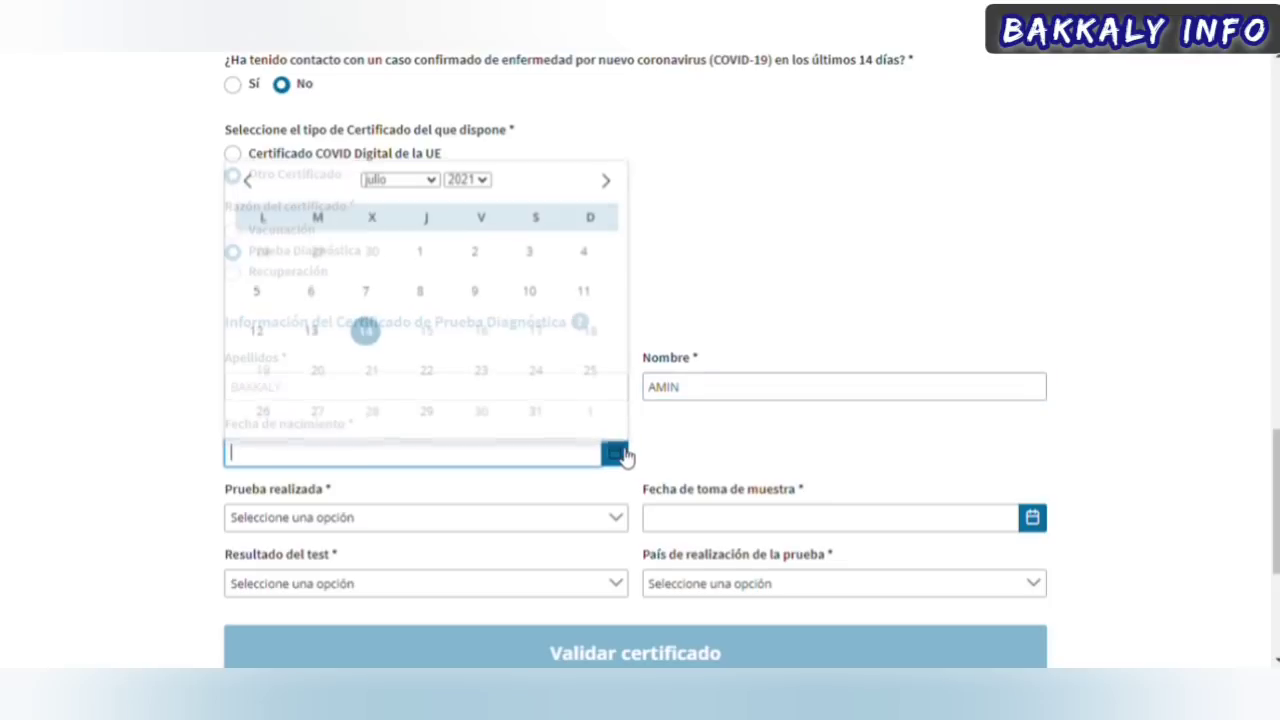
pyautogui.click(478, 177)
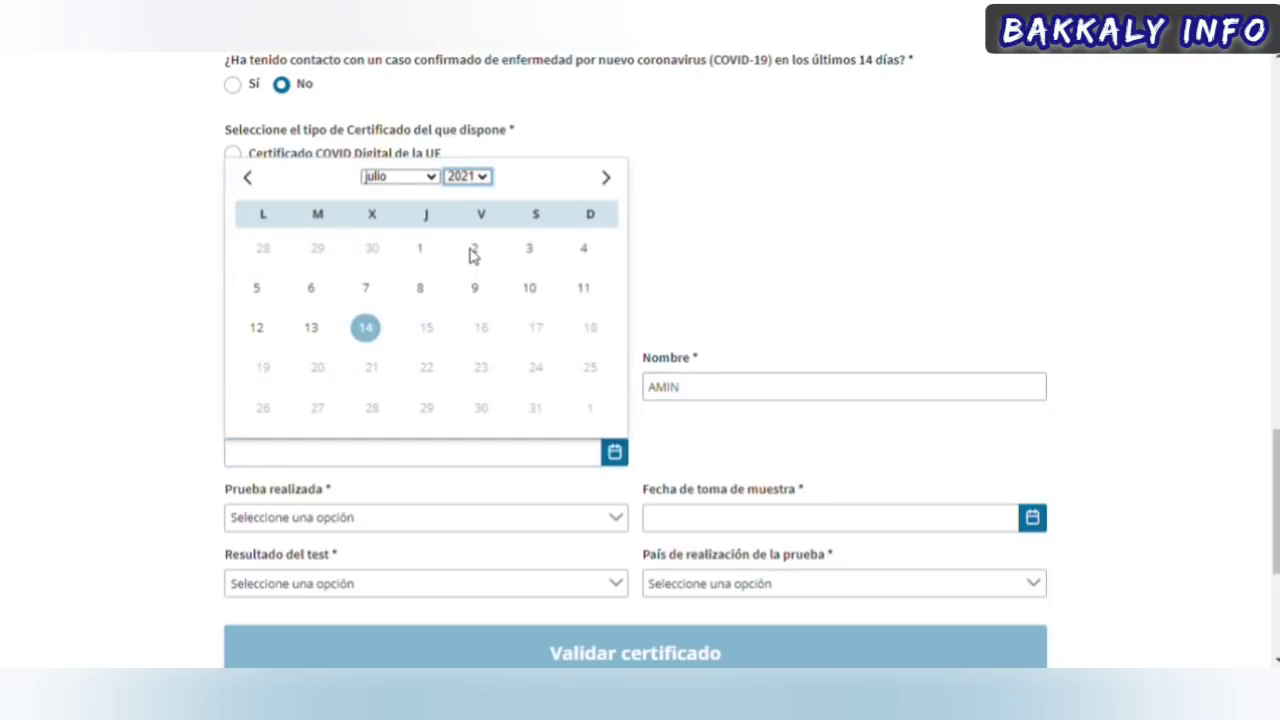
pyautogui.click(447, 261)
pyautogui.click(421, 180)
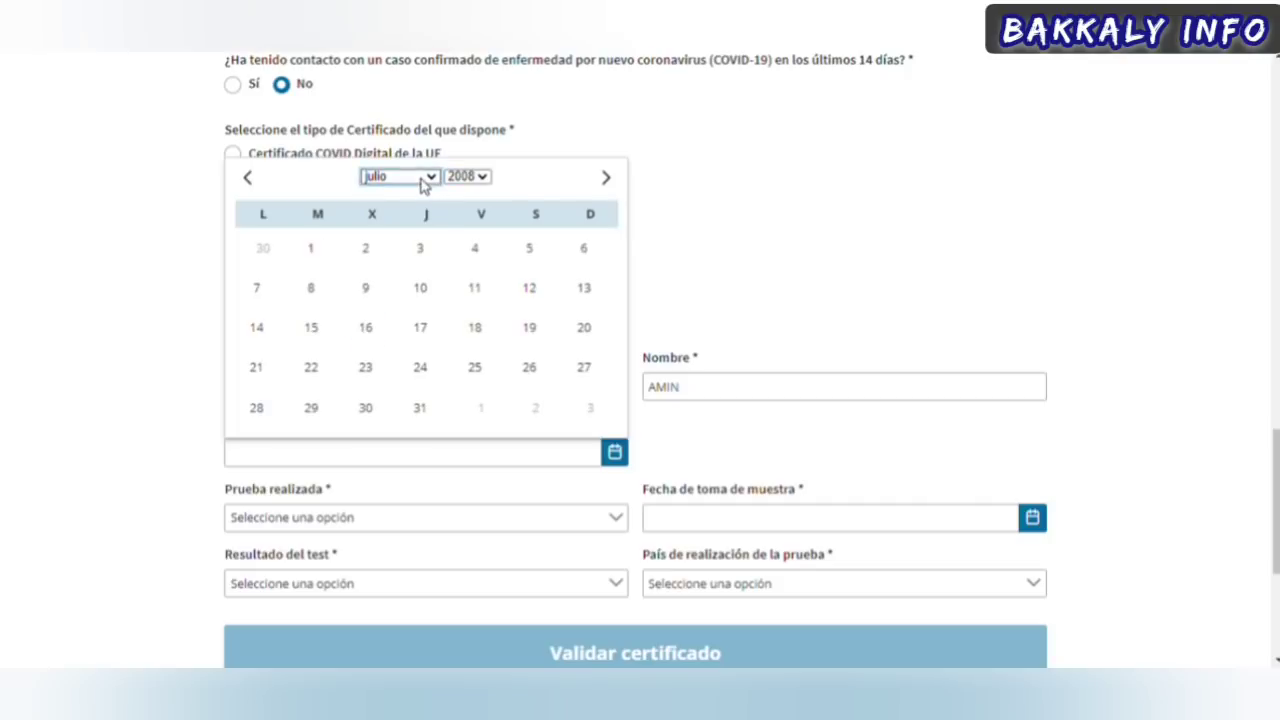
pyautogui.click(407, 202)
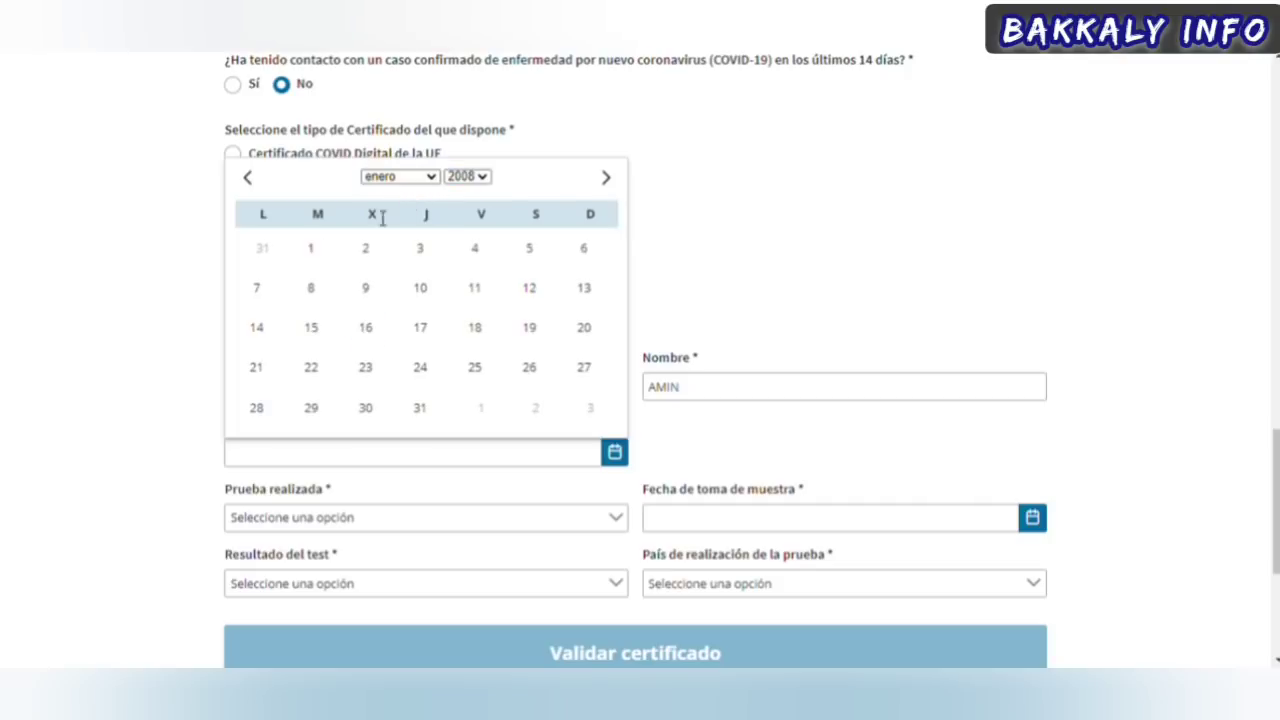
pyautogui.click(320, 252)
# Choose the rapid antigen test (RAT) with sample date 2021/07/13
pyautogui.scroll(-1, 509, 460)
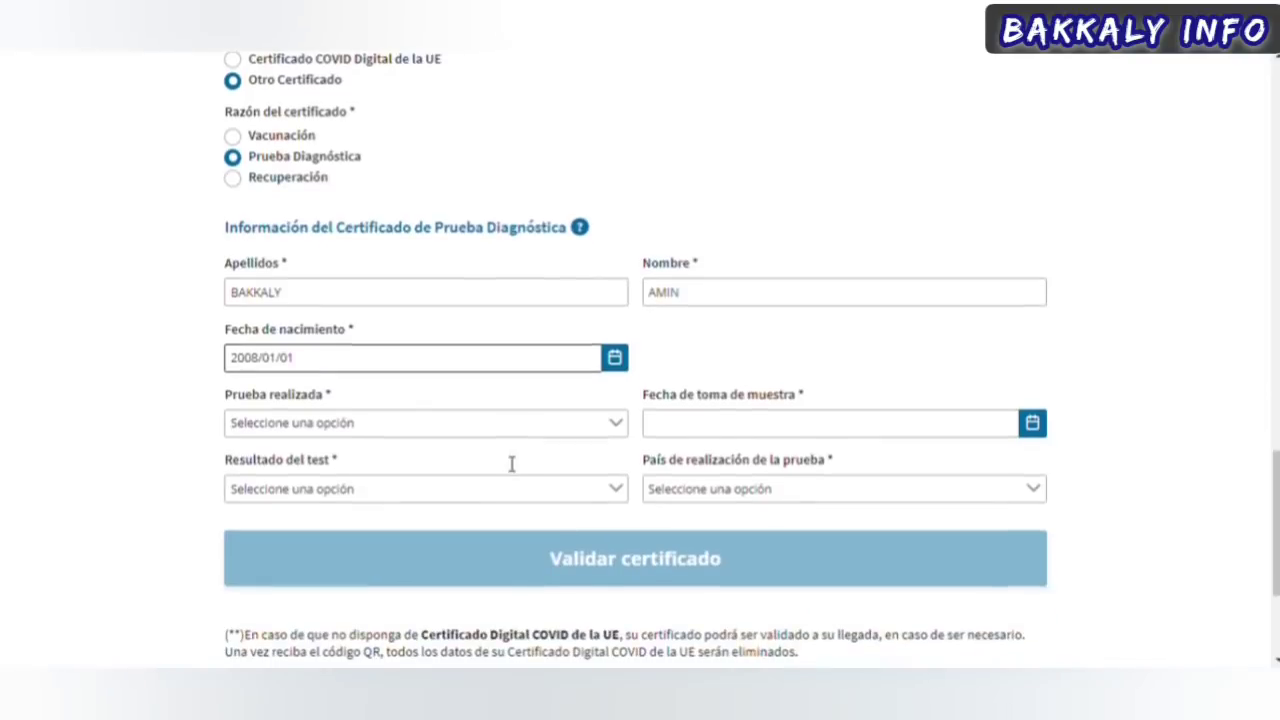
pyautogui.click(511, 463)
pyautogui.click(624, 426)
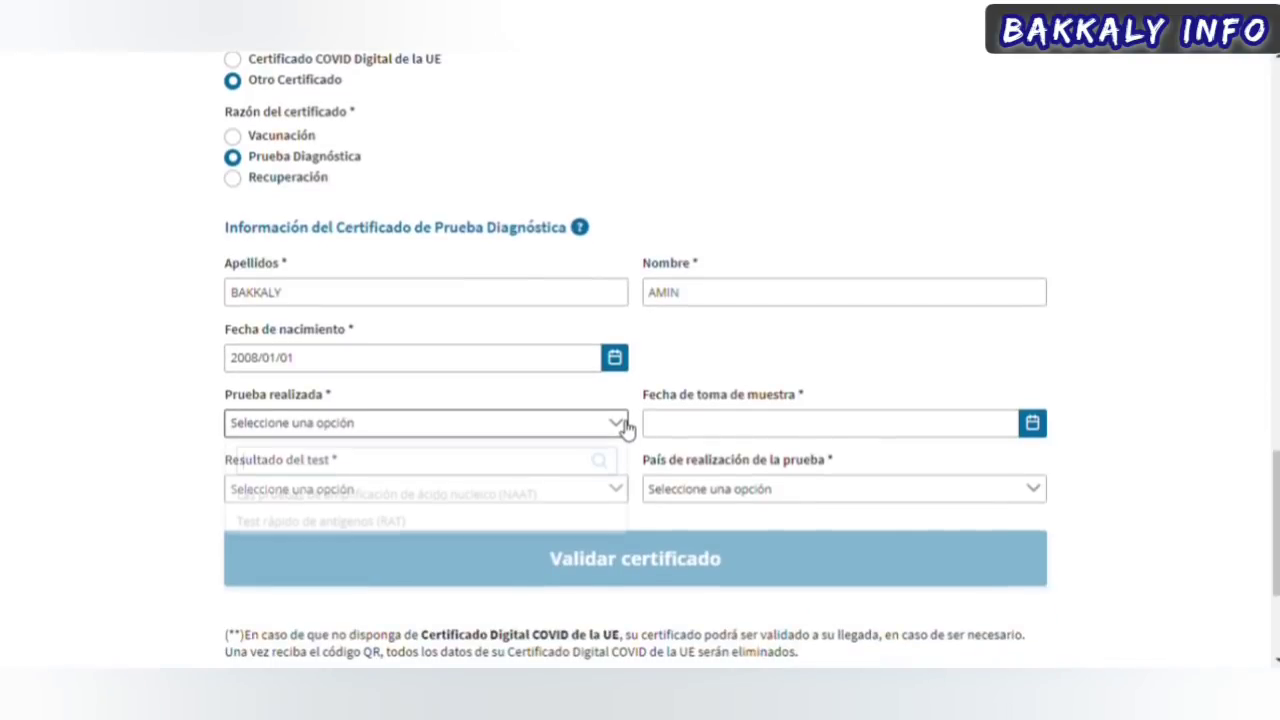
pyautogui.click(481, 522)
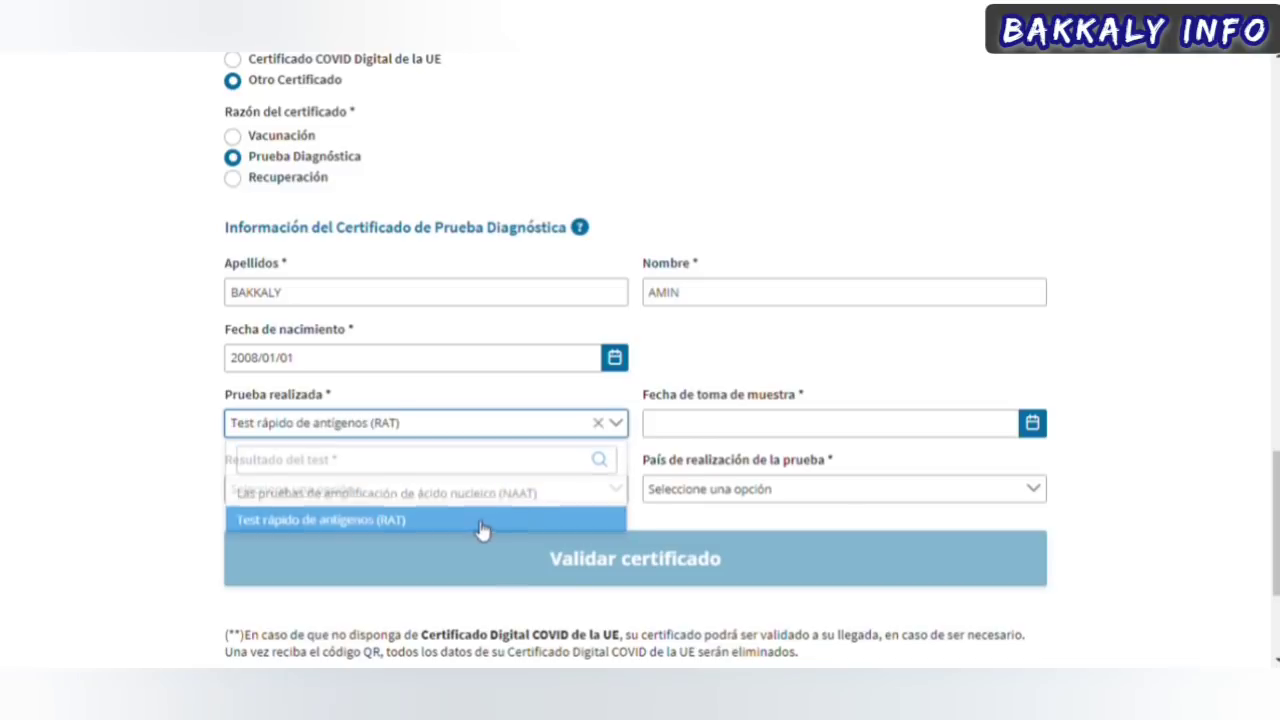
pyautogui.click(1031, 425)
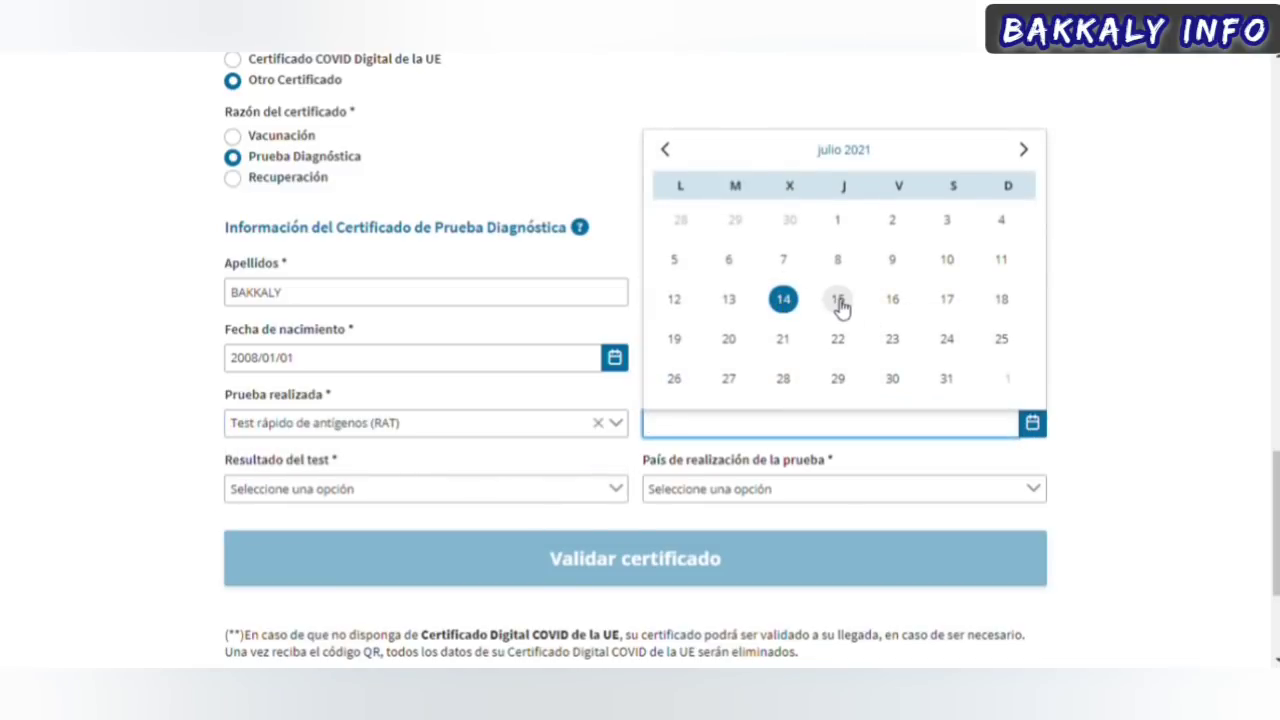
pyautogui.click(729, 300)
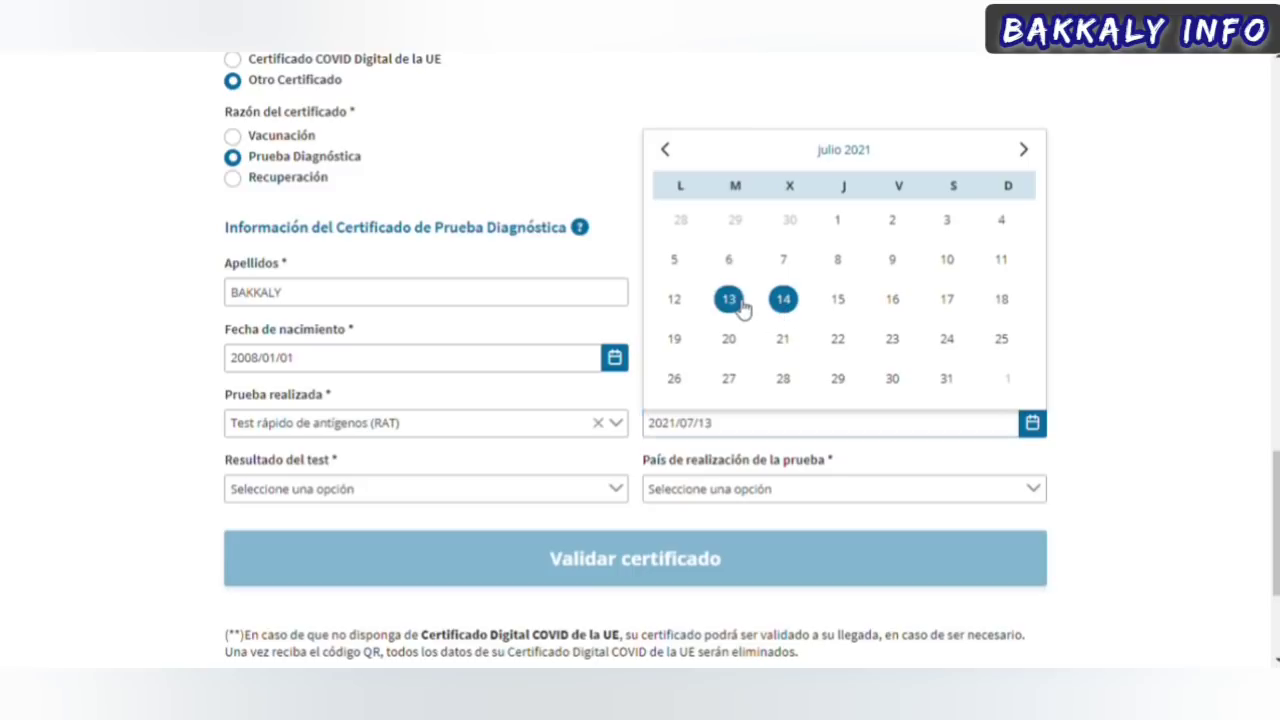
# Set the test result to NEGATIVO and the test country to Marruecos
pyautogui.click(621, 490)
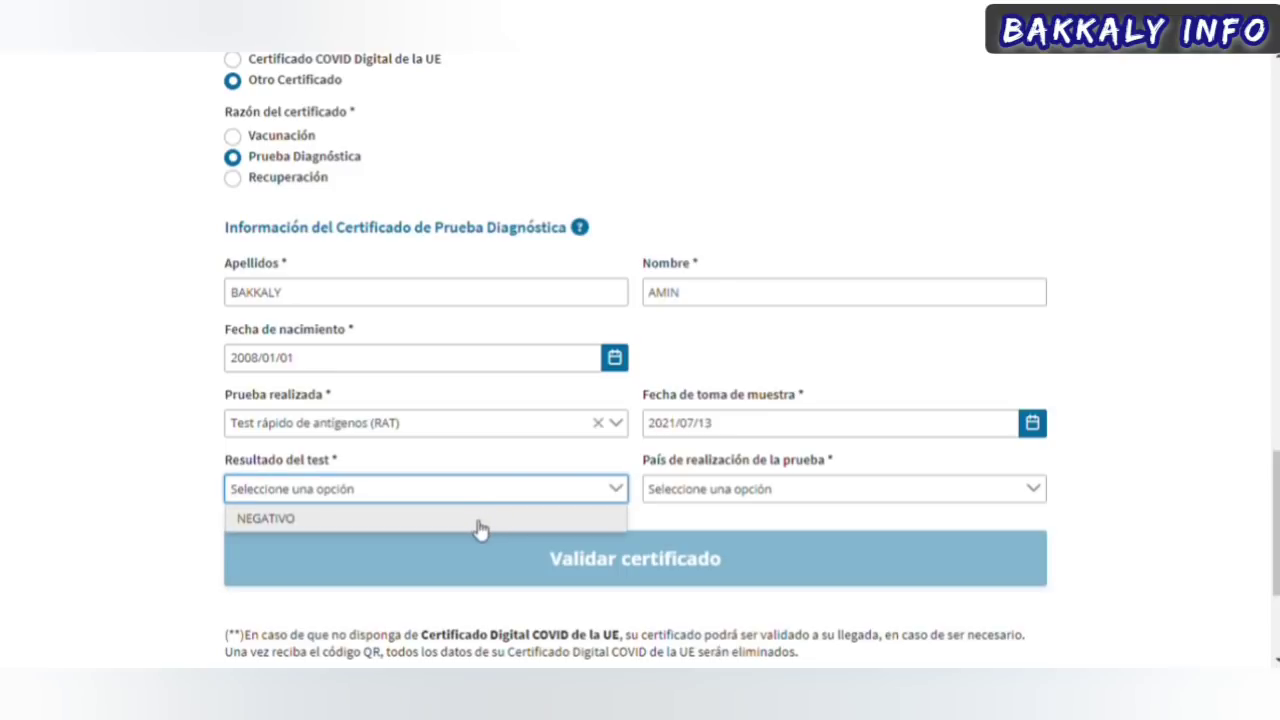
pyautogui.click(480, 521)
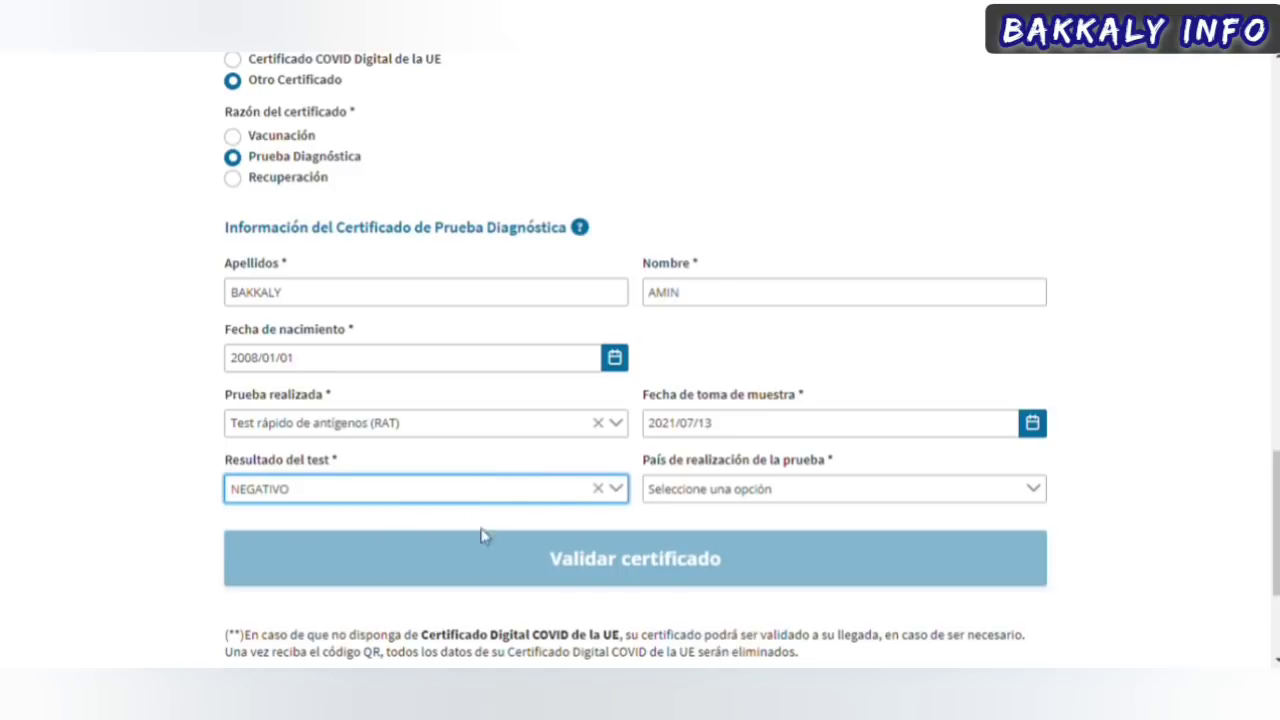
pyautogui.click(1035, 495)
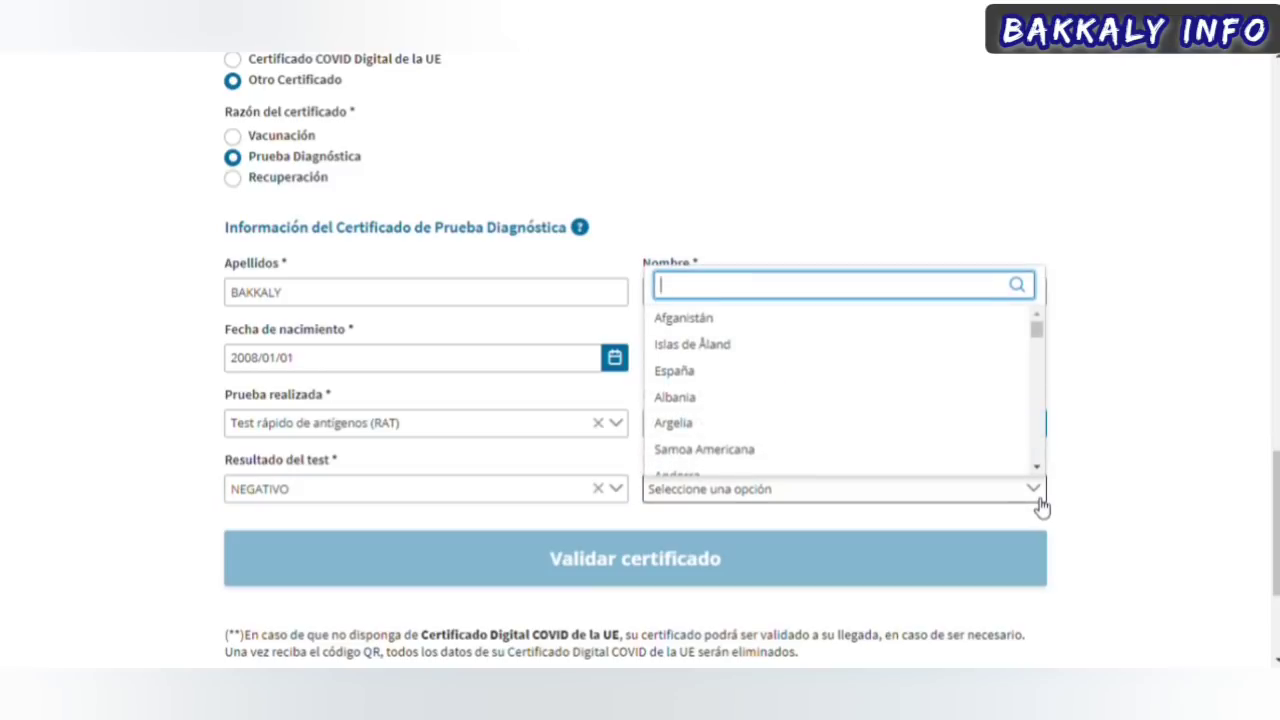
pyautogui.write('MARR')
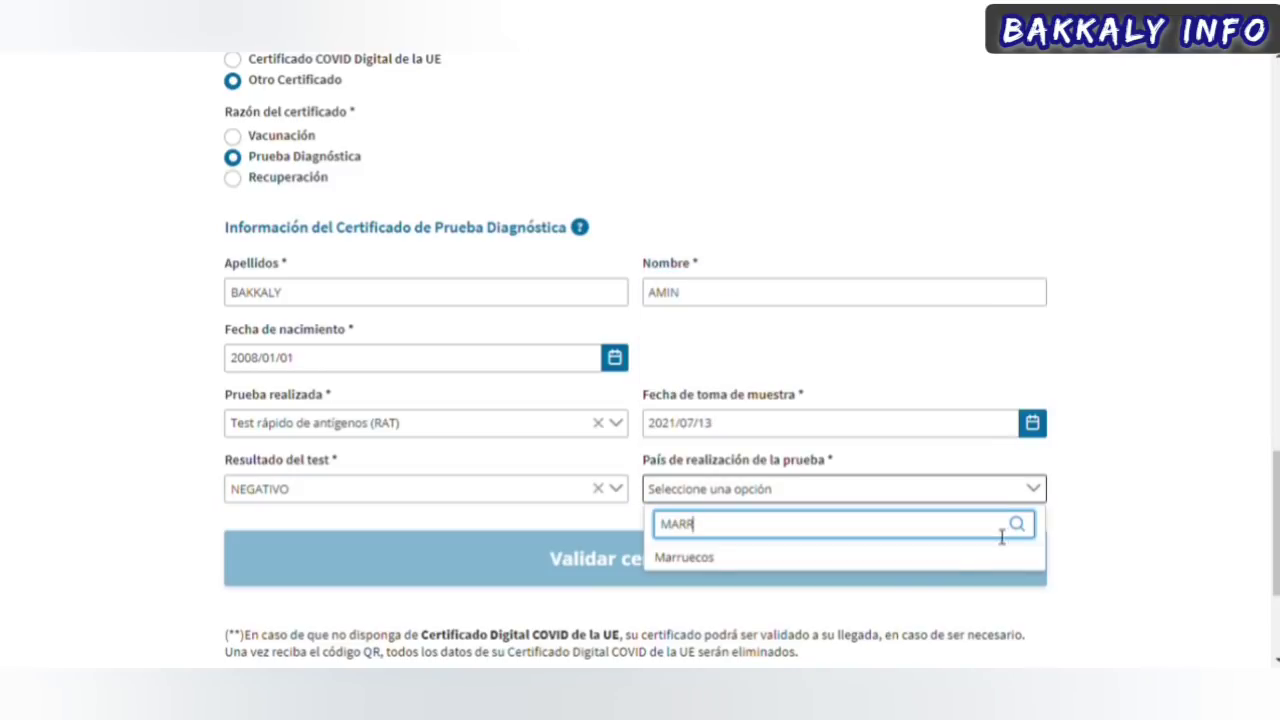
pyautogui.click(846, 560)
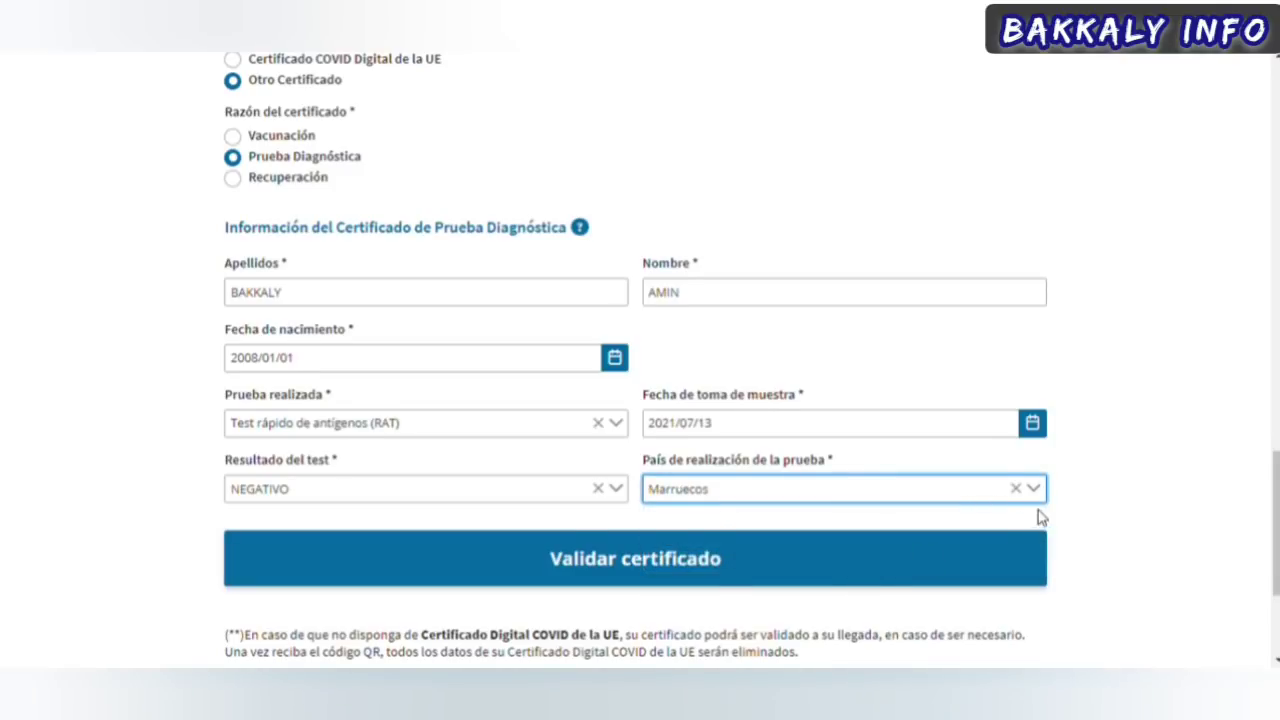
pyautogui.scroll(-2, 1040, 516)
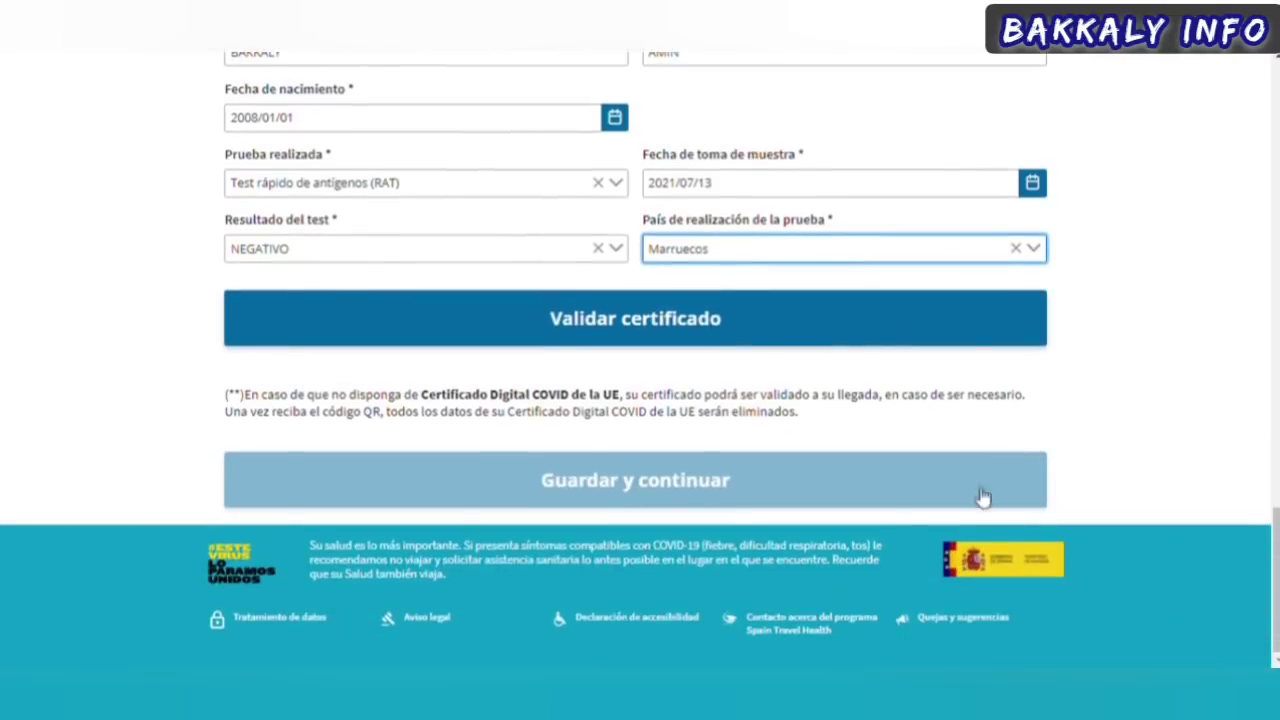
# Submit and confirm the certificate validation, which fails on a birth-date mismatch
pyautogui.click(590, 333)
pyautogui.click(531, 430)
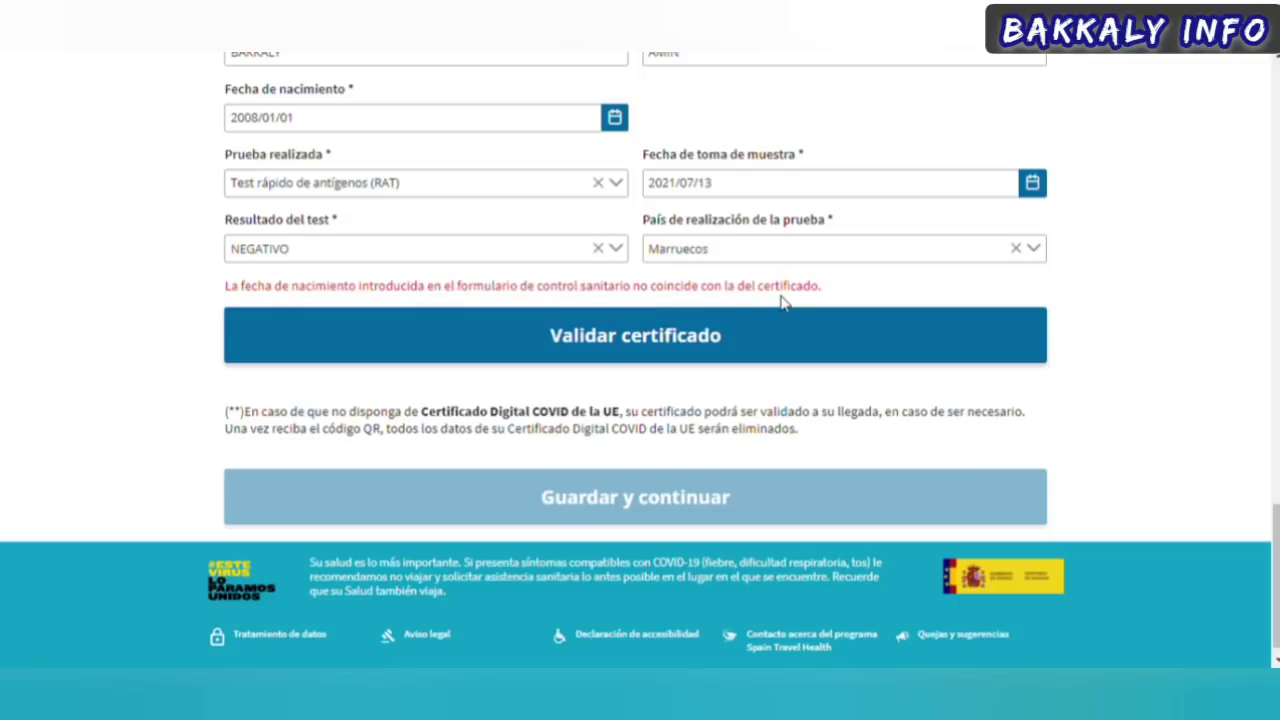
pyautogui.scroll(1, 786, 292)
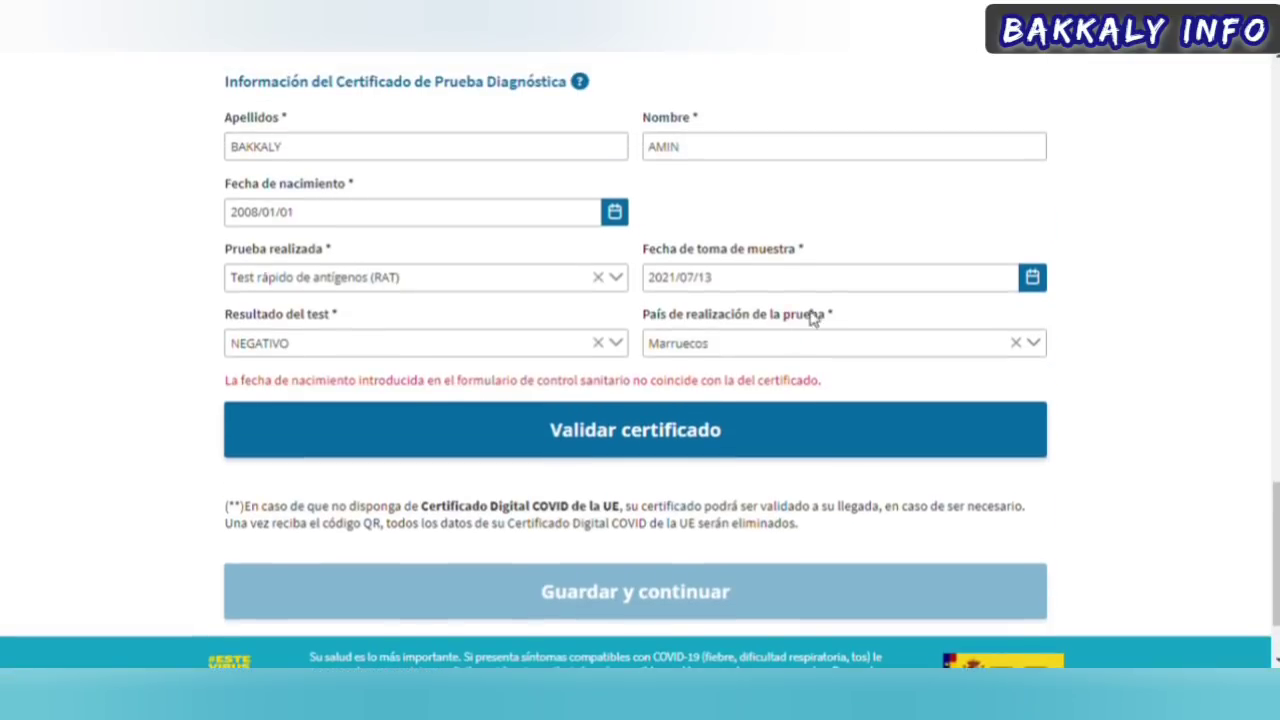
pyautogui.scroll(2, 551, 286)
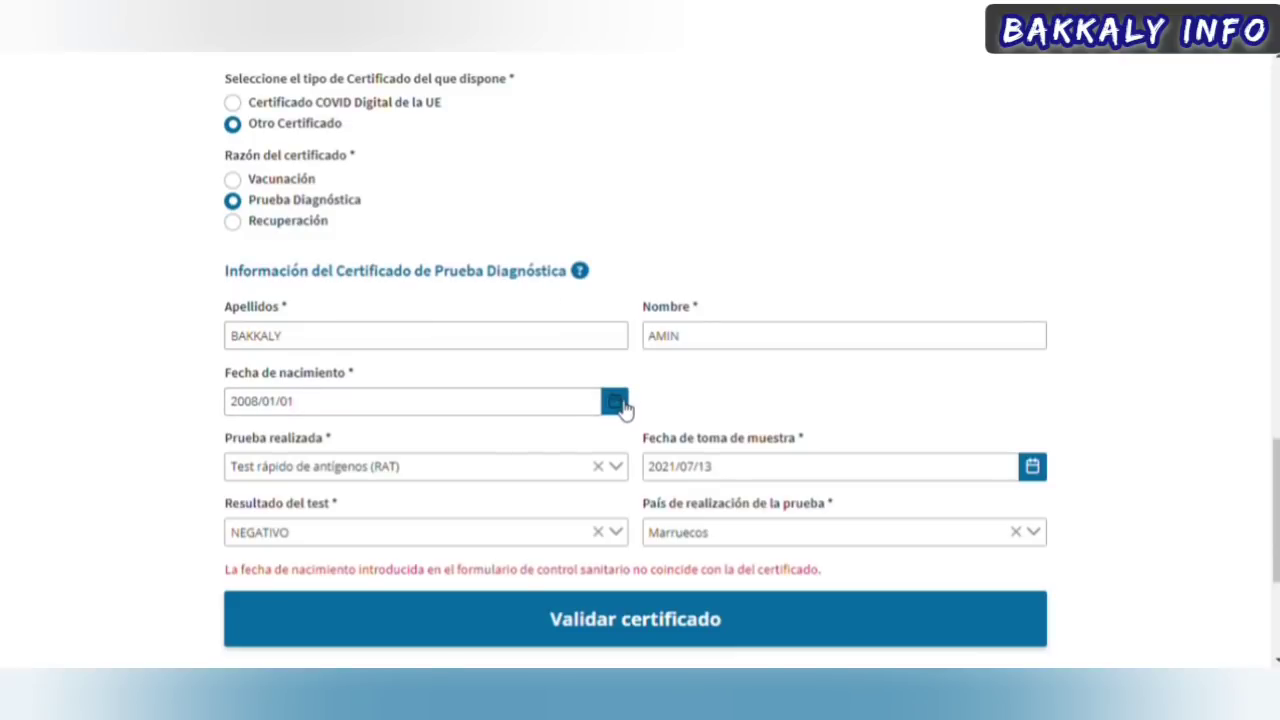
pyautogui.scroll(20, 586, 391)
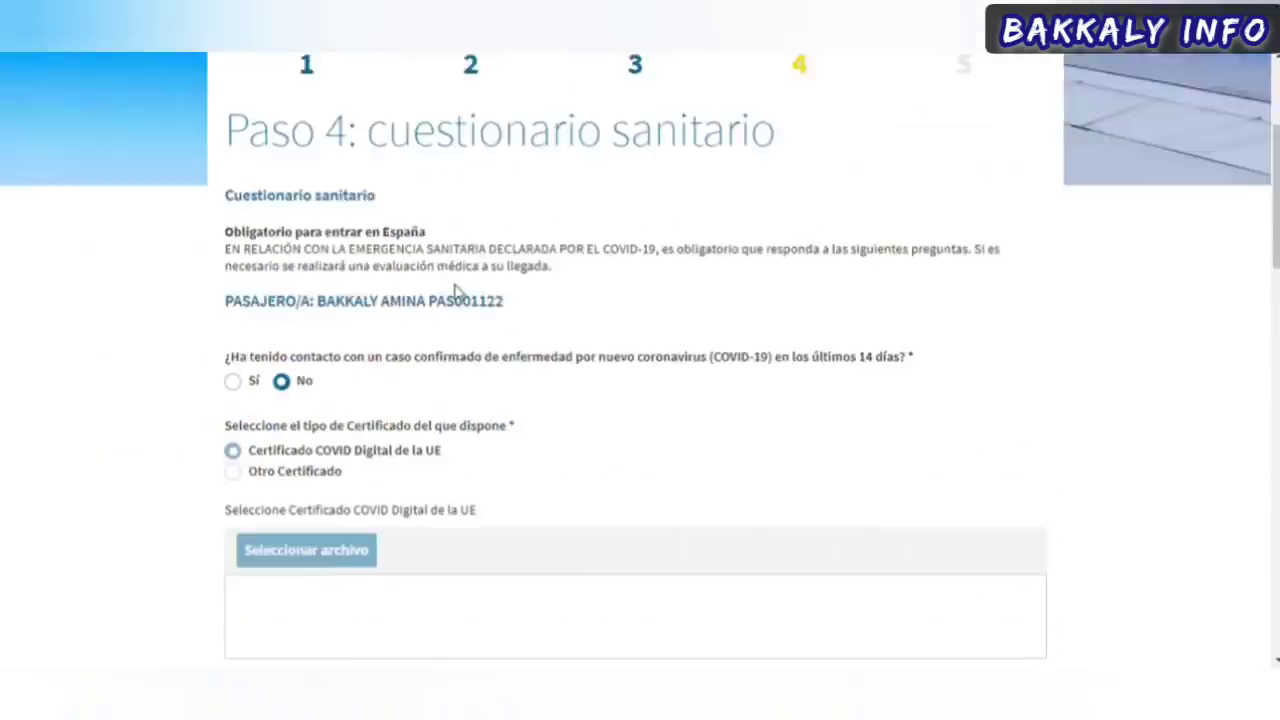
pyautogui.scroll(2, 455, 290)
# Check the passenger's recorded birth date (2008/08/01) in Step 2, then return to Step 4
pyautogui.click(465, 192)
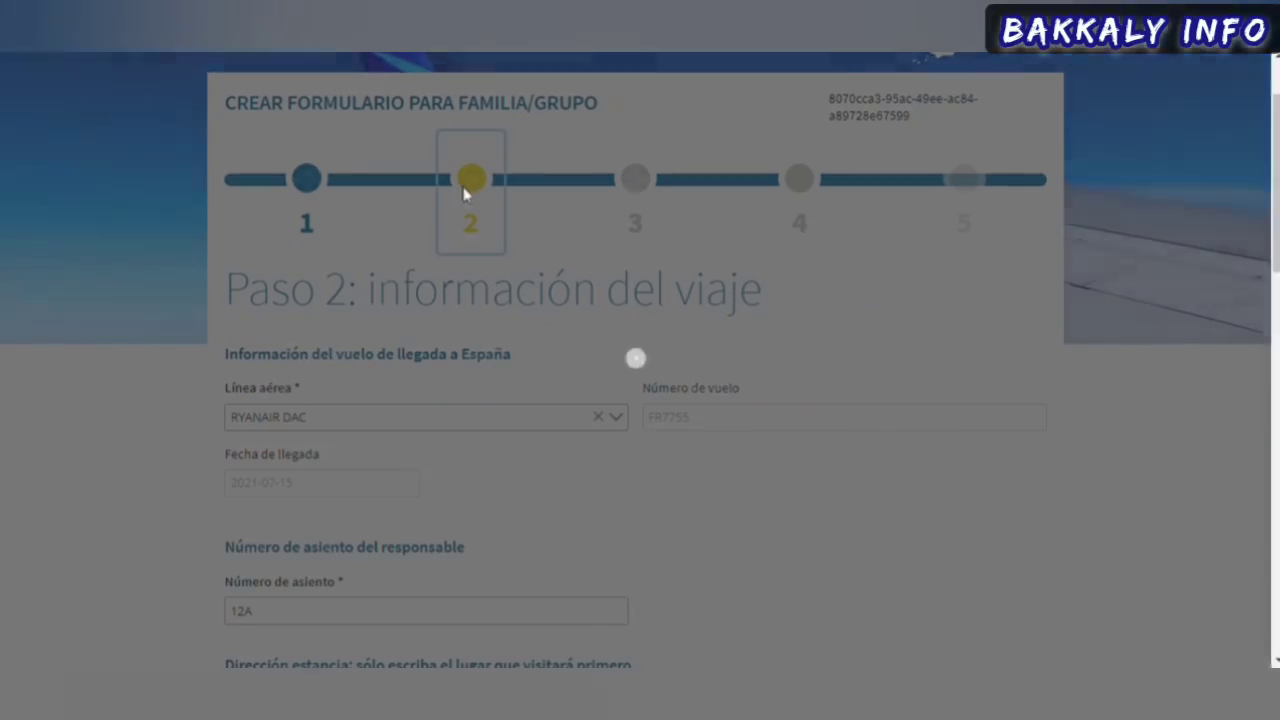
pyautogui.scroll(-1, 581, 440)
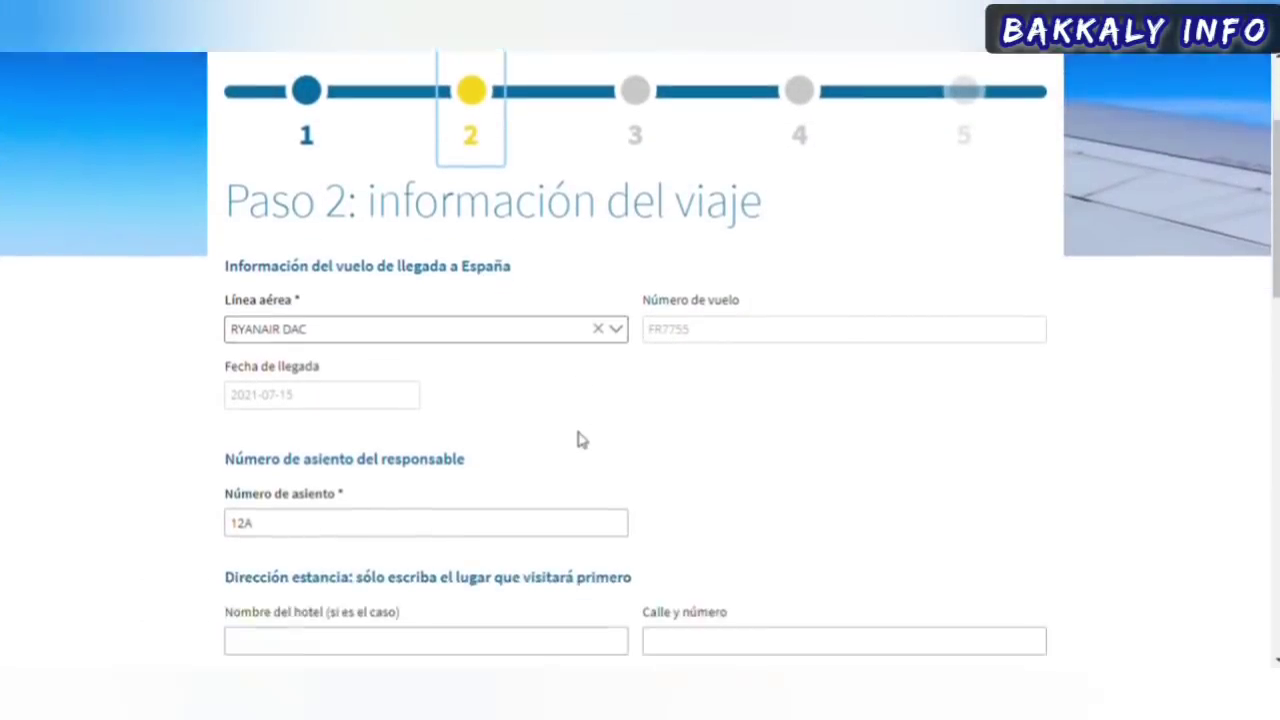
pyautogui.scroll(-7, 581, 440)
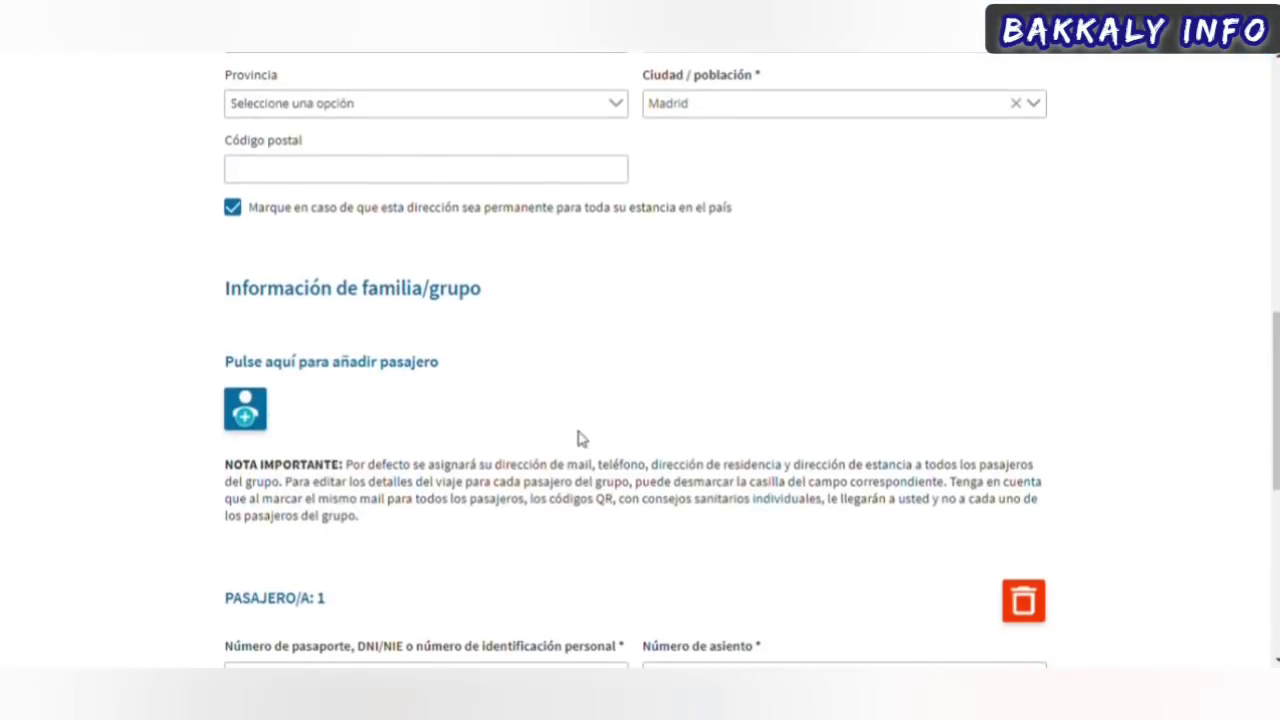
pyautogui.scroll(-4, 581, 440)
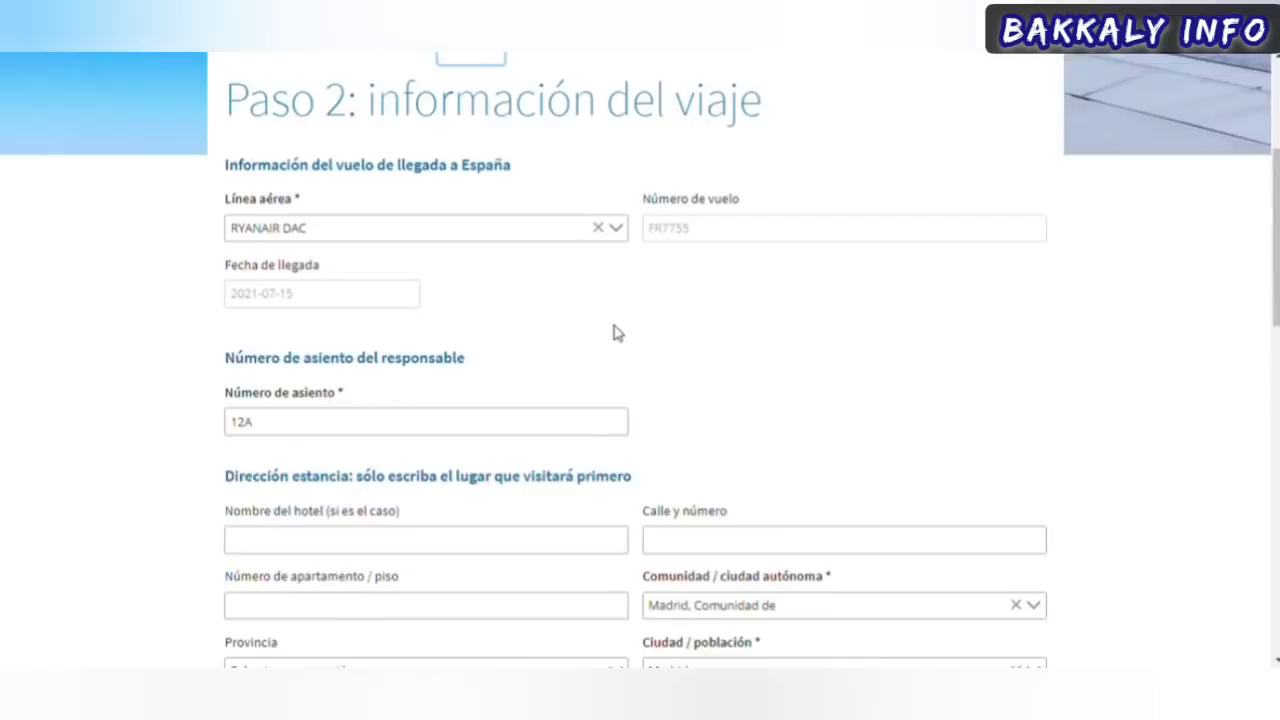
pyautogui.scroll(3, 614, 331)
pyautogui.click(800, 290)
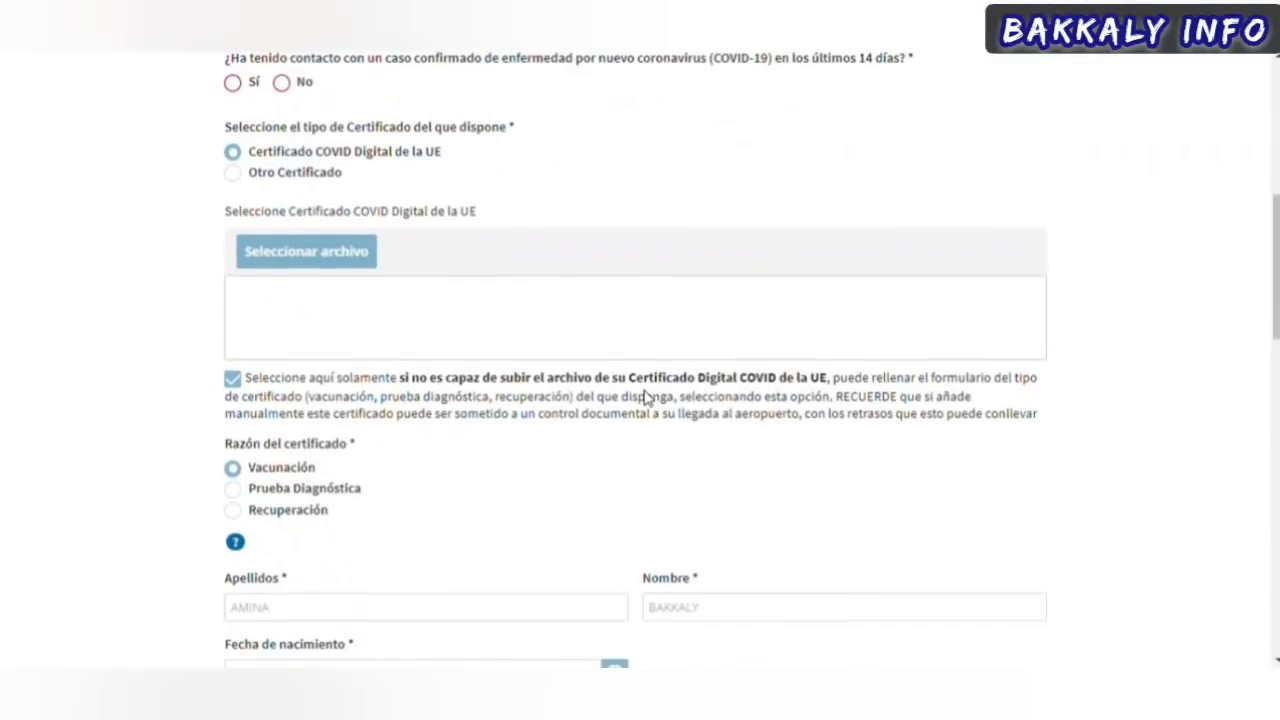
# Switch the certificate's birth-date calendar to August and attempt validation again
pyautogui.scroll(-10, 590, 385)
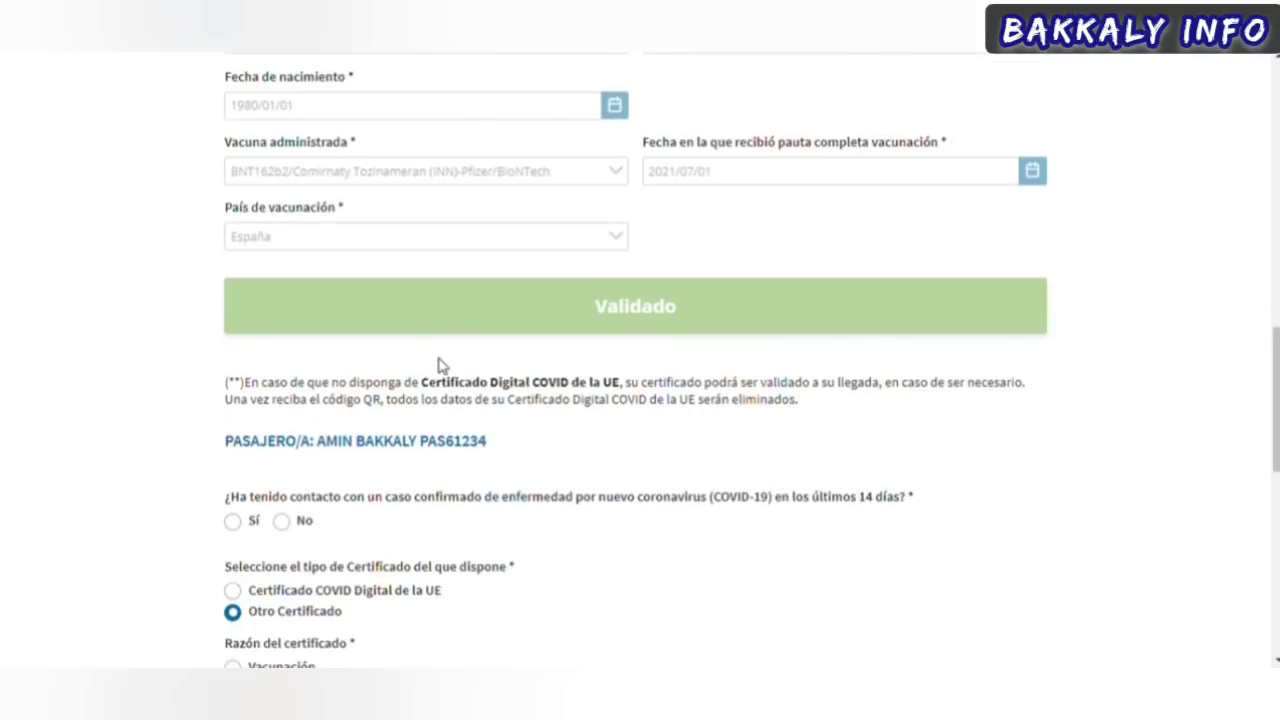
pyautogui.scroll(-5, 440, 367)
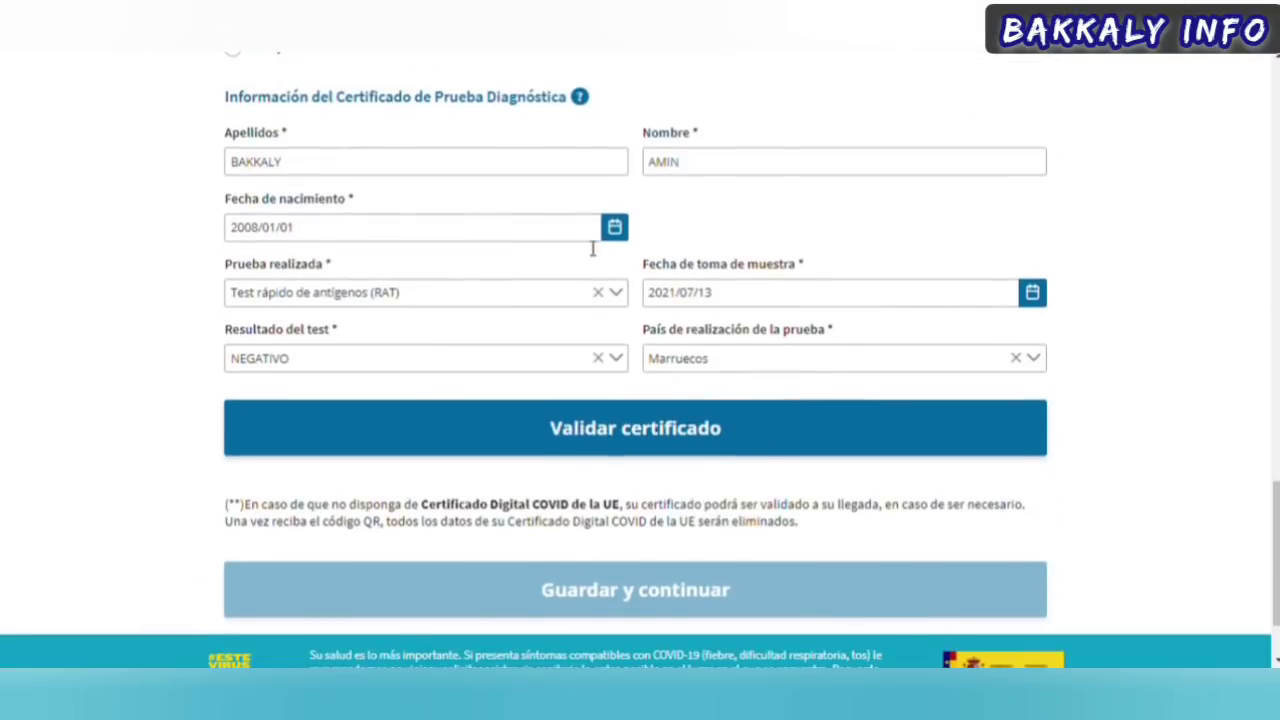
pyautogui.click(614, 232)
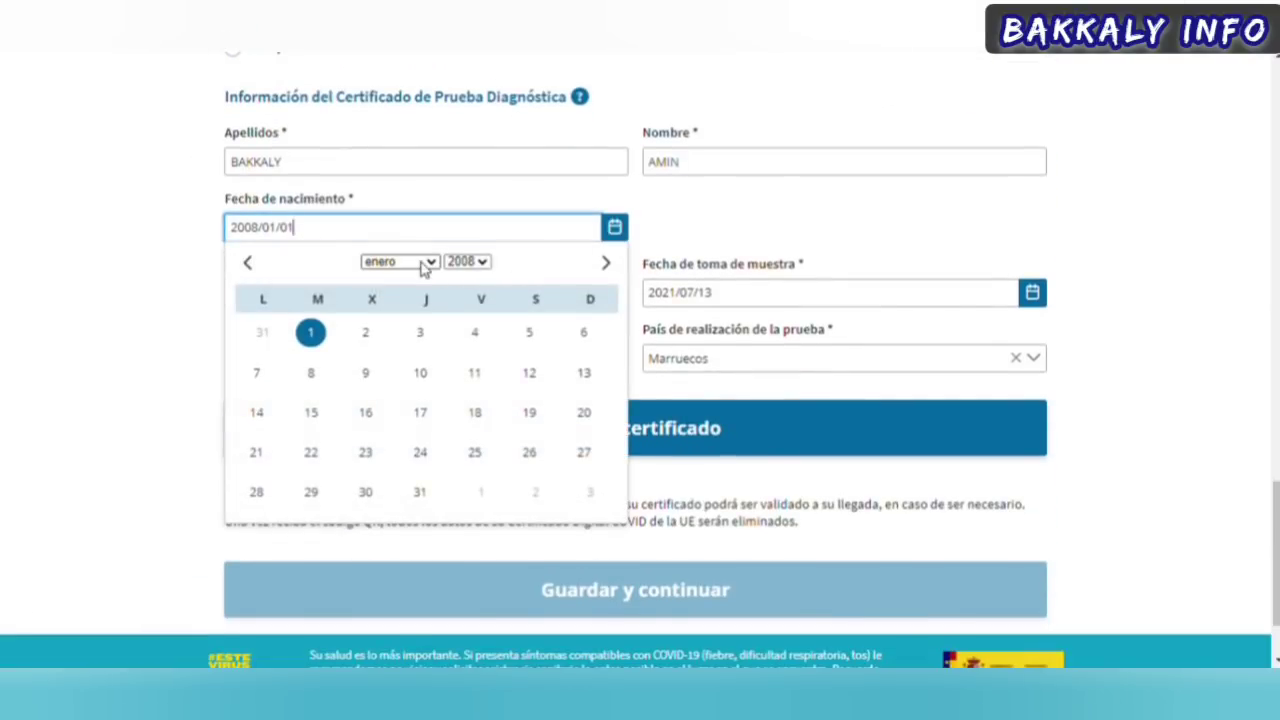
pyautogui.click(398, 396)
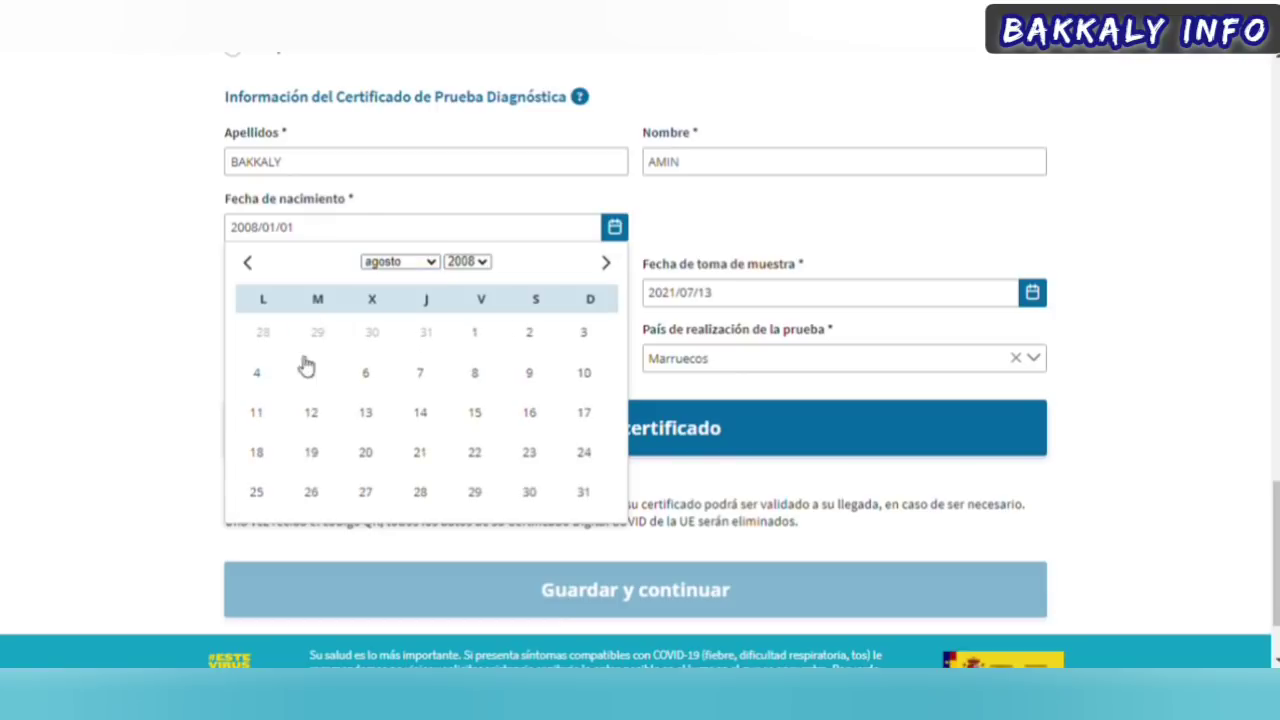
pyautogui.click(129, 309)
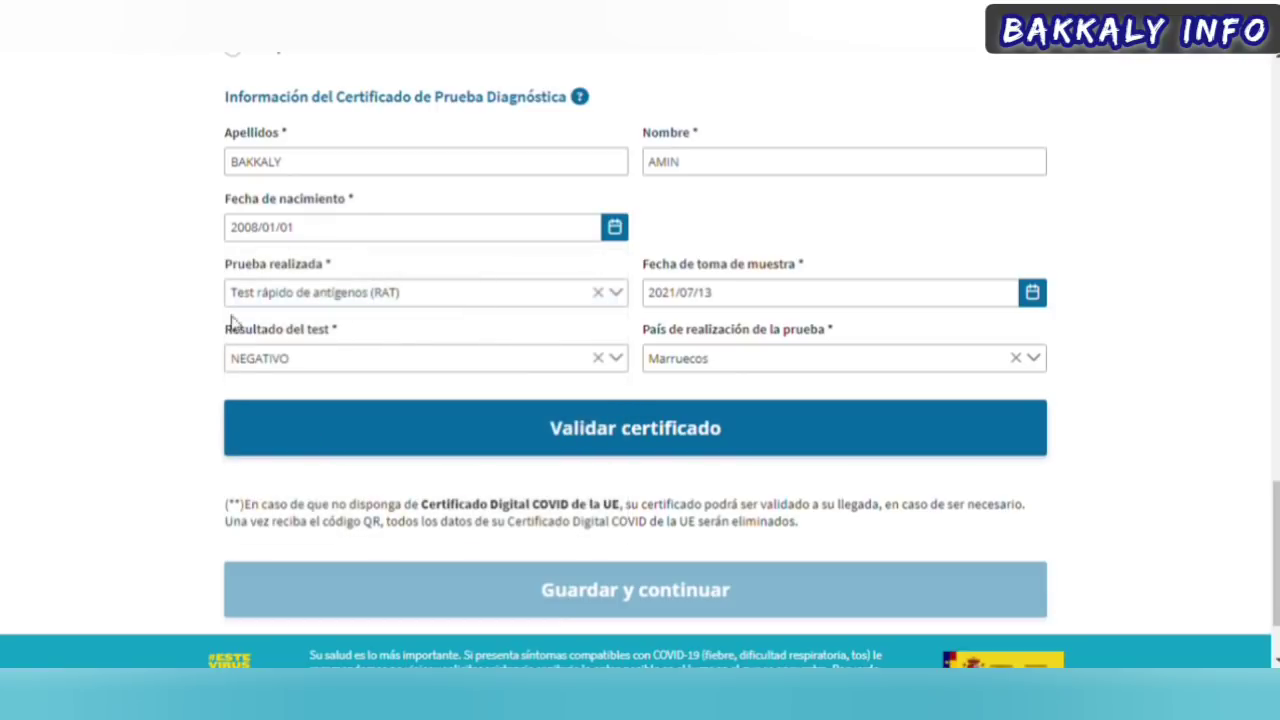
pyautogui.click(598, 440)
pyautogui.click(597, 440)
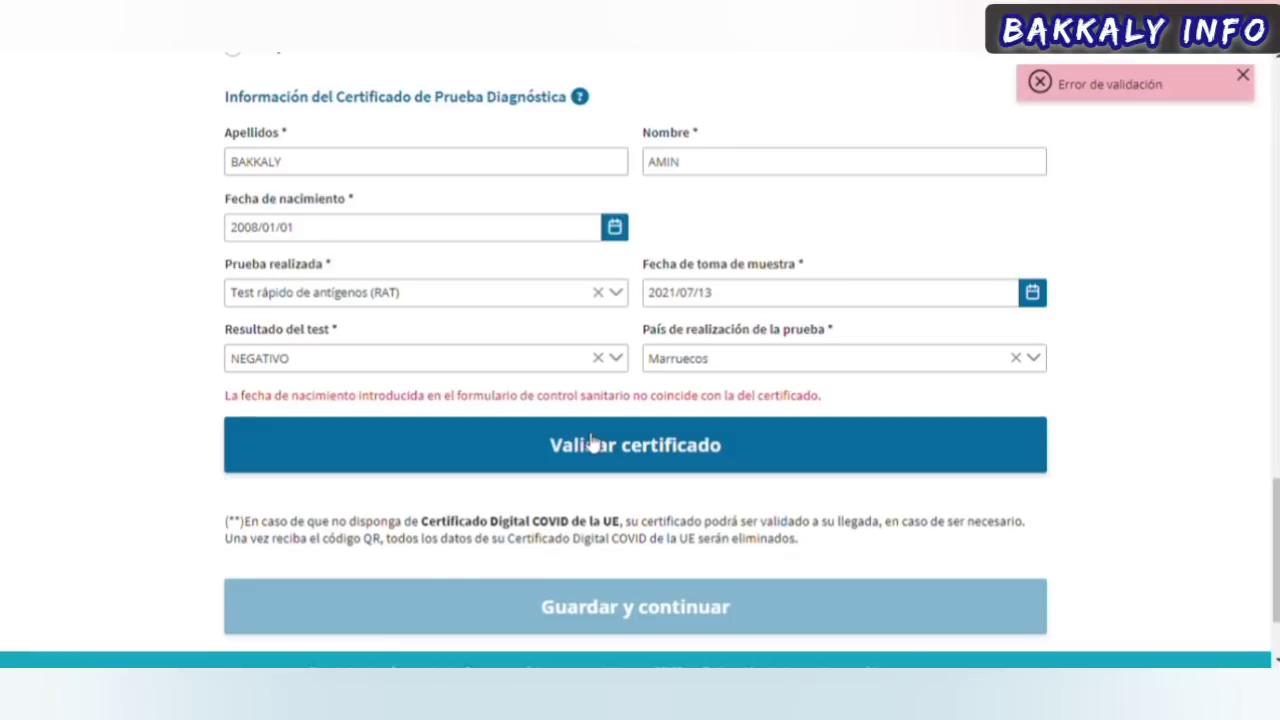
# Set the birth date to 2008/08/01 and validate the certificate, confirming with Sí
pyautogui.click(622, 230)
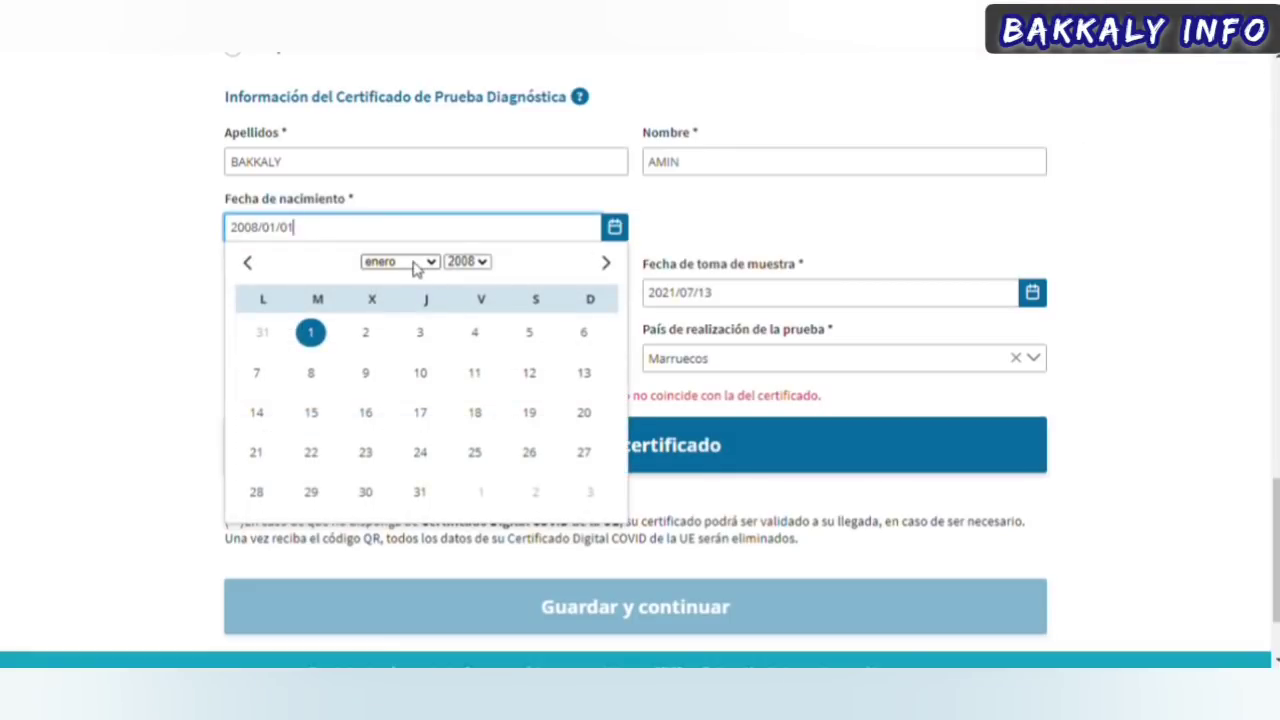
pyautogui.click(389, 393)
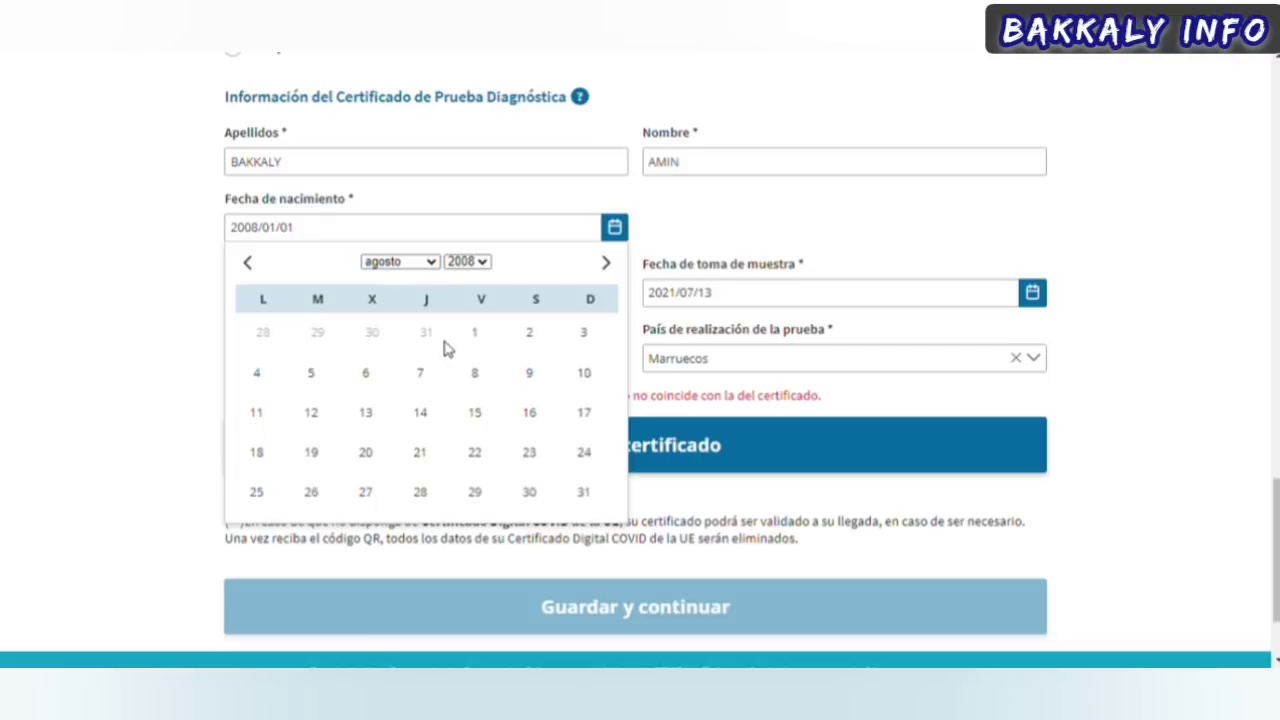
pyautogui.click(477, 334)
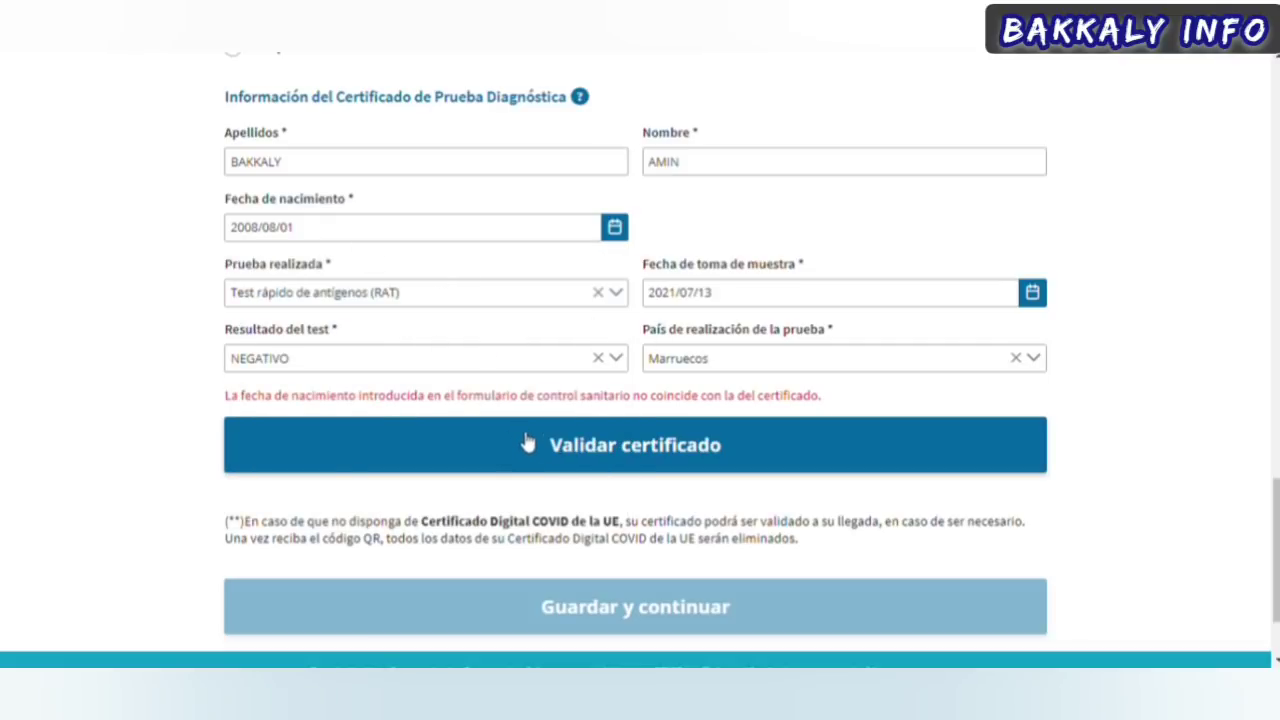
pyautogui.click(529, 446)
pyautogui.click(529, 446)
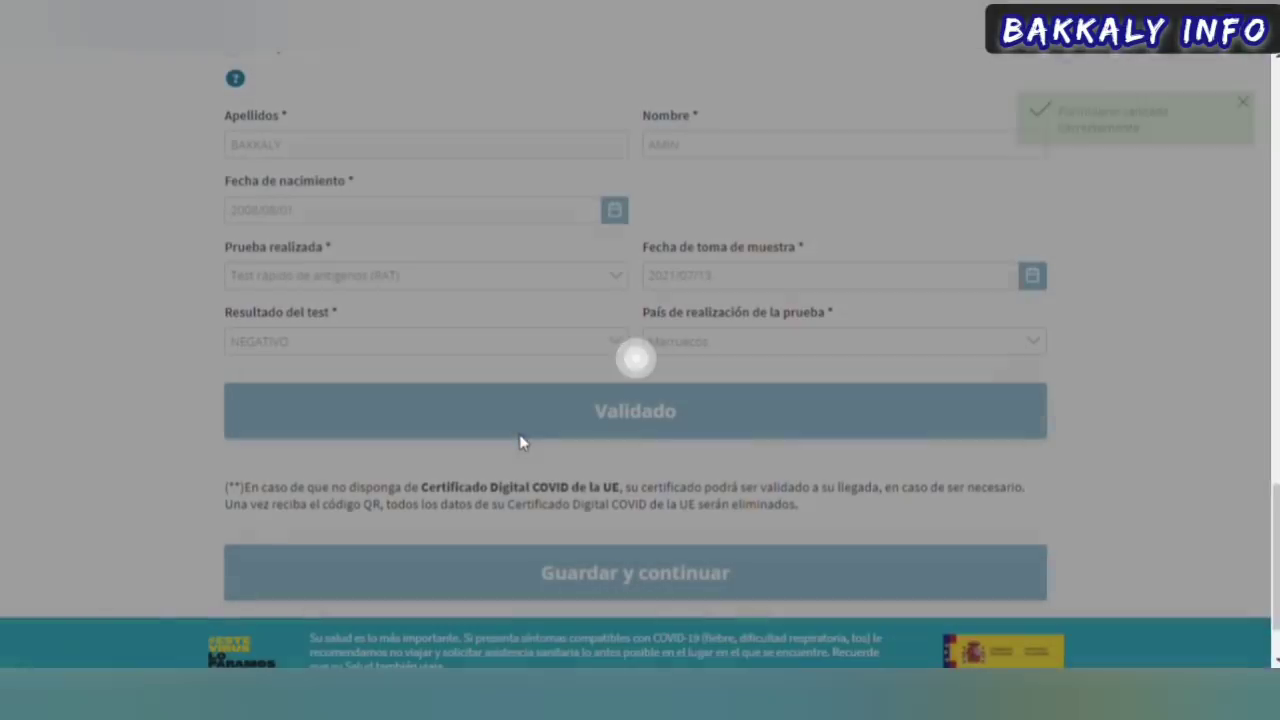
# Answer No to recent COVID contact for both passengers
pyautogui.scroll(-1, 521, 436)
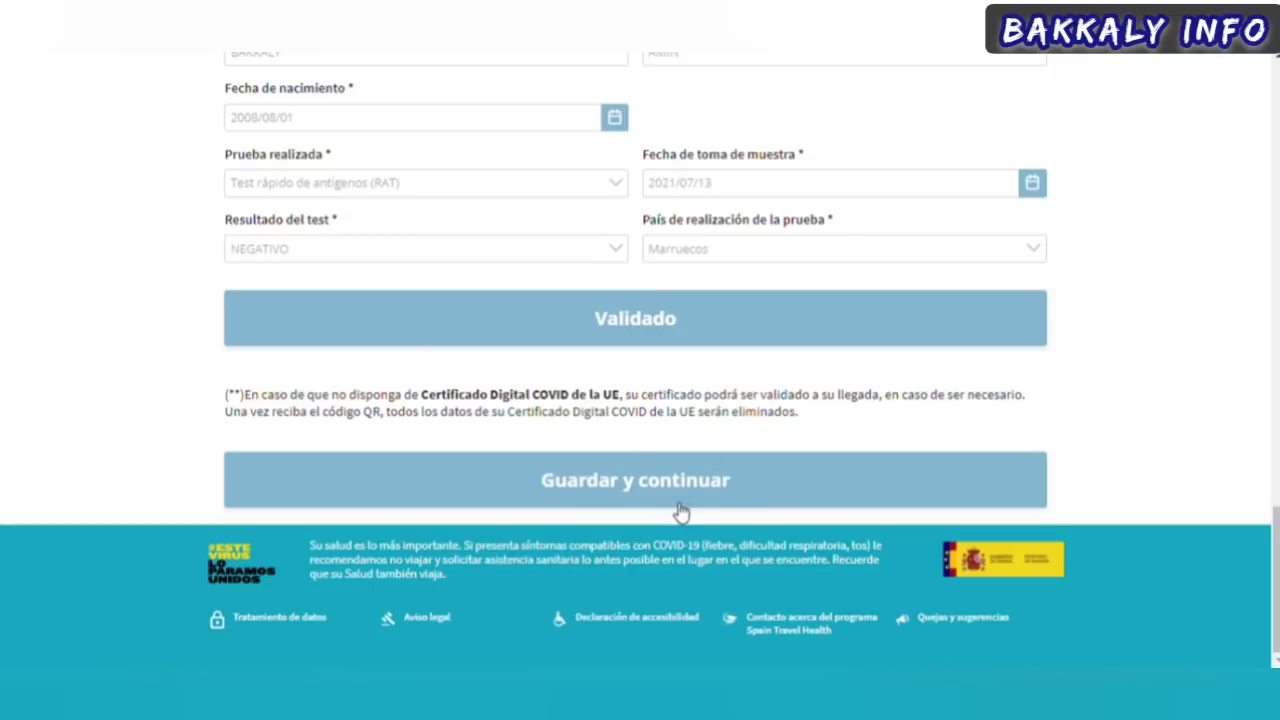
pyautogui.scroll(4, 665, 488)
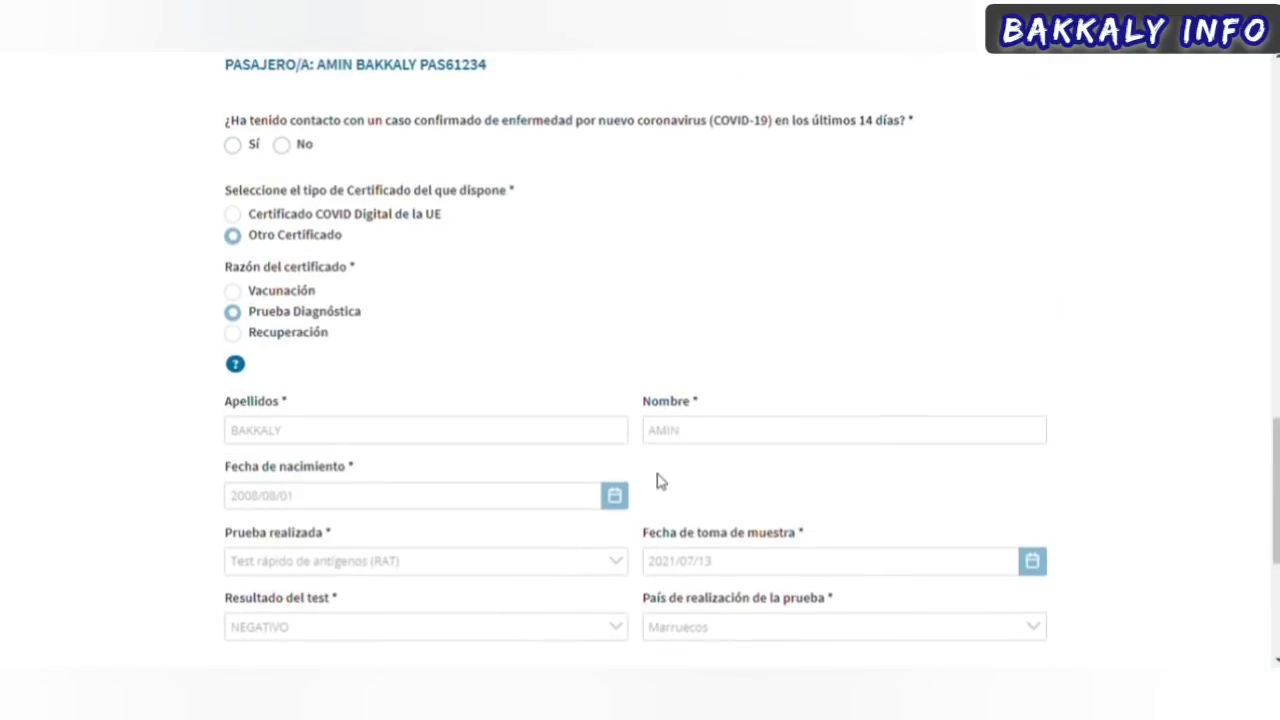
pyautogui.click(283, 145)
pyautogui.scroll(-4, 540, 290)
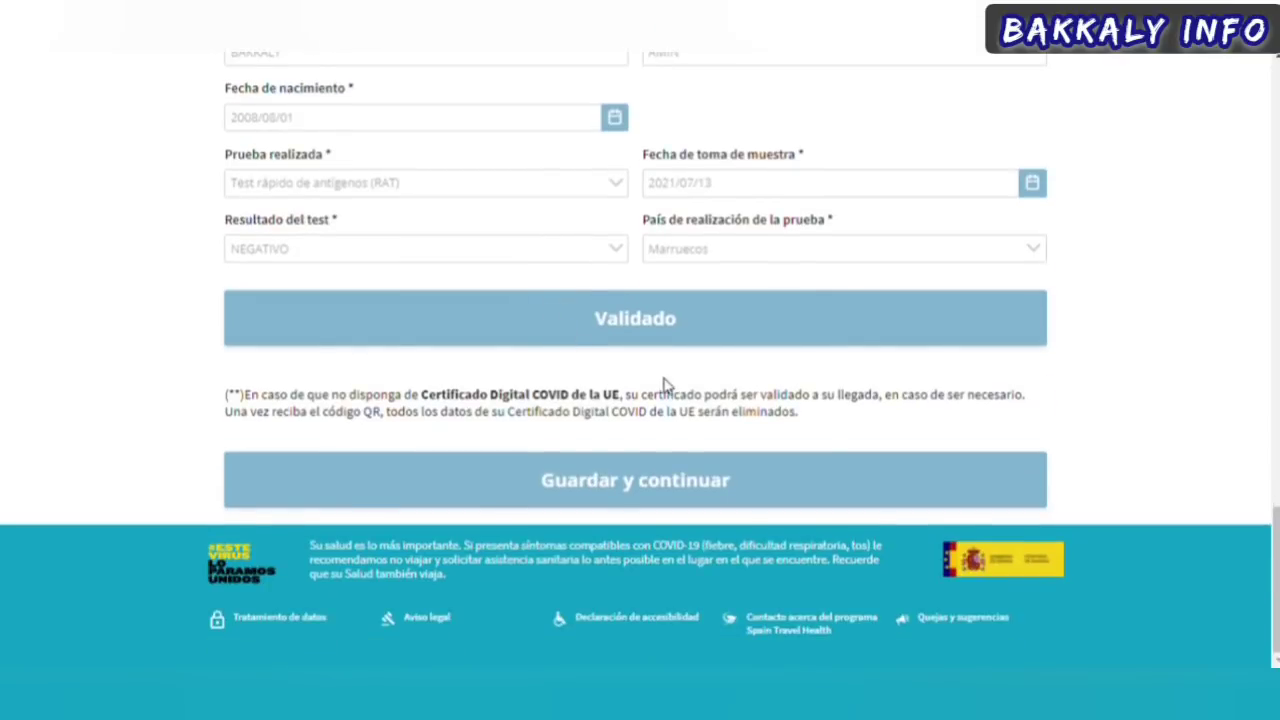
pyautogui.scroll(5, 665, 385)
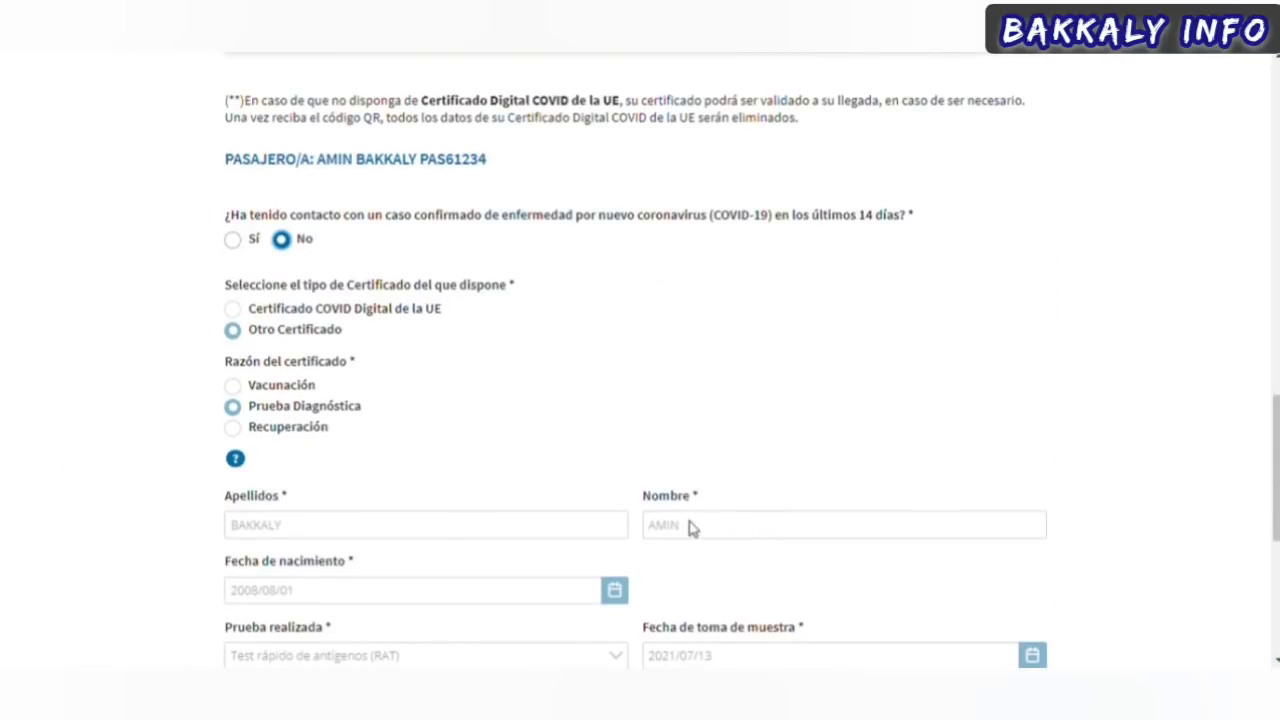
pyautogui.scroll(8, 594, 449)
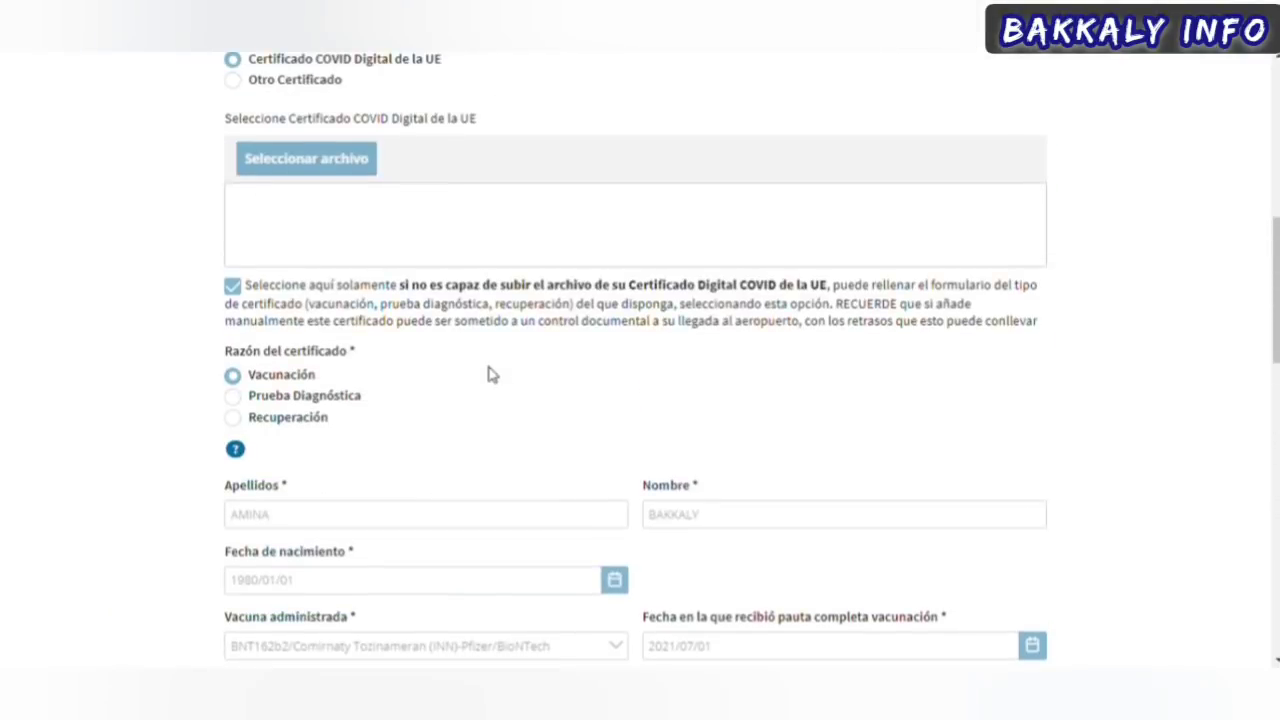
pyautogui.scroll(3, 490, 374)
pyautogui.click(283, 274)
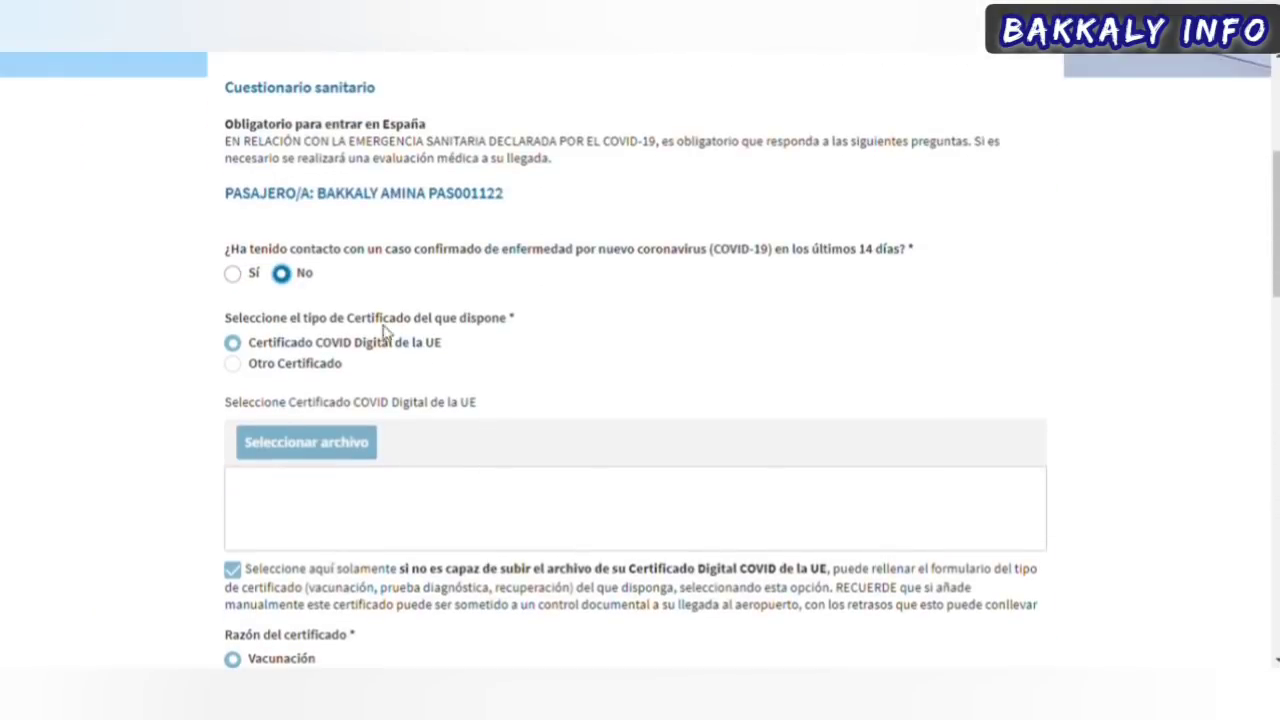
# Save the questionnaire with Guardar y continuar and confirm the data is correct
pyautogui.scroll(-4, 480, 337)
pyautogui.scroll(-12, 478, 338)
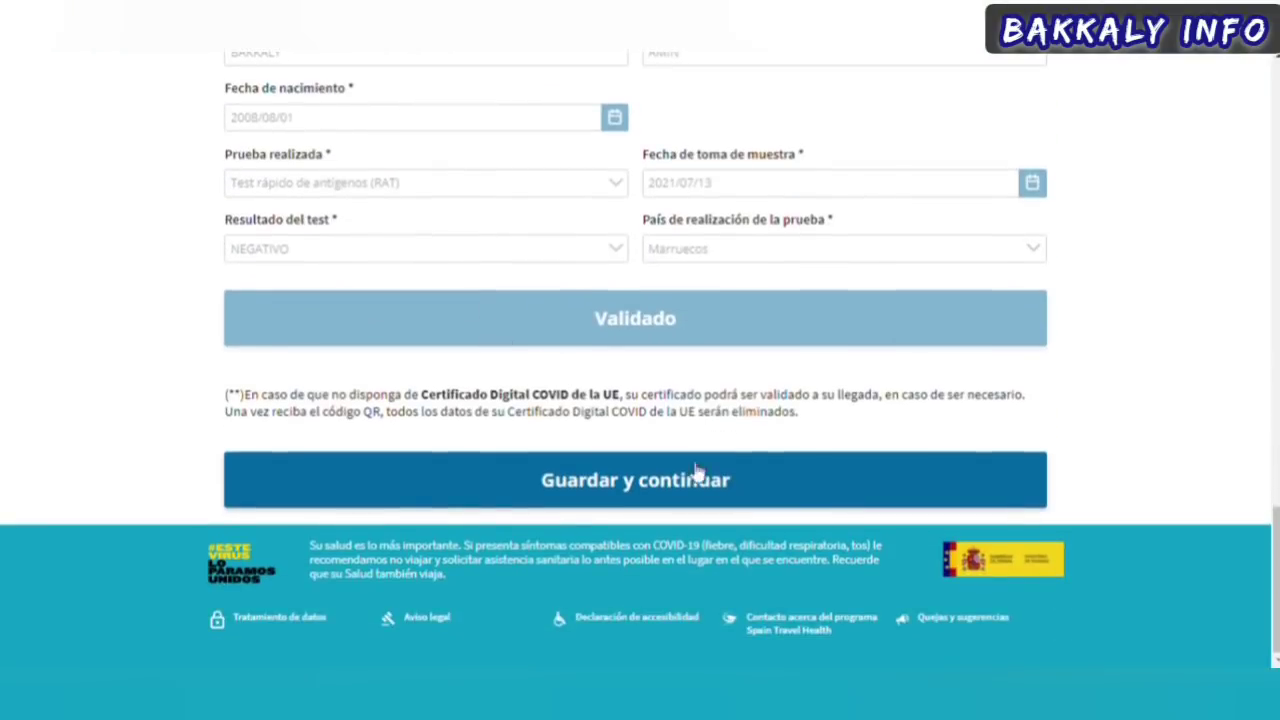
pyautogui.click(651, 484)
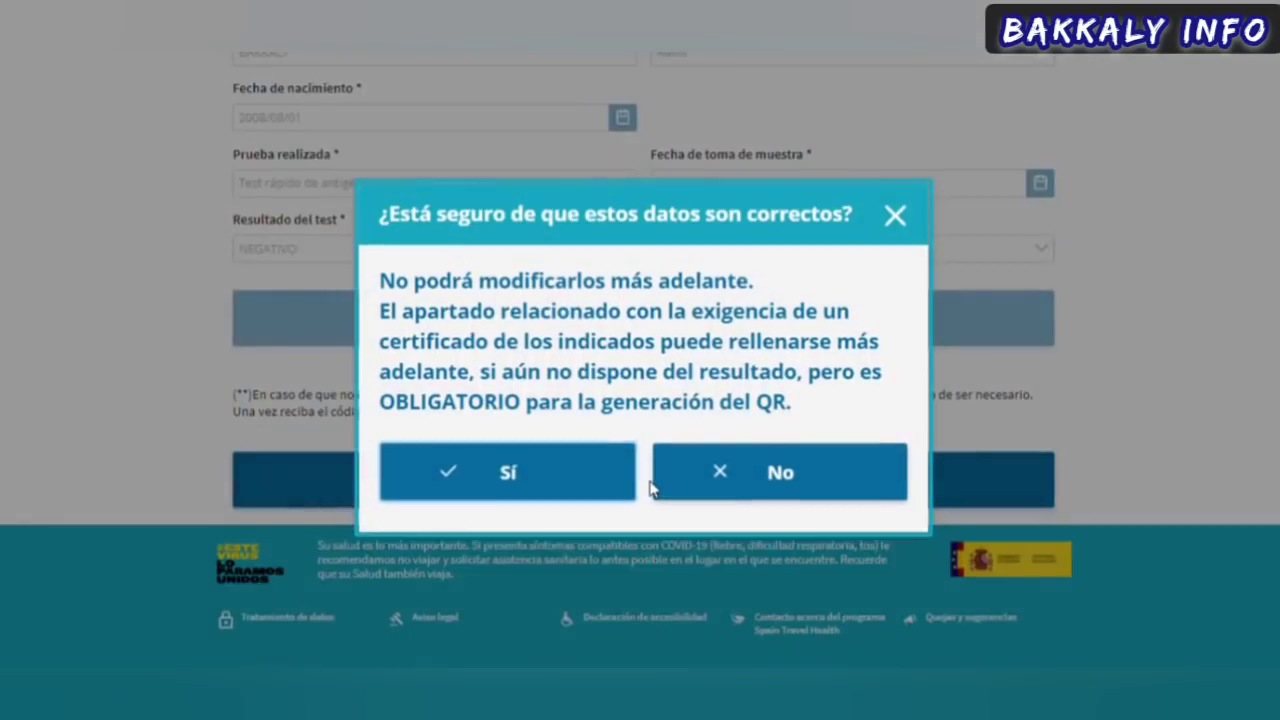
pyautogui.click(591, 487)
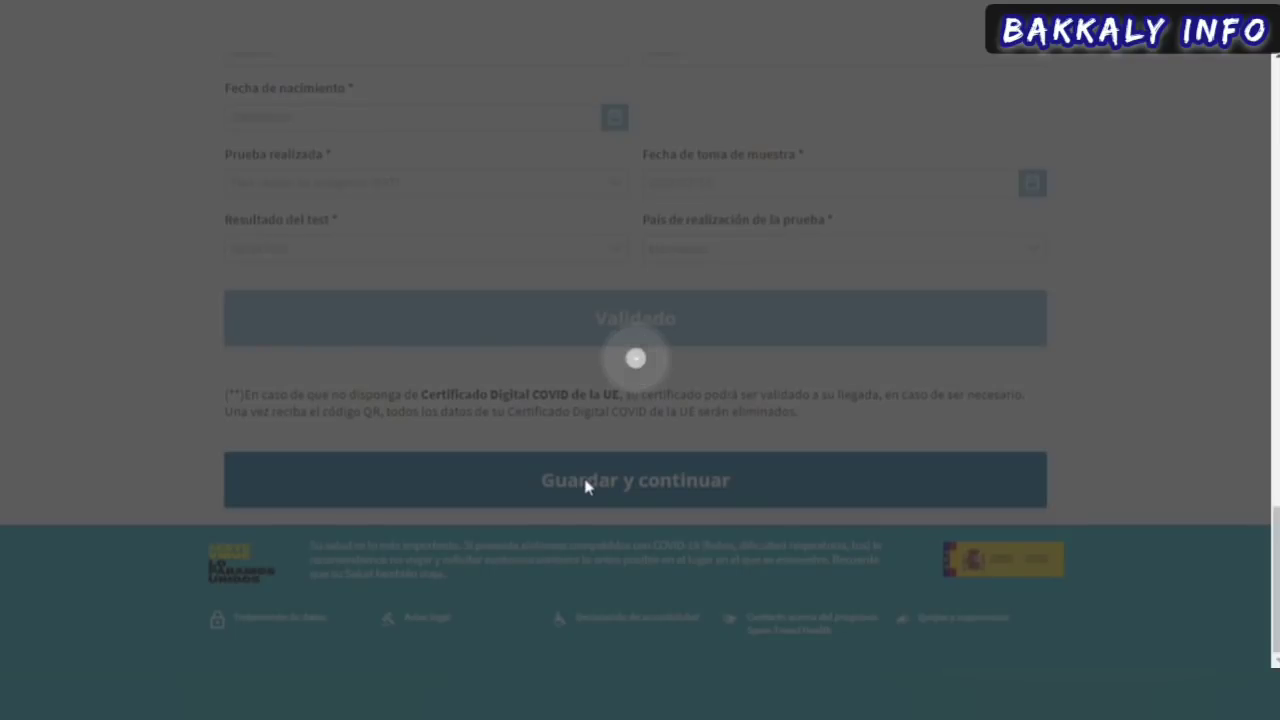
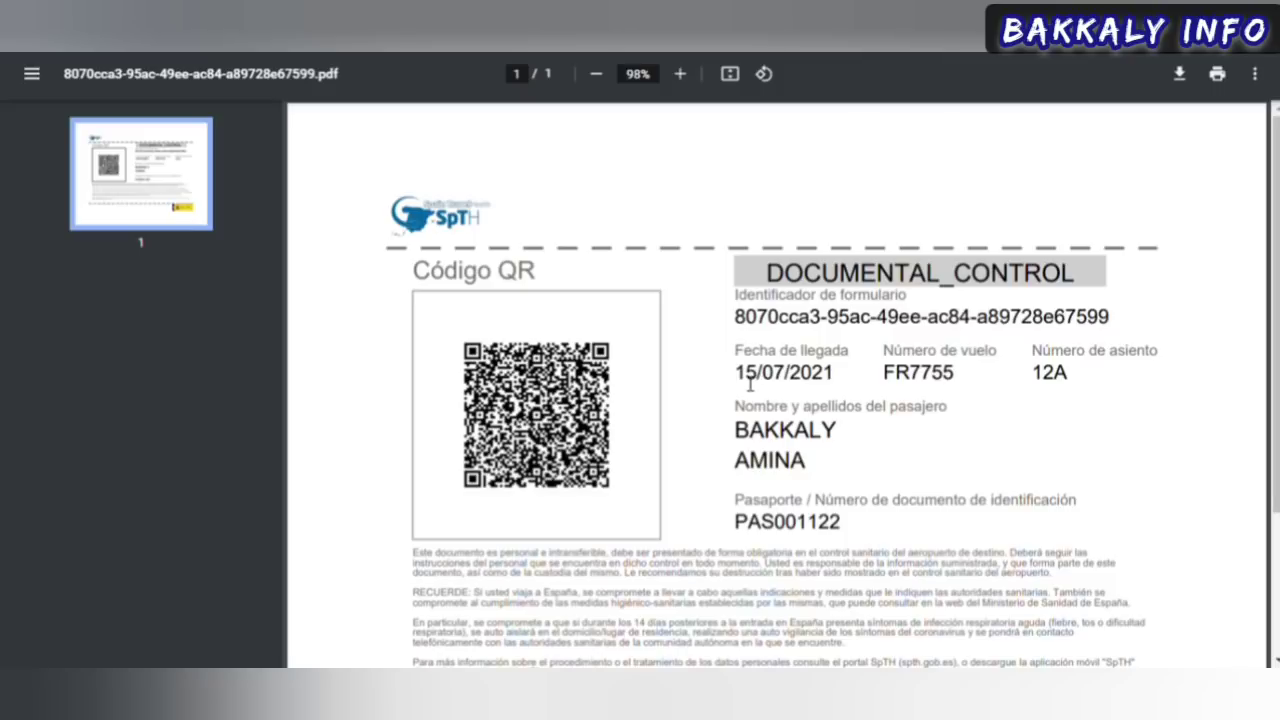
# Check the QR-code PDF by highlighting its flight number, seat 12A, passenger name, passport and DOCUMENTAL_CONTROL title
pyautogui.doubleClick(1048, 379)
pyautogui.click(725, 430)
pyautogui.moveTo(776, 470); pyautogui.dragTo(811, 475)
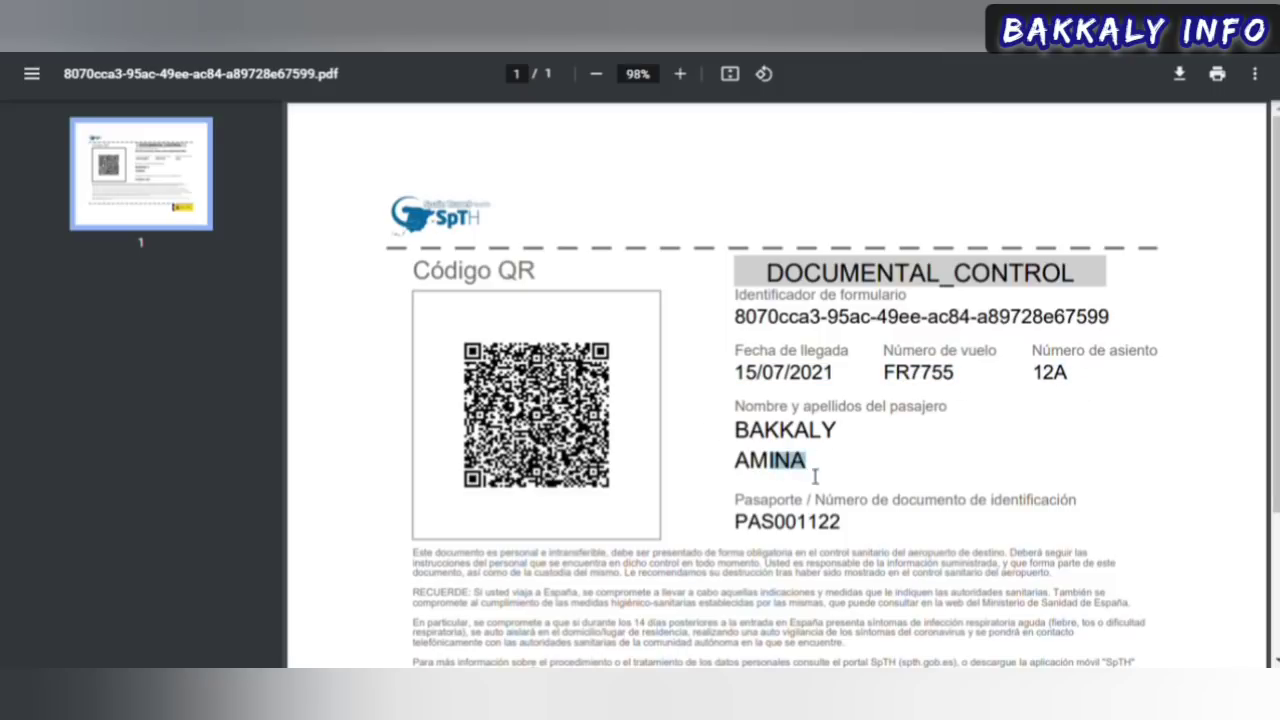
pyautogui.moveTo(740, 526); pyautogui.dragTo(810, 532)
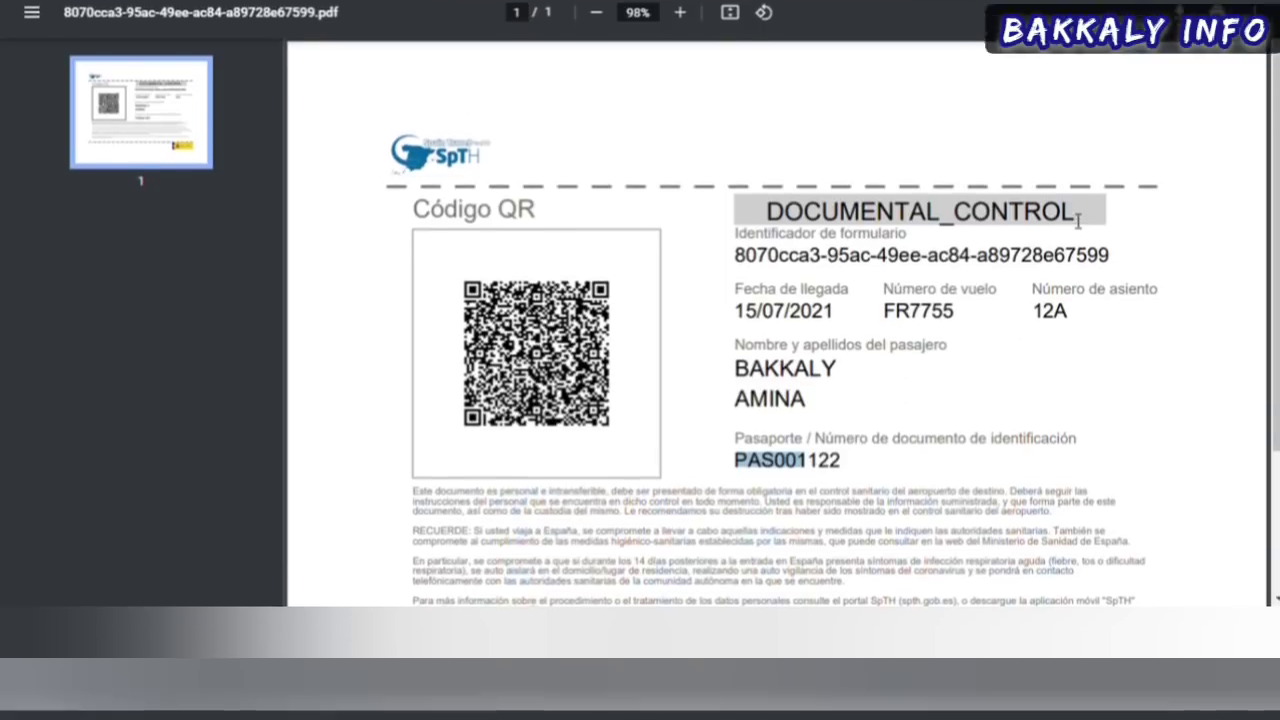
pyautogui.moveTo(1070, 278); pyautogui.dragTo(640, 205)
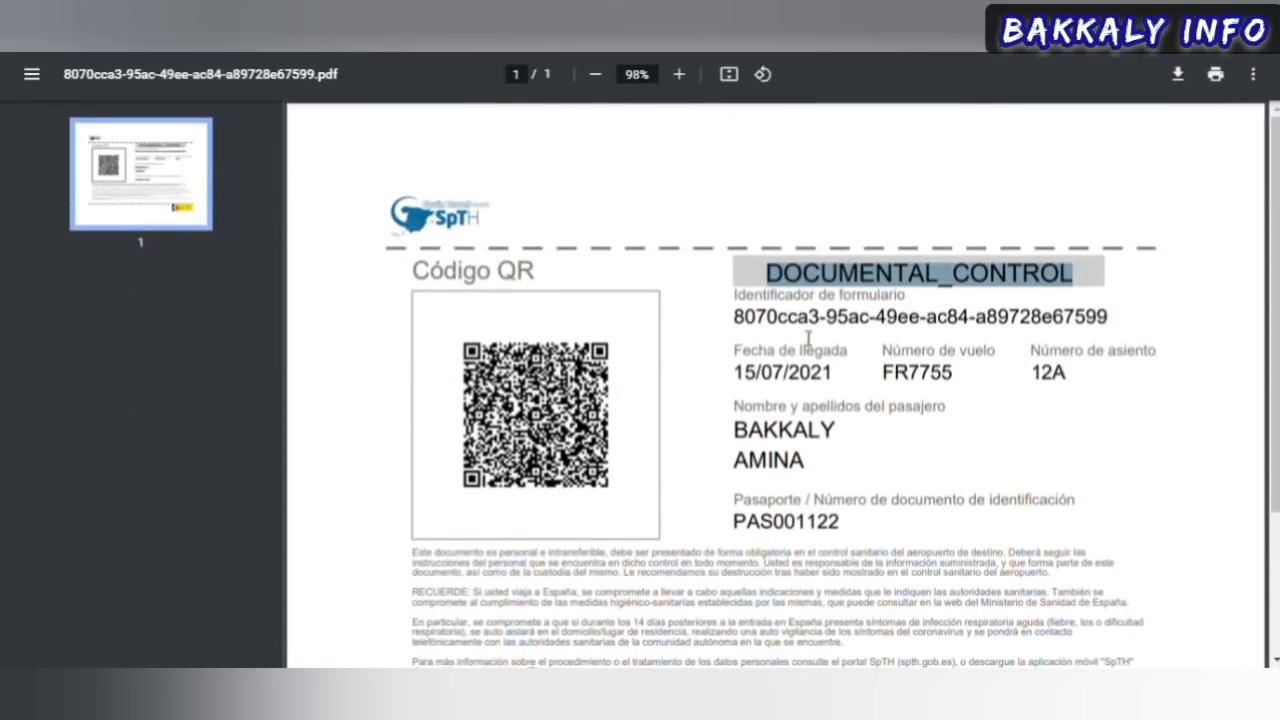
pyautogui.click(803, 282)
pyautogui.moveTo(770, 274); pyautogui.dragTo(1085, 281)
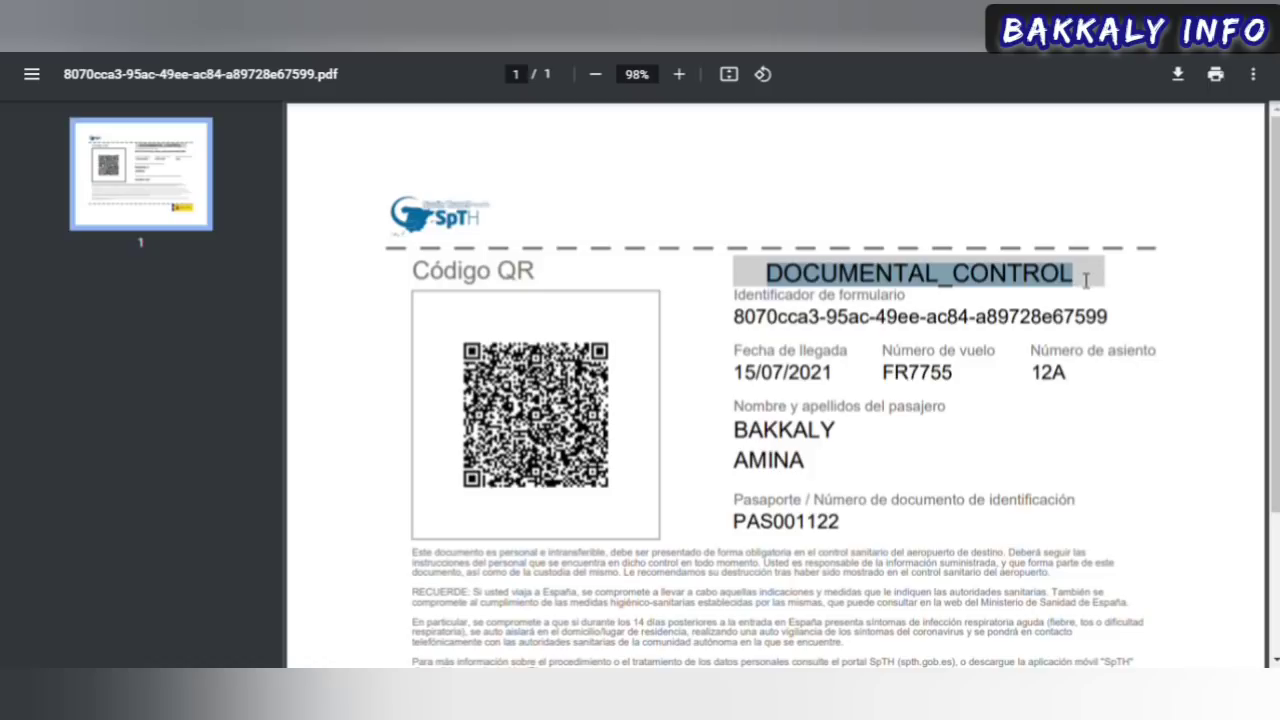
pyautogui.click(684, 300)
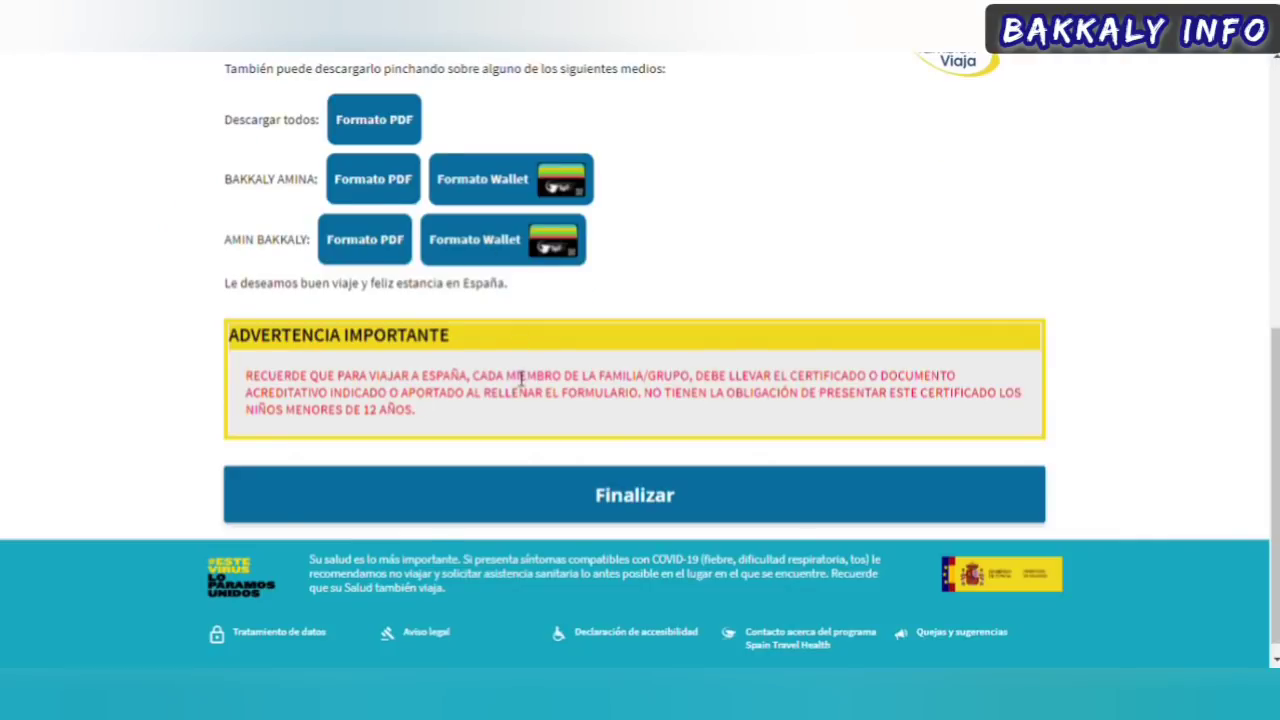
# Finalize the completed form and return to the portal home
pyautogui.scroll(6, 517, 394)
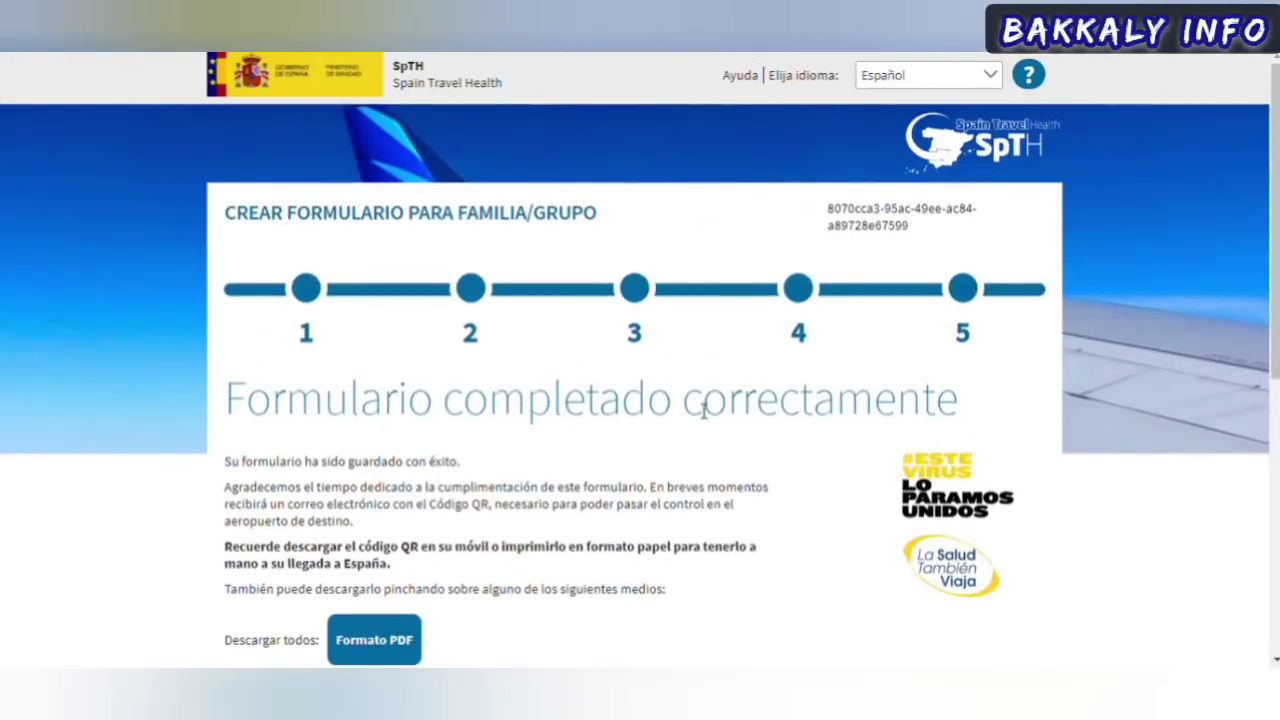
pyautogui.scroll(-5, 790, 408)
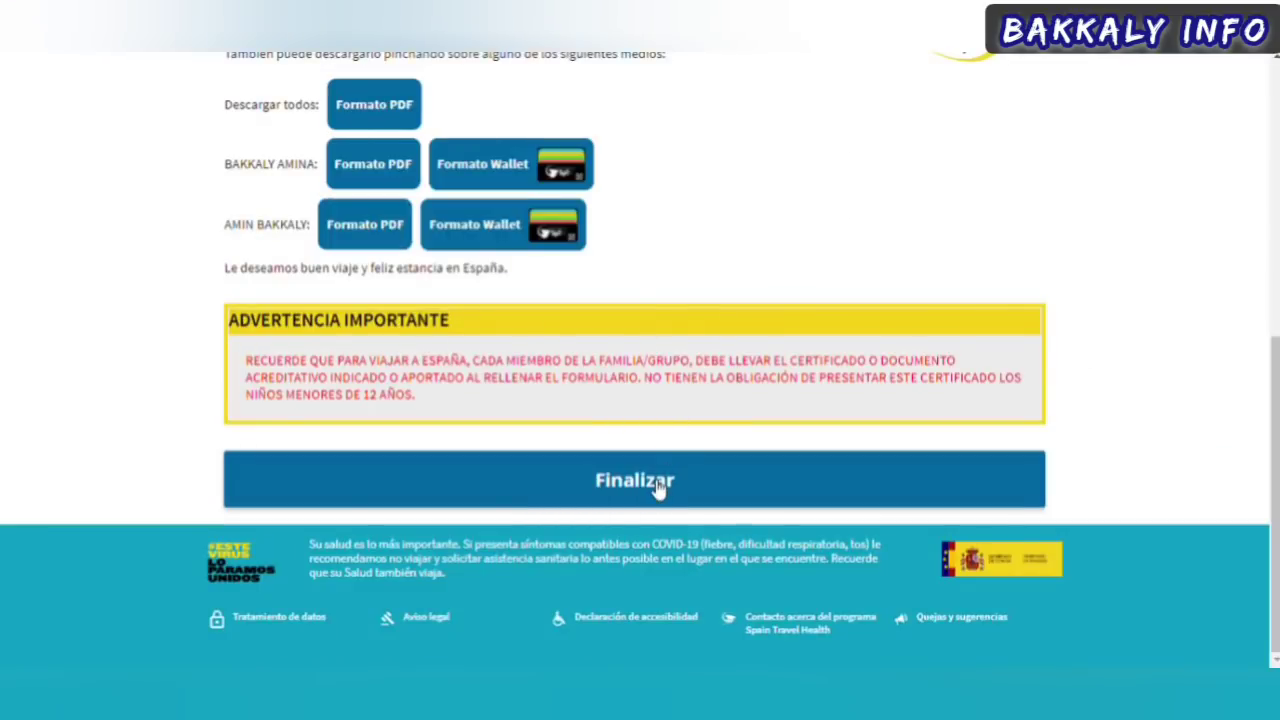
pyautogui.click(657, 485)
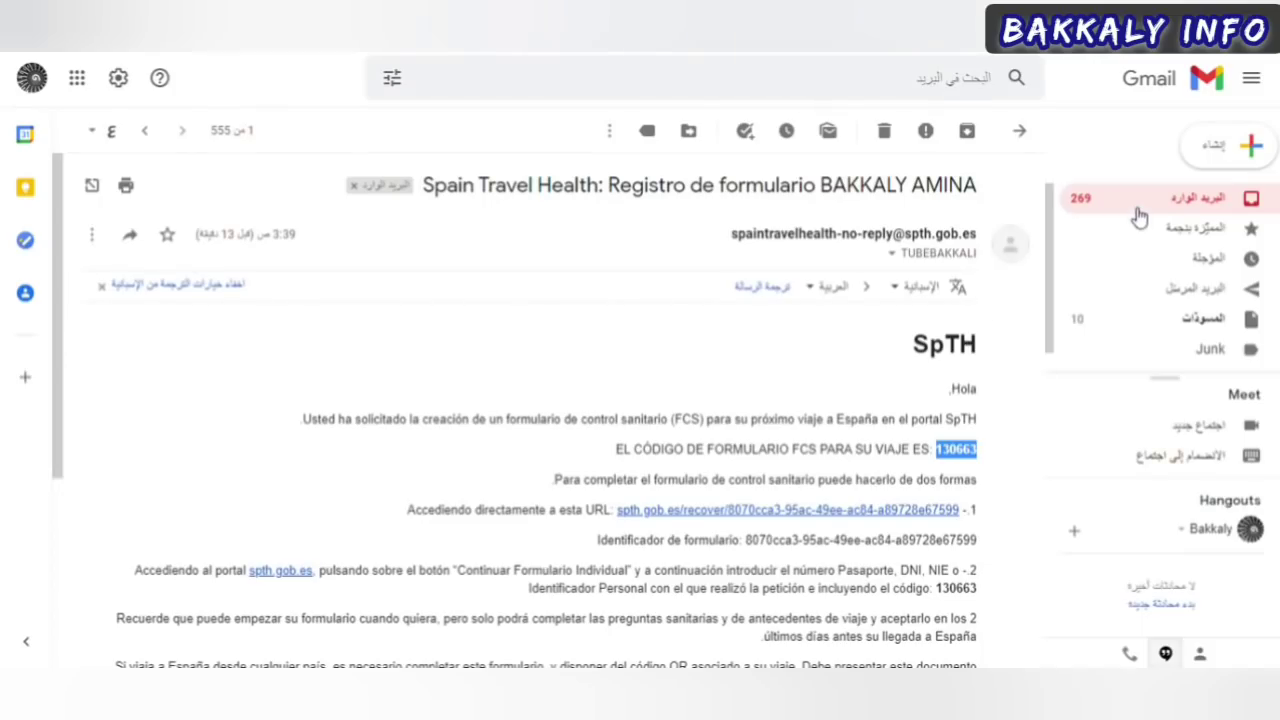
# Preview another family member's QR-SpTH.pdf attachment from the Spain Travel Health email in Gmail
pyautogui.click(1147, 207)
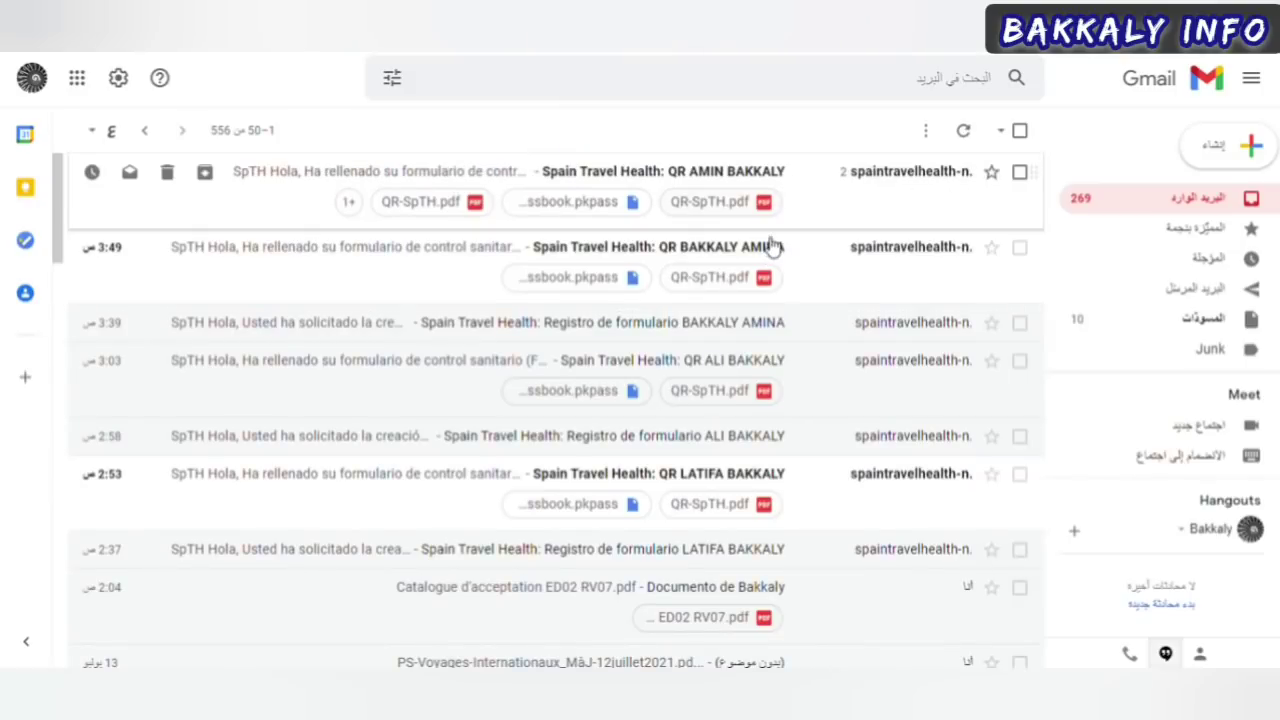
pyautogui.click(648, 173)
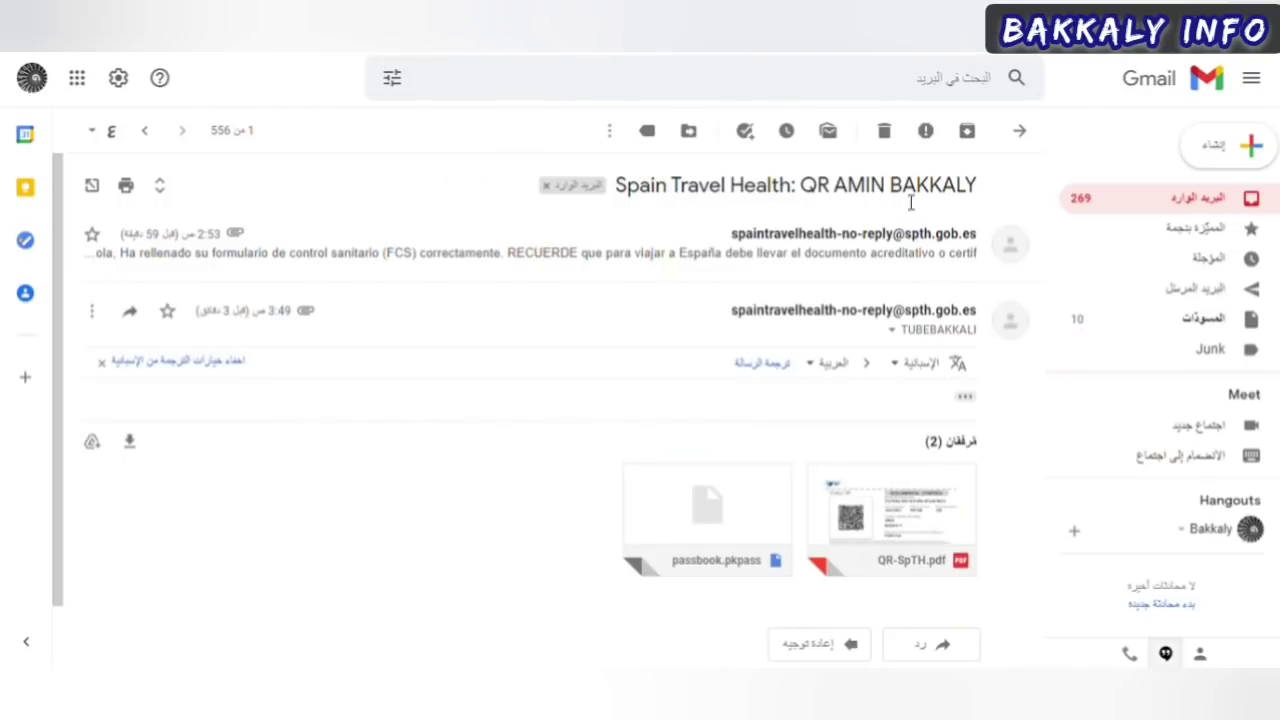
pyautogui.click(866, 527)
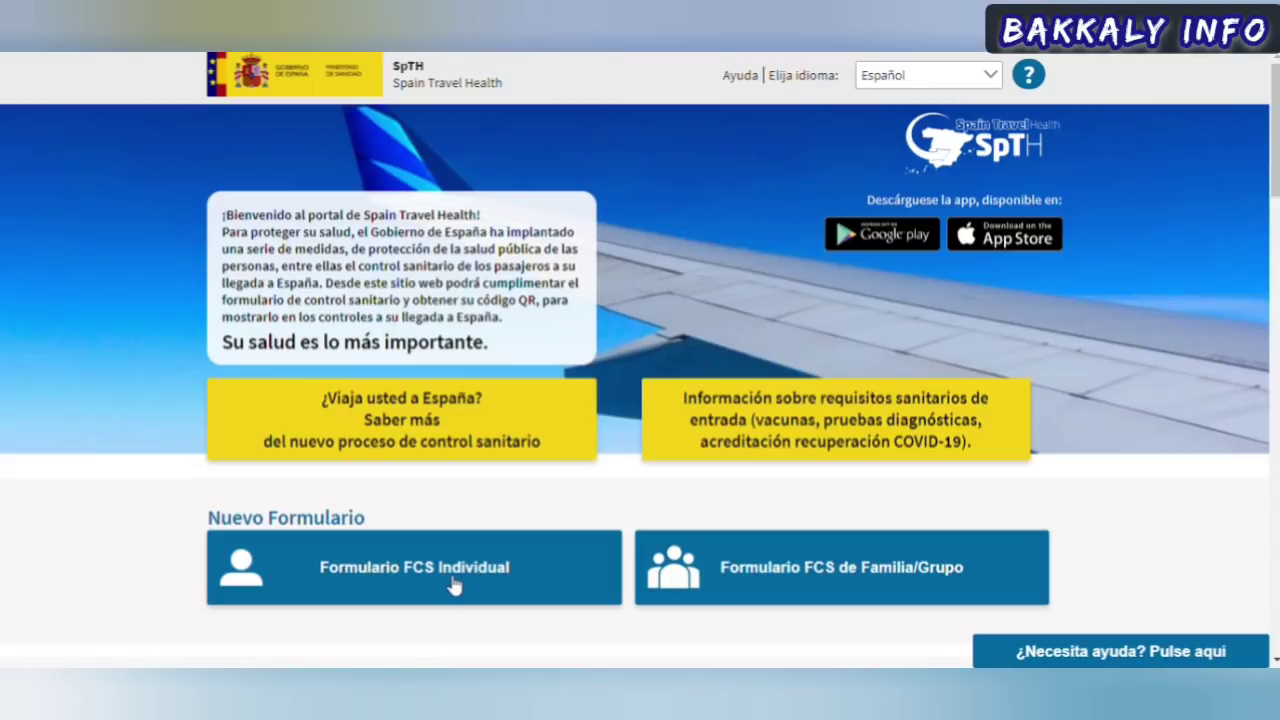
# Start a new individual FCS form and enter the passenger's surname, first name and passport number
pyautogui.scroll(-2, 453, 585)
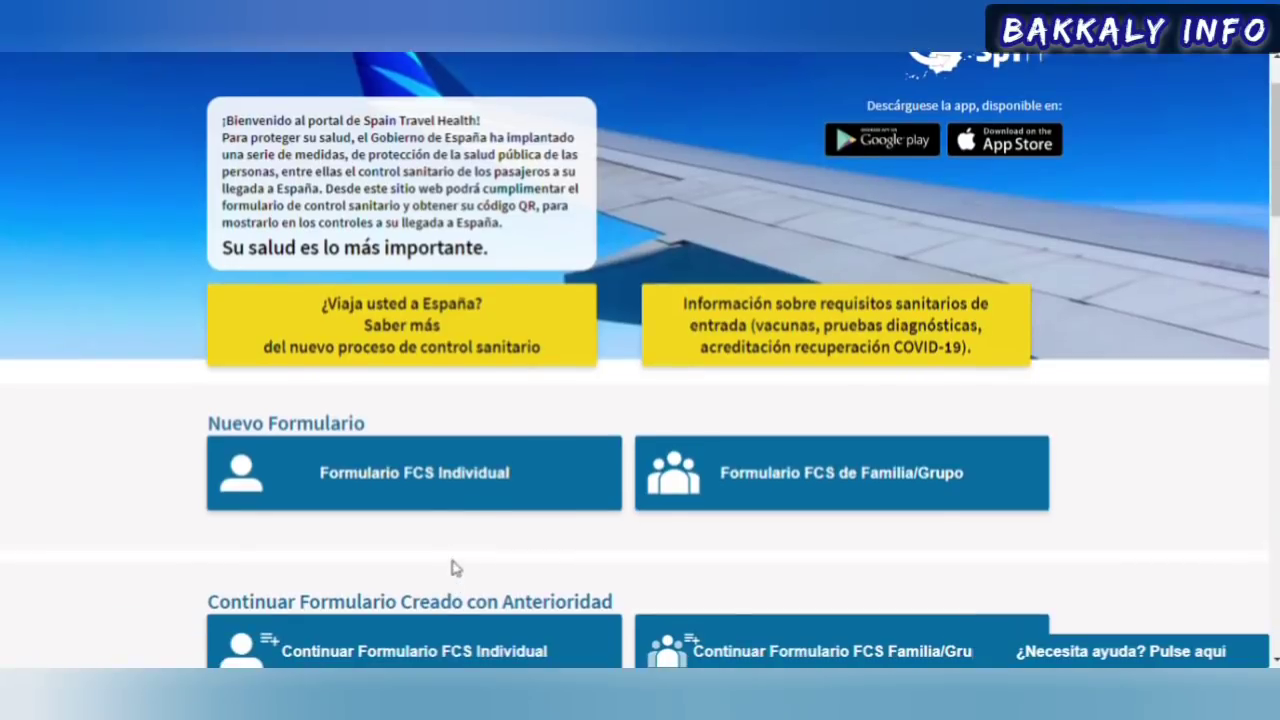
pyautogui.click(428, 476)
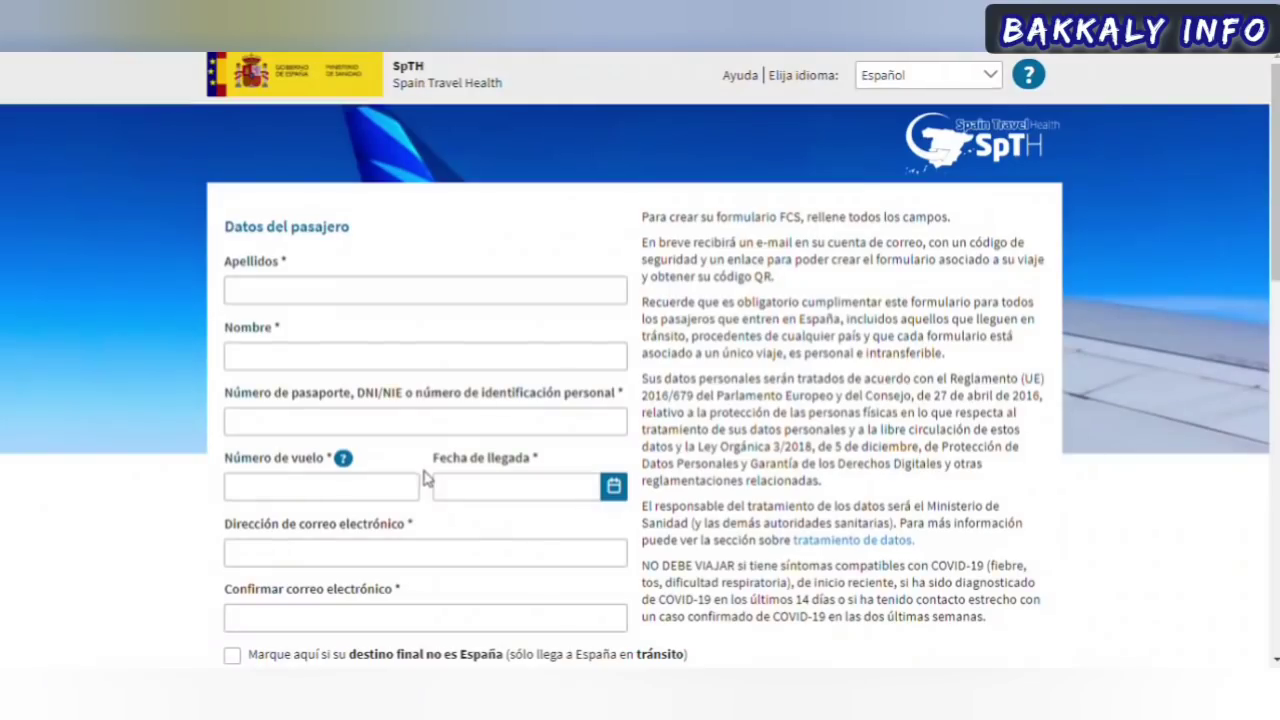
pyautogui.click(481, 300)
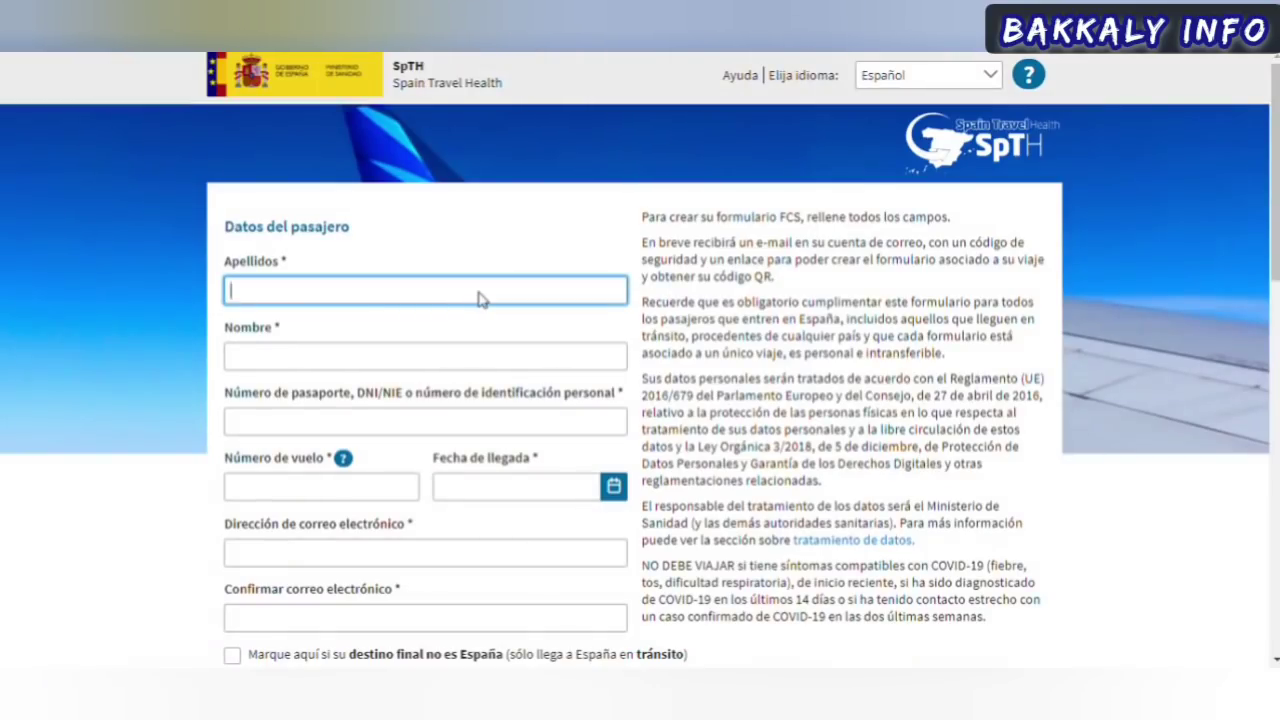
pyautogui.press('Tab')
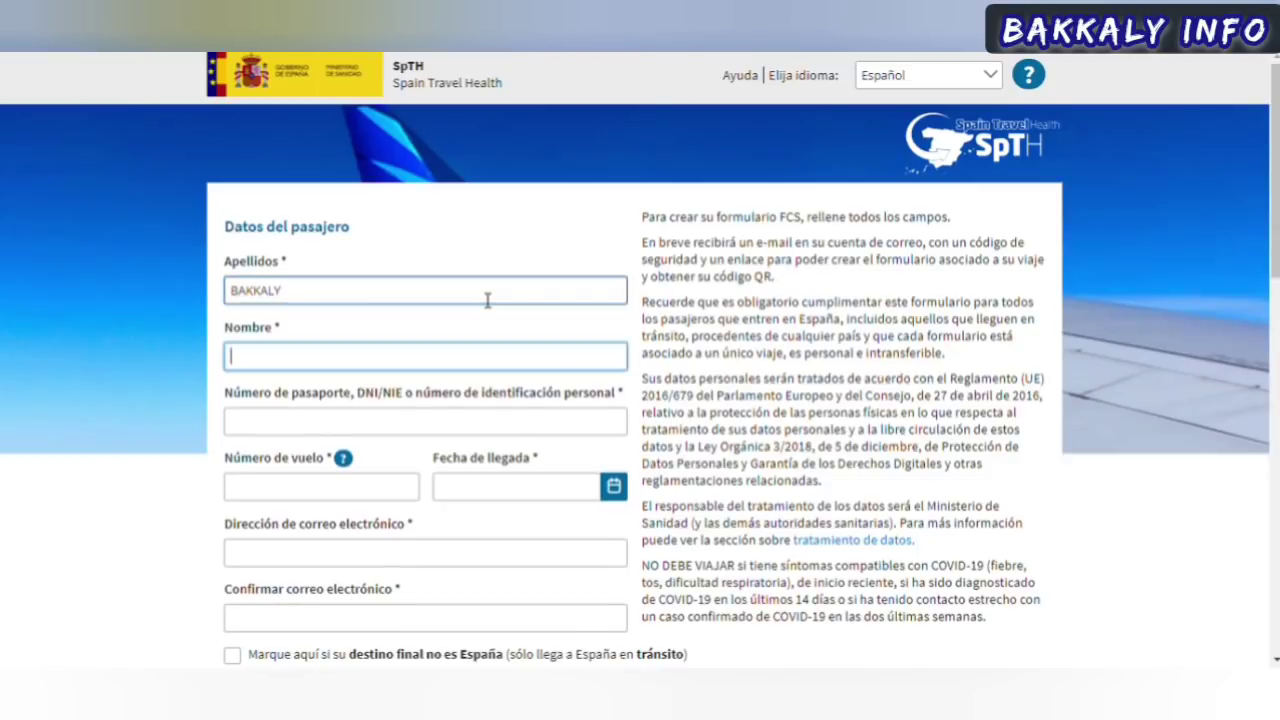
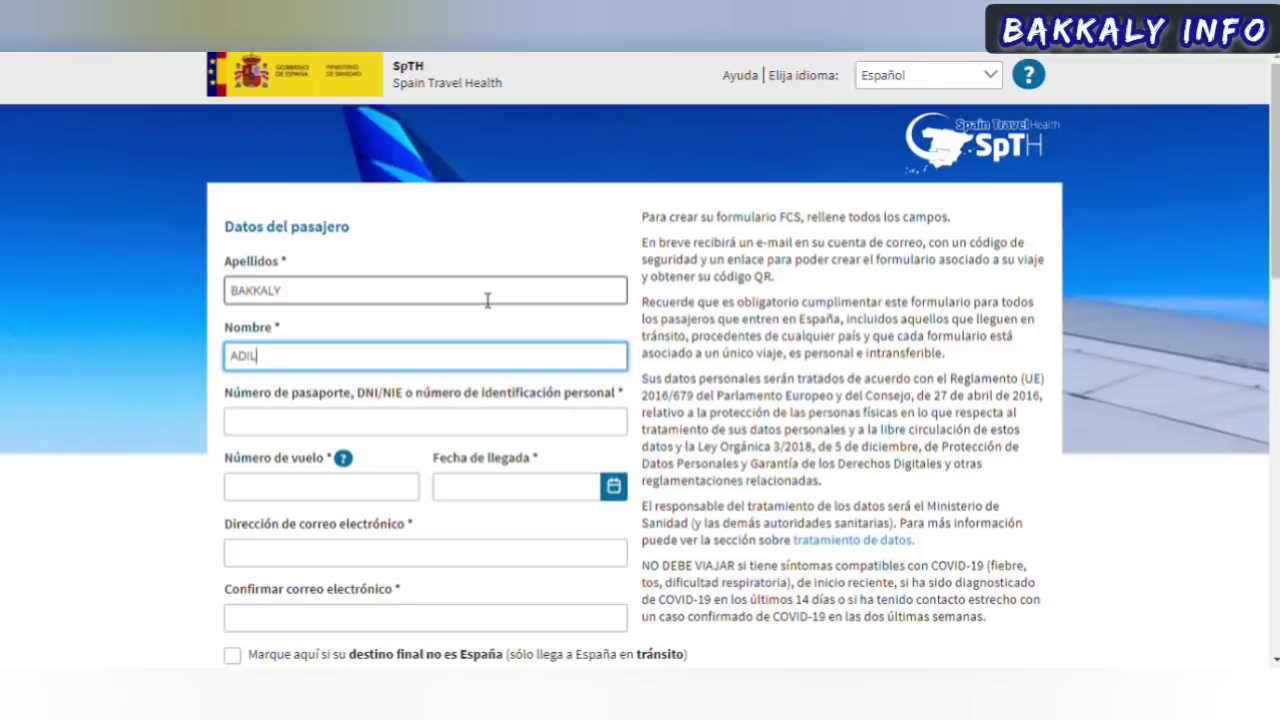
pyautogui.press('Tab')
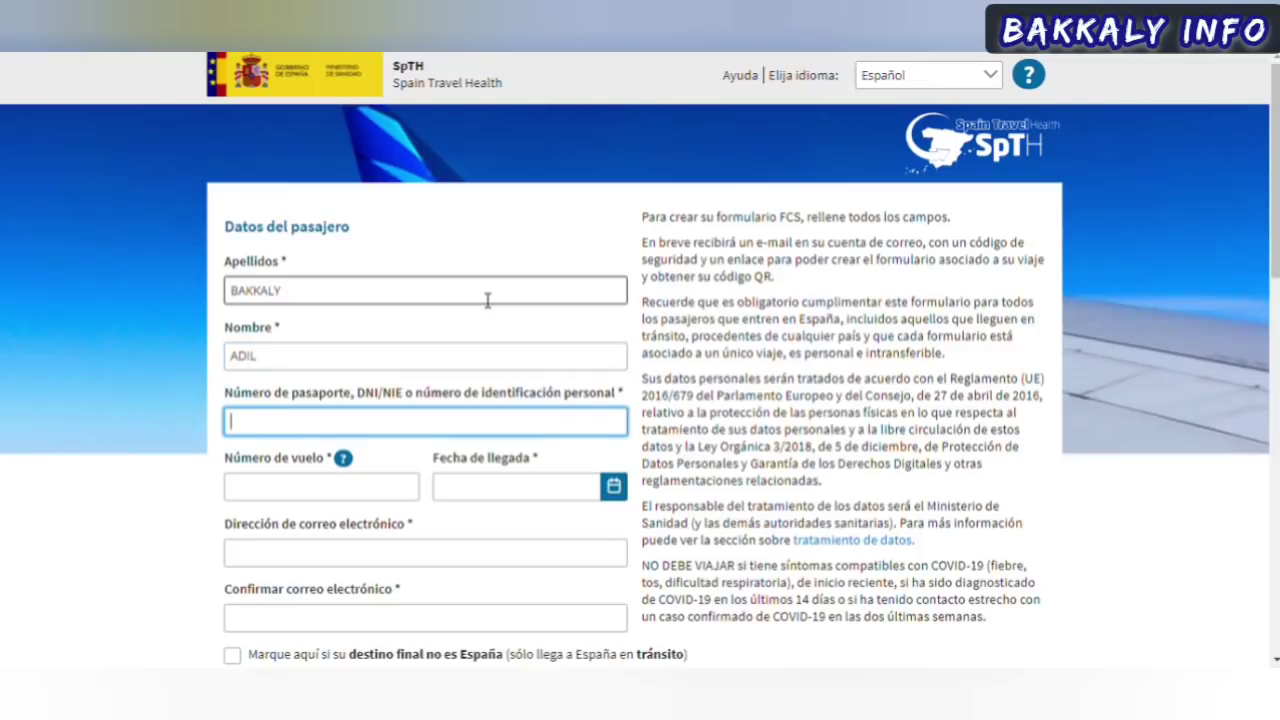
pyautogui.write('PAS000123')
# Enter flight number FR1234 and arrival date 15 July 2021
pyautogui.click(357, 492)
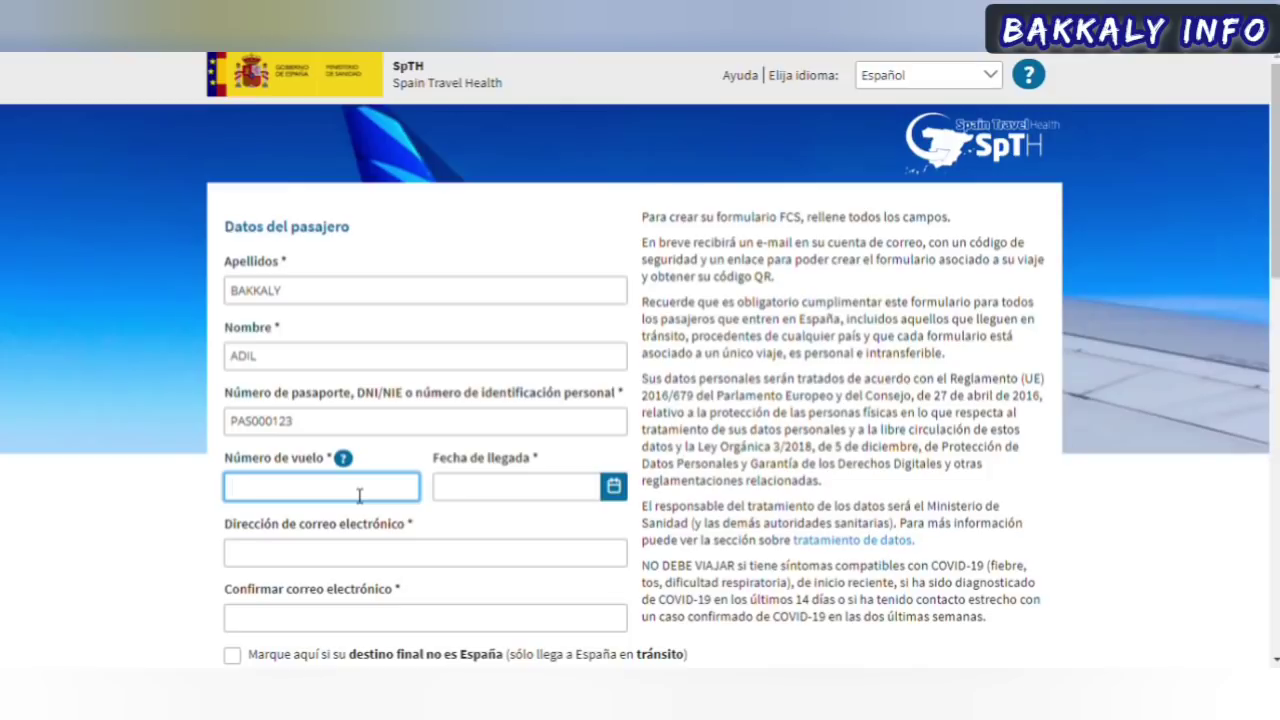
pyautogui.write('FR')
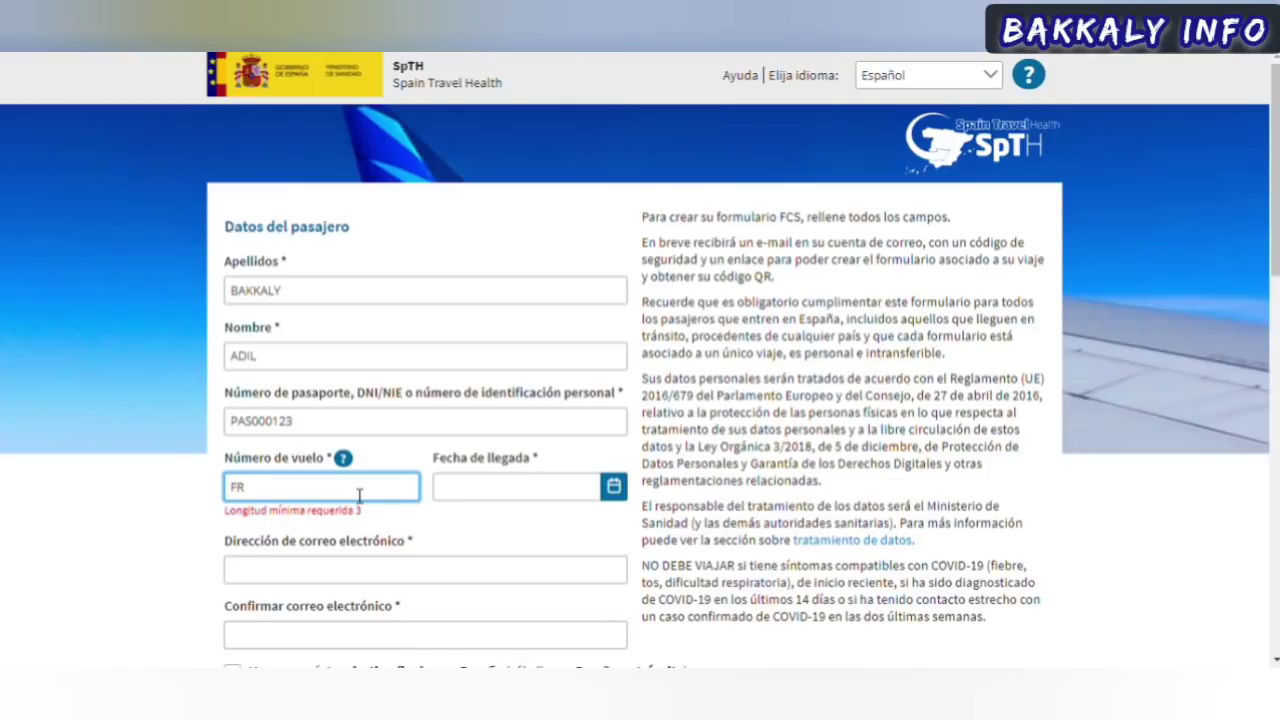
pyautogui.write('1234')
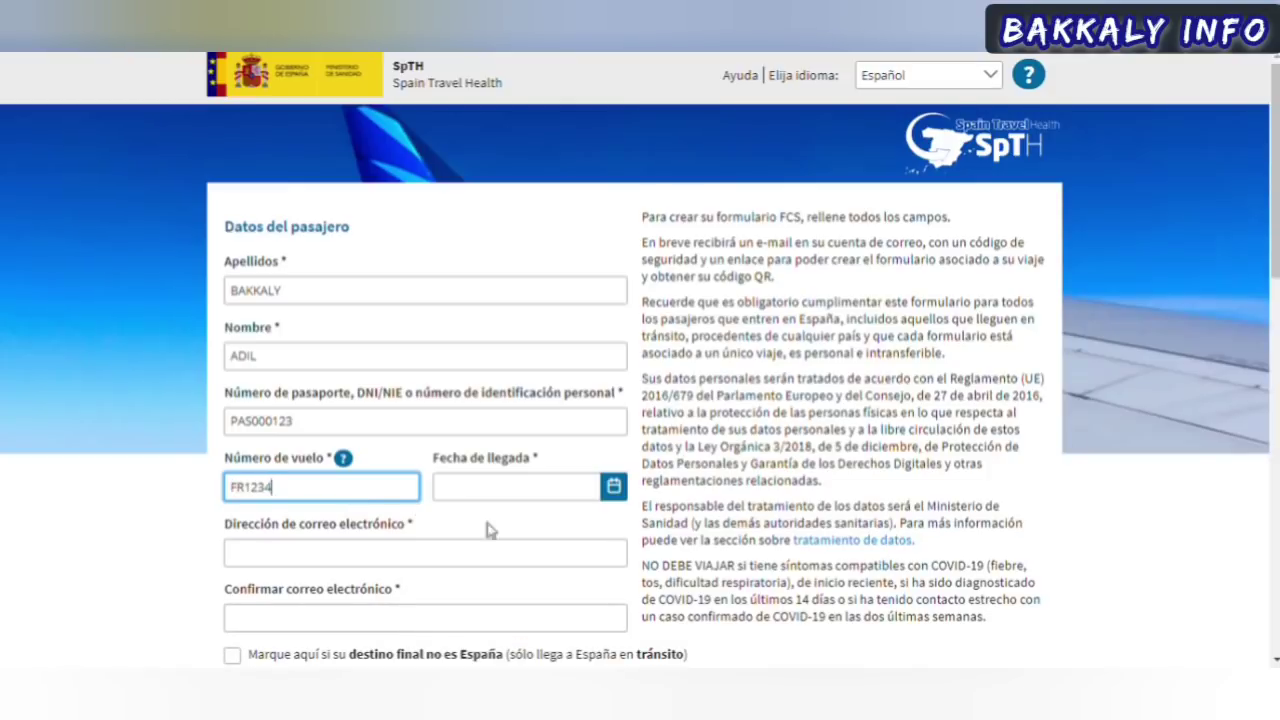
pyautogui.click(614, 487)
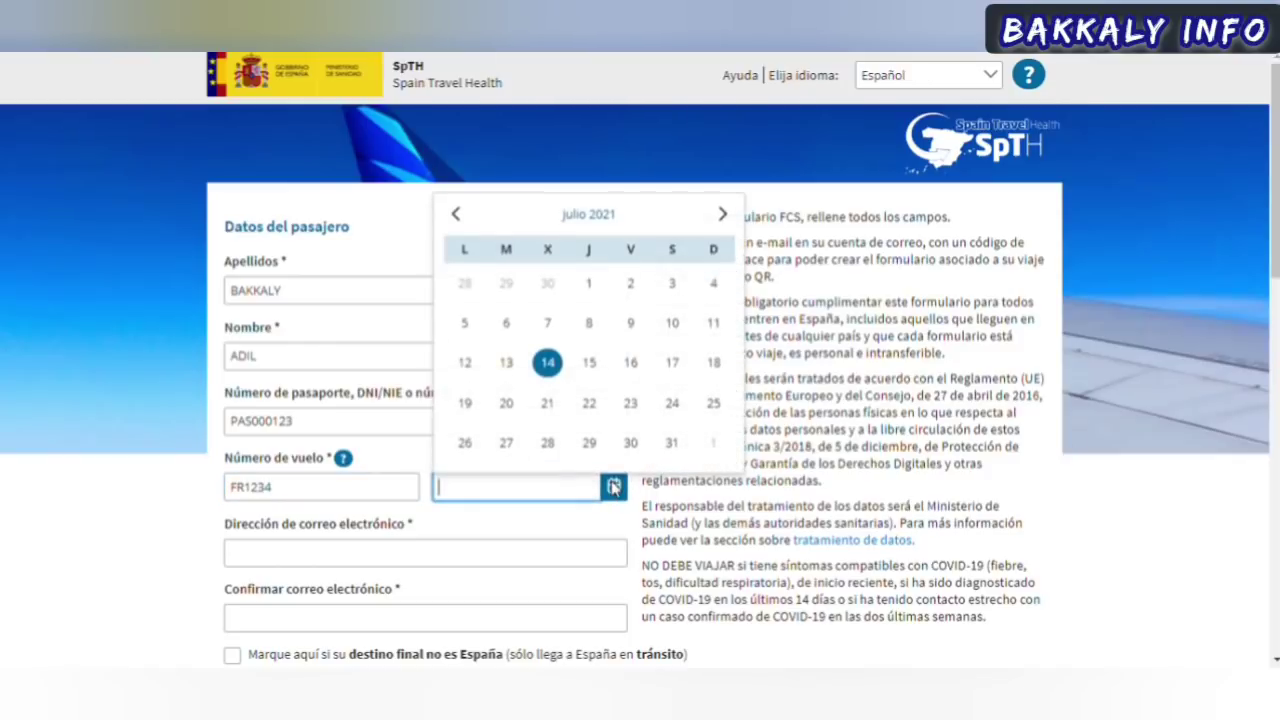
pyautogui.click(591, 364)
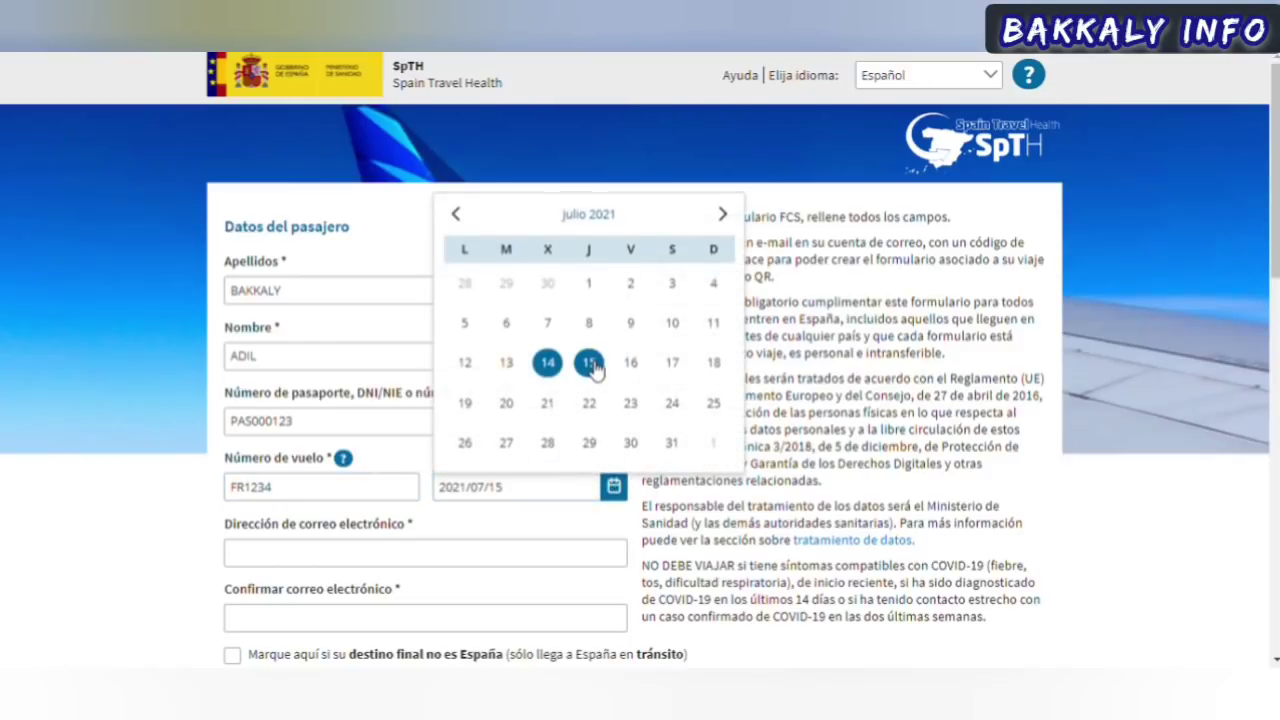
# Fill in the passenger's e-mail address and its matching confirmation
pyautogui.click(425, 556)
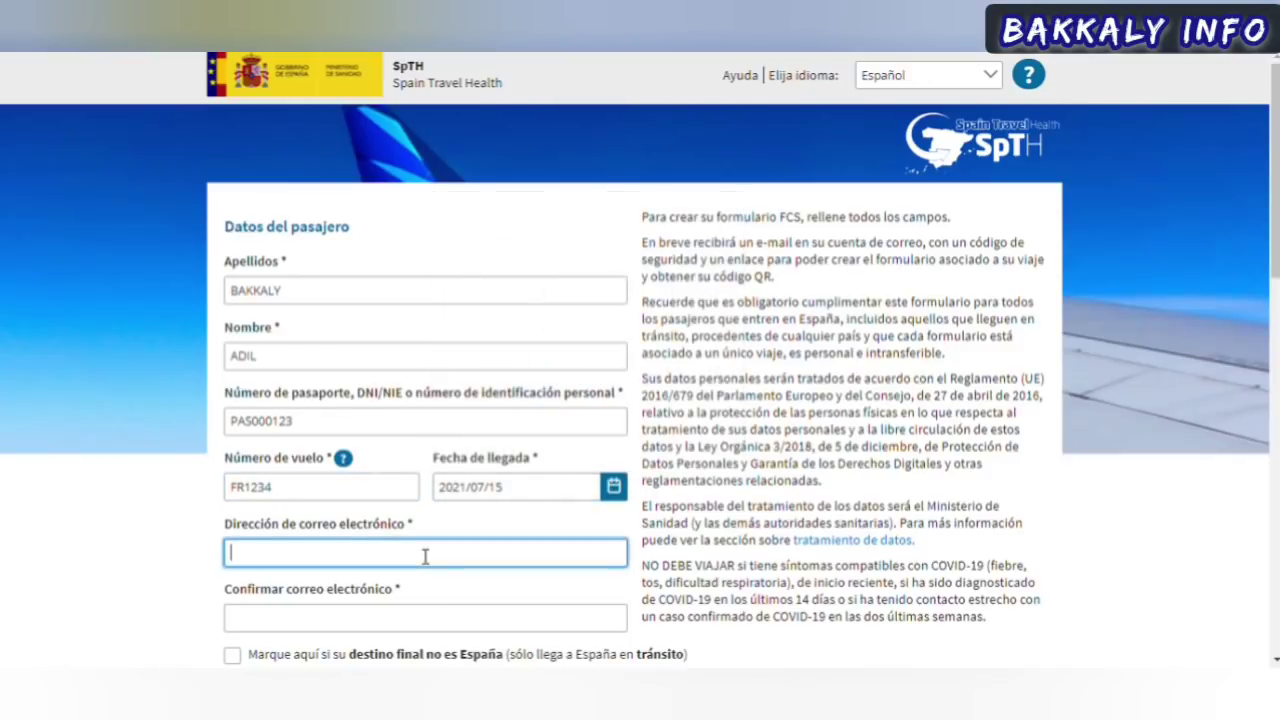
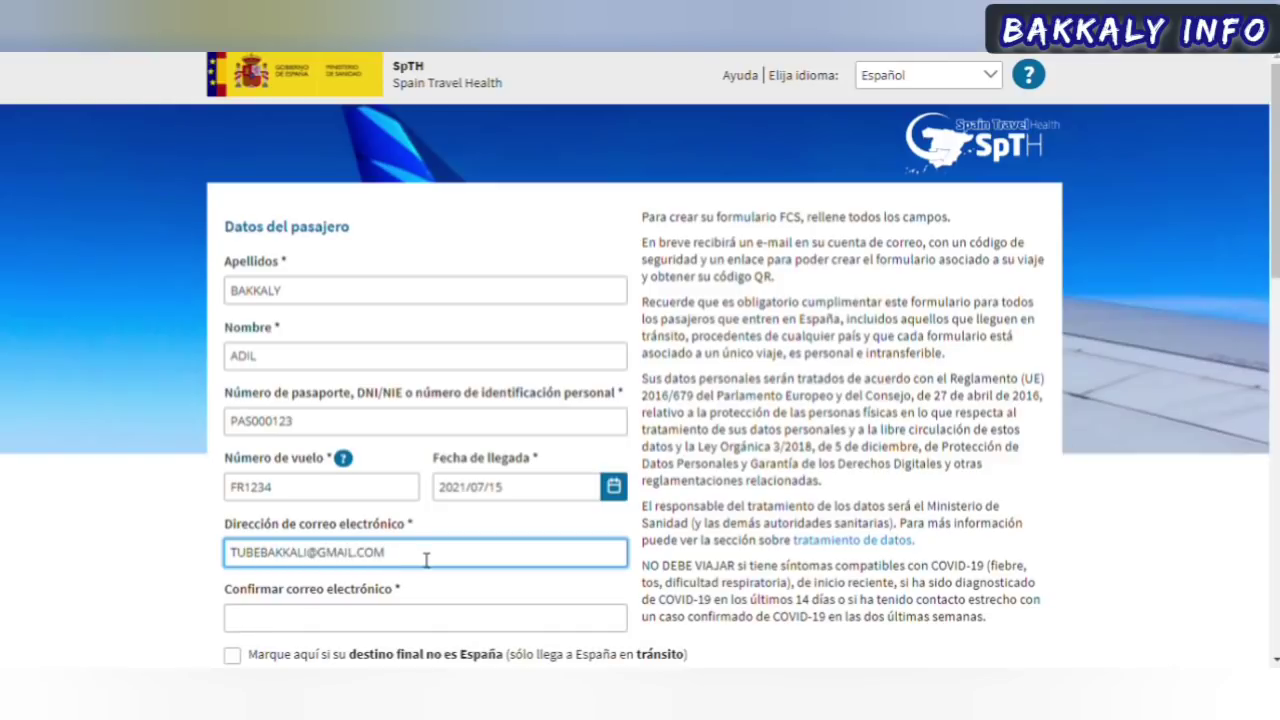
pyautogui.click(468, 615)
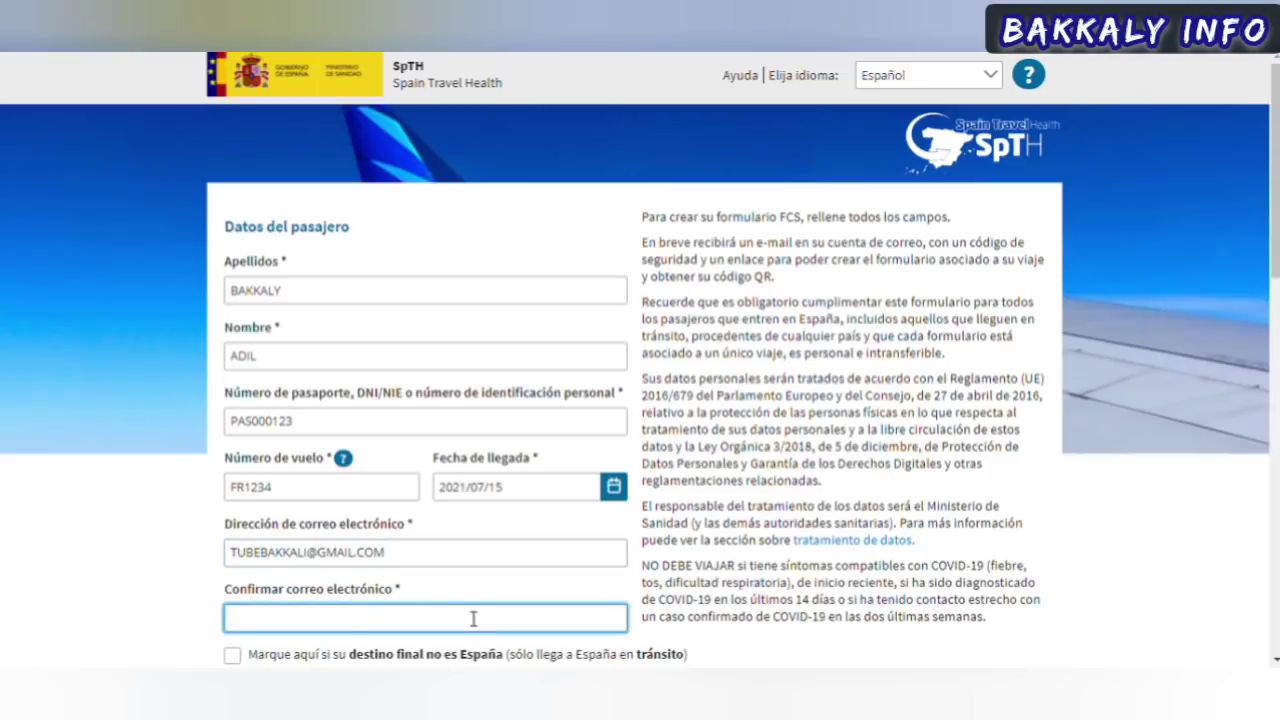
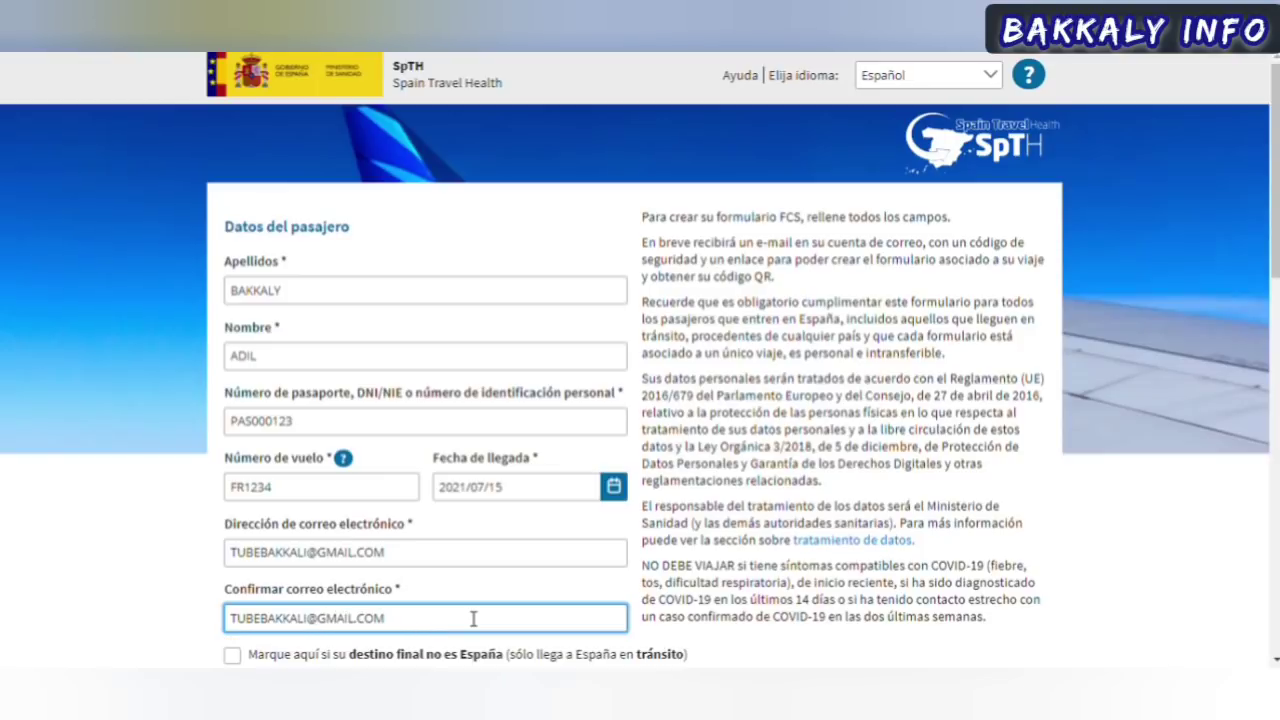
pyautogui.scroll(-3, 473, 618)
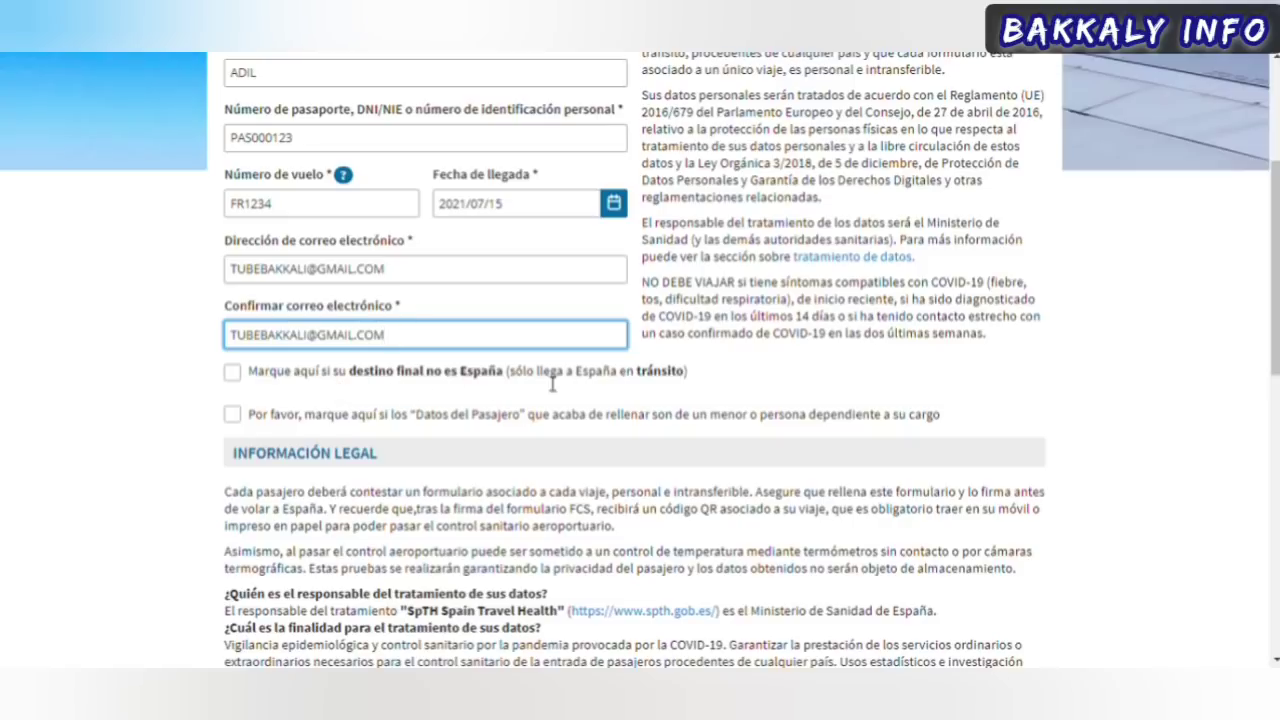
# Declare Spain is not the final destination and acknowledge the transit notice
pyautogui.click(236, 378)
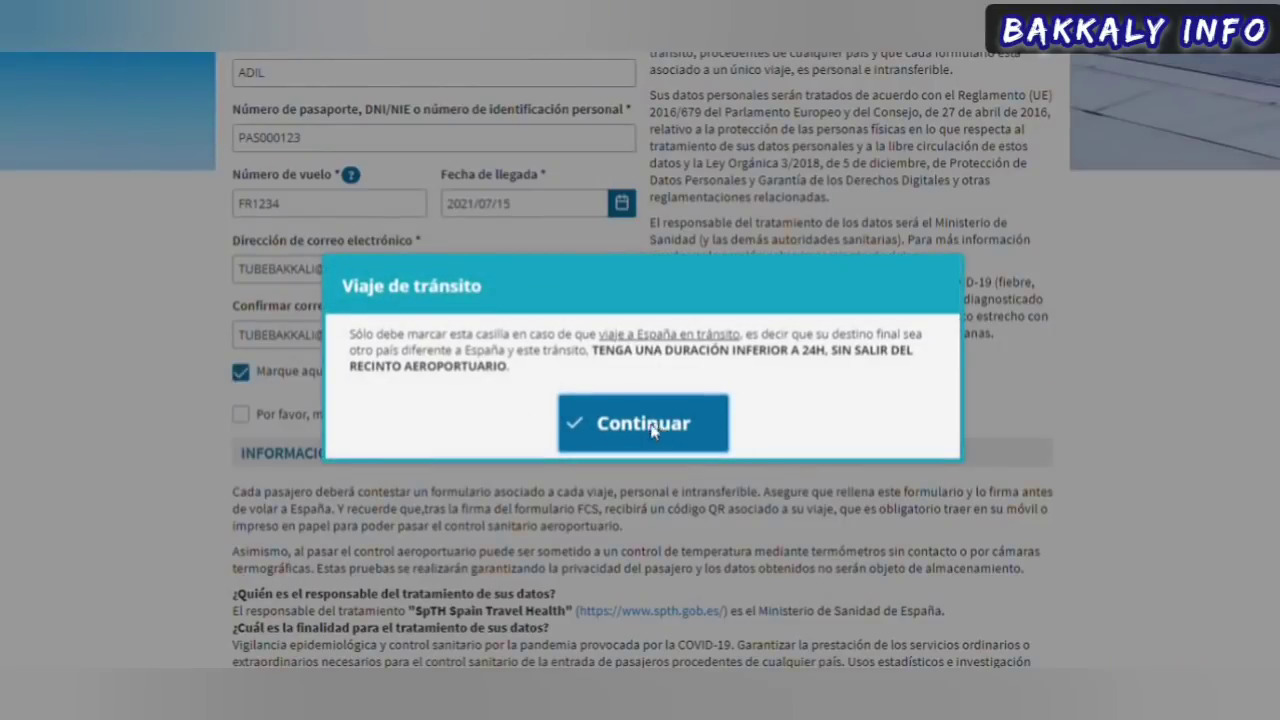
pyautogui.click(655, 428)
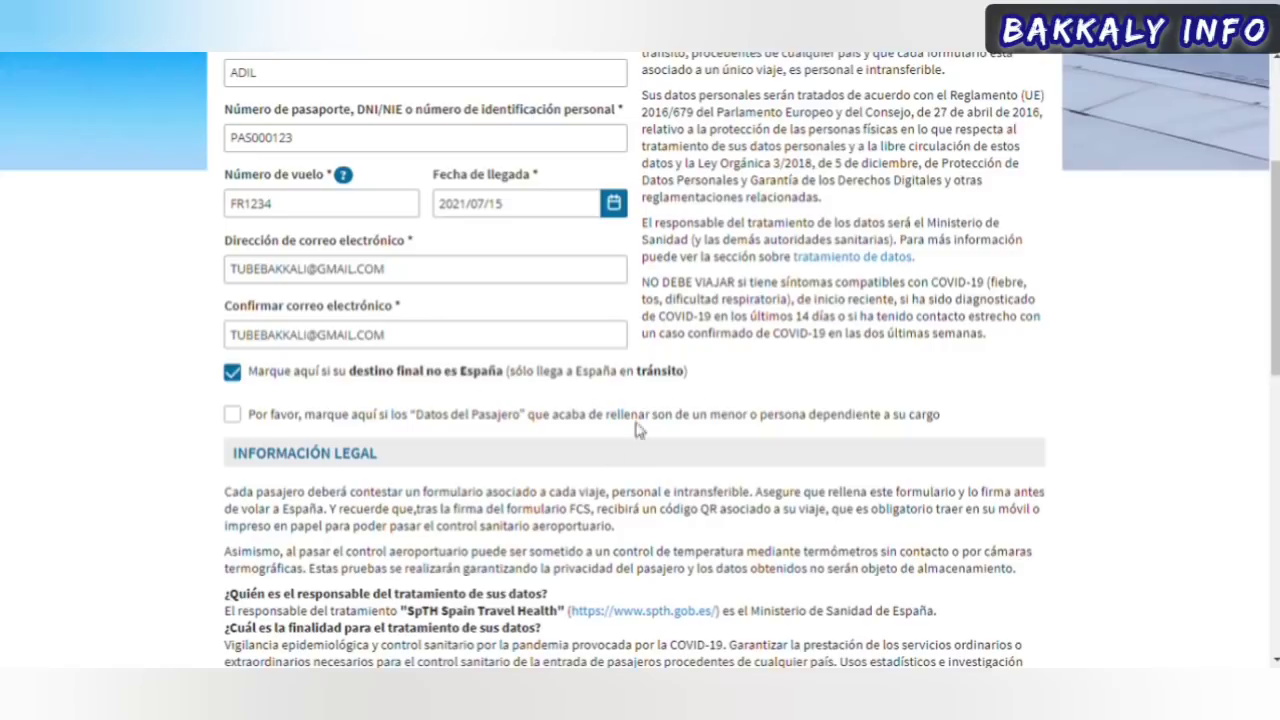
pyautogui.scroll(-6, 590, 482)
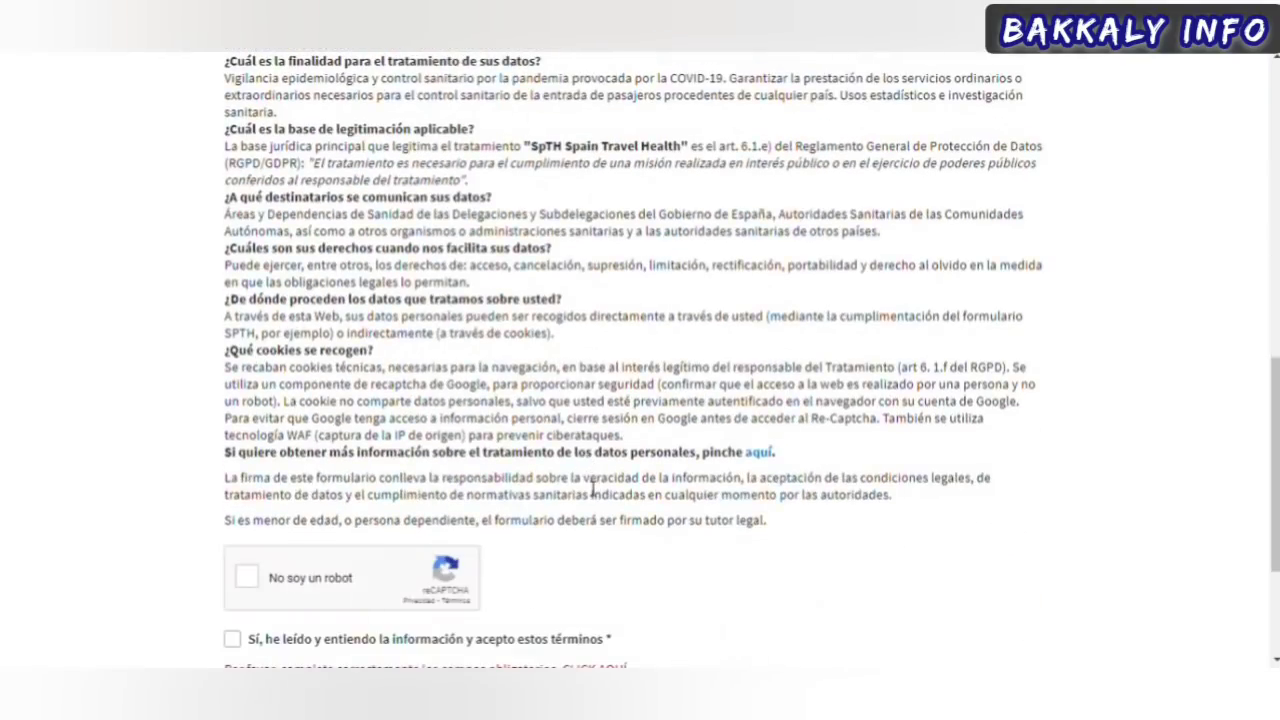
pyautogui.scroll(-2, 592, 488)
# Pass the robot check, accept the legal terms and submit the registration form
pyautogui.click(249, 392)
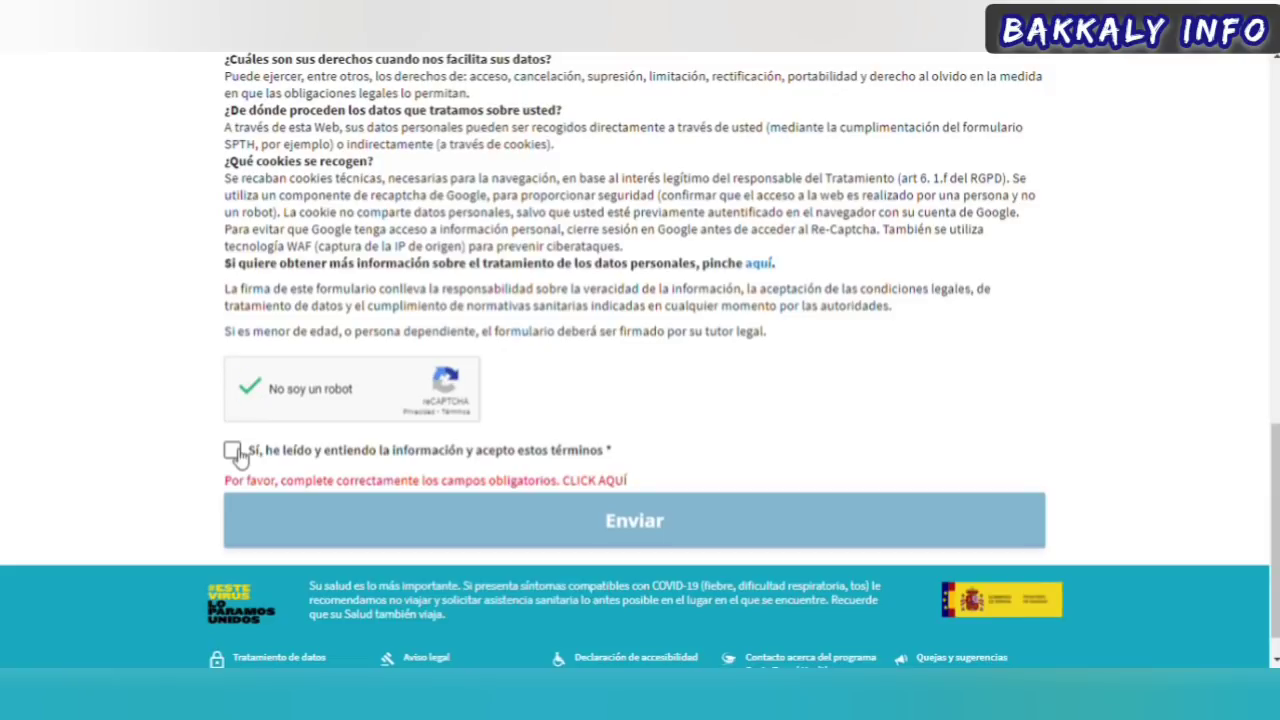
pyautogui.click(232, 451)
pyautogui.click(656, 499)
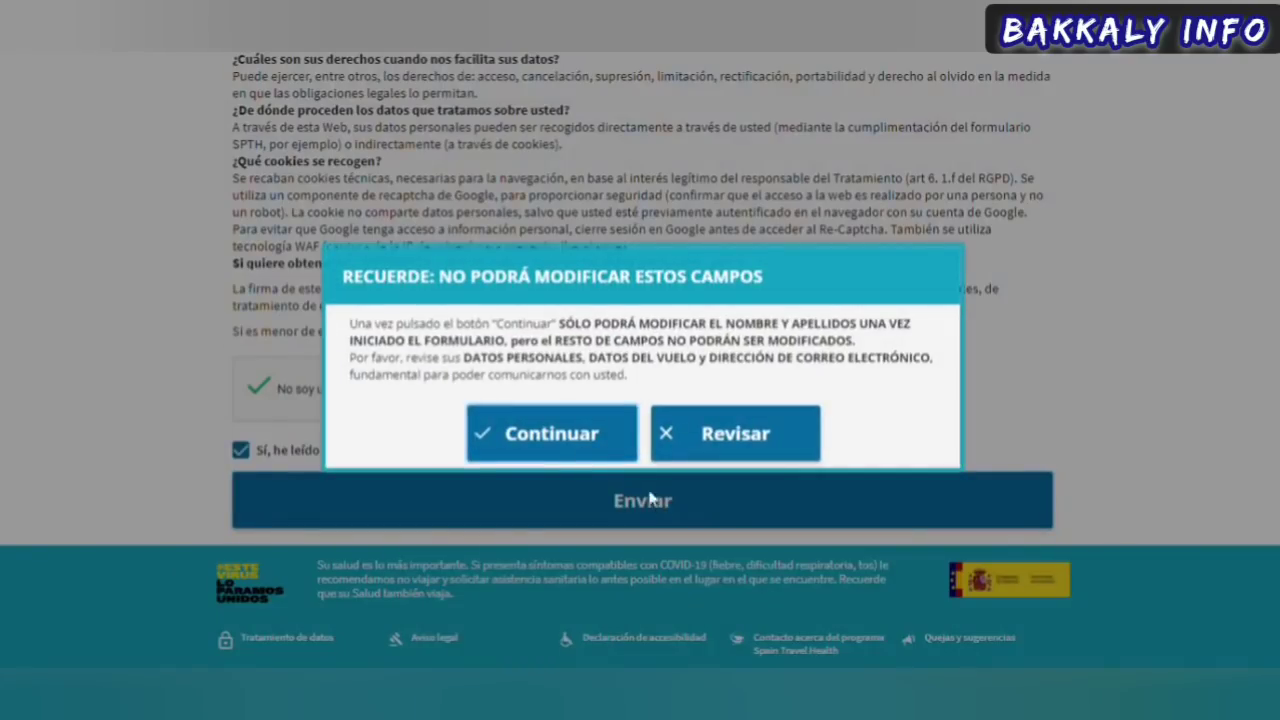
pyautogui.click(556, 449)
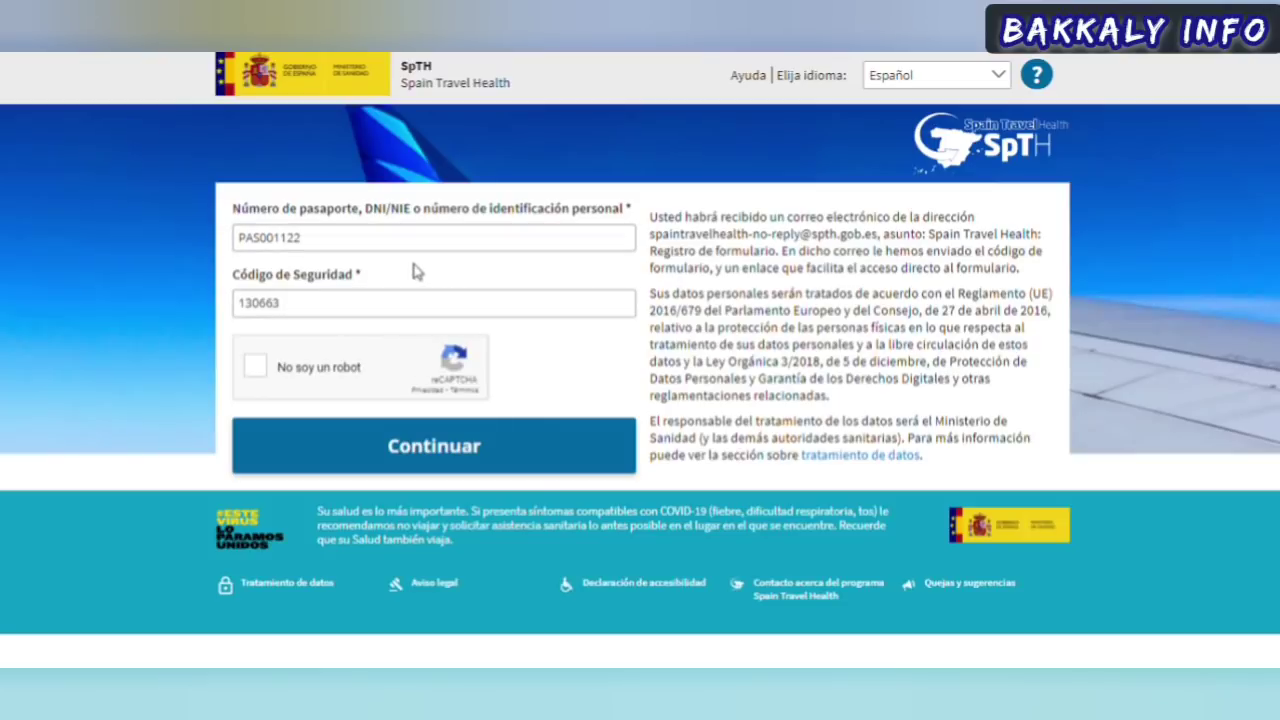
# Replace the old passport number in the access field with the new passenger's number
pyautogui.moveTo(348, 242); pyautogui.dragTo(158, 229)
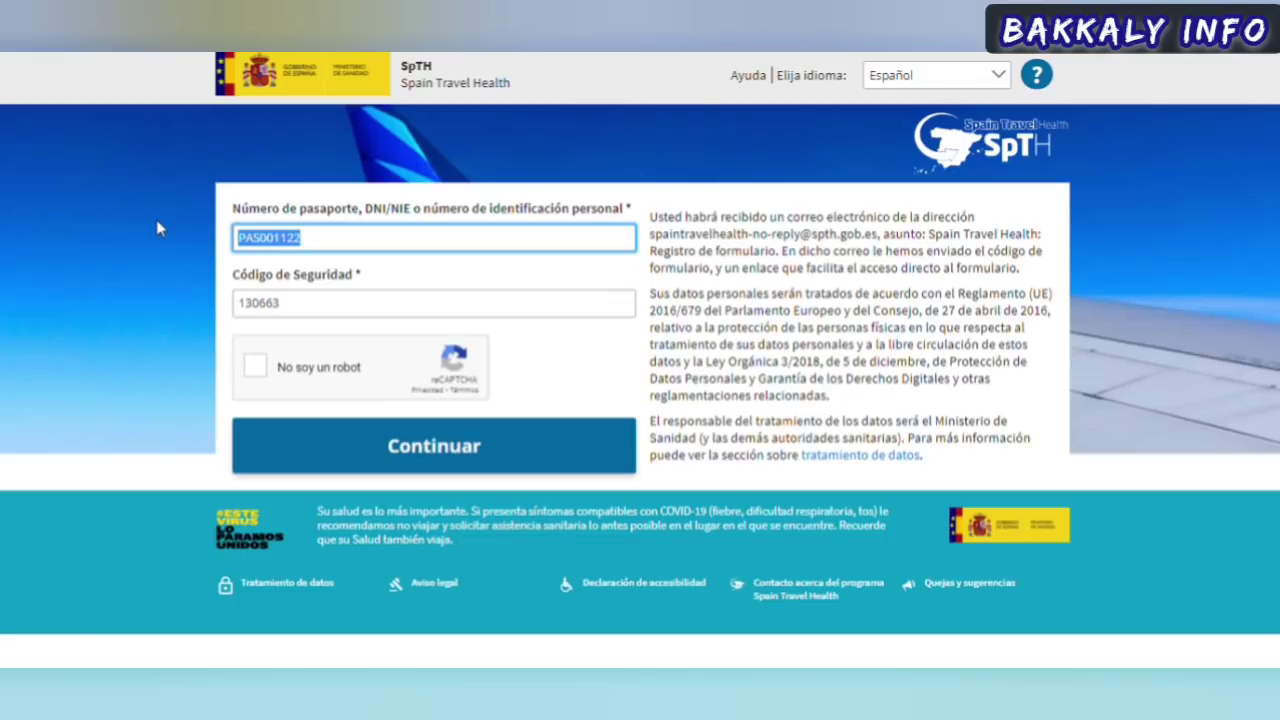
pyautogui.write('PAS')
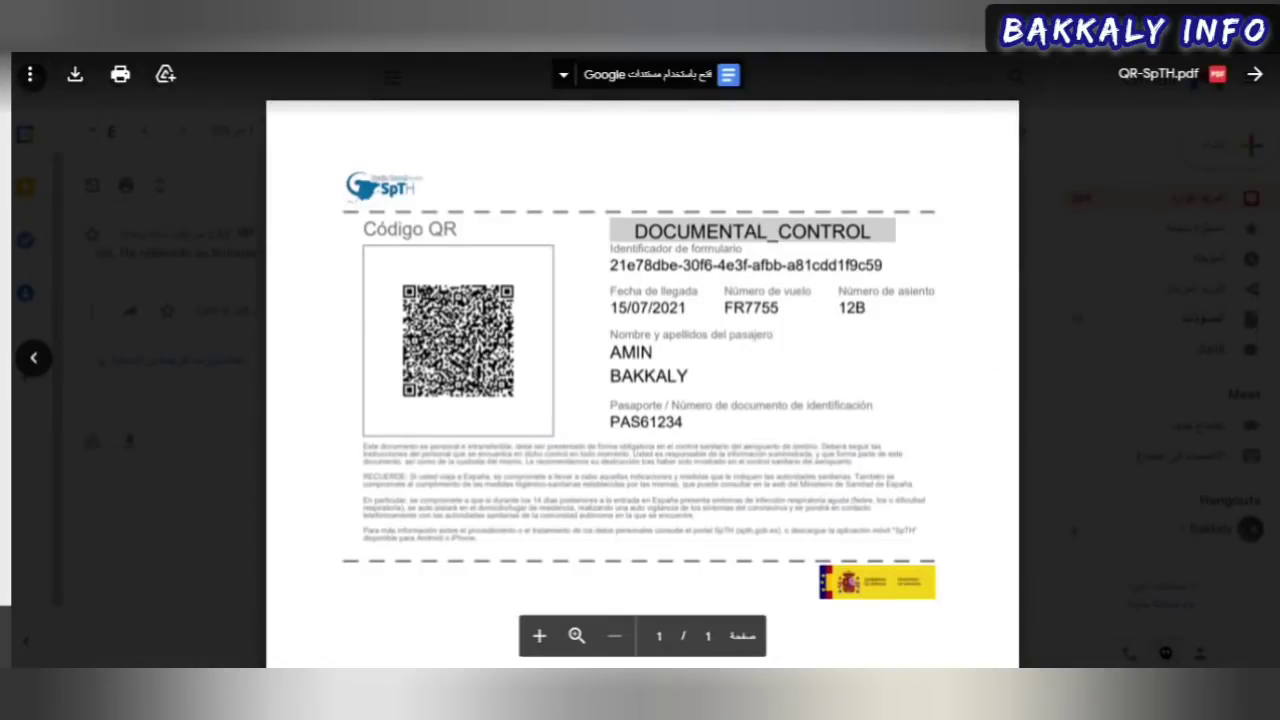
# Open the newest Registro de formulario email in Gmail and select its FCS form code to copy
pyautogui.press('Escape')
pyautogui.click(1200, 208)
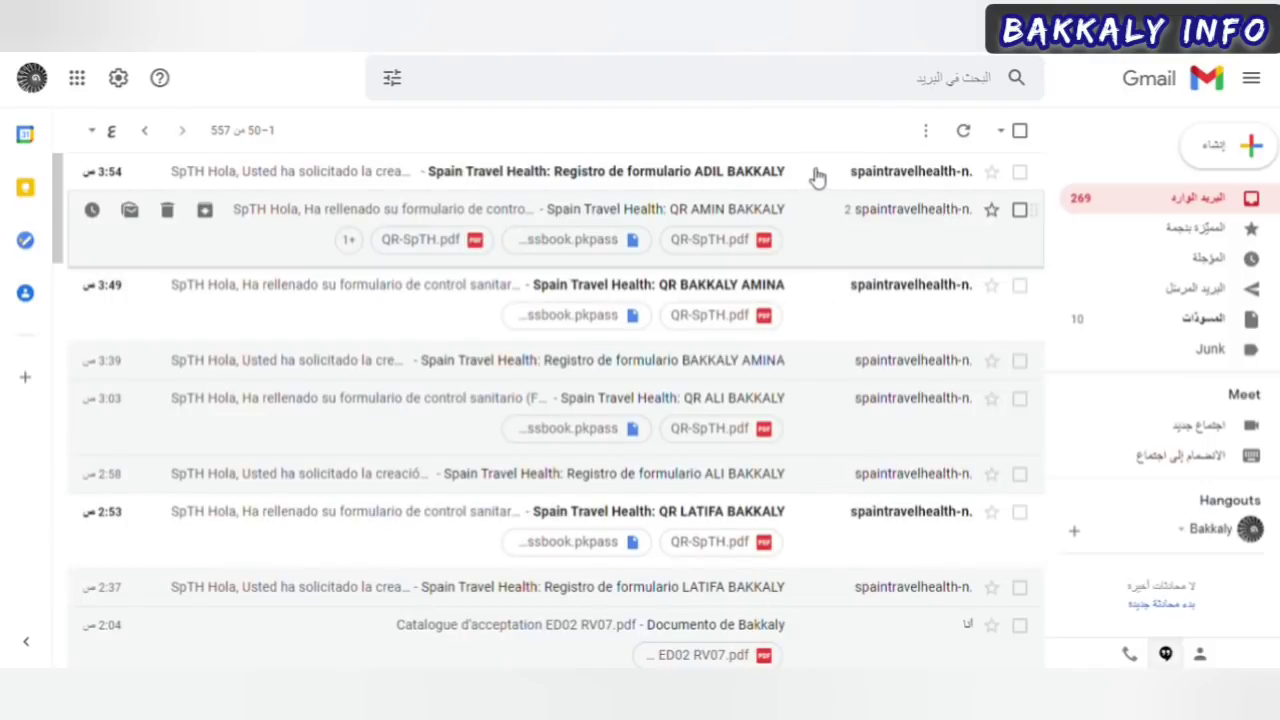
pyautogui.click(767, 186)
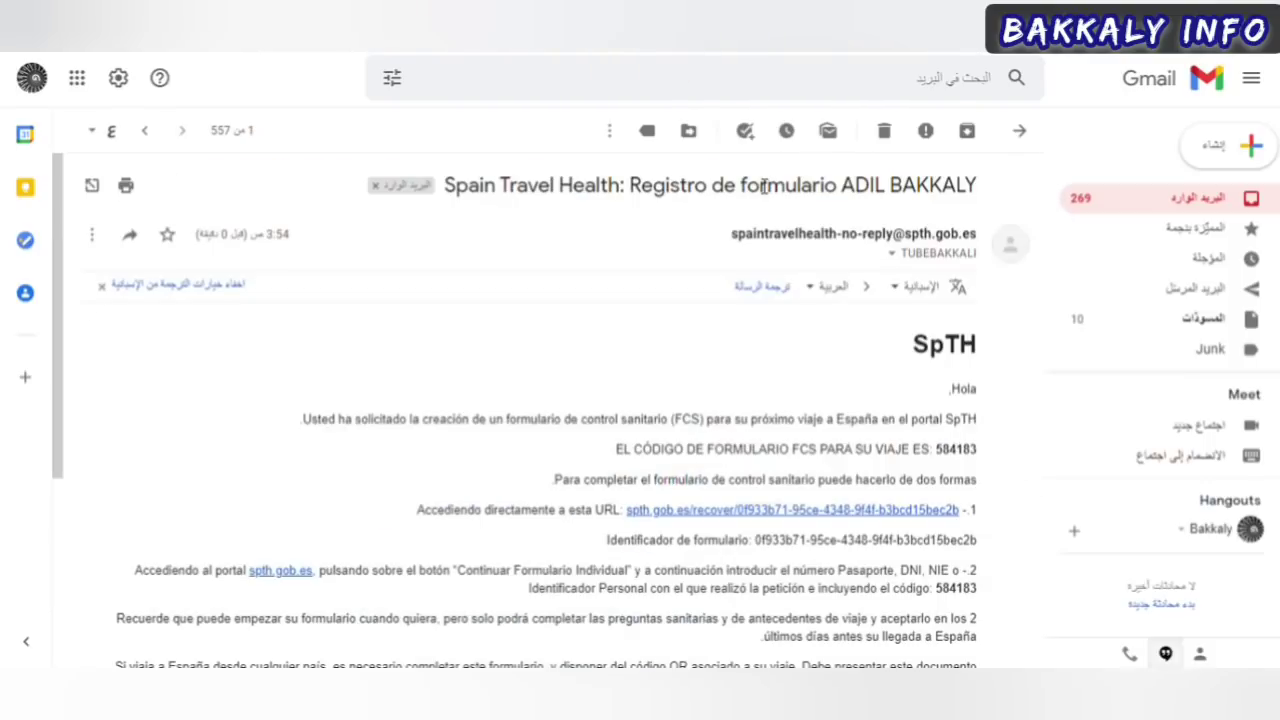
pyautogui.doubleClick(960, 451)
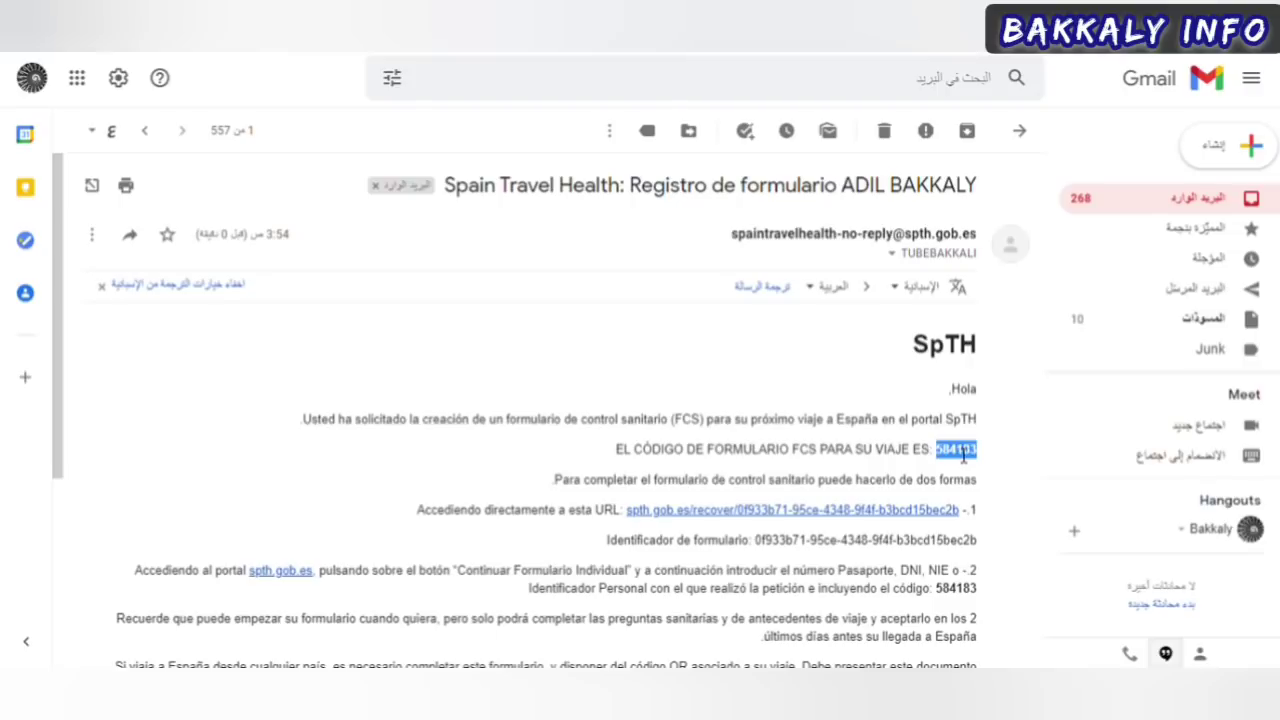
pyautogui.click(961, 452)
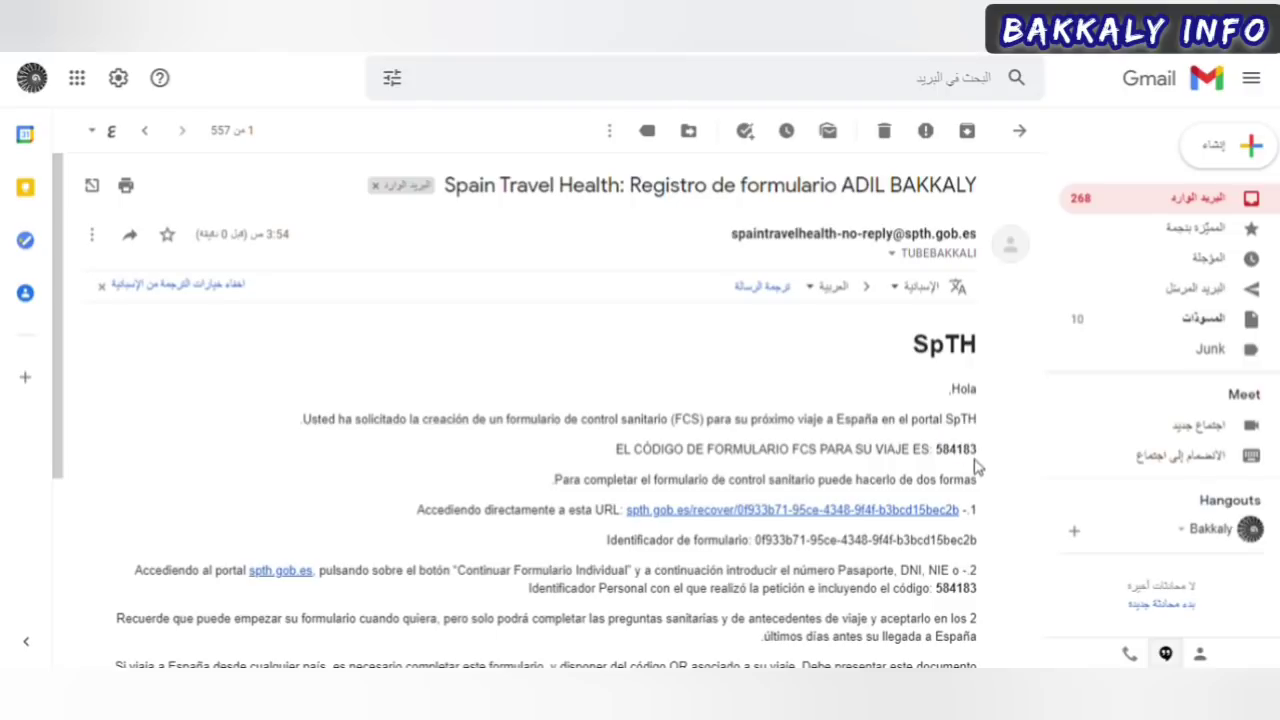
pyautogui.doubleClick(958, 452)
pyautogui.hotkey('ctrl', 'c')
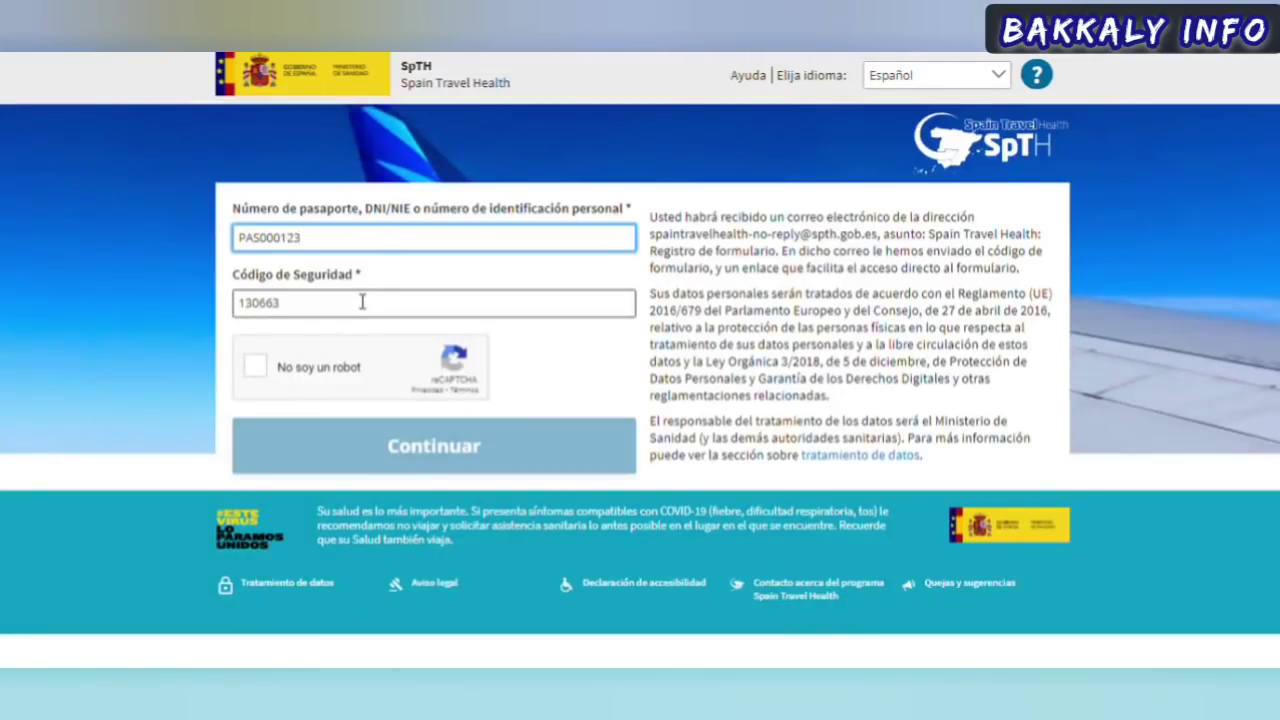
# Paste the emailed form code as the security code, pass reCAPTCHA and continue to Paso 1
pyautogui.doubleClick(346, 305)
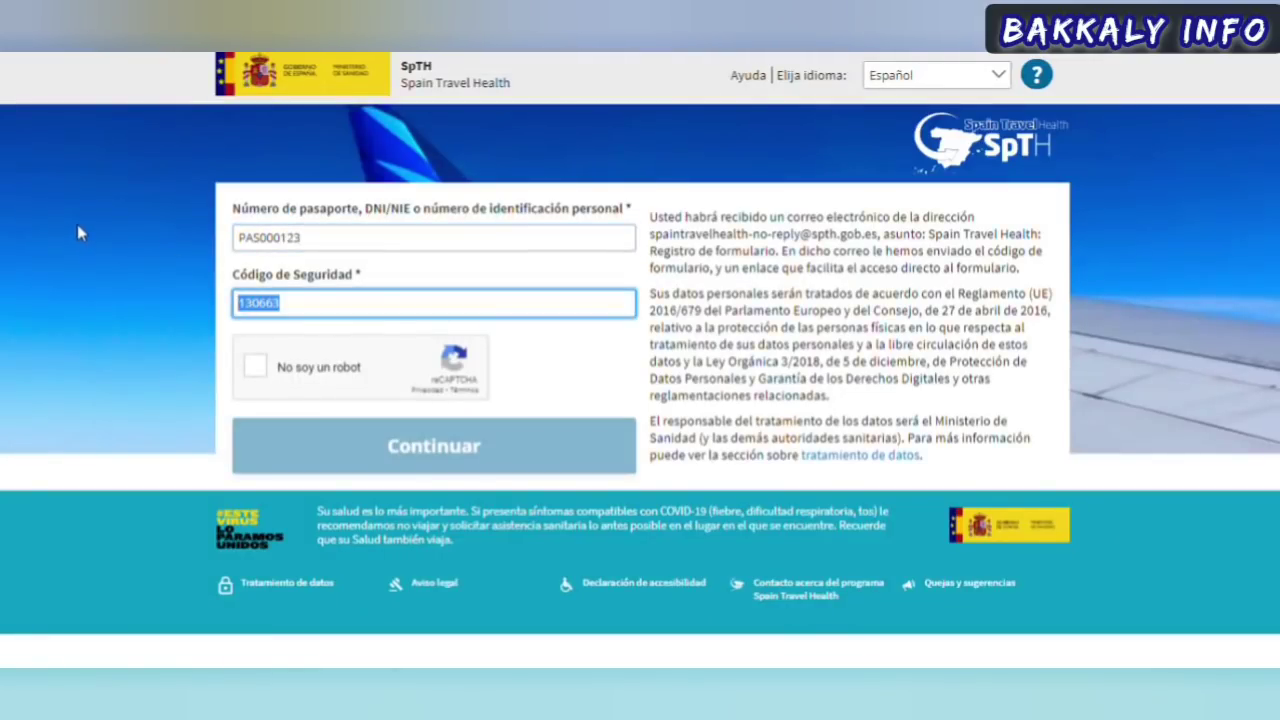
pyautogui.hotkey('ctrl', 'v')
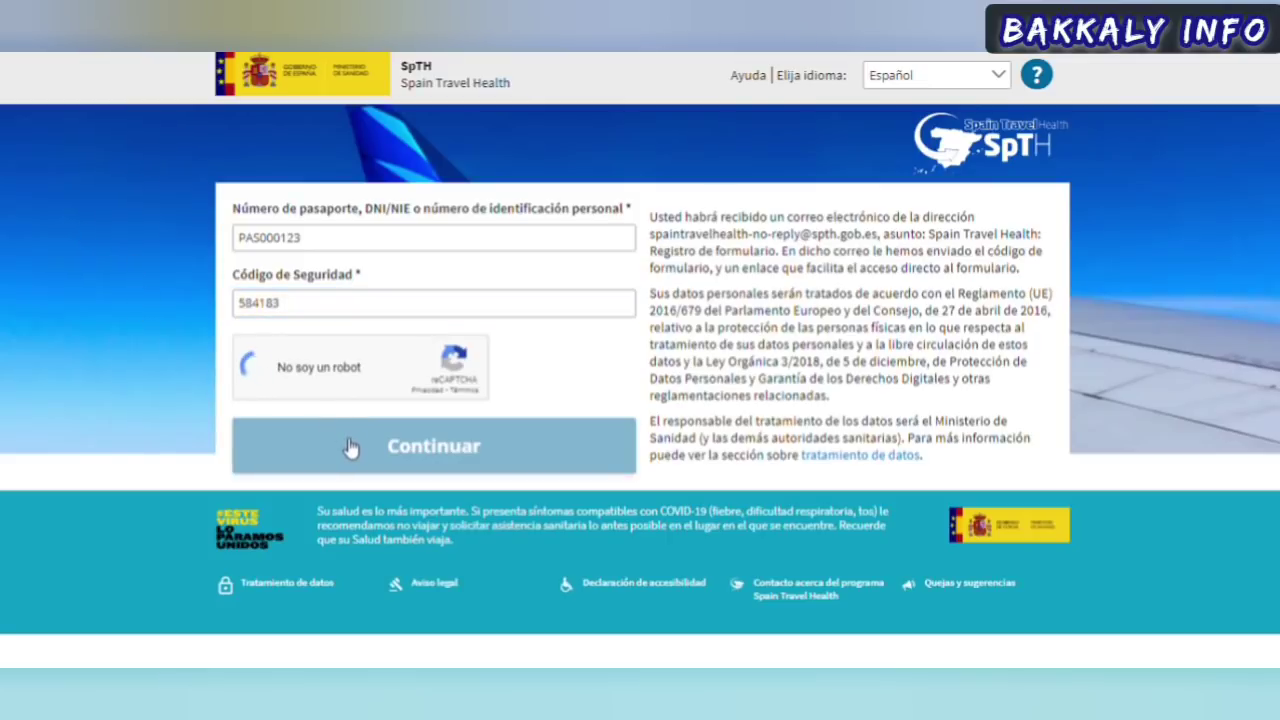
pyautogui.click(416, 466)
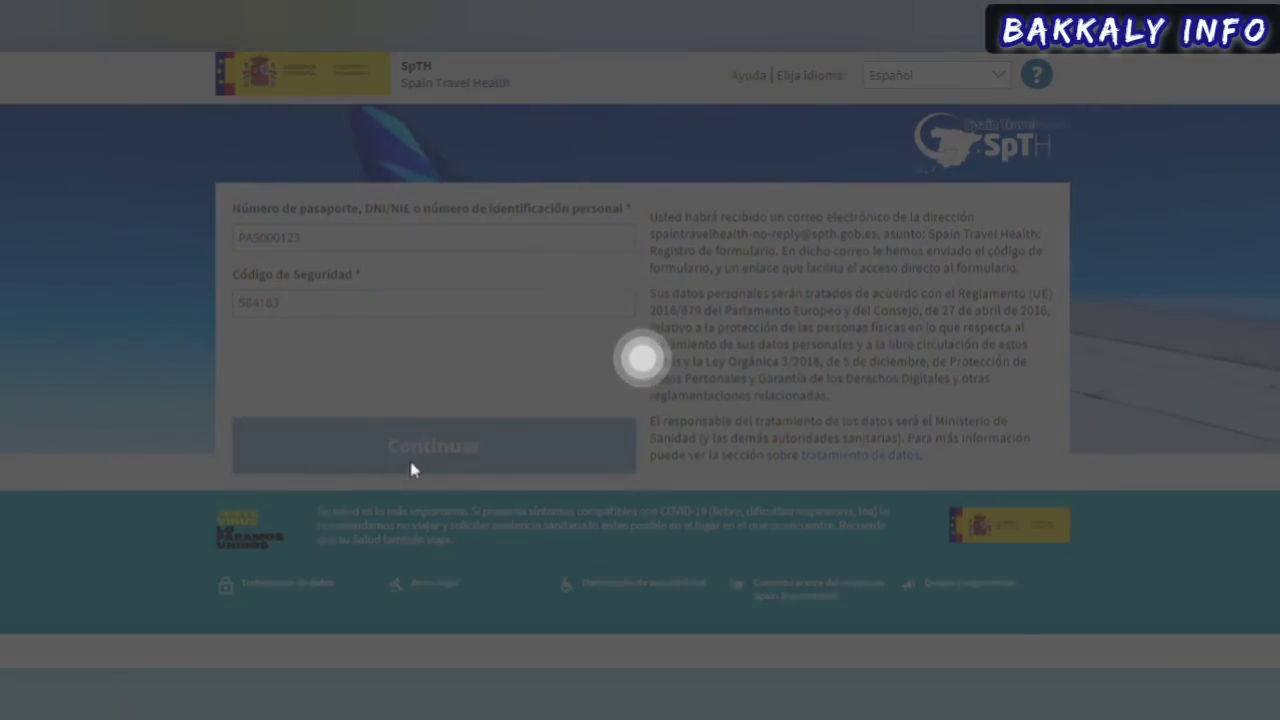
pyautogui.scroll(-1, 475, 458)
pyautogui.scroll(-3, 475, 463)
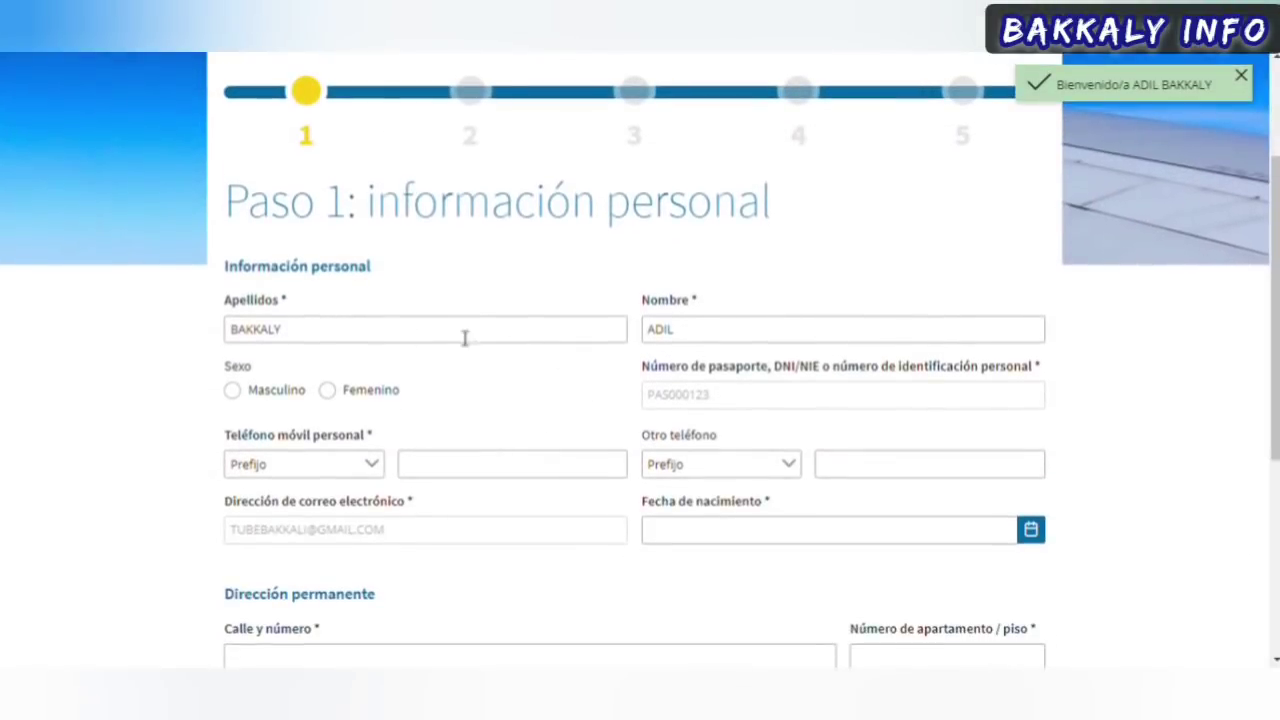
# Set the mobile phone prefix to GE +995 and enter the phone number
pyautogui.click(338, 472)
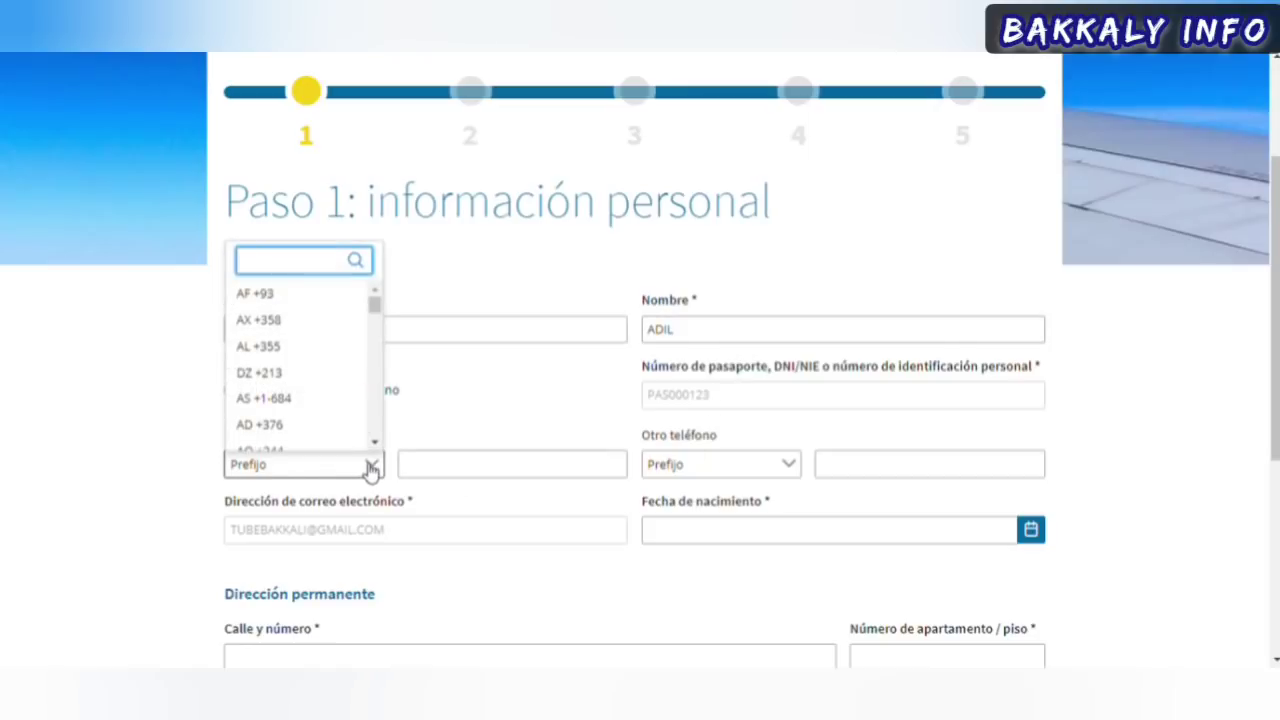
pyautogui.write('ALE')
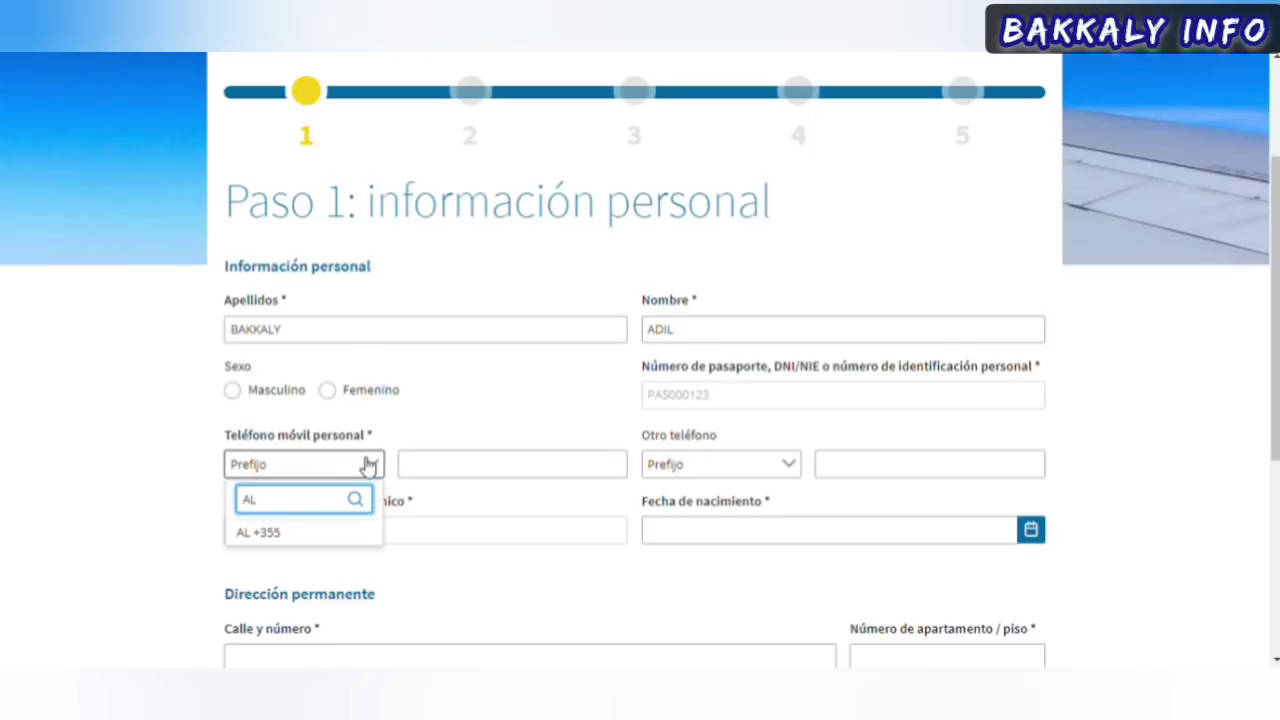
pyautogui.press('BackSpace')
pyautogui.press('BackSpace')
pyautogui.press('BackSpace')
pyautogui.write('GER')
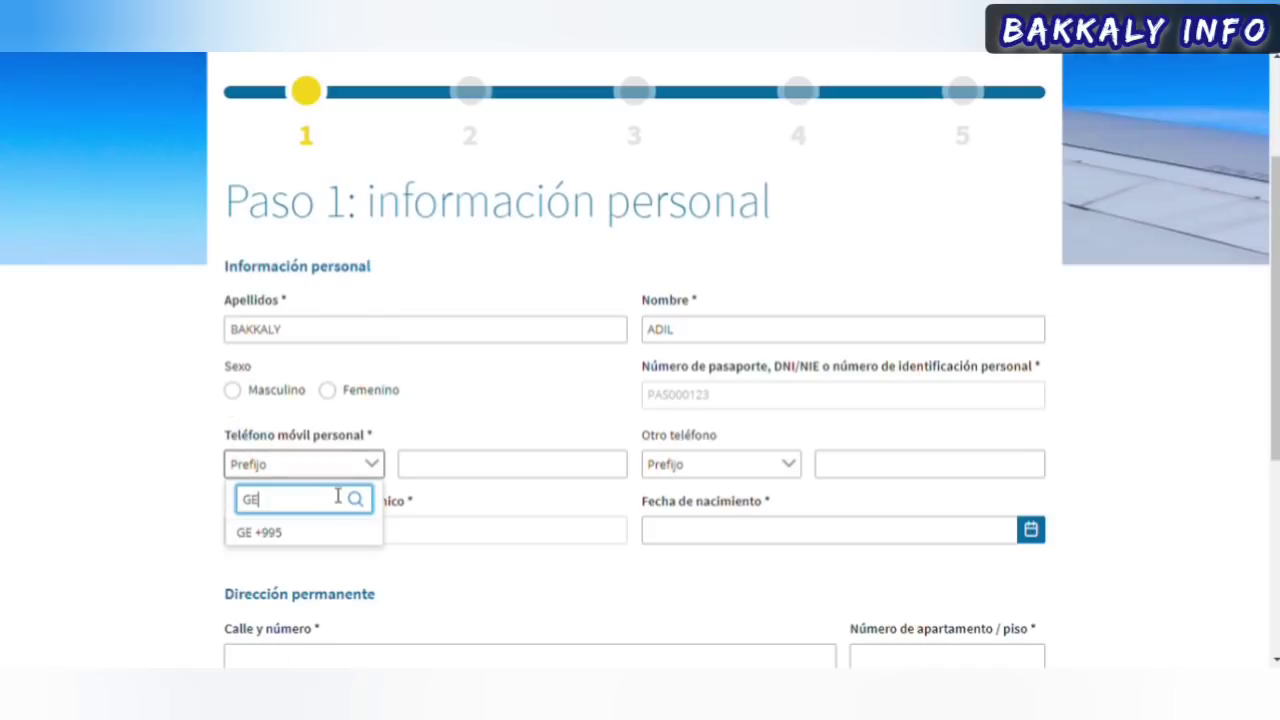
pyautogui.click(289, 468)
pyautogui.click(287, 470)
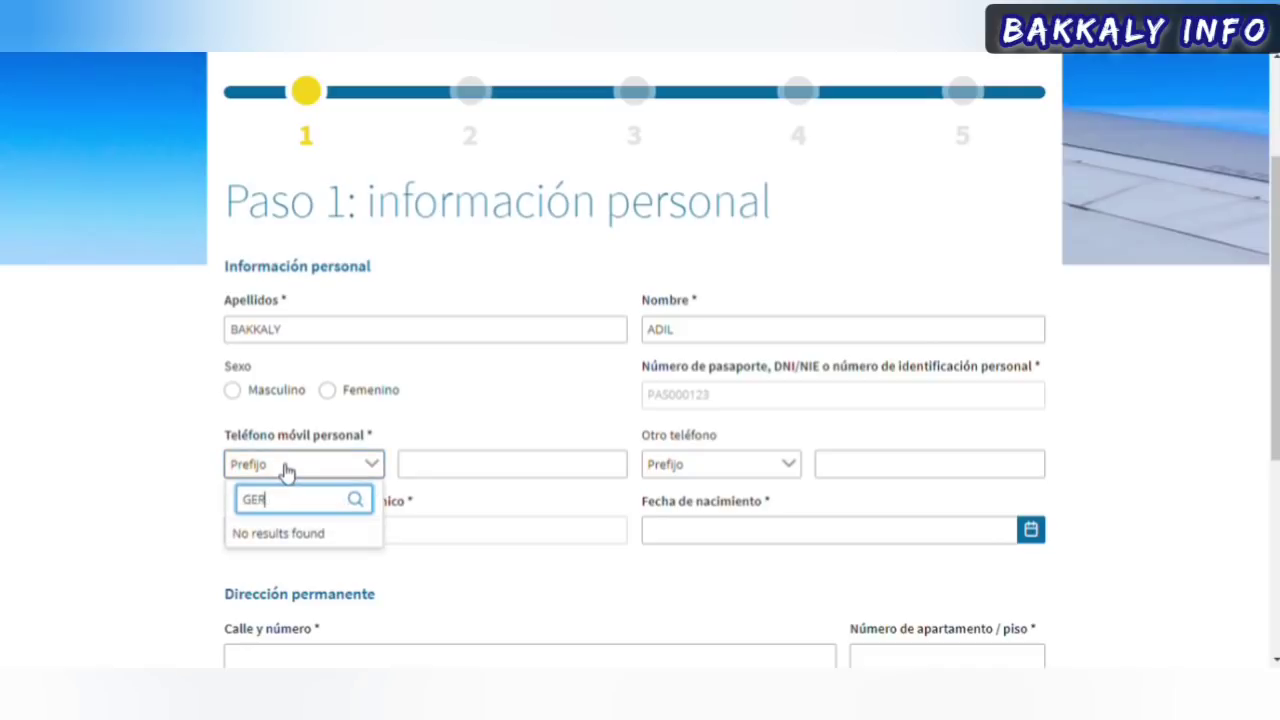
pyautogui.press('BackSpace')
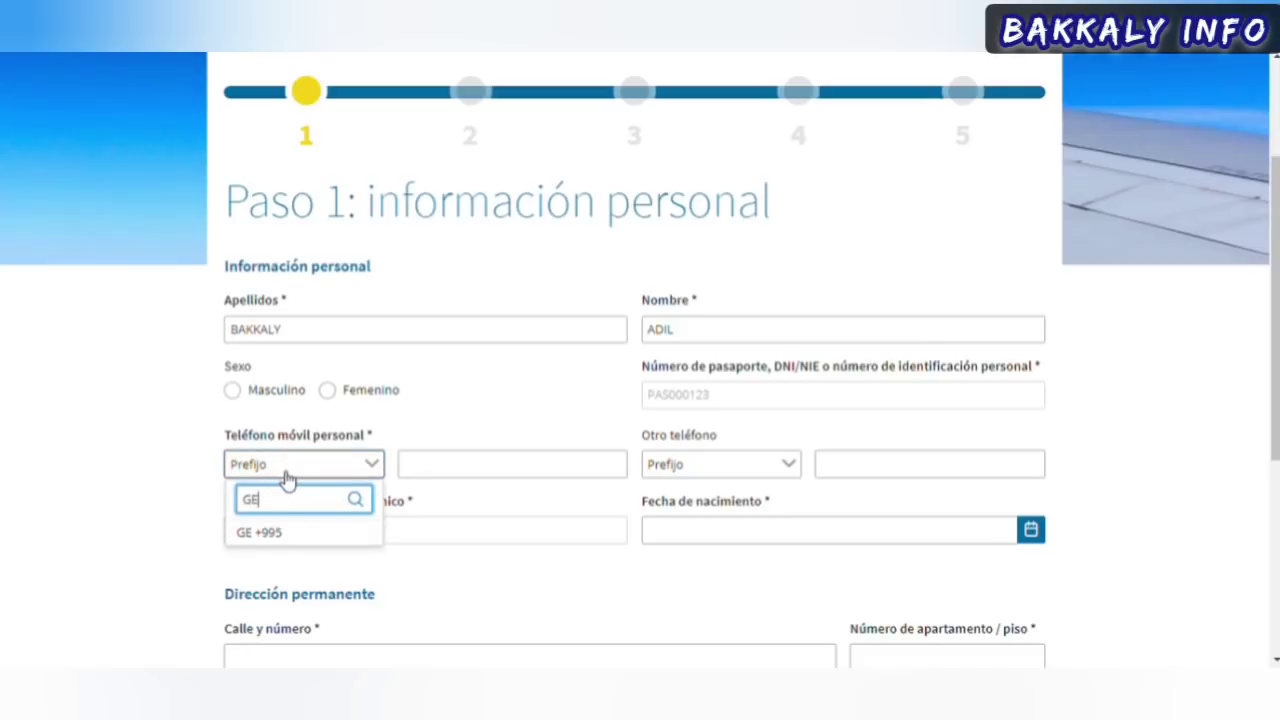
pyautogui.press('BackSpace')
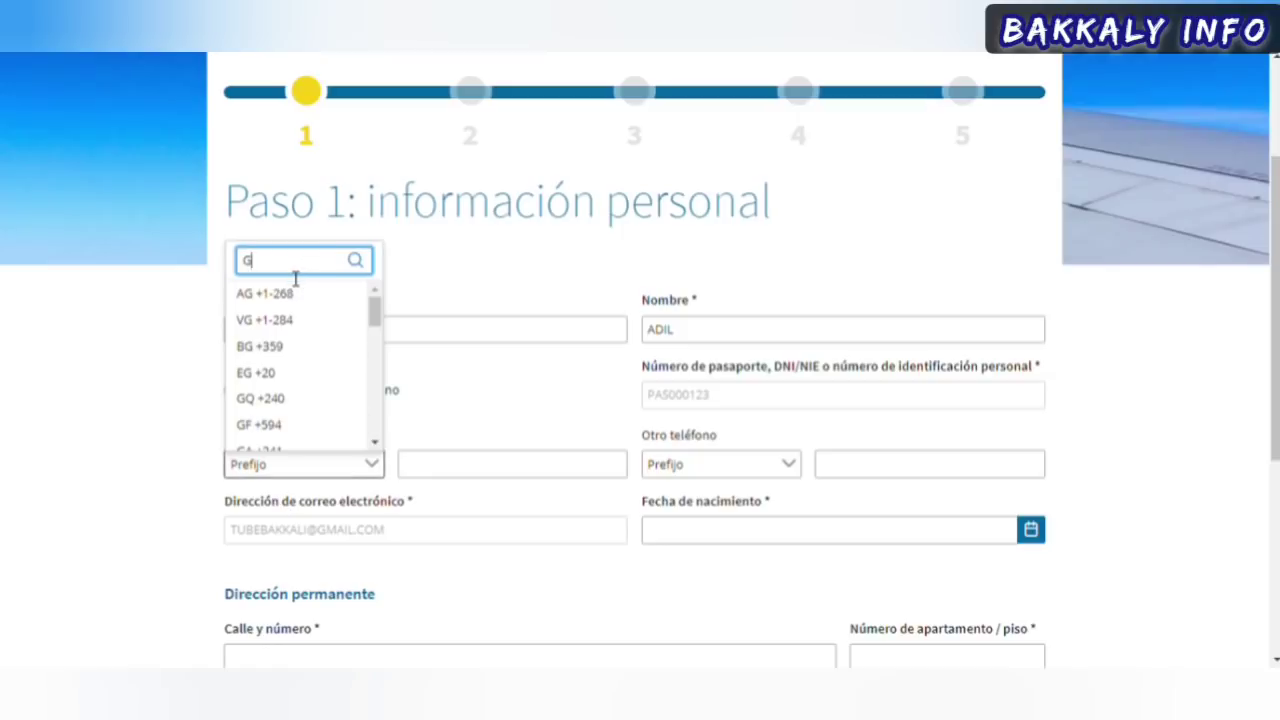
pyautogui.write('E')
pyautogui.click(297, 533)
pyautogui.click(466, 462)
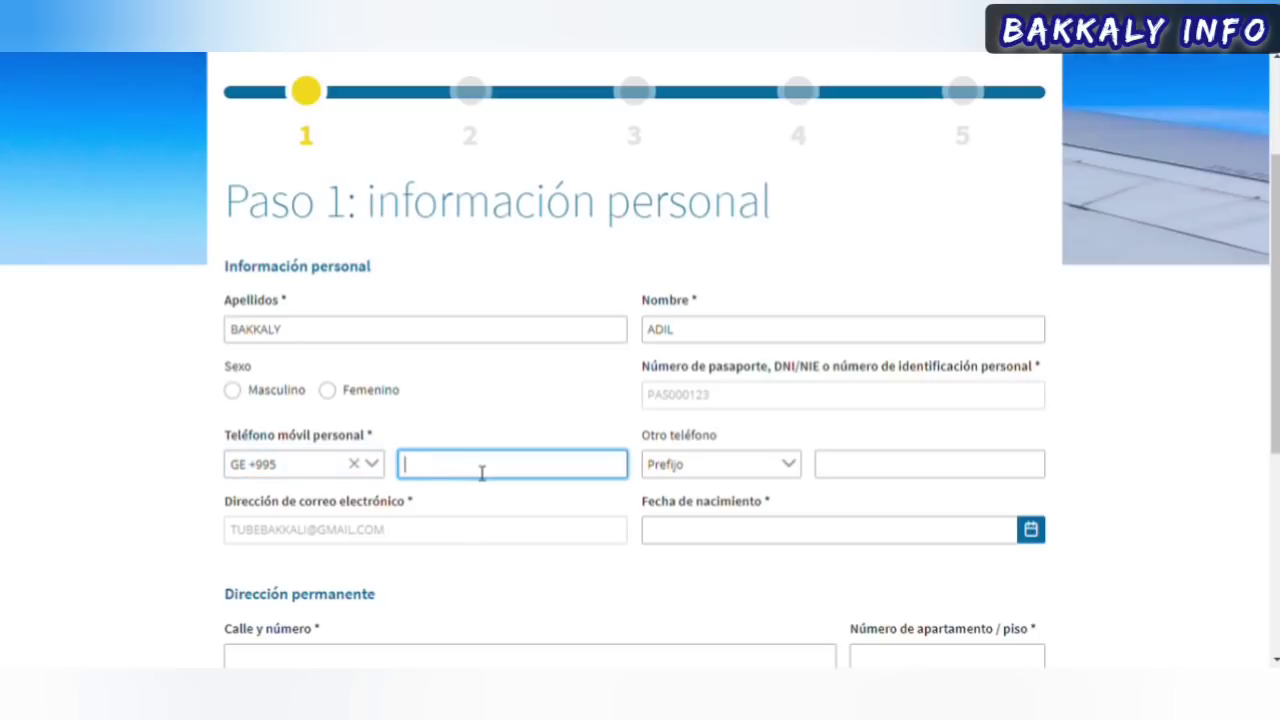
pyautogui.write('66666666666')
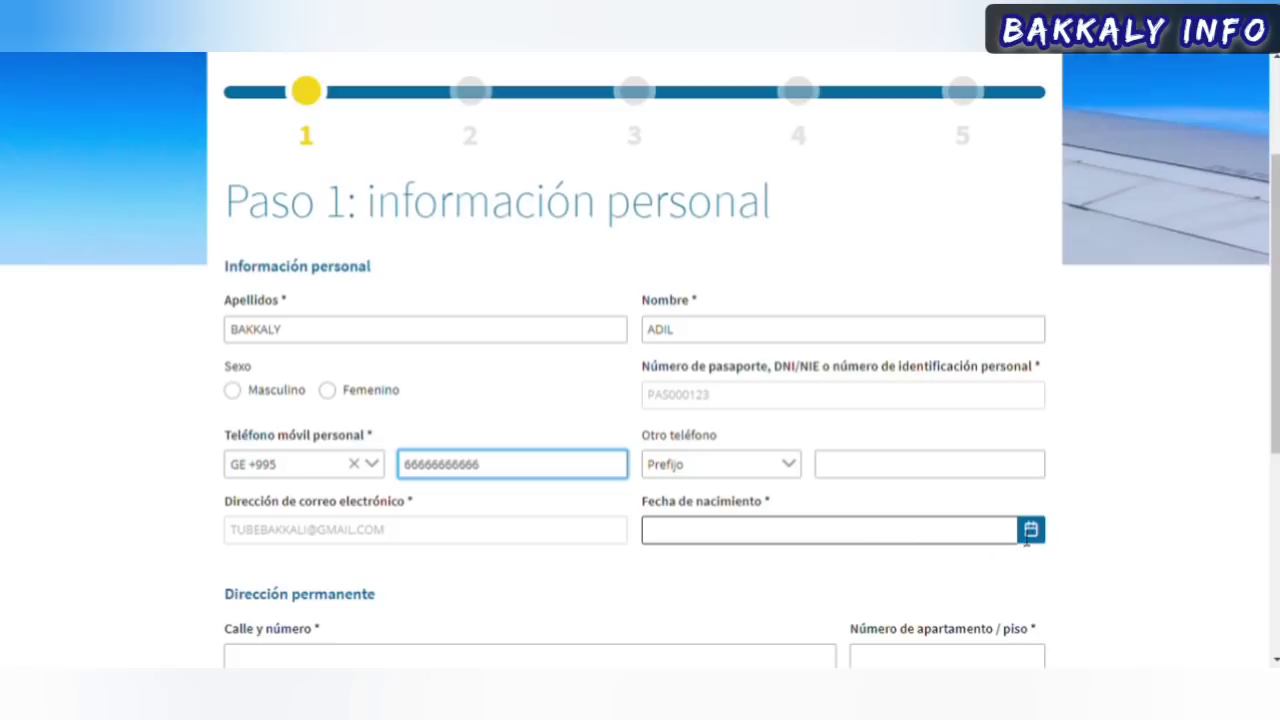
# Set the birth date to 1 January 1990
pyautogui.click(1030, 535)
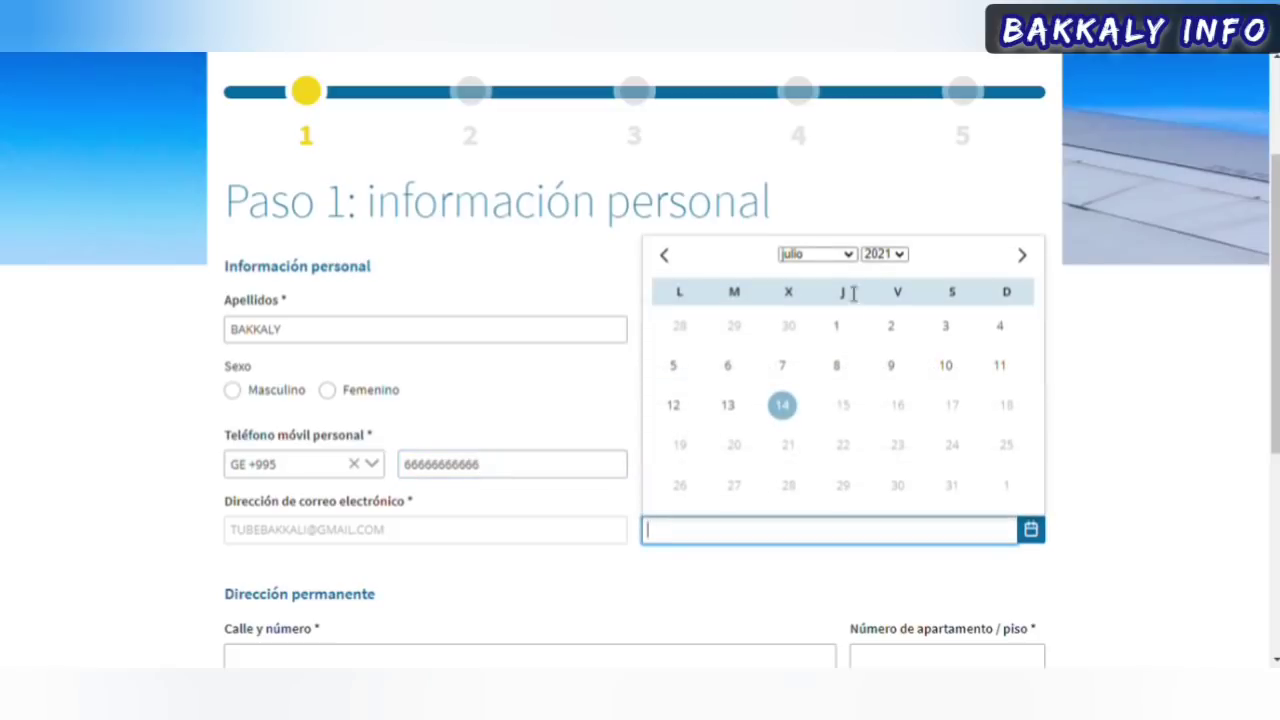
pyautogui.click(843, 255)
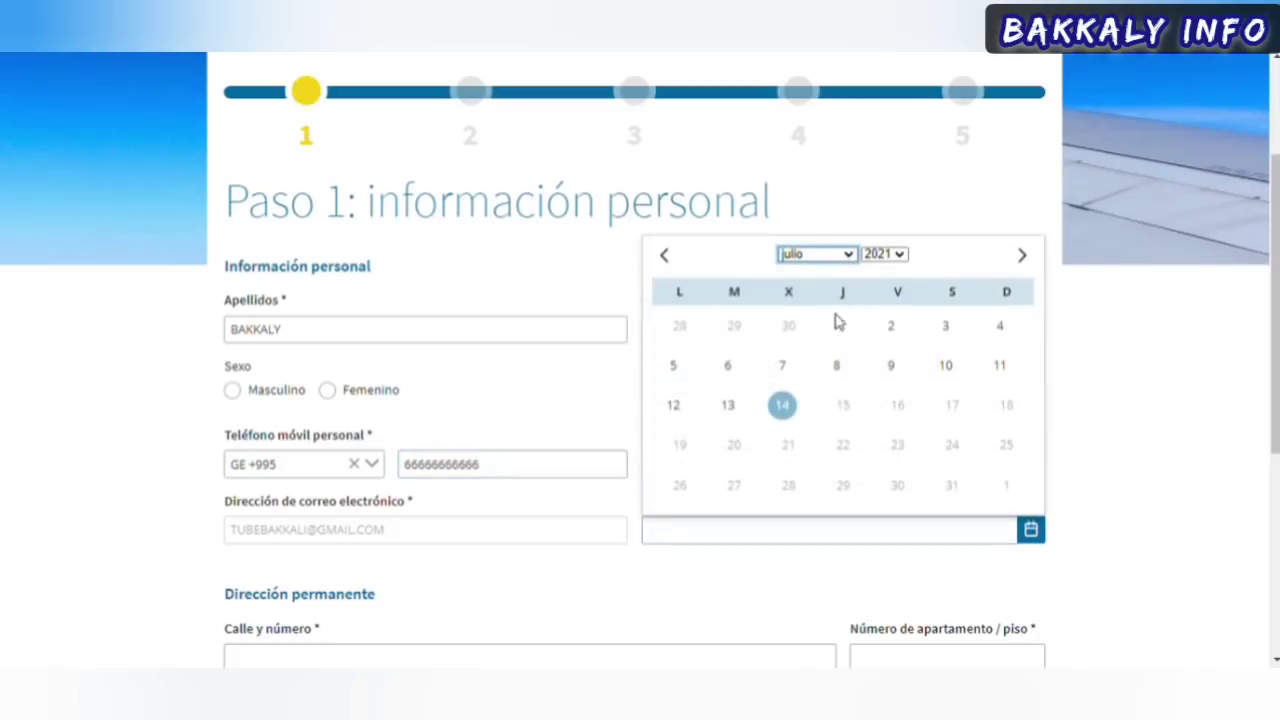
pyautogui.click(822, 278)
pyautogui.click(881, 257)
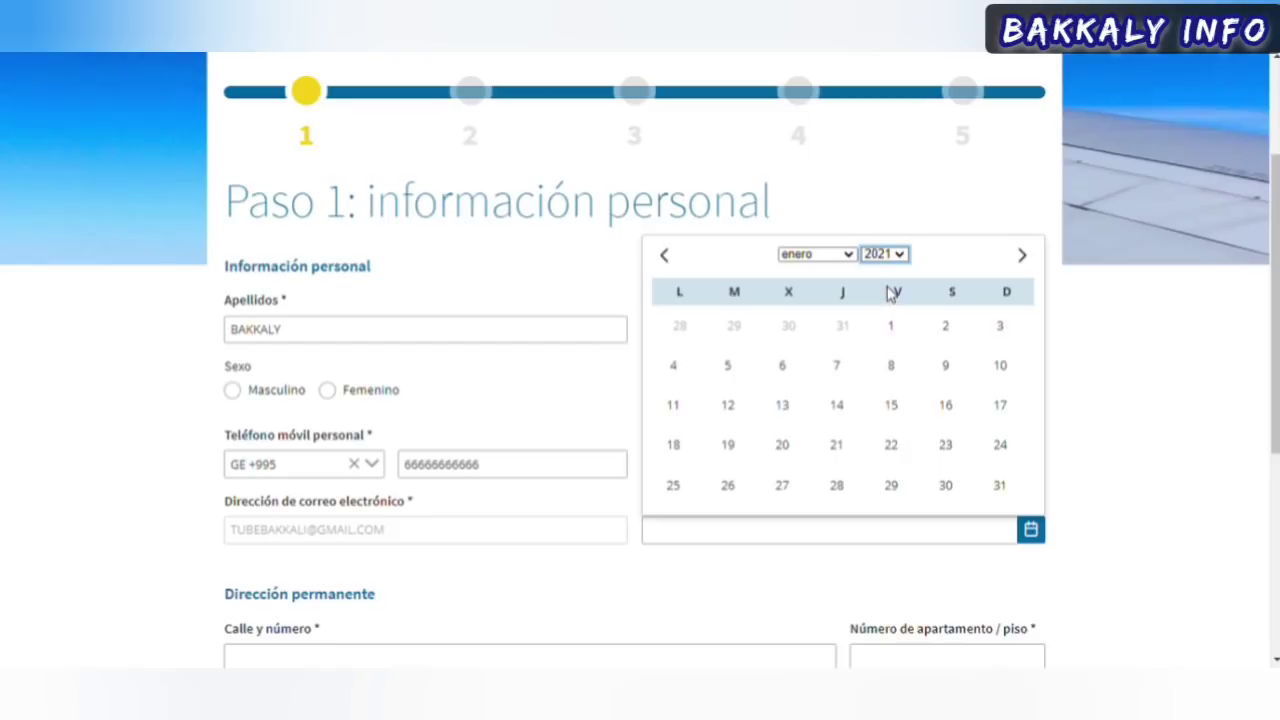
pyautogui.write('1990')
pyautogui.click(675, 330)
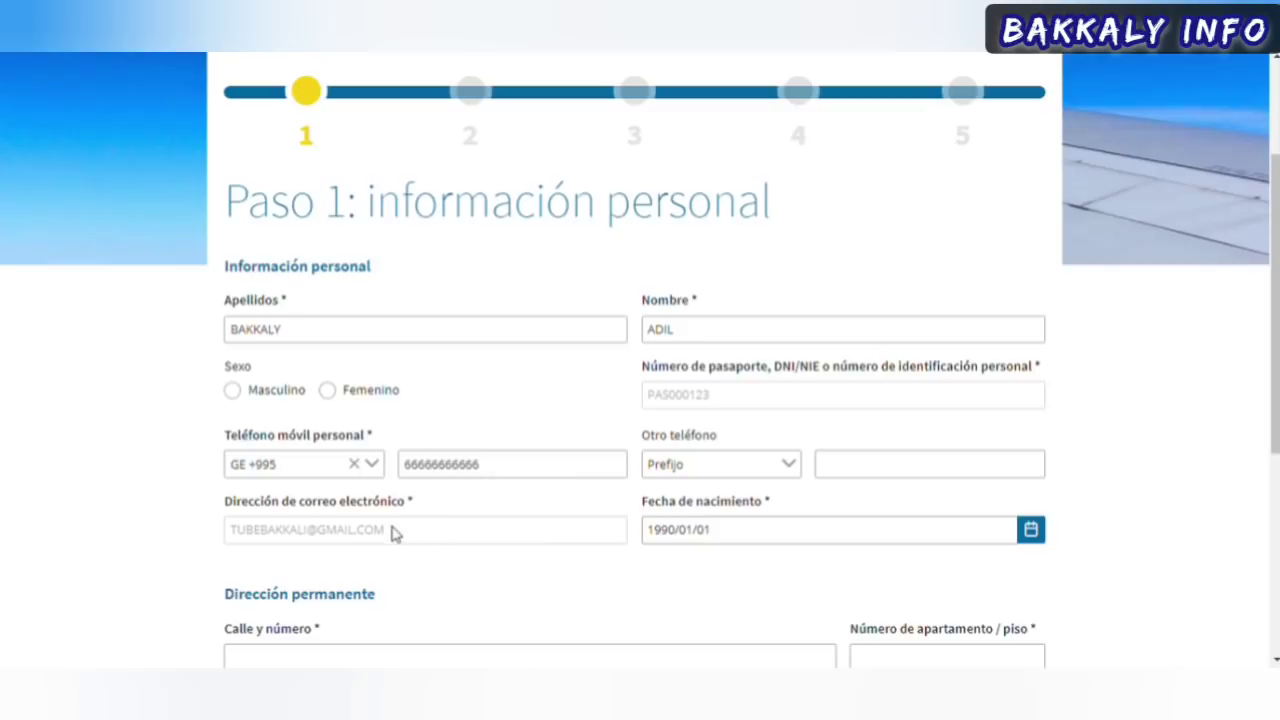
pyautogui.scroll(-3, 394, 566)
pyautogui.click(420, 377)
# Enter the street address and correct the address country from Ecuador to Alemania
pyautogui.click(422, 376)
pyautogui.write('BERLIN')
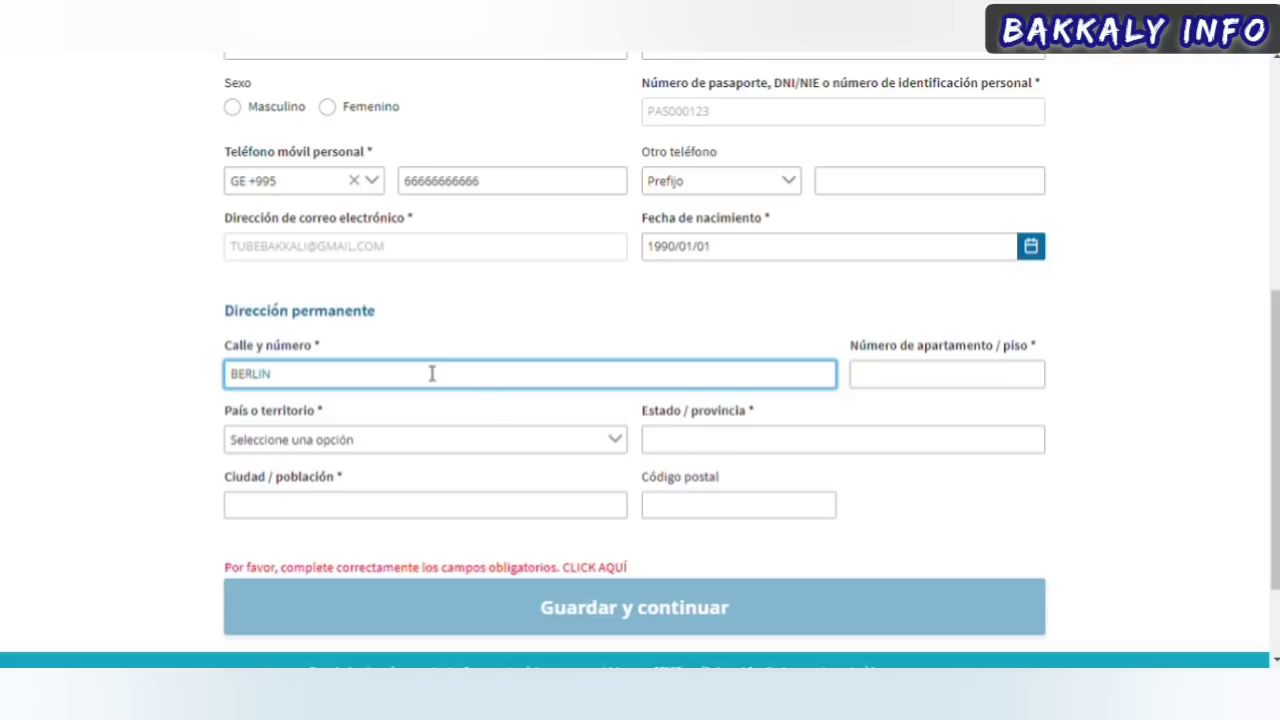
pyautogui.press('Tab')
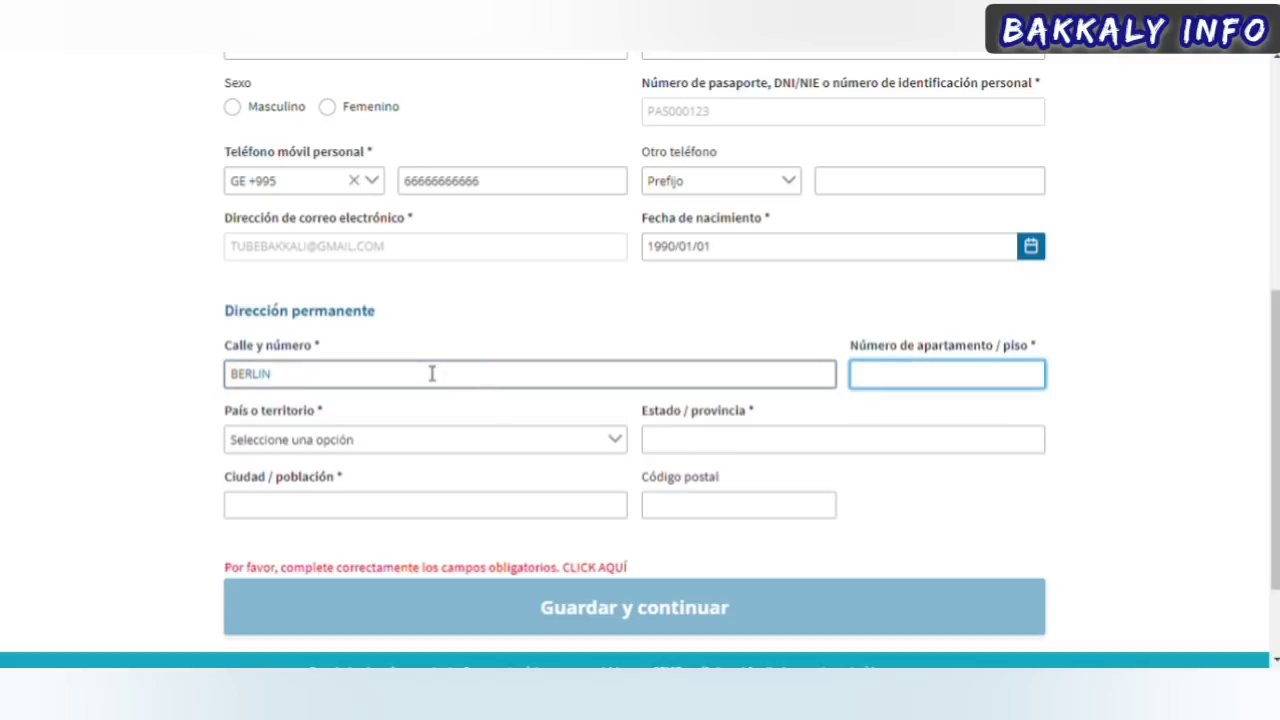
pyautogui.press('Tab')
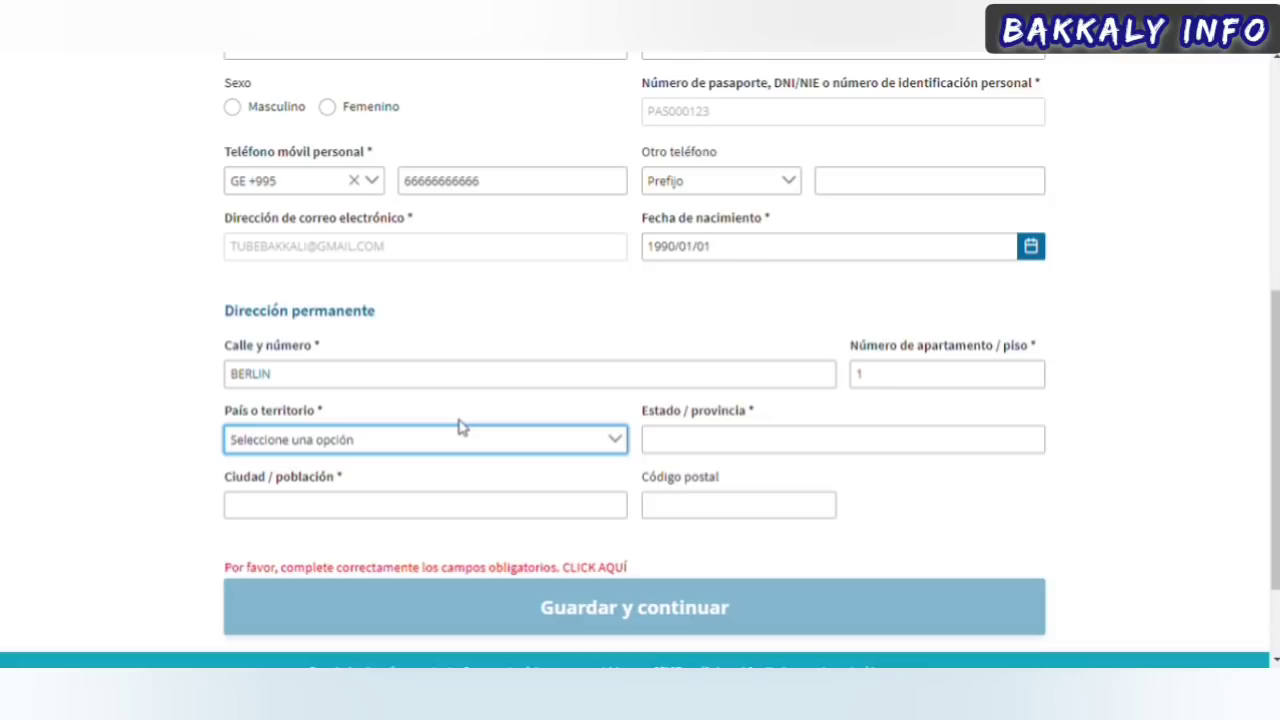
pyautogui.write('alec')
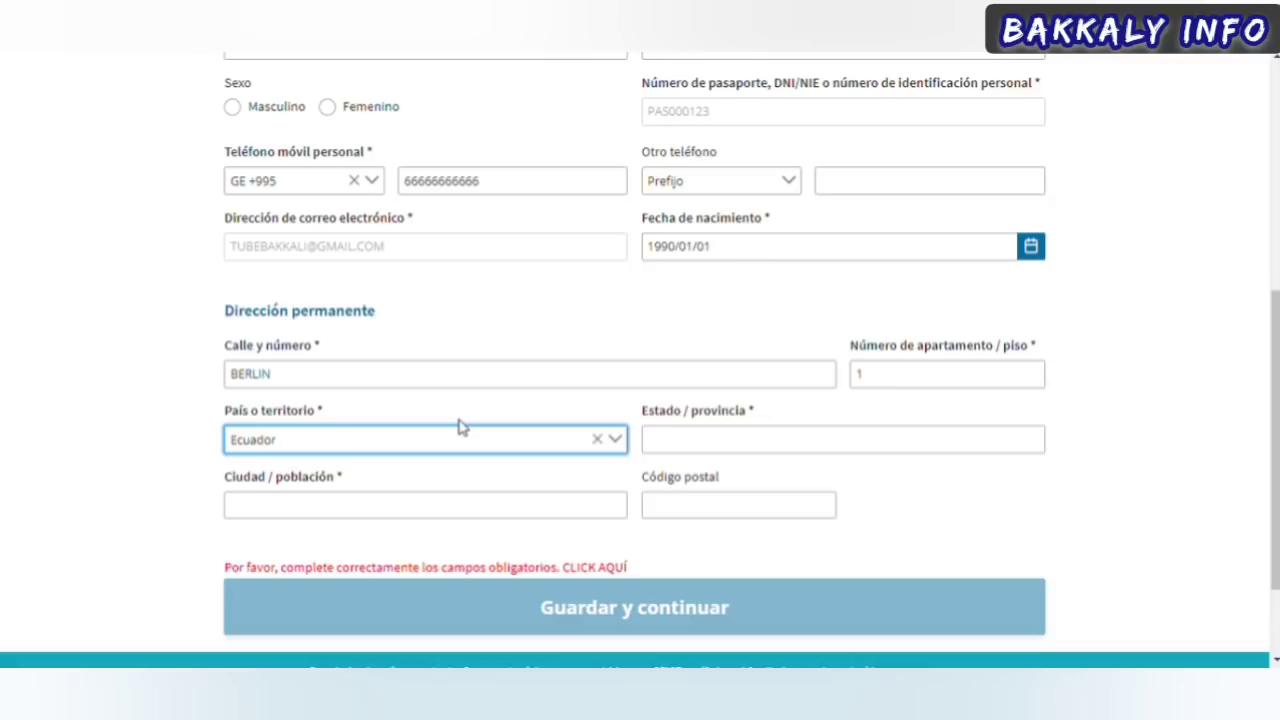
pyautogui.click(617, 442)
pyautogui.click(599, 439)
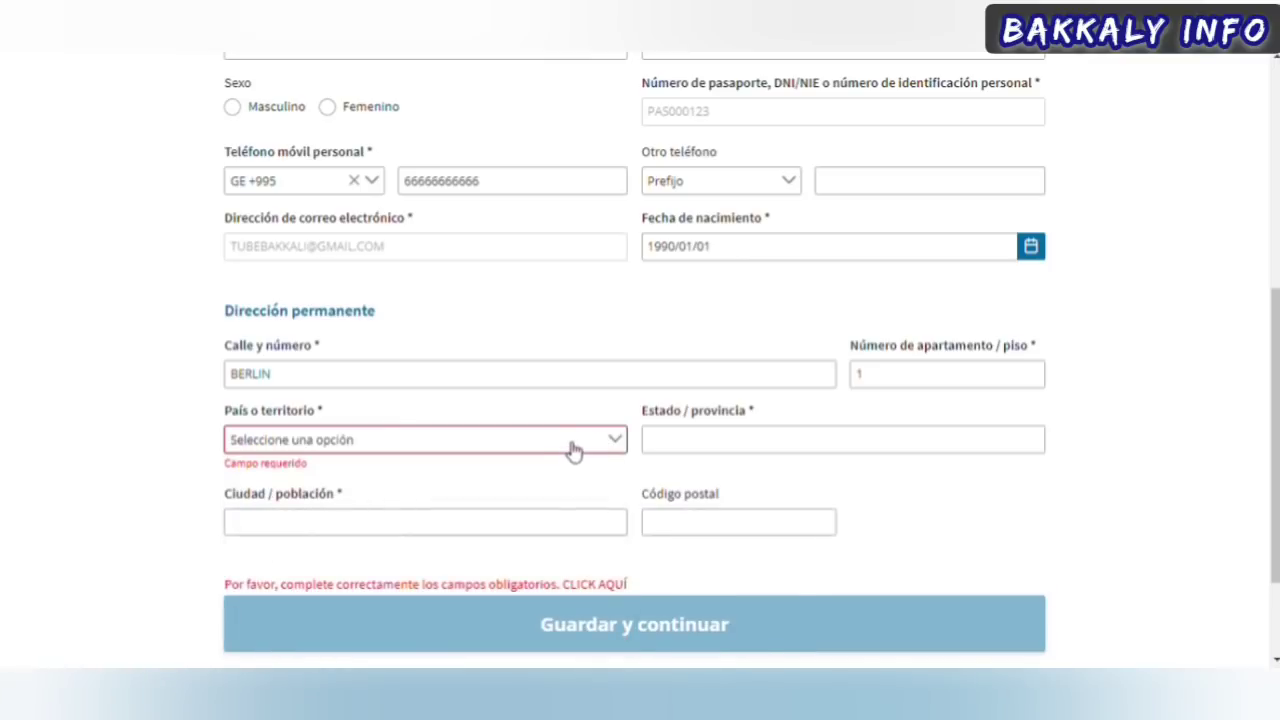
pyautogui.click(576, 450)
pyautogui.write('ALE')
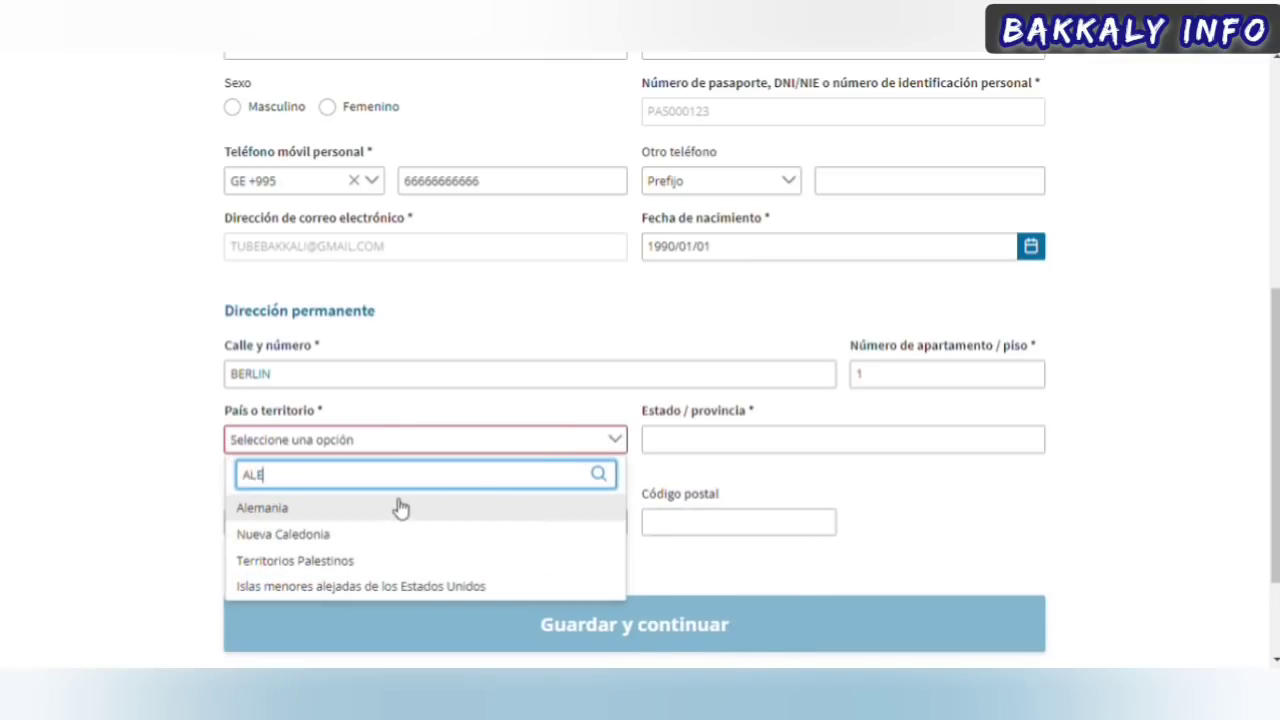
pyautogui.click(400, 509)
# Fill in the state, city and postal code, then save and continue
pyautogui.click(684, 445)
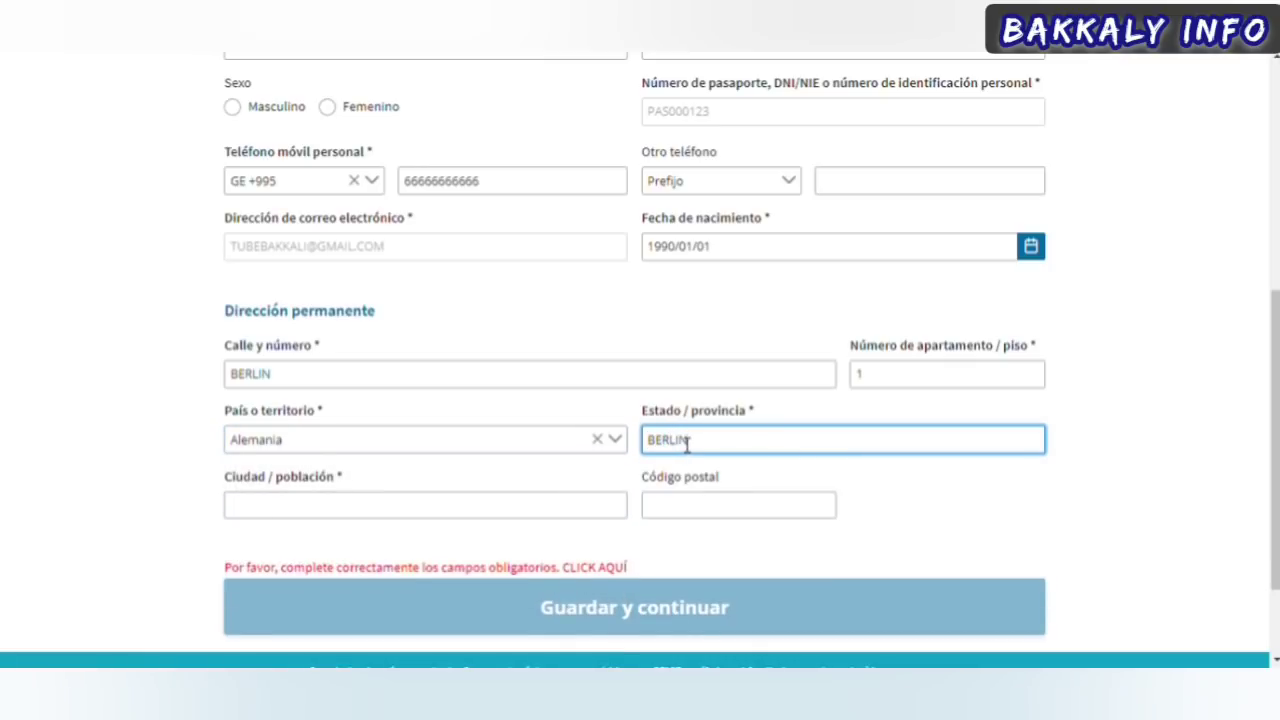
pyautogui.click(539, 510)
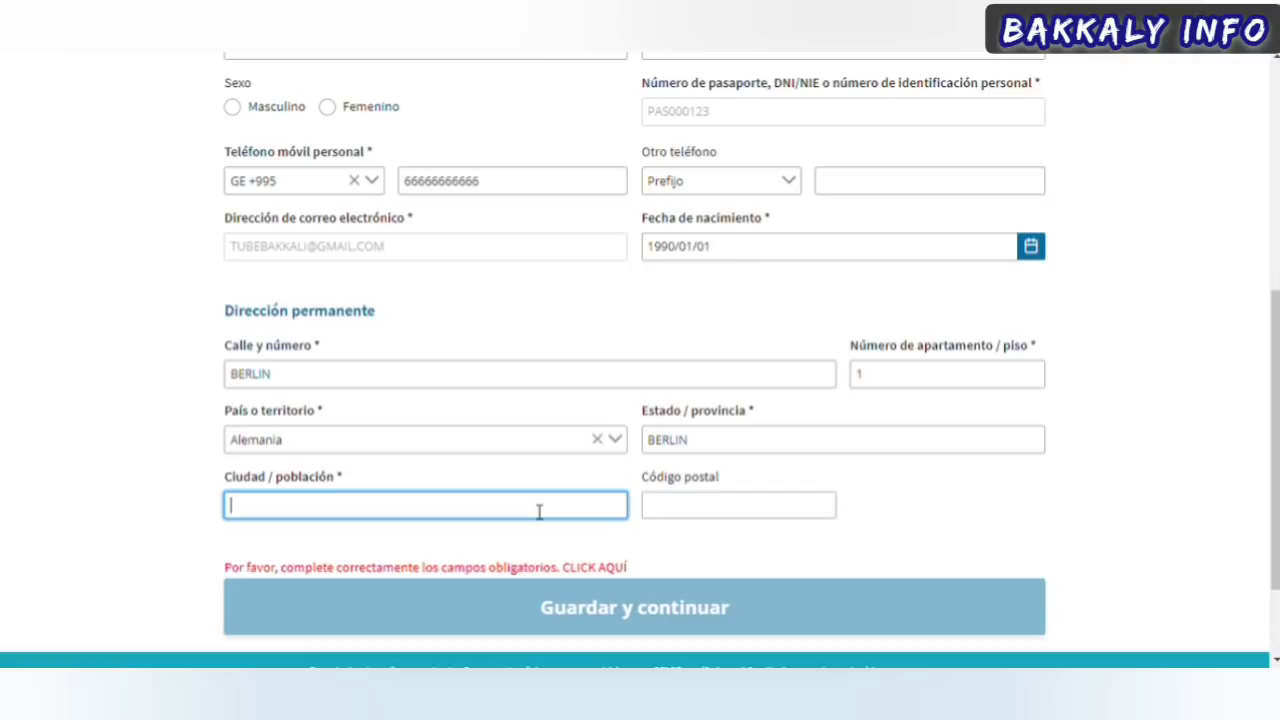
pyautogui.write('BERLIN')
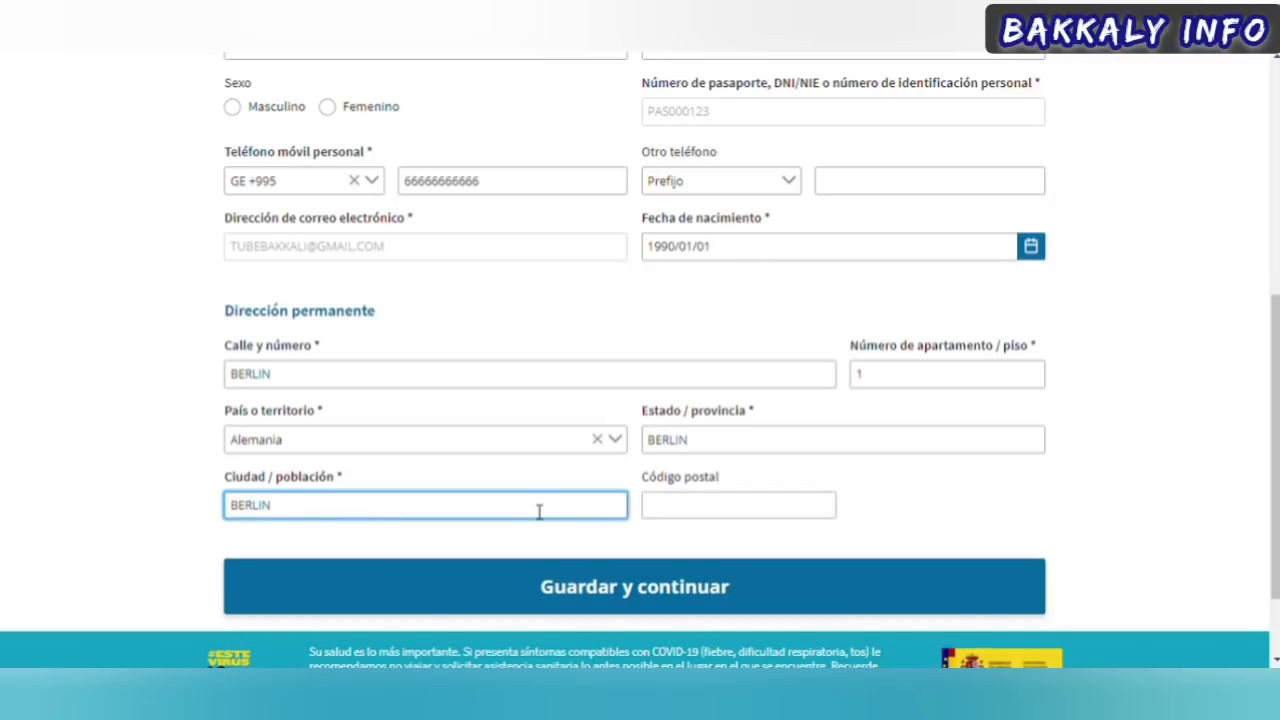
pyautogui.click(762, 517)
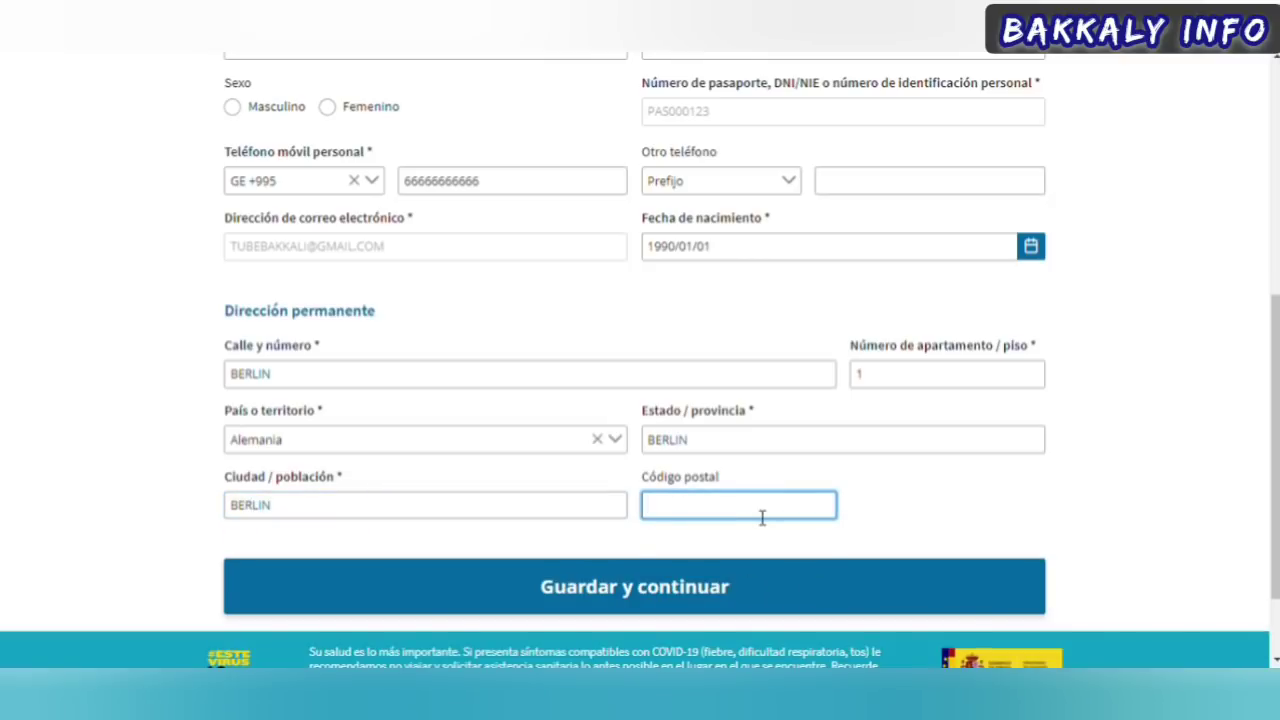
pyautogui.write('12345')
pyautogui.scroll(-1, 768, 515)
pyautogui.click(725, 478)
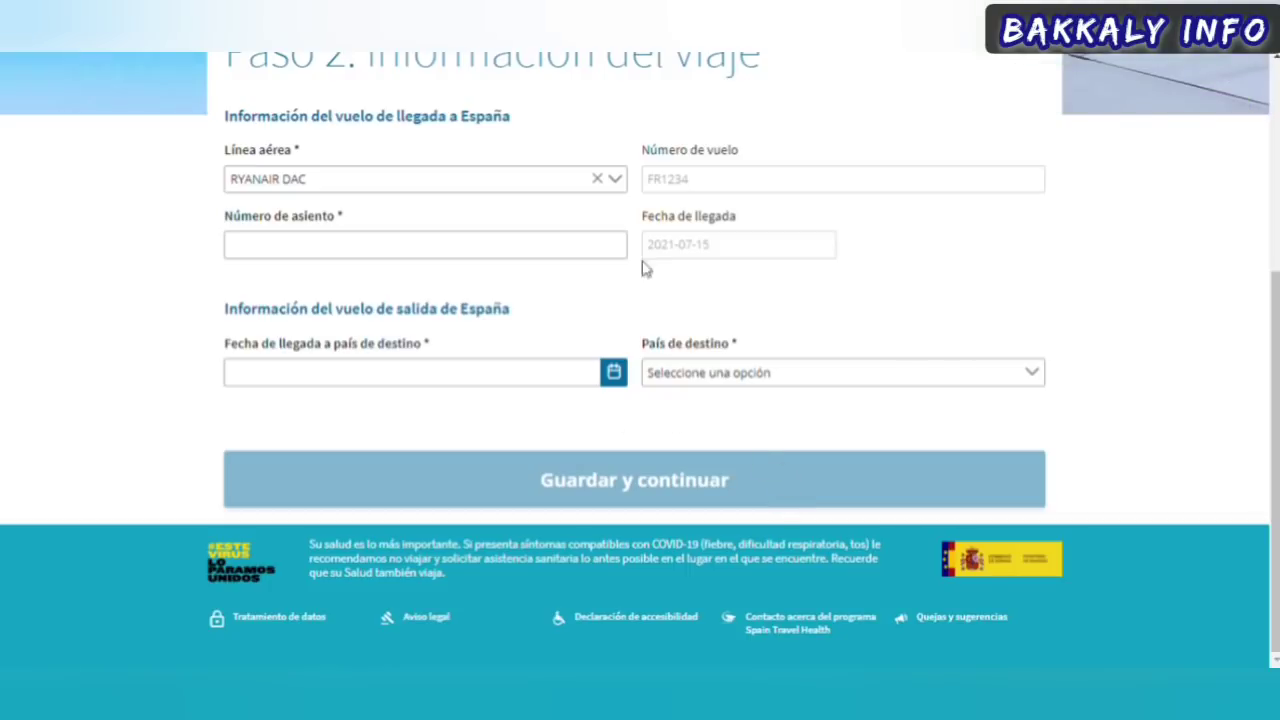
# Enter seat 14A, destination arrival 15 July 2021 and destination country Marruecos, then save
pyautogui.click(511, 259)
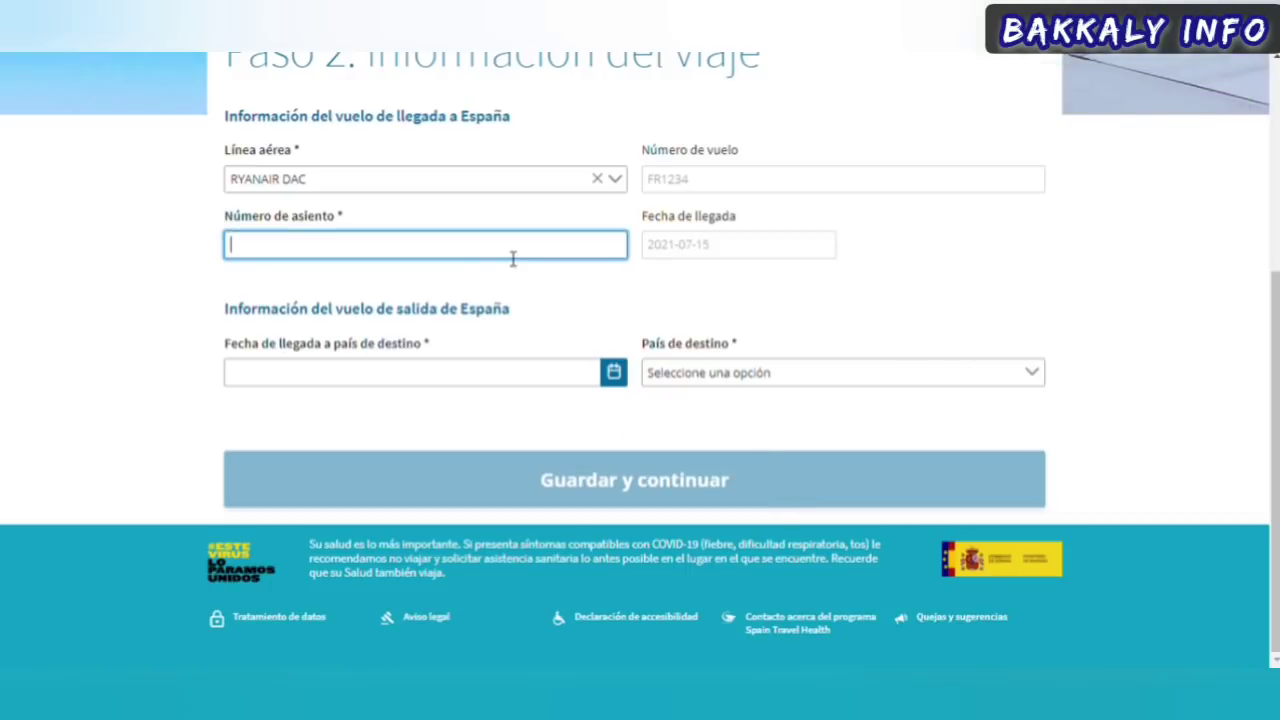
pyautogui.write('14A')
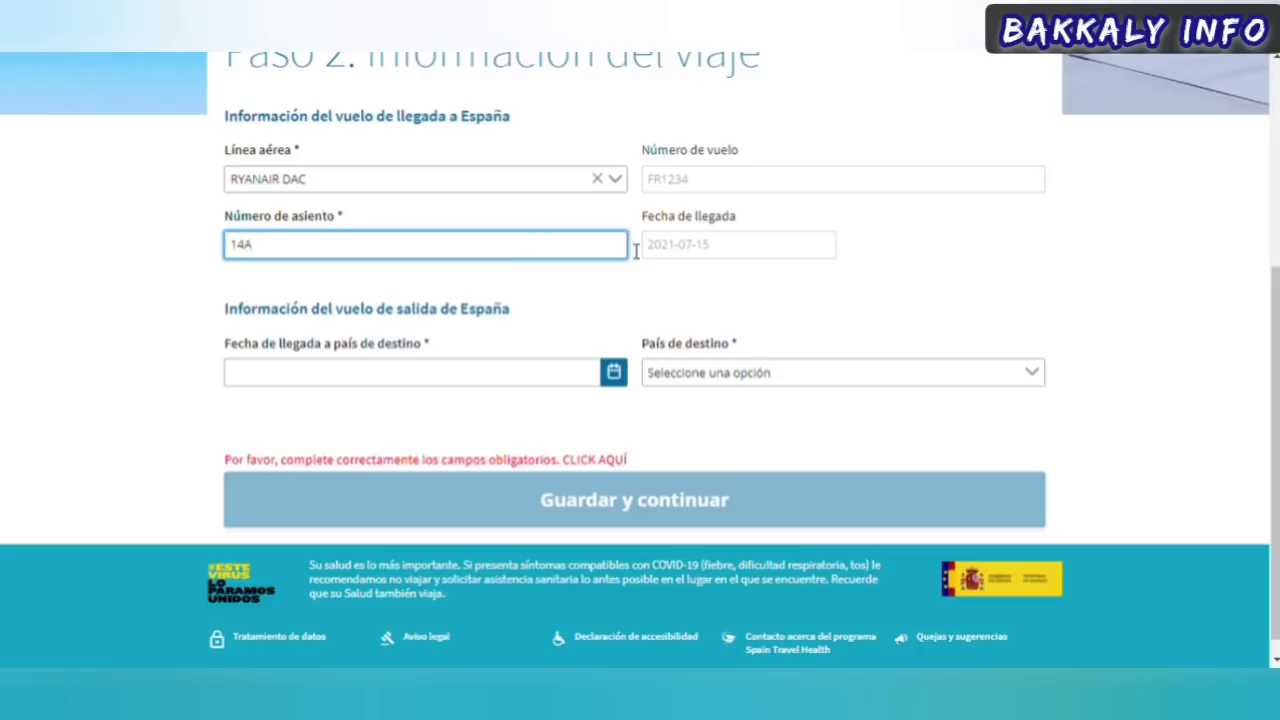
pyautogui.click(615, 380)
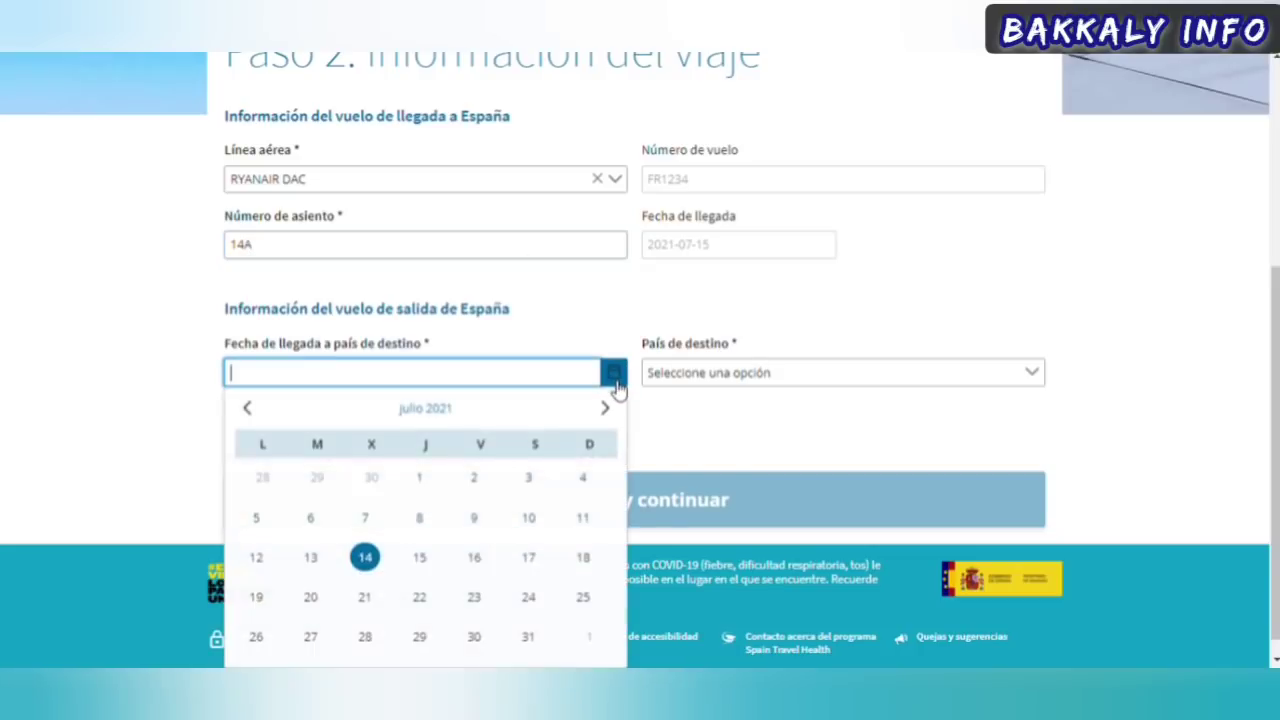
pyautogui.click(421, 560)
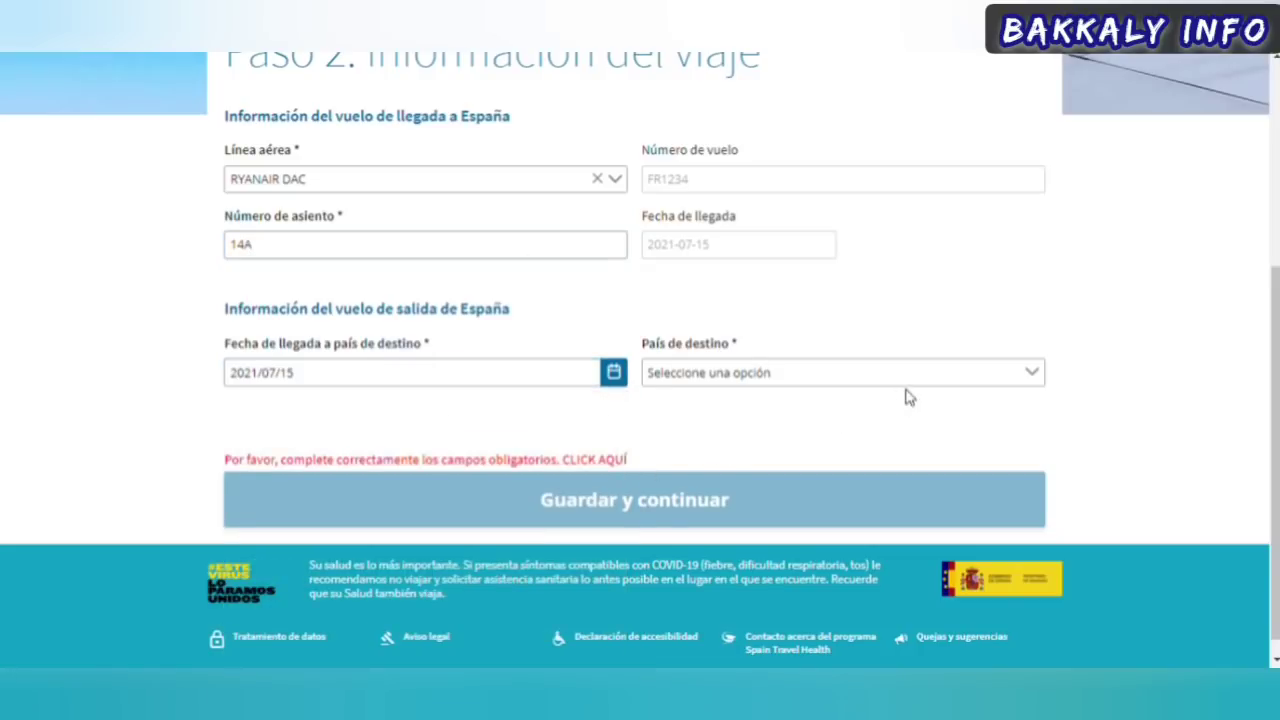
pyautogui.click(916, 383)
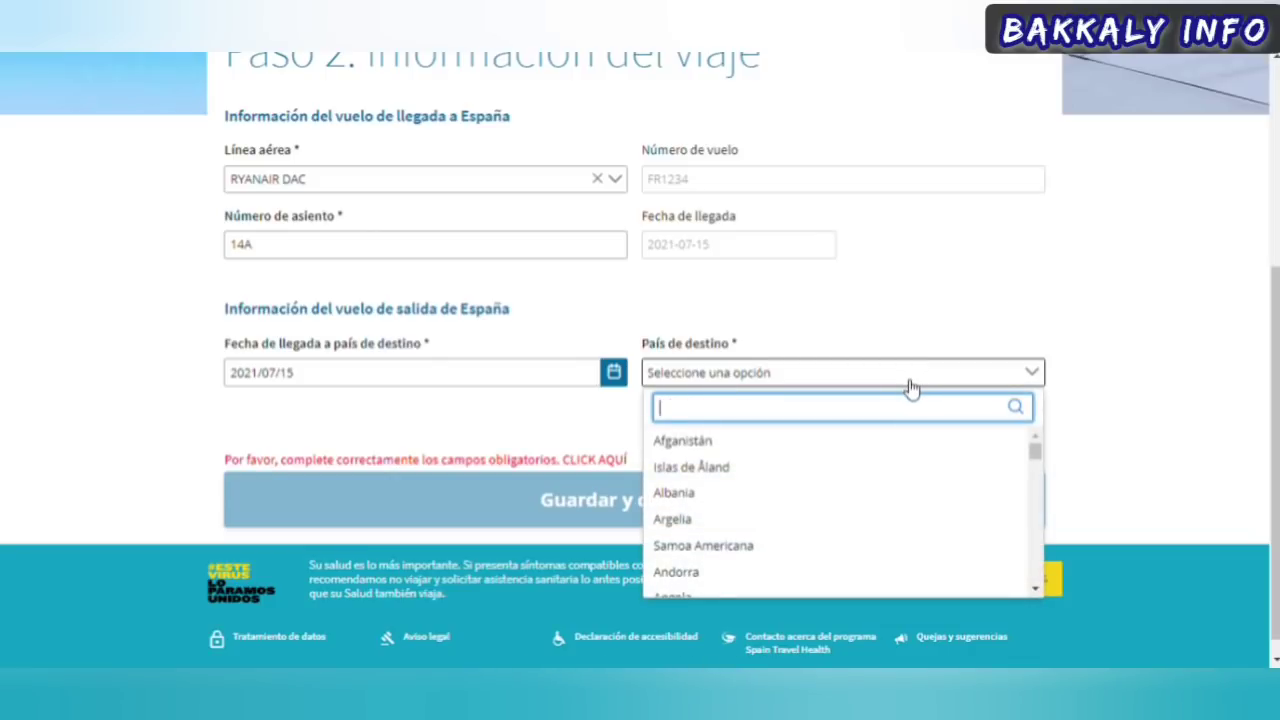
pyautogui.write('MAR')
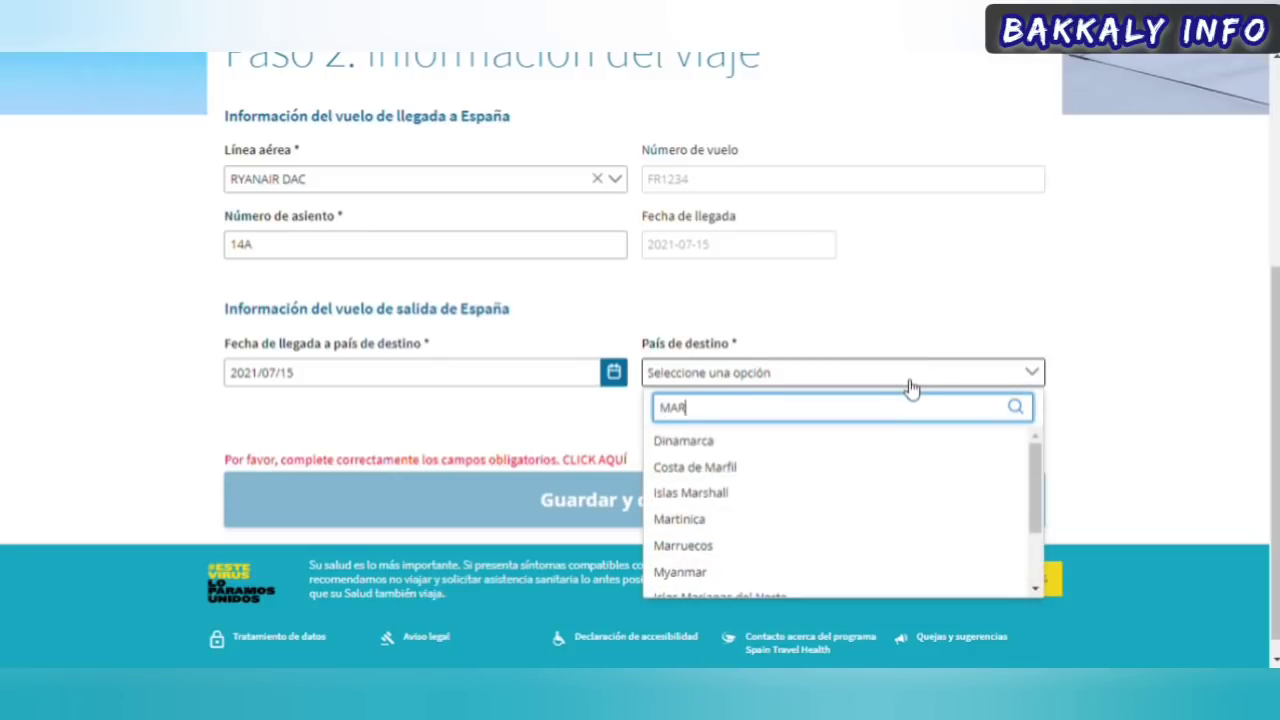
pyautogui.write('R')
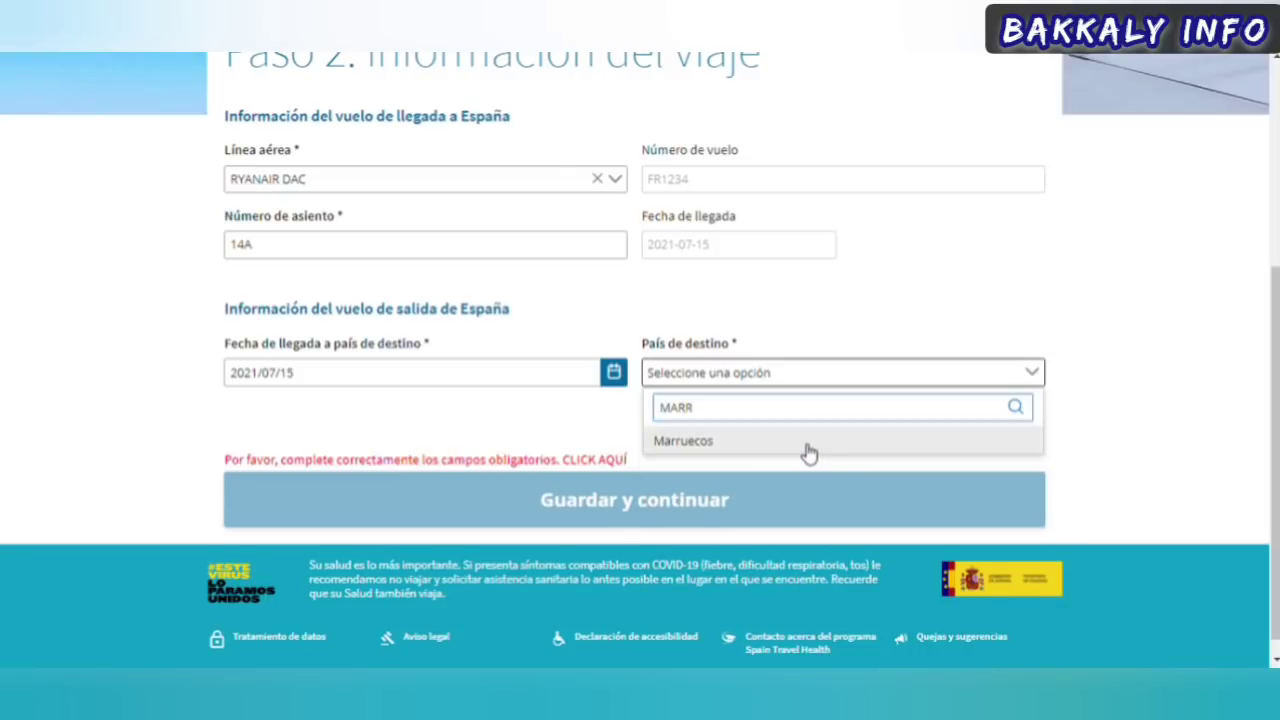
pyautogui.click(804, 446)
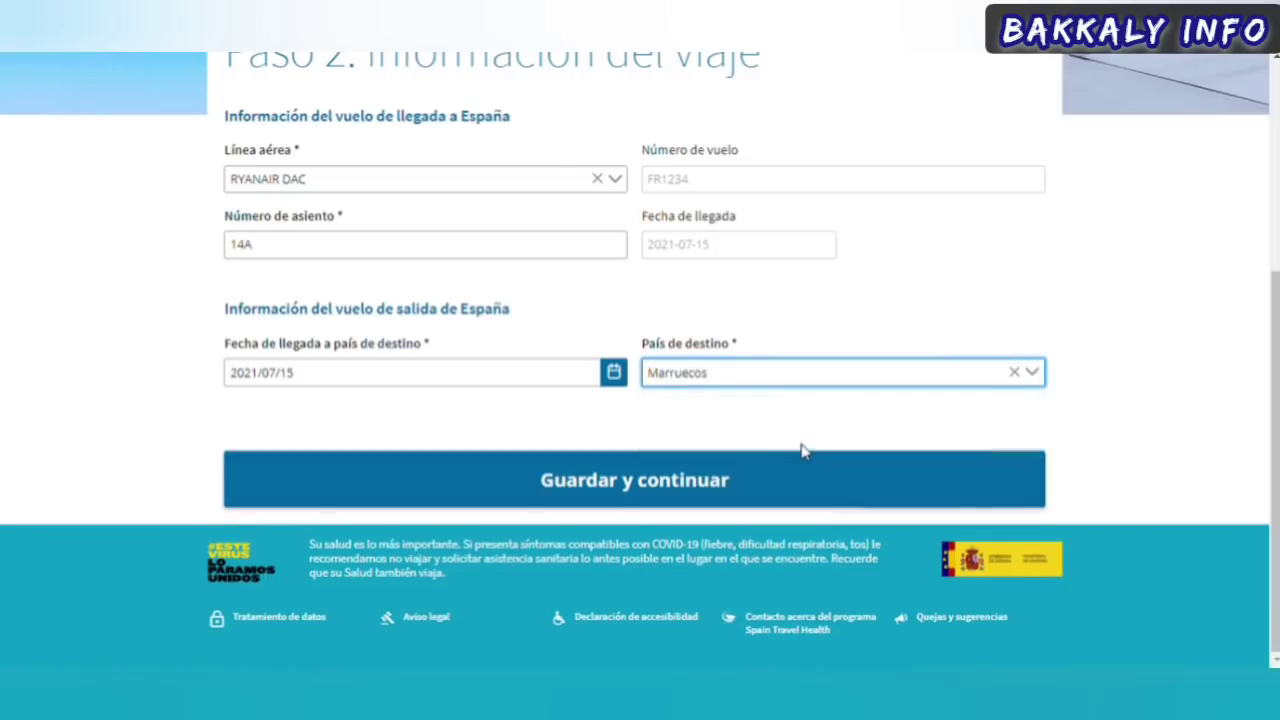
pyautogui.click(730, 490)
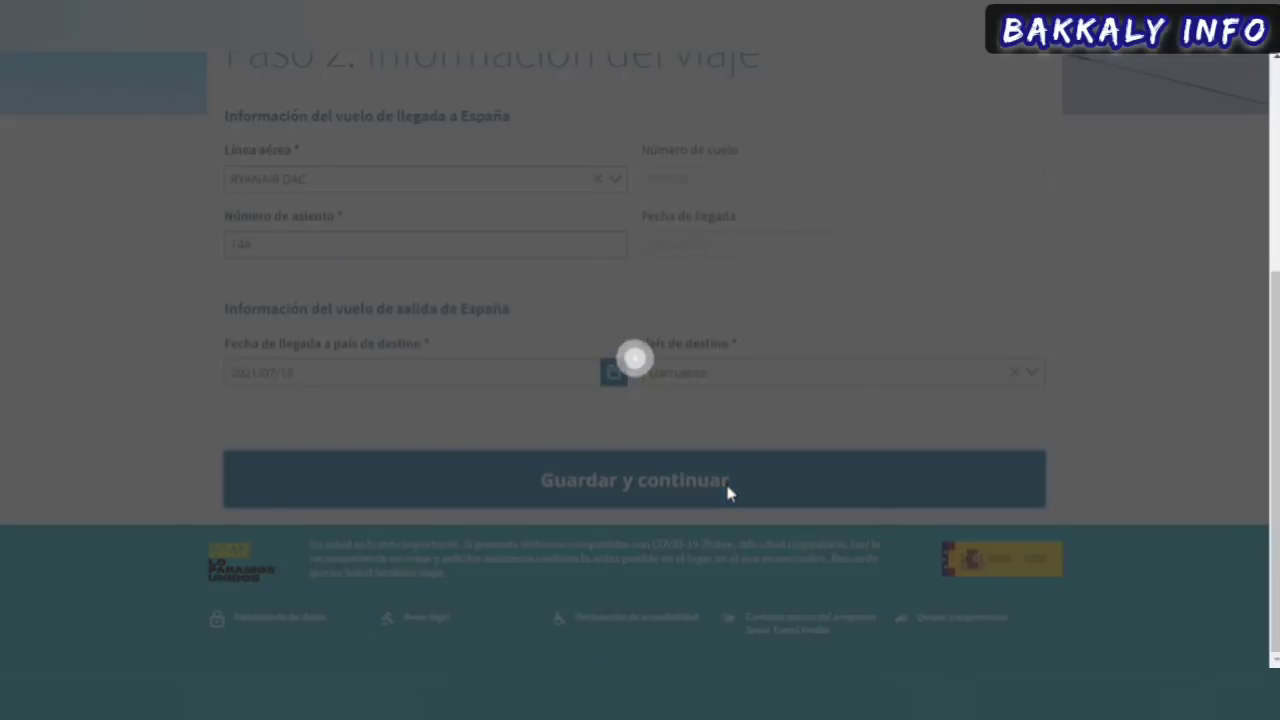
# Enter the trip origin as Alemania, starting zone Berlin, and trip reason 'otros'
pyautogui.scroll(3, 730, 490)
pyautogui.scroll(1, 770, 310)
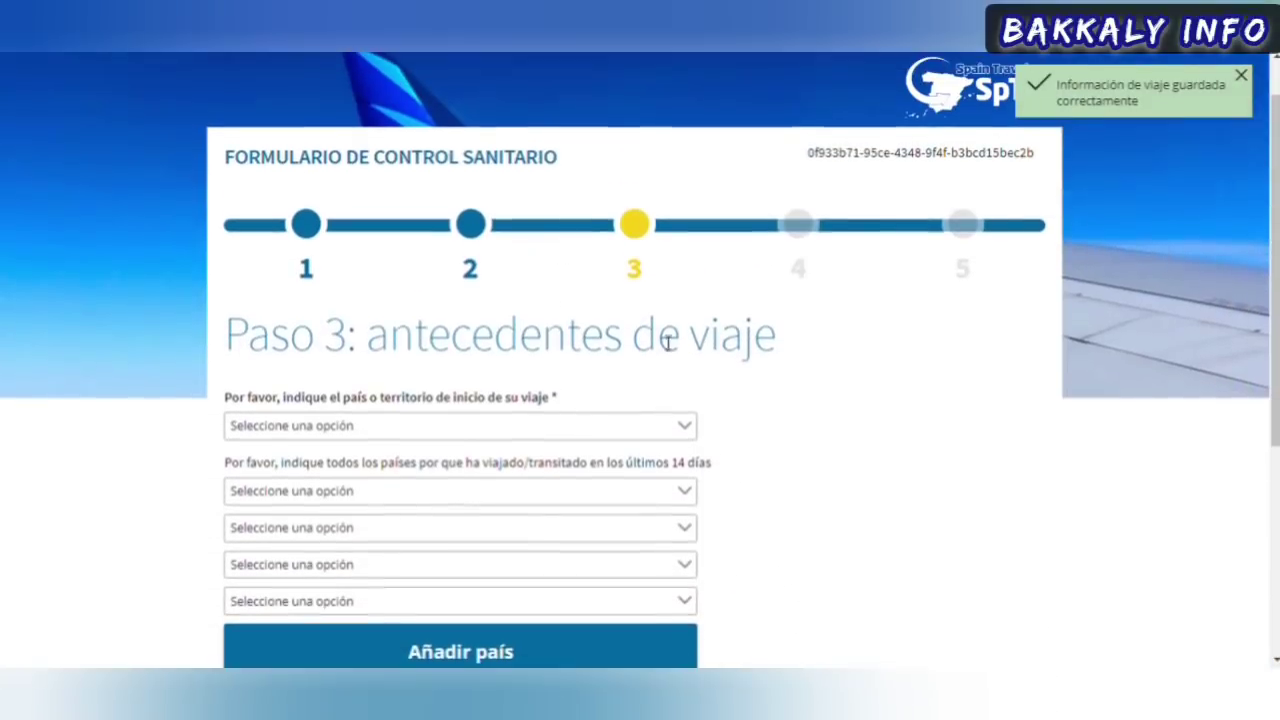
pyautogui.click(684, 432)
pyautogui.write('A')
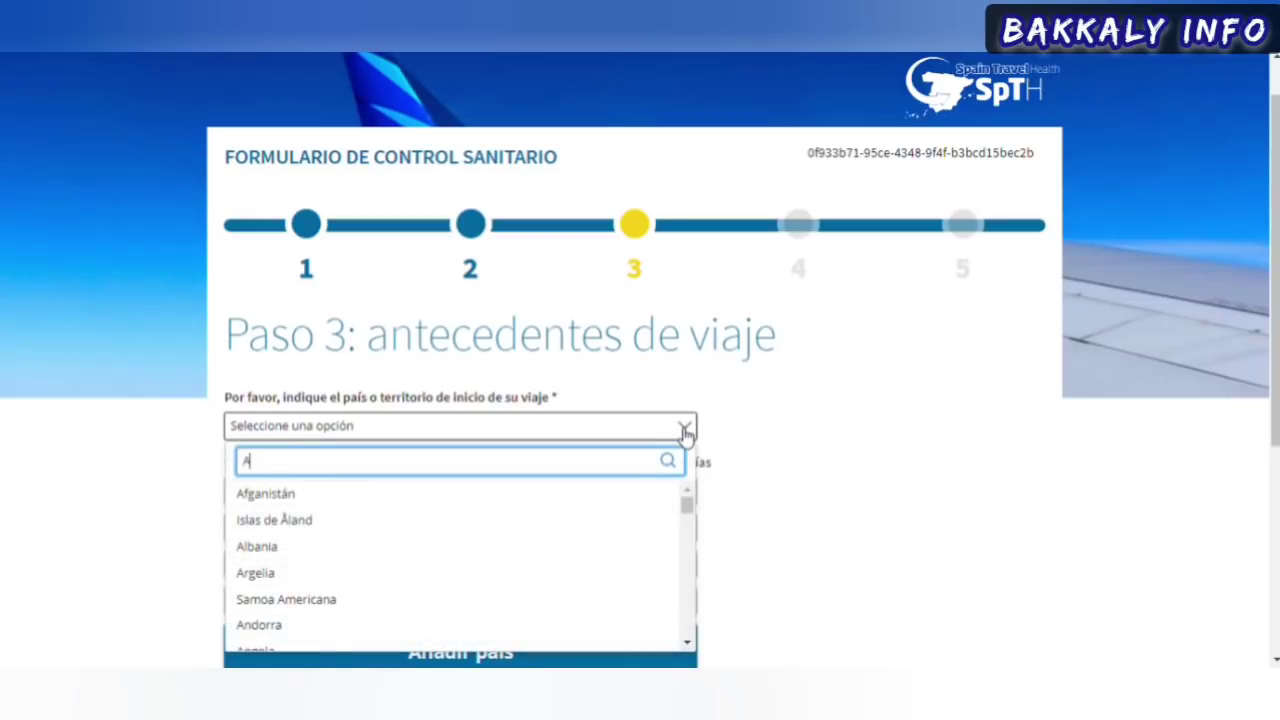
pyautogui.write('LE')
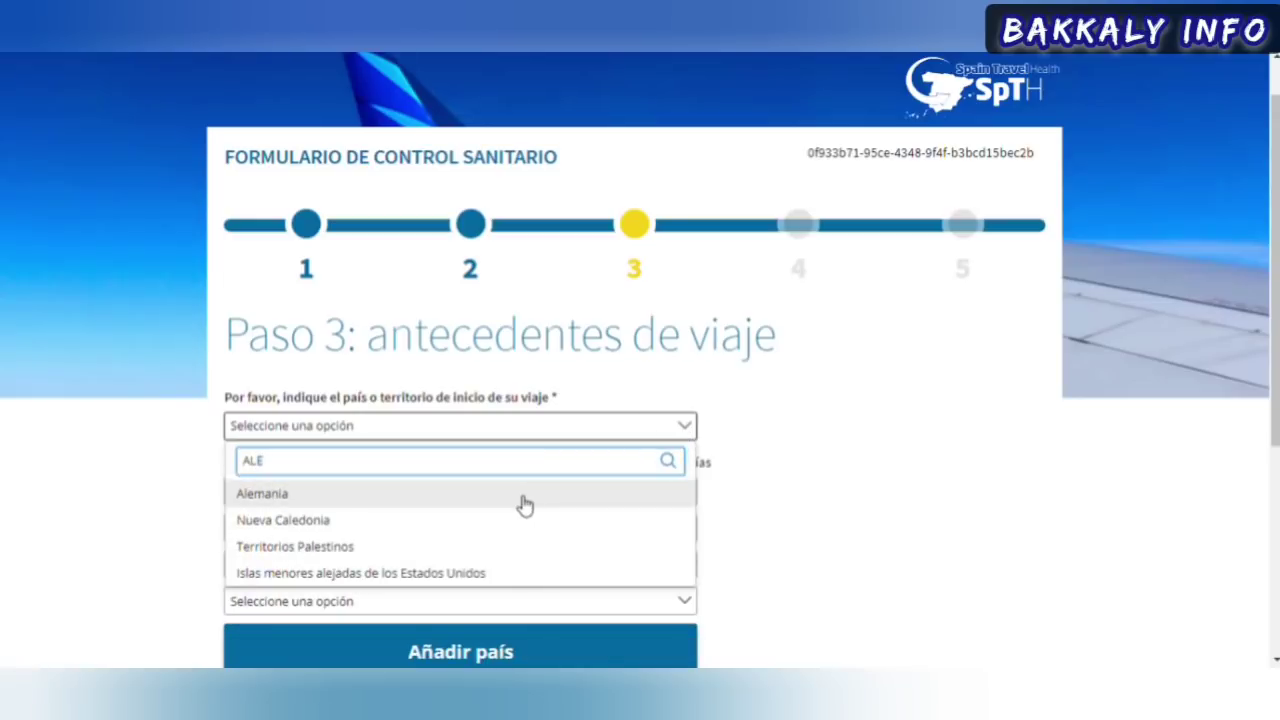
pyautogui.click(520, 496)
pyautogui.scroll(-2, 530, 500)
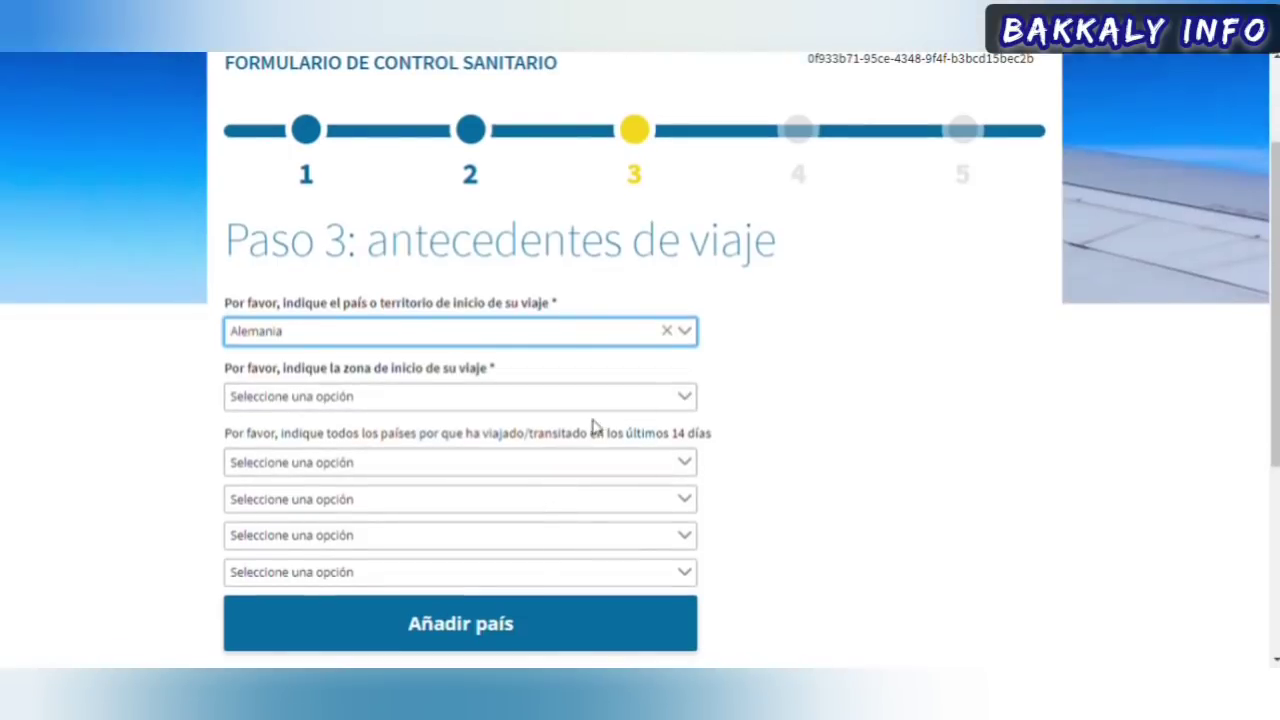
pyautogui.click(657, 410)
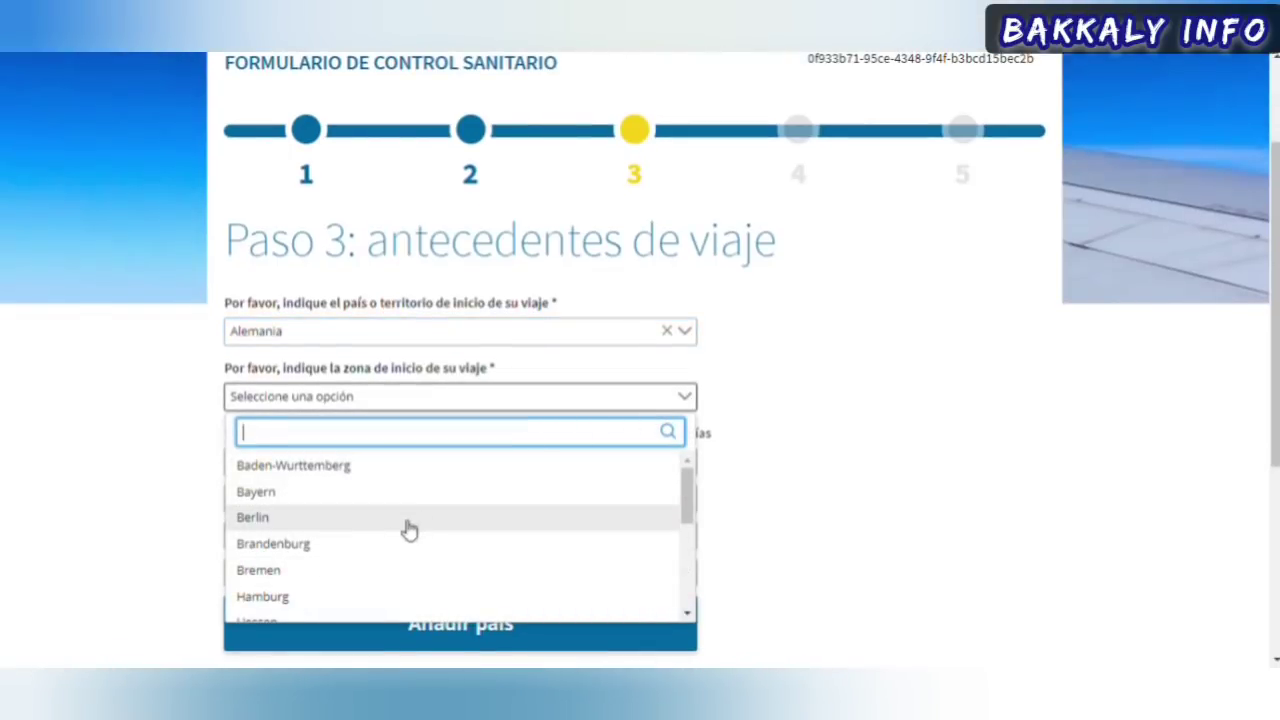
pyautogui.click(366, 524)
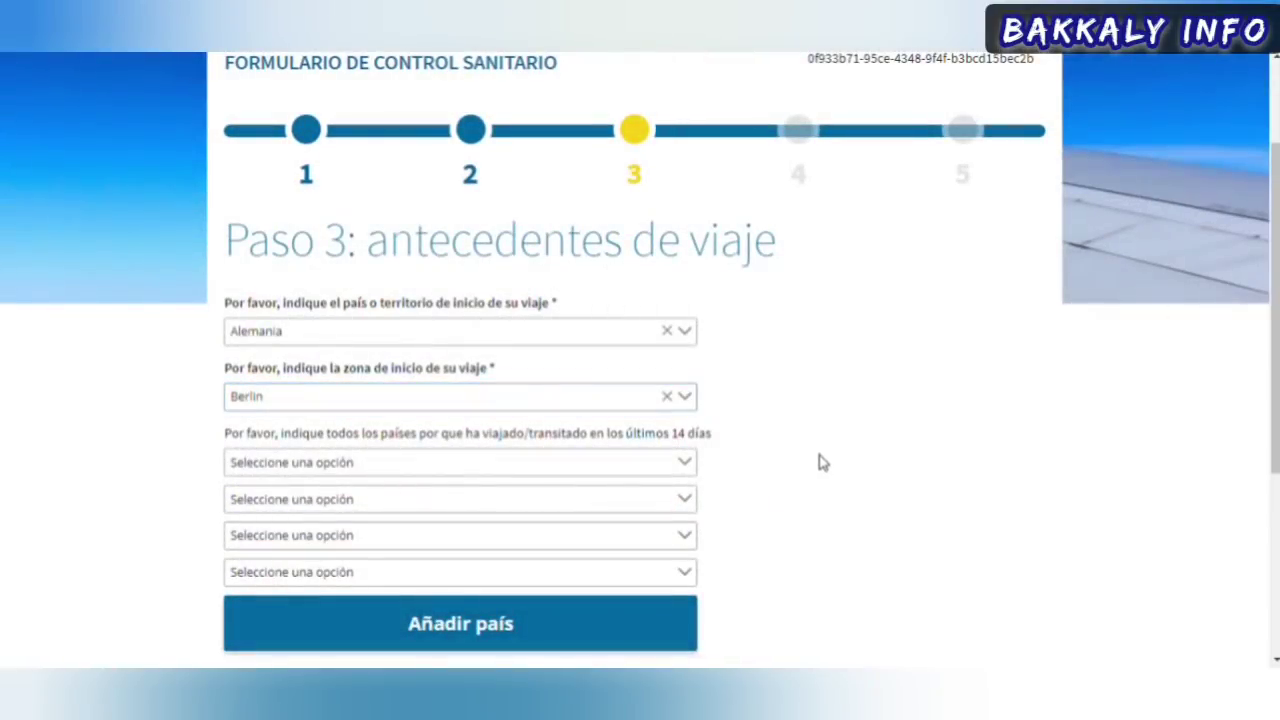
pyautogui.scroll(-3, 643, 460)
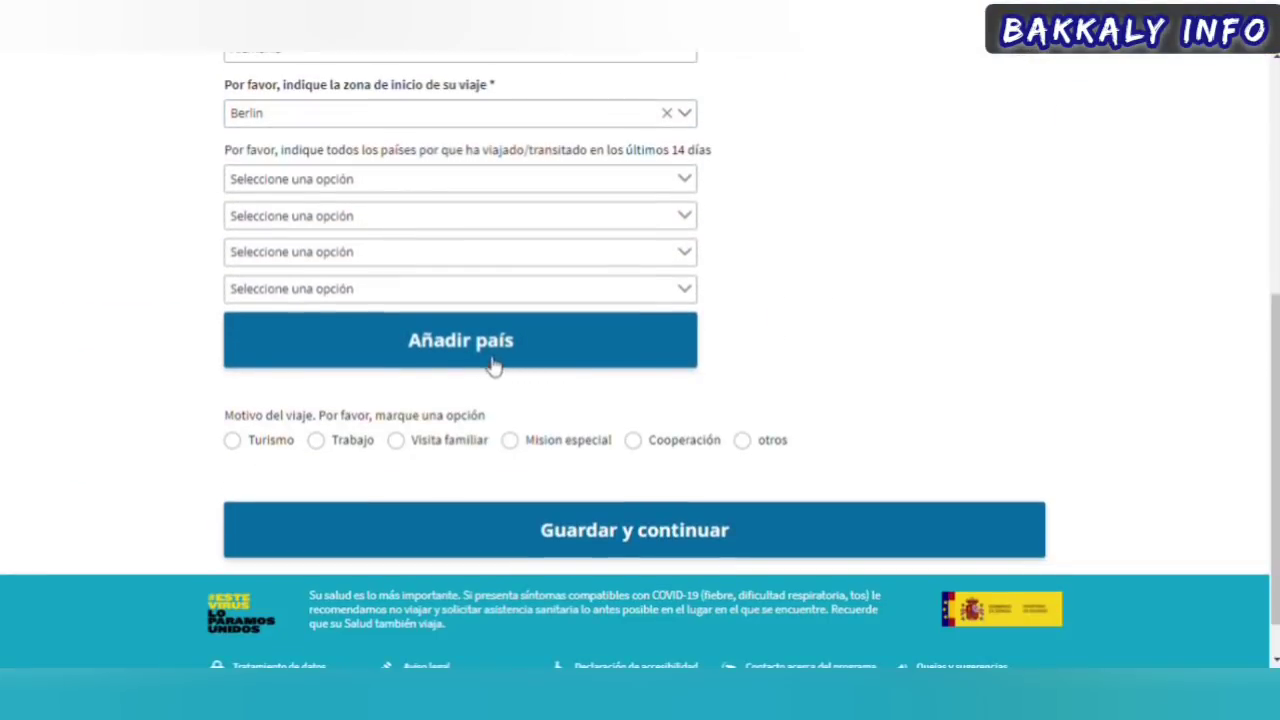
pyautogui.click(744, 442)
# Save the travel history and tick 'Marcar para aceptar' on the Paso 5 declaration
pyautogui.click(727, 535)
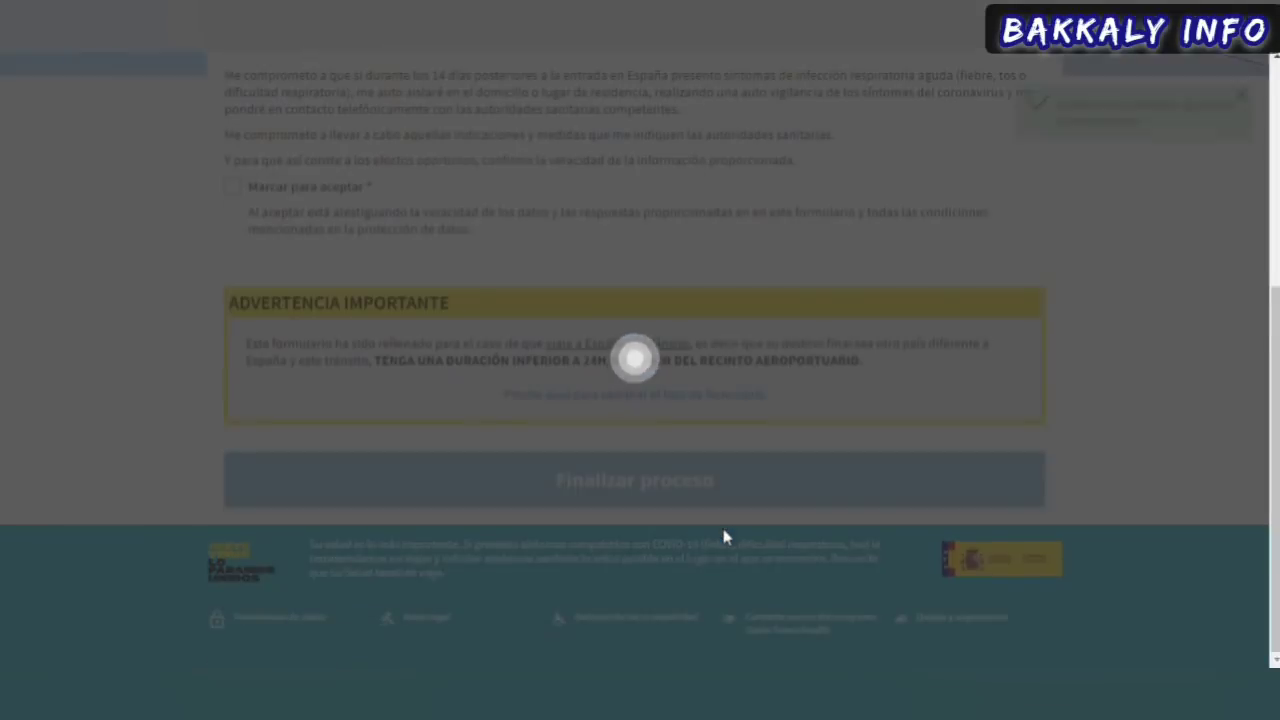
pyautogui.scroll(2, 600, 560)
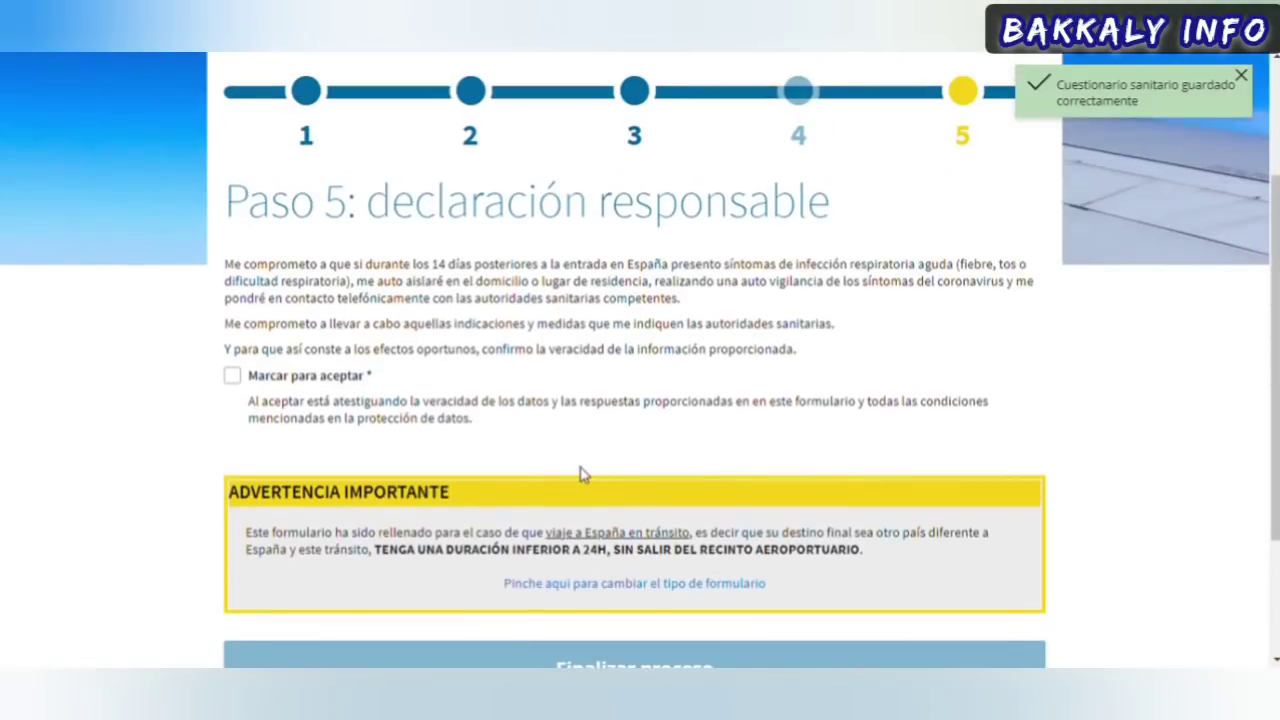
pyautogui.click(238, 380)
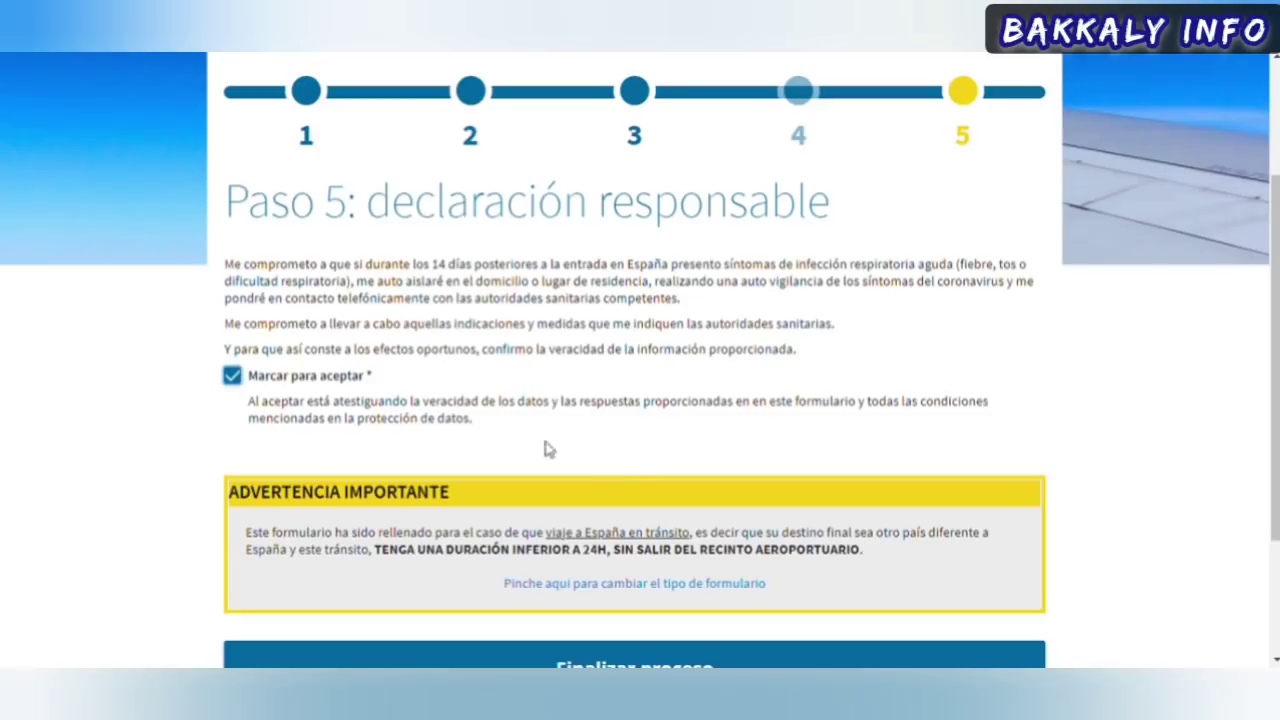
pyautogui.scroll(-1, 680, 480)
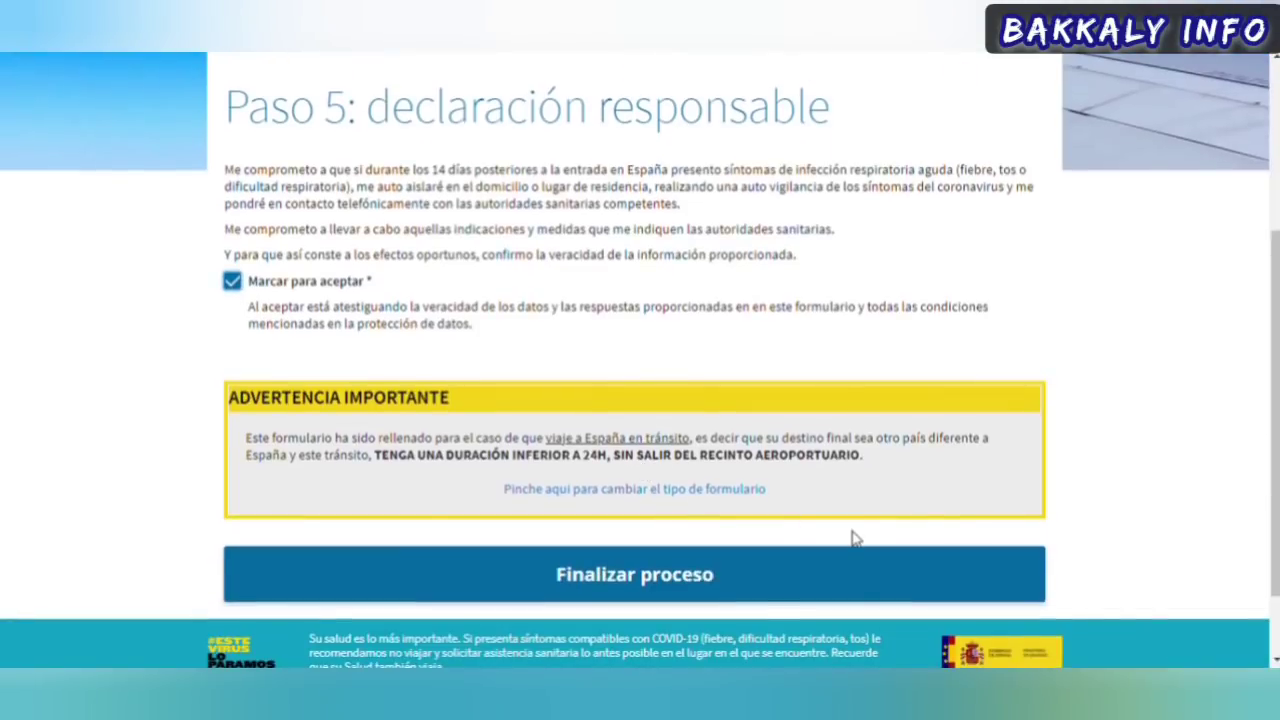